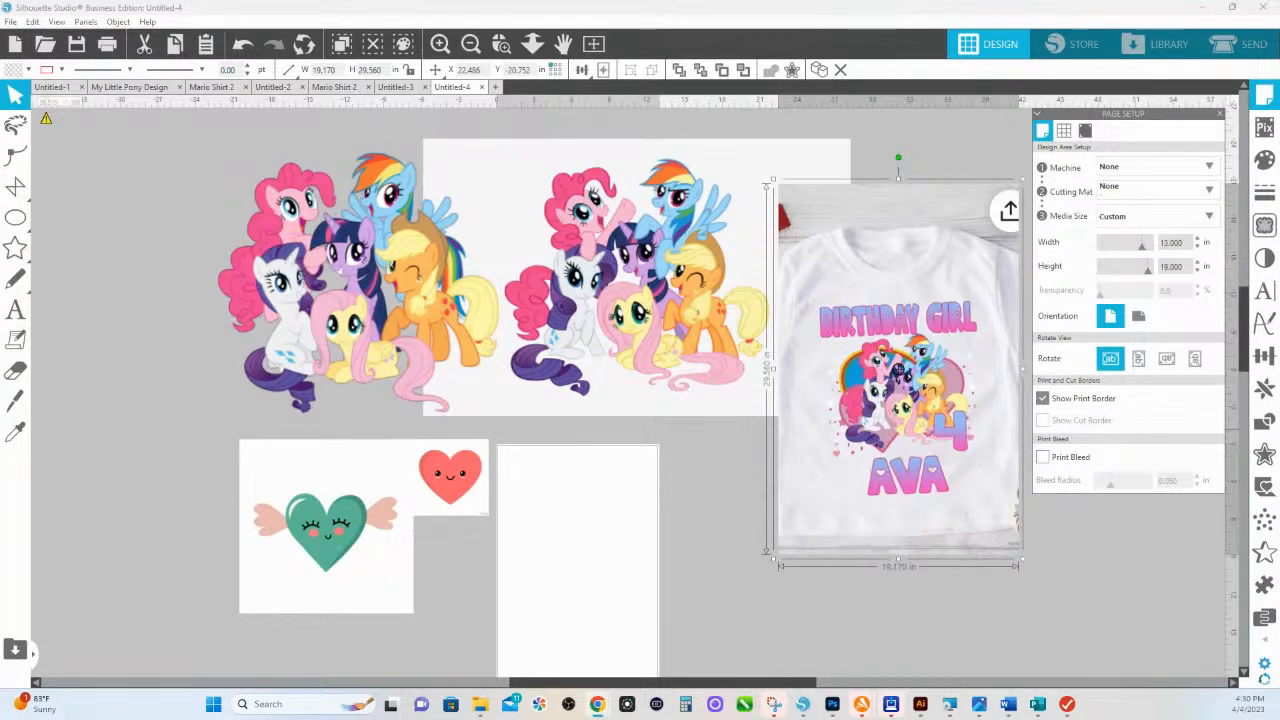
key(i)
key(v)
click(15, 431)
click(15, 95)
key(i)
key(v)
key(i)
key(v)
Step: Switch to the browser and look through the HS Ink shop page down to the top Silhouette Studio trainings
key(alt+Tab)
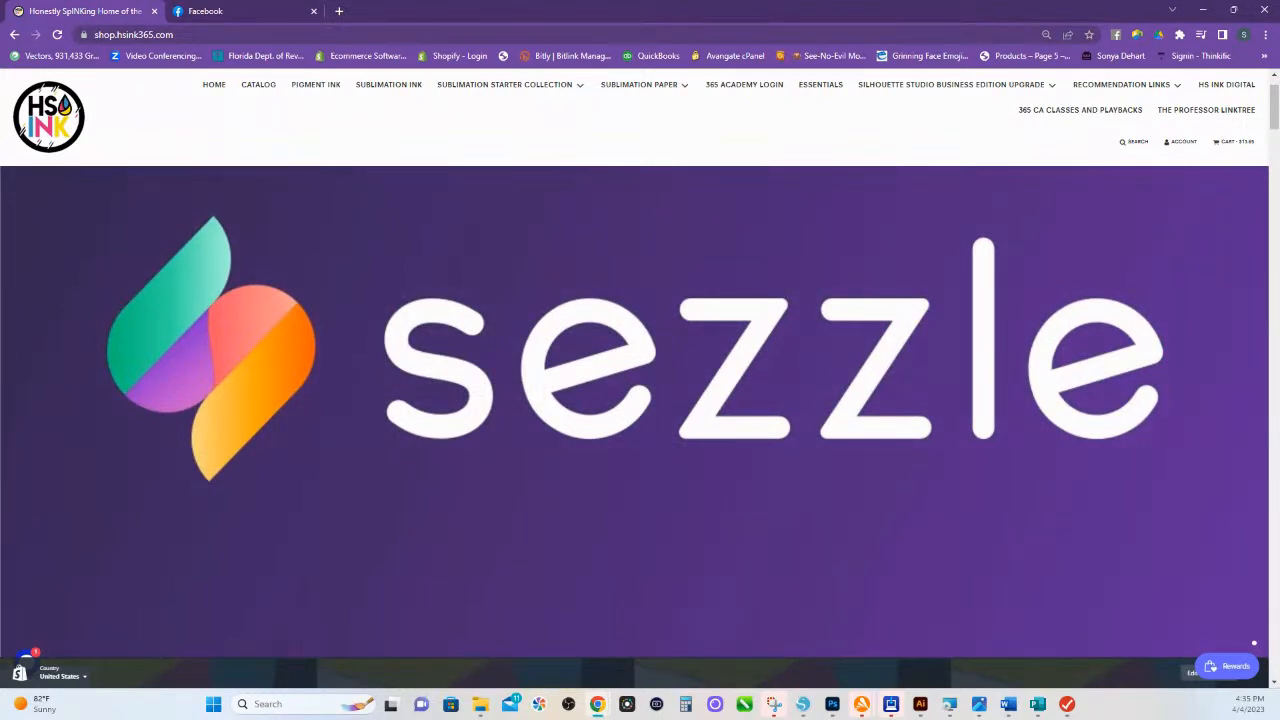
scroll(671, 263, down, 6)
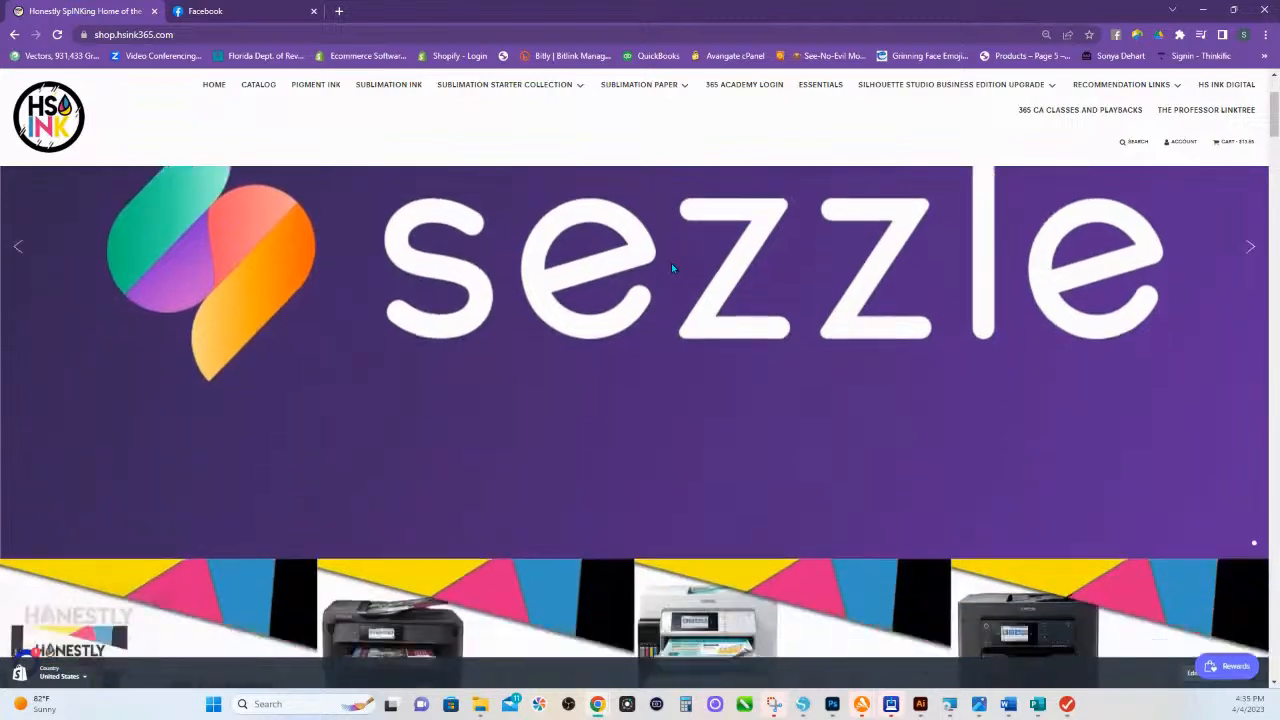
scroll(617, 251, down, 5)
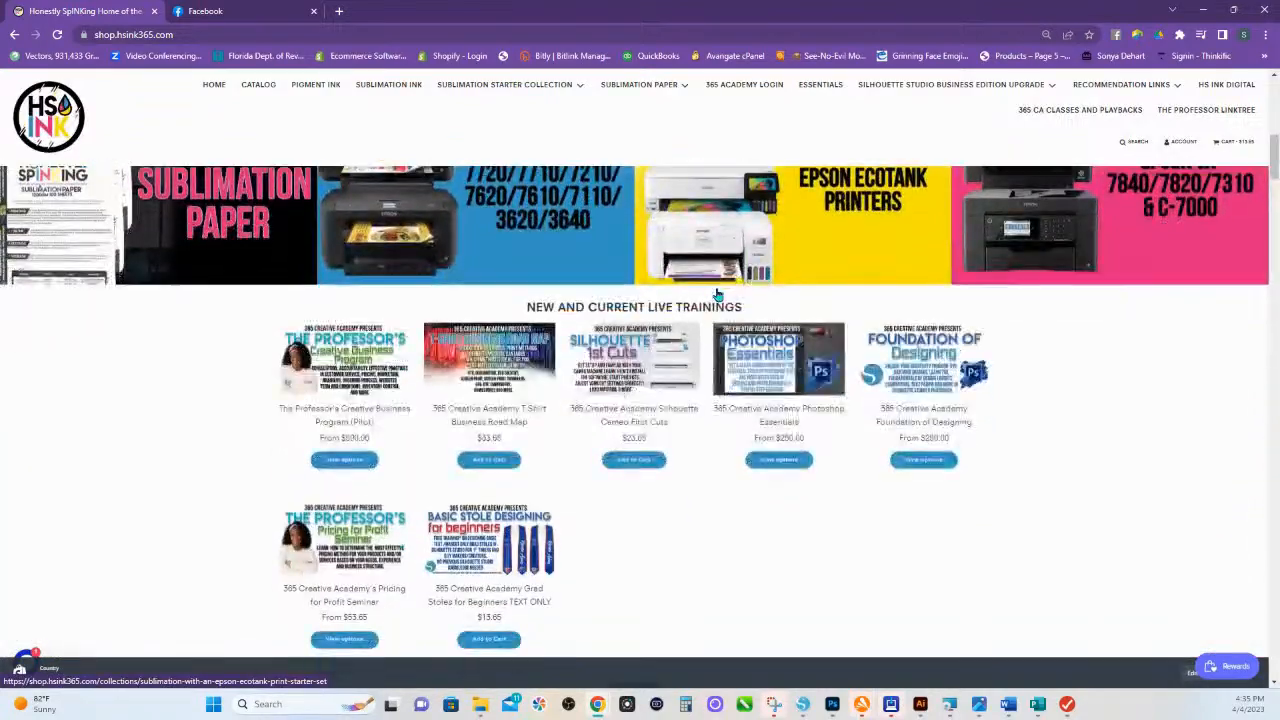
scroll(585, 500, down, 10)
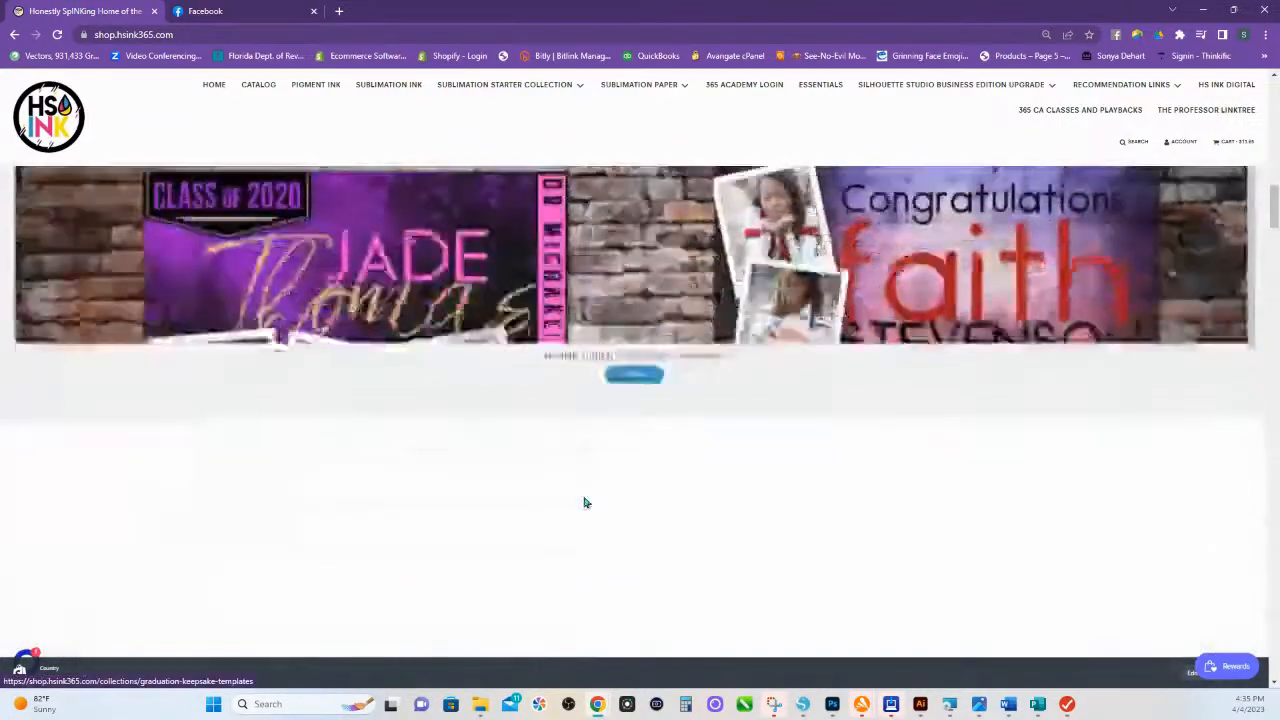
scroll(587, 497, down, 7)
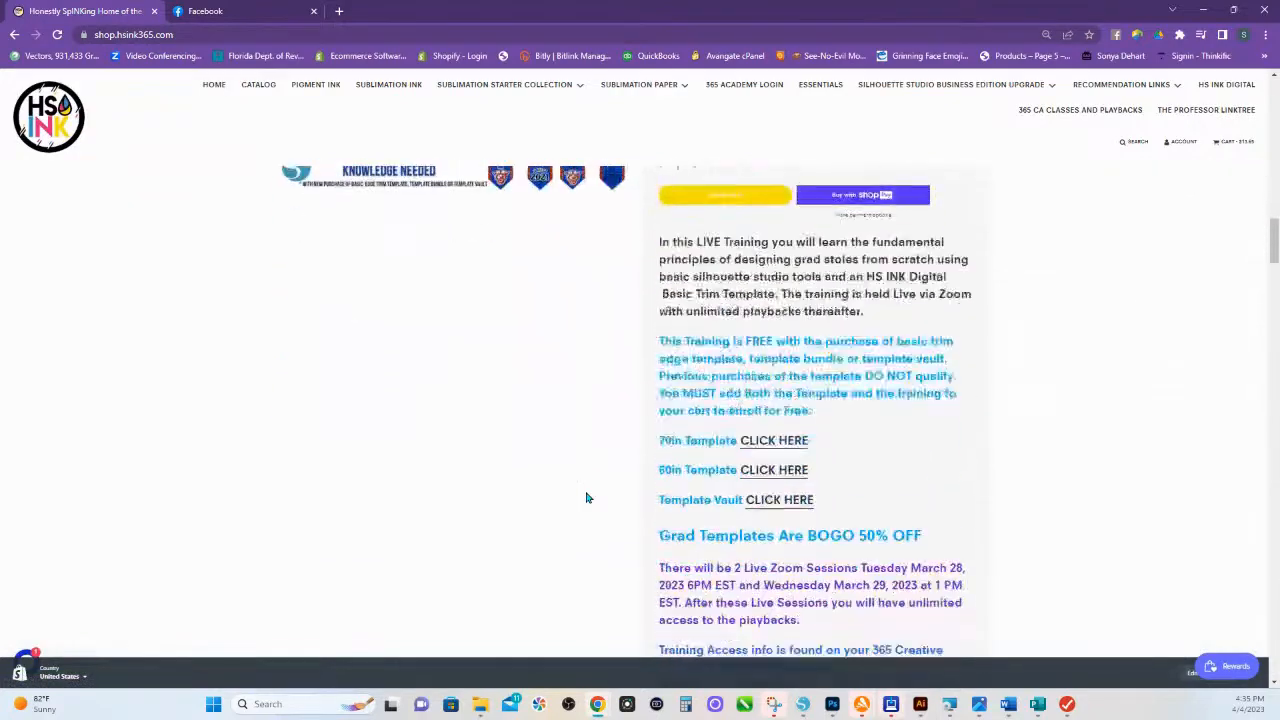
scroll(587, 494, down, 3)
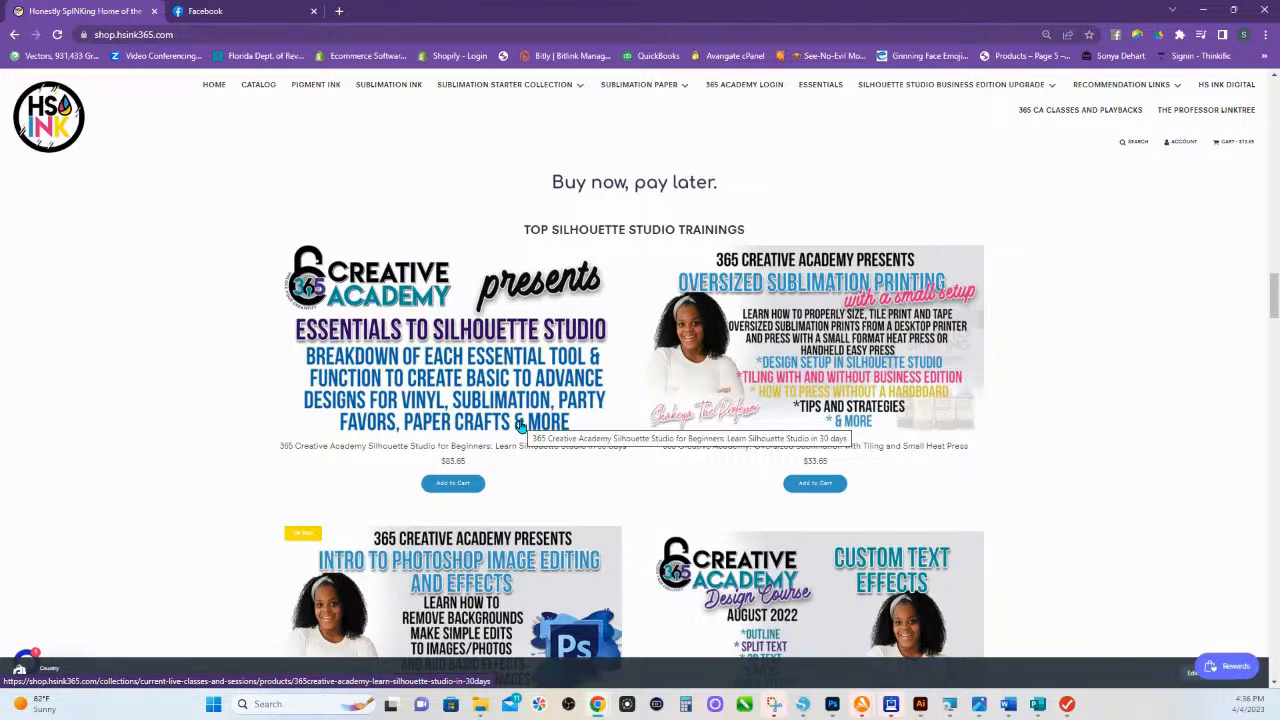
Step: Switch back to Silhouette Studio, move the T-shirt mockup over the blank page and enlarge it to about 30.4 by 46.9 in
click(800, 706)
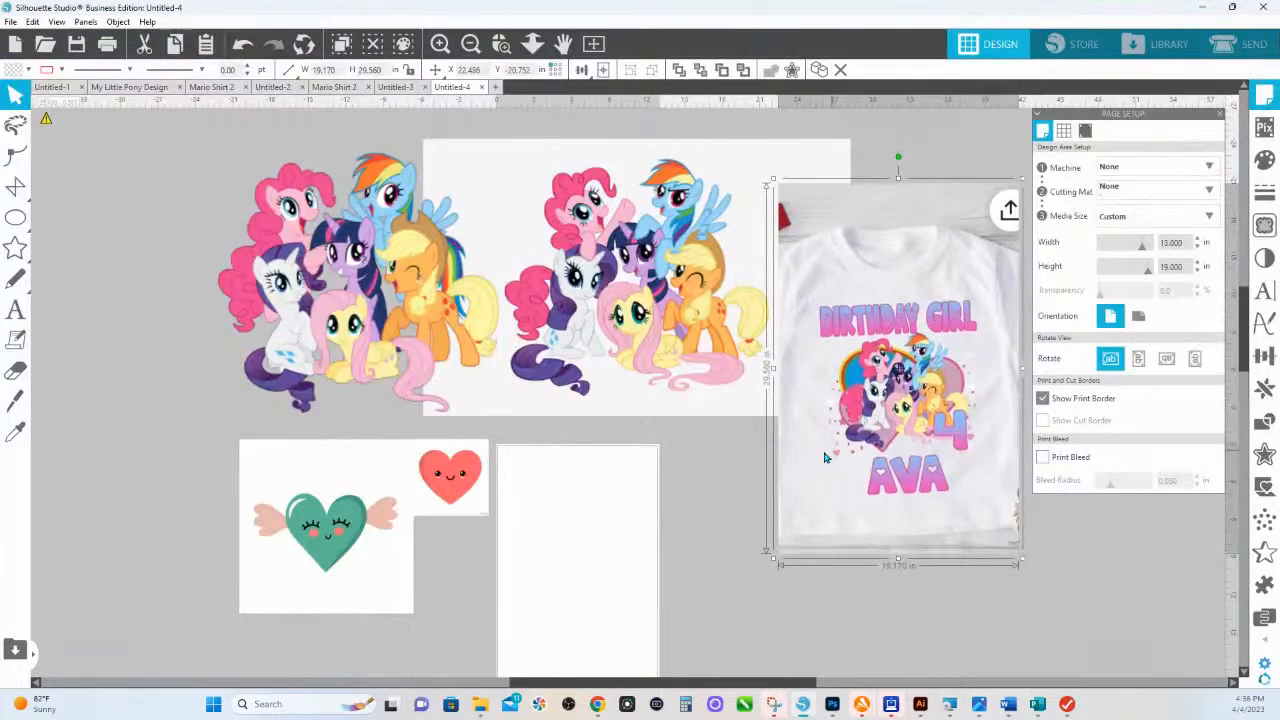
drag(832, 457, 618, 428)
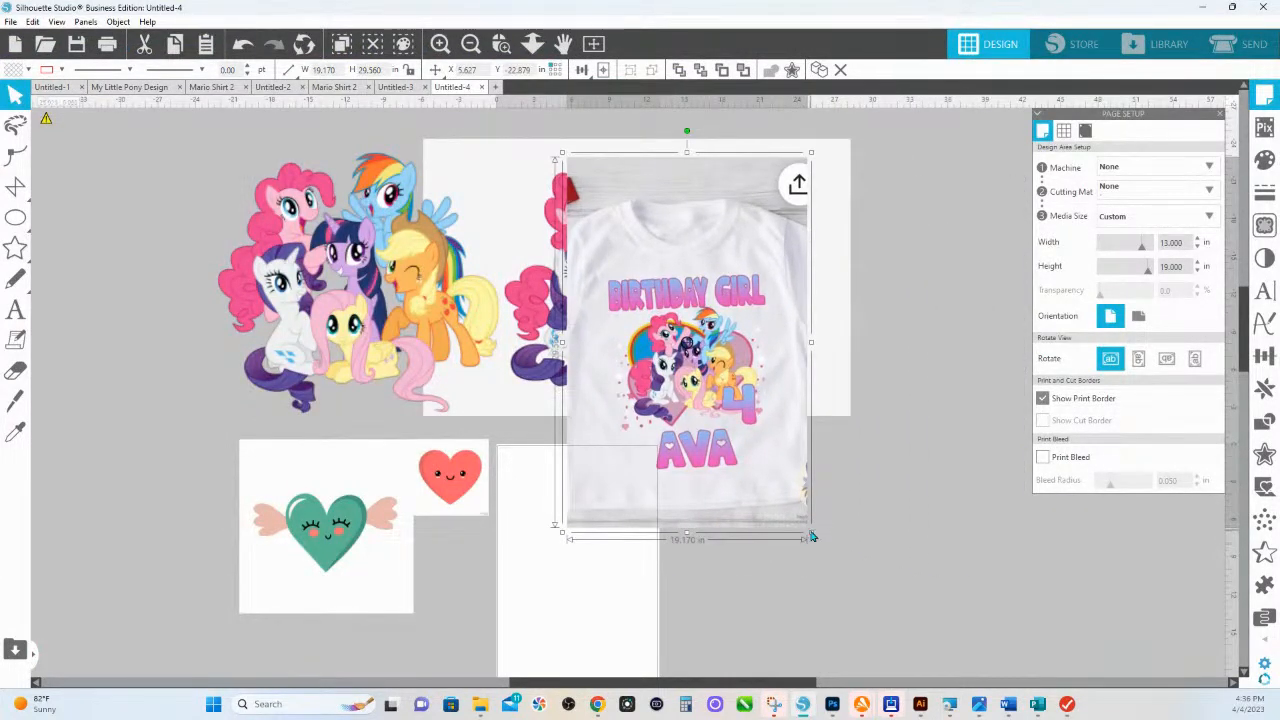
drag(811, 537, 903, 591)
drag(783, 531, 781, 529)
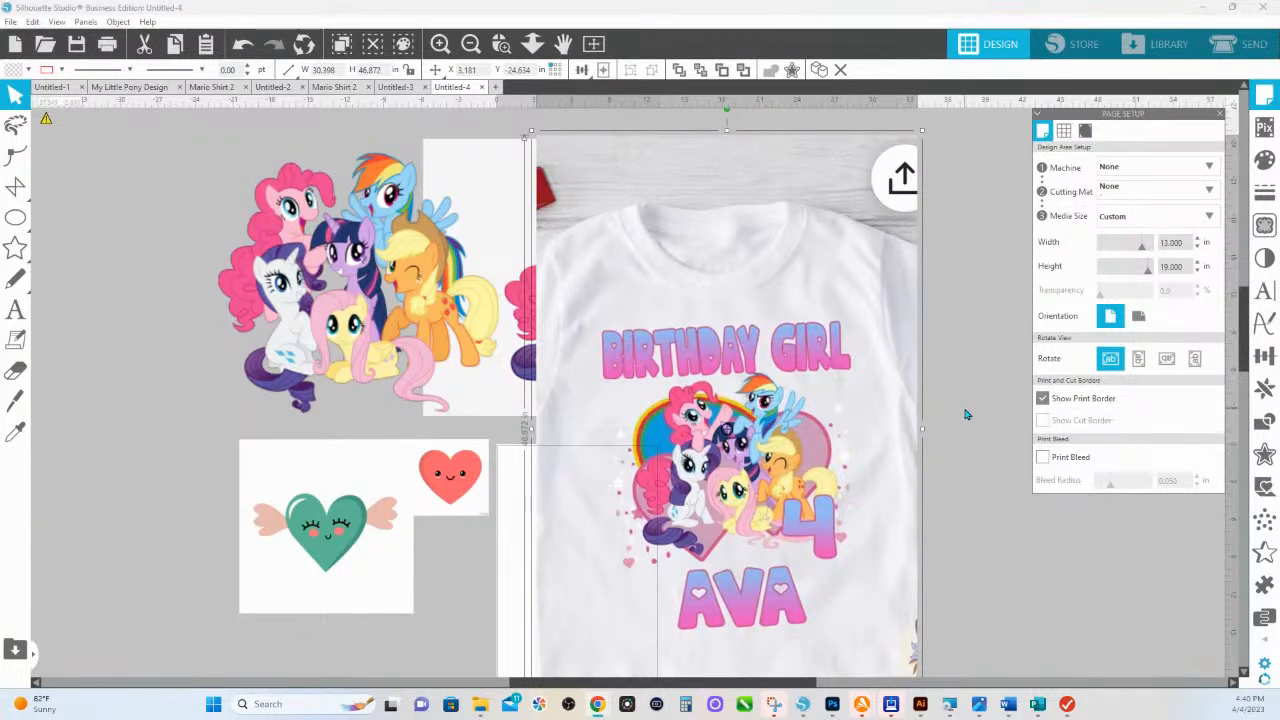
Step: Move the T-shirt mockup off the white-background pony image and shift the transparent pony group slightly away from that image
drag(749, 473, 715, 395)
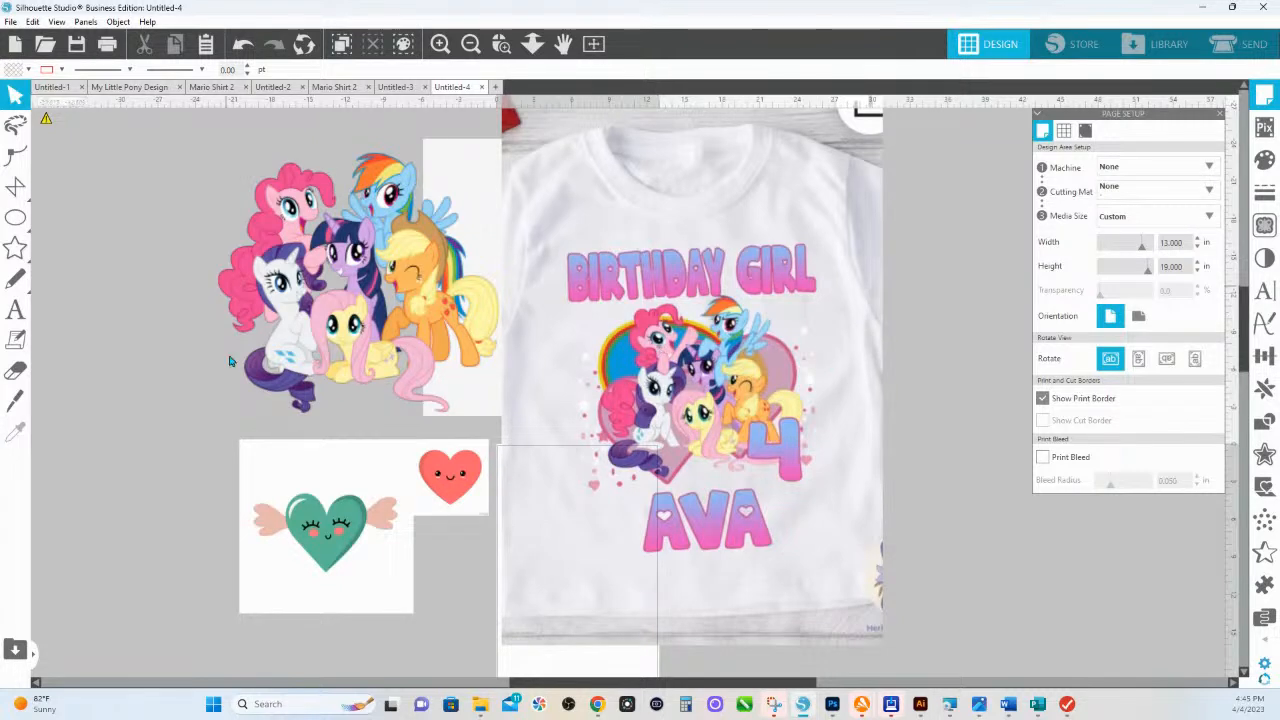
drag(667, 408, 935, 383)
drag(381, 285, 356, 280)
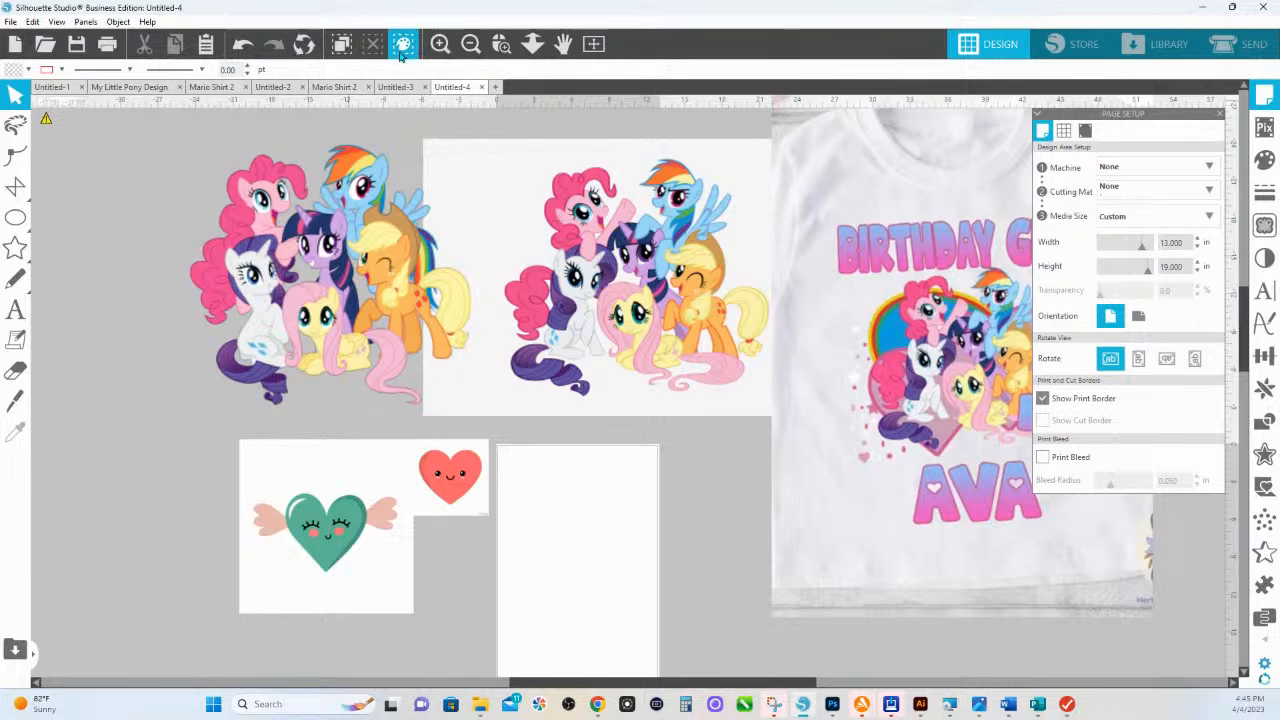
Step: Examine the transparent pony group and the white-background pony image up close, comparing their edges and backgrounds
click(532, 43)
drag(192, 189, 279, 172)
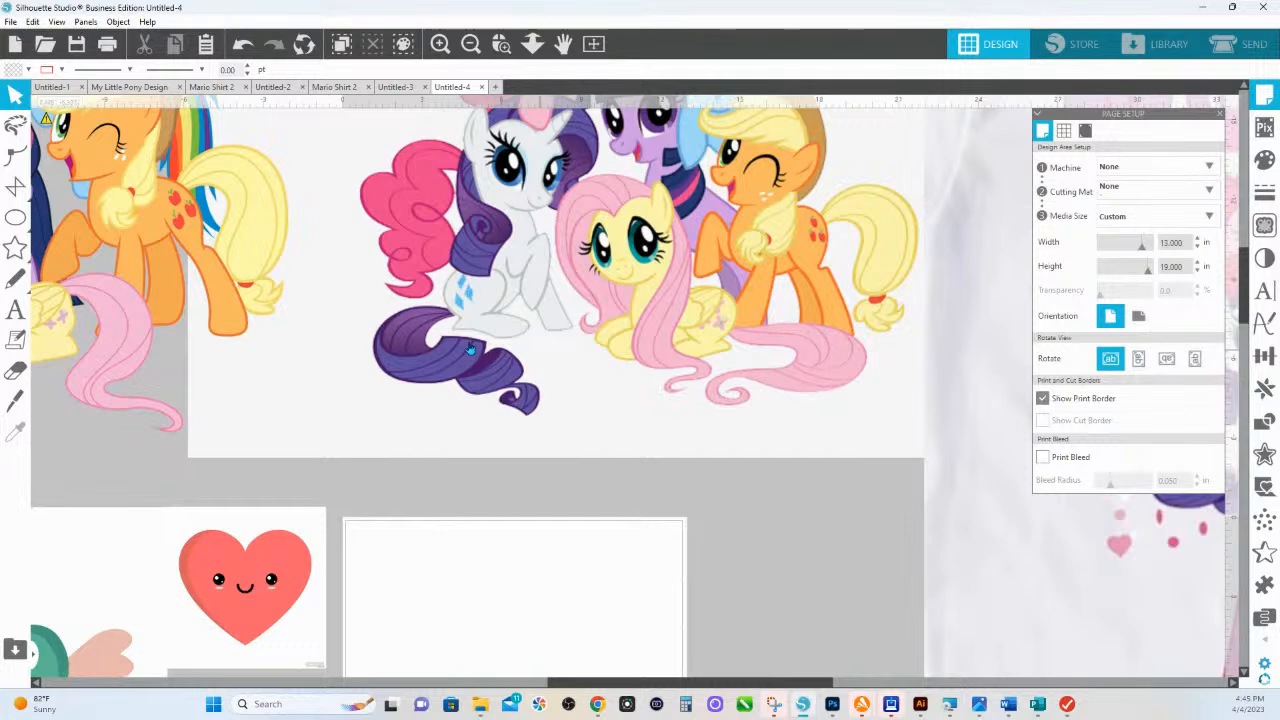
drag(312, 286, 640, 270)
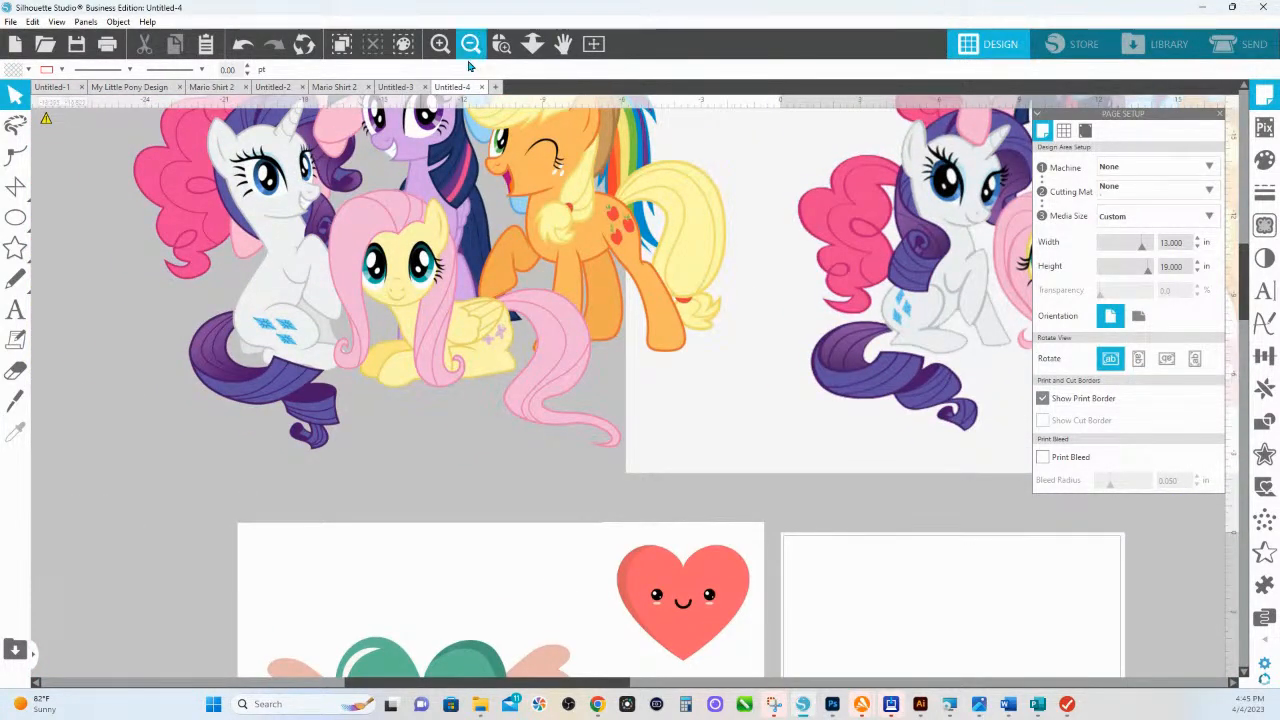
click(532, 43)
drag(505, 216, 507, 222)
key(space)
drag(734, 248, 541, 286)
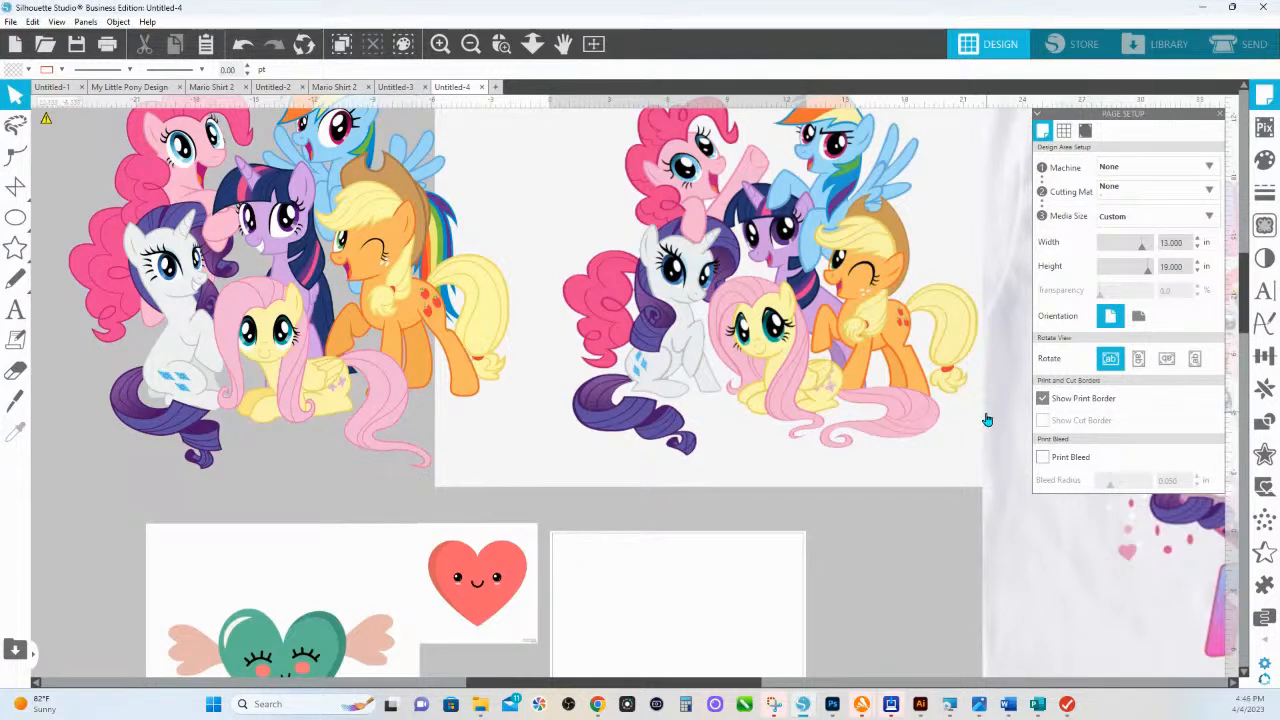
drag(667, 415, 783, 416)
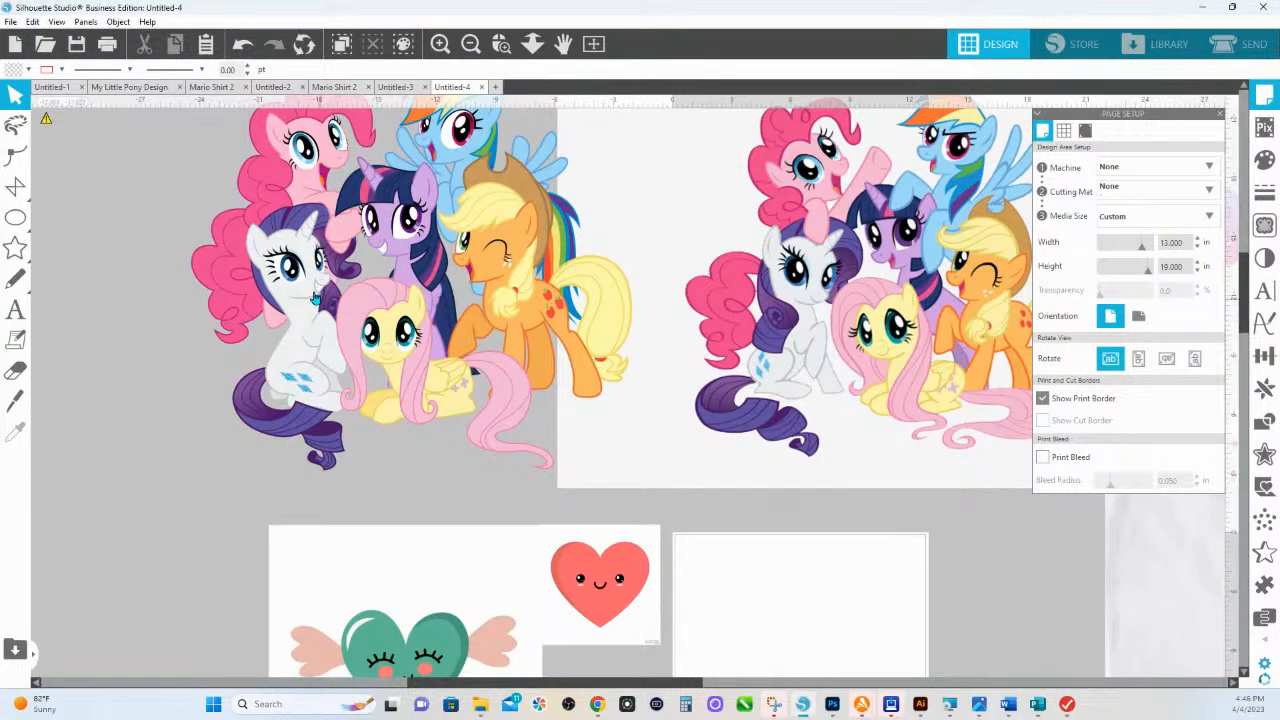
drag(803, 301, 708, 461)
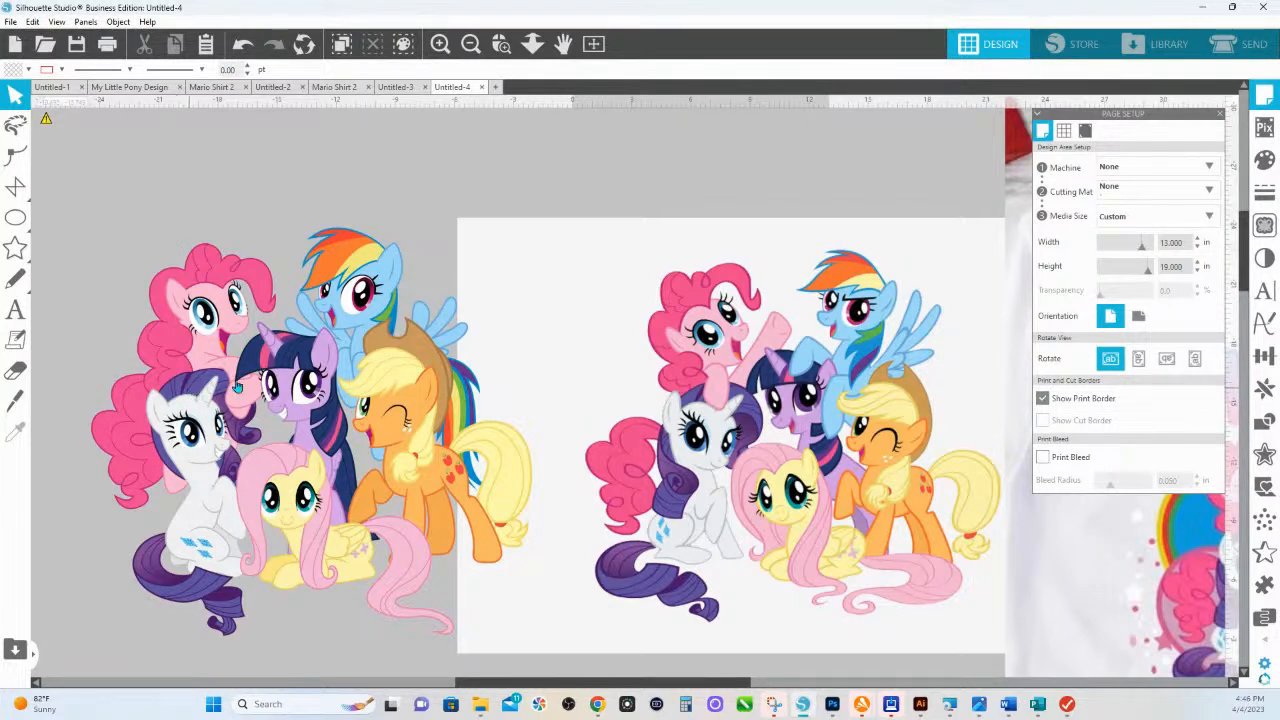
drag(679, 381, 563, 371)
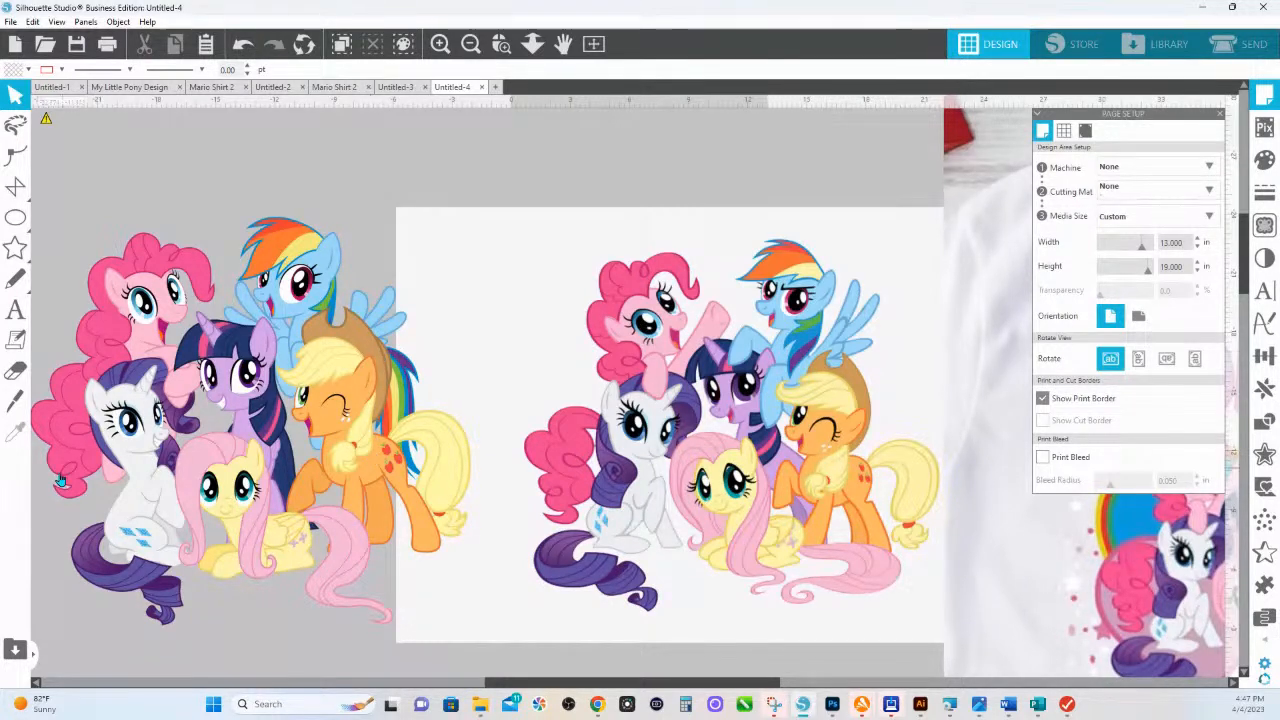
drag(401, 505, 775, 477)
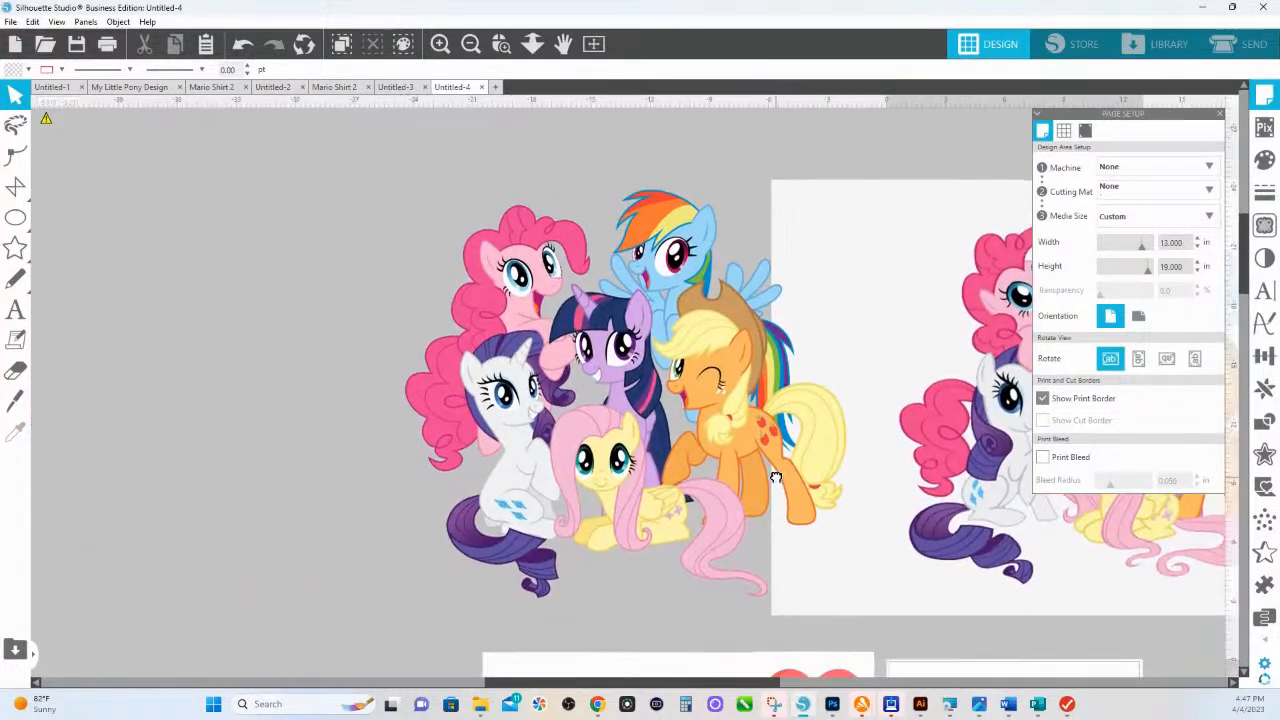
Step: Move the transparent pony group clear of the white-background image and draw an ellipse about 8.8 by 5.3 in overlapping its upper-left pony
click(524, 472)
drag(520, 472, 405, 487)
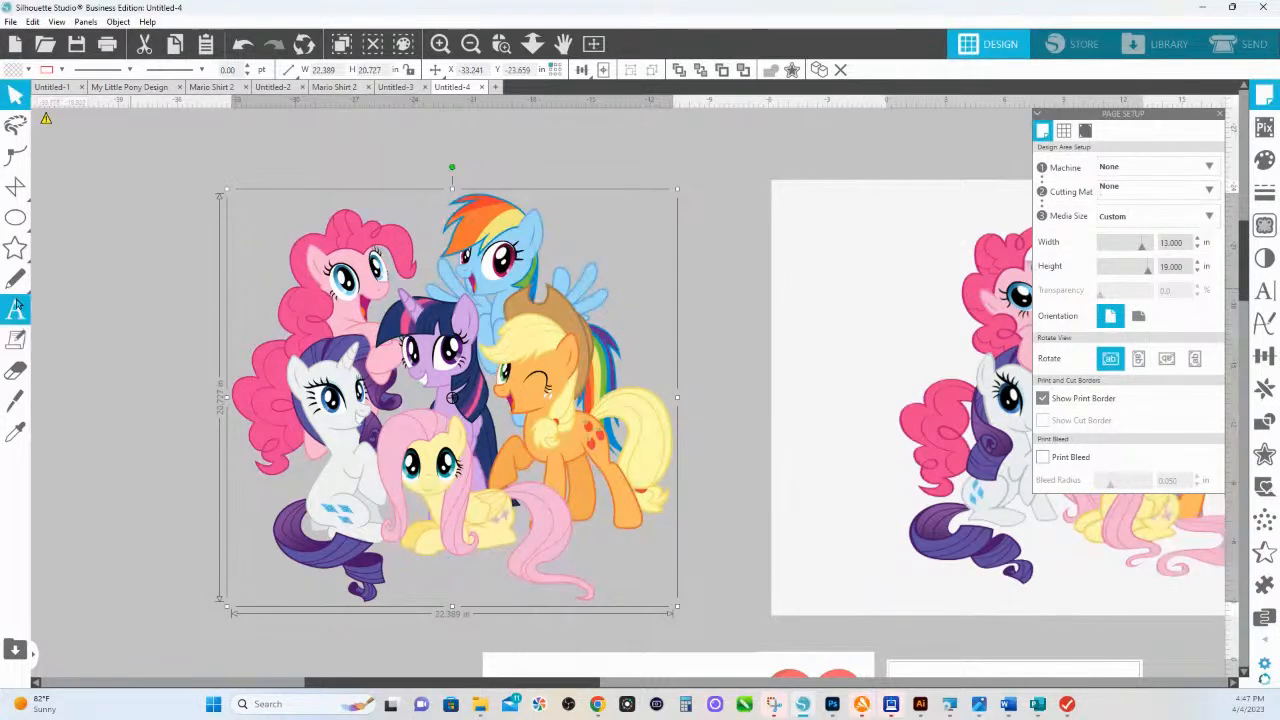
click(15, 218)
drag(150, 200, 328, 305)
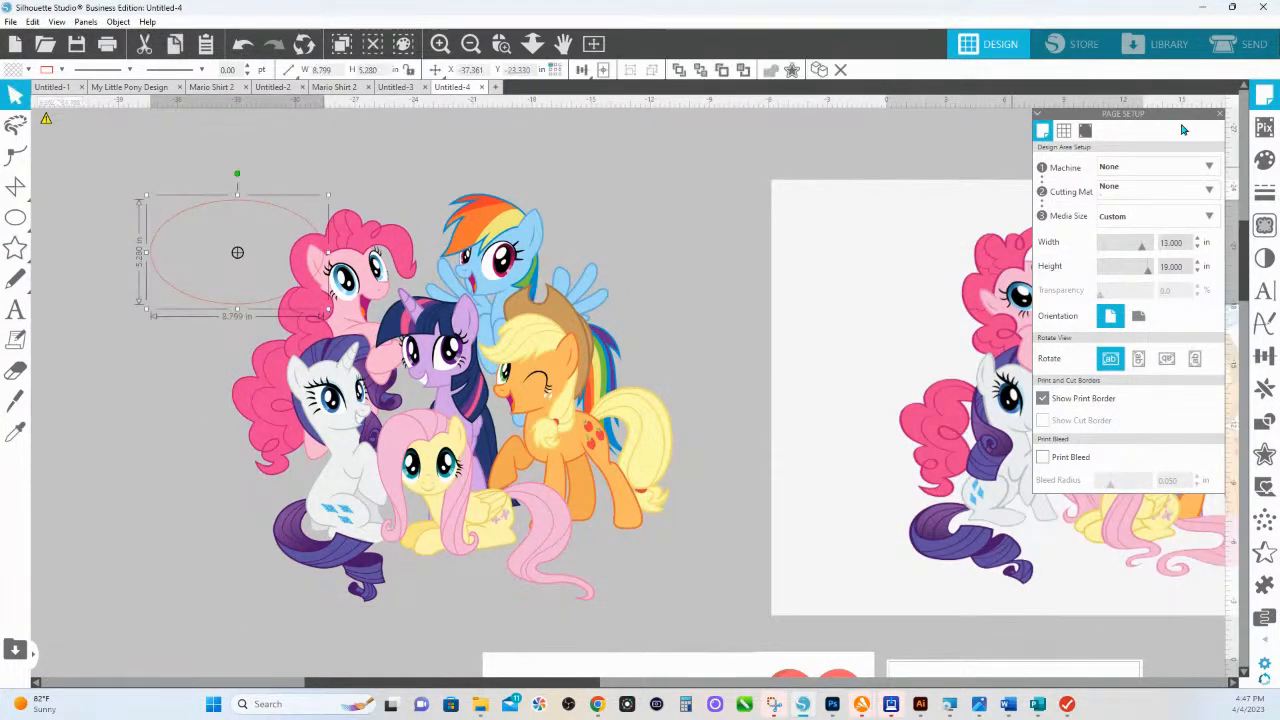
Step: Fill the ellipse with a light peach color and send it to the back
click(1263, 163)
click(1105, 261)
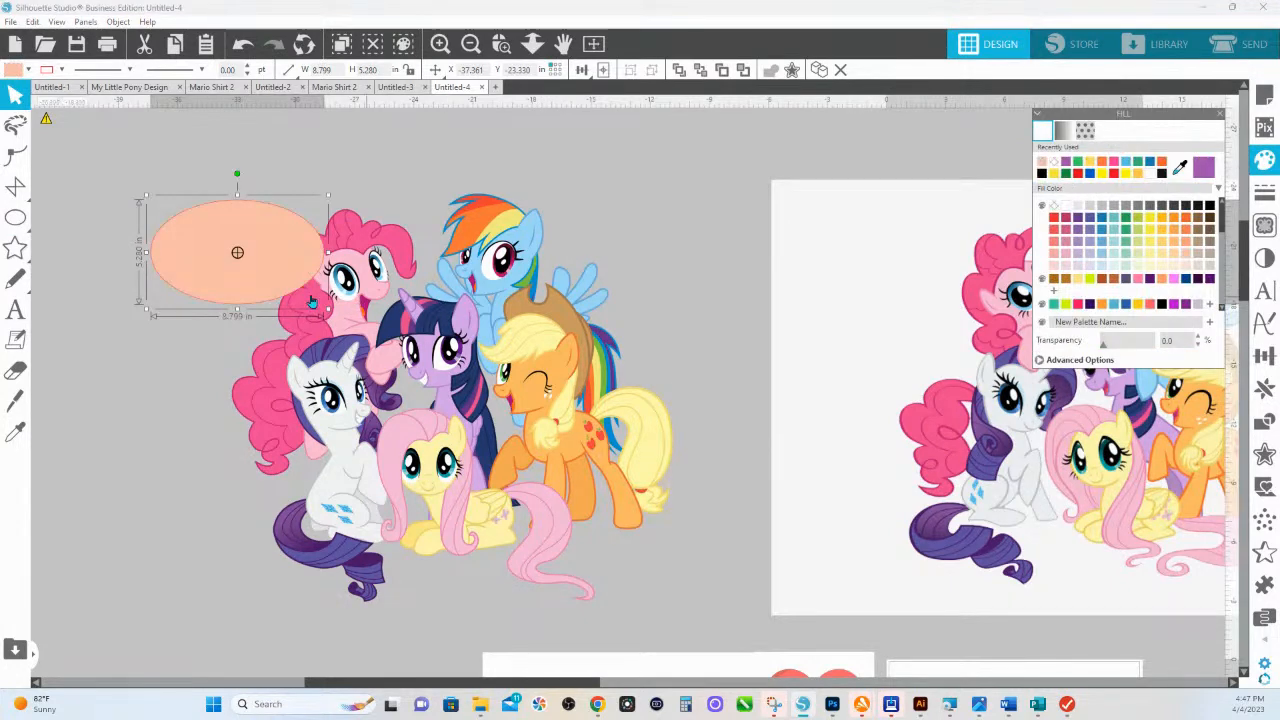
right_click(284, 276)
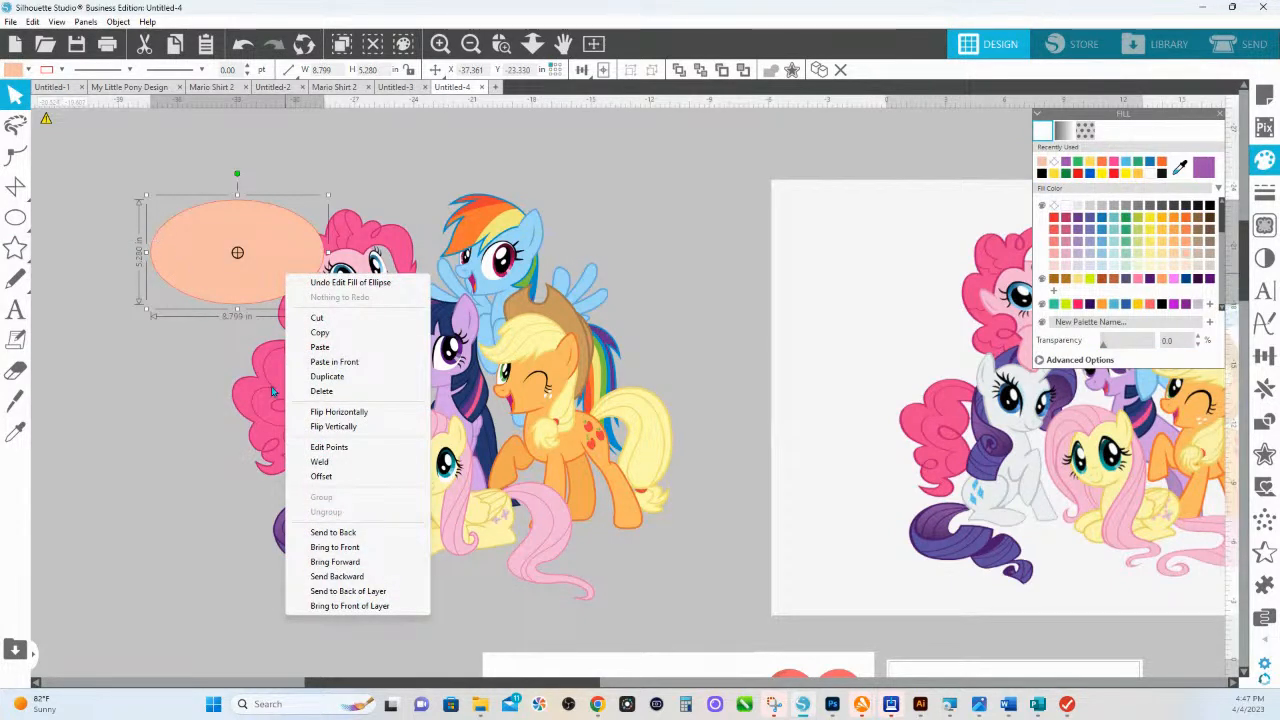
click(333, 532)
Step: Reposition the ellipse and the transparent pony group so the peach shape sits behind the ponies
drag(196, 272, 257, 269)
drag(378, 324, 598, 319)
mouse_move(492, 267)
mouse_down()
mouse_move(541, 286)
mouse_move(474, 256)
mouse_up()
click(510, 391)
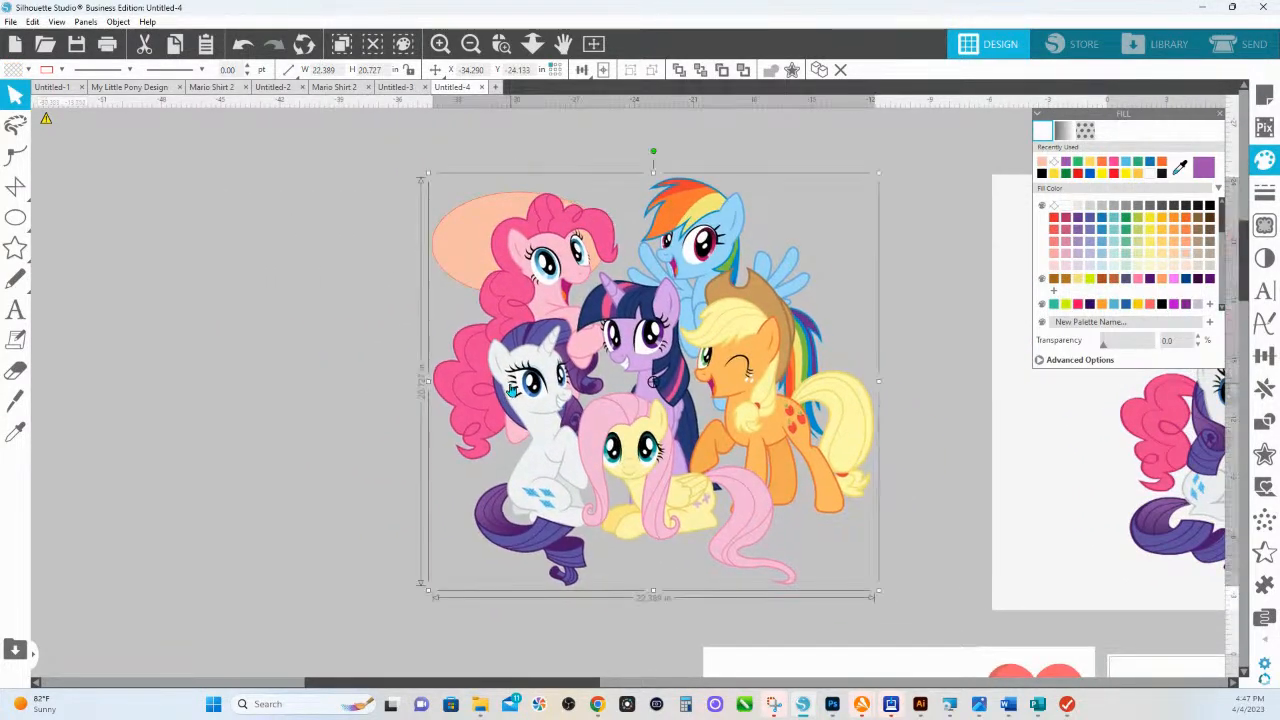
click(360, 420)
click(480, 244)
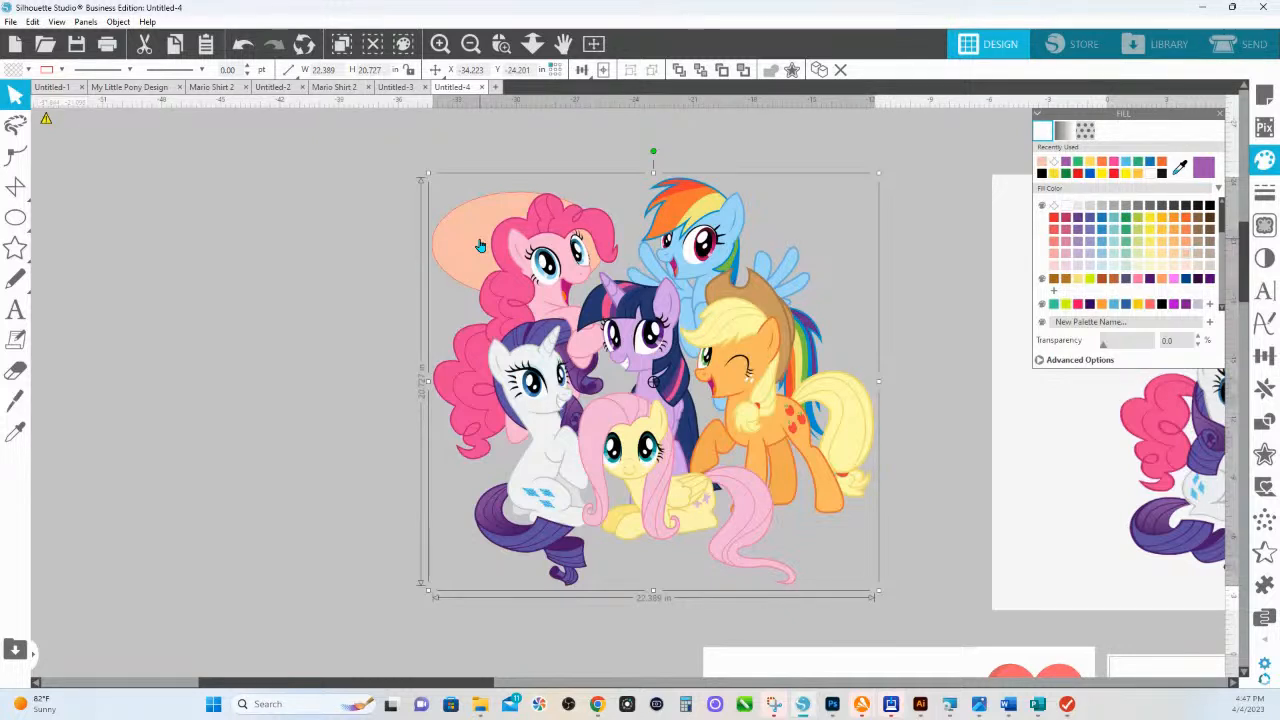
drag(480, 246, 549, 315)
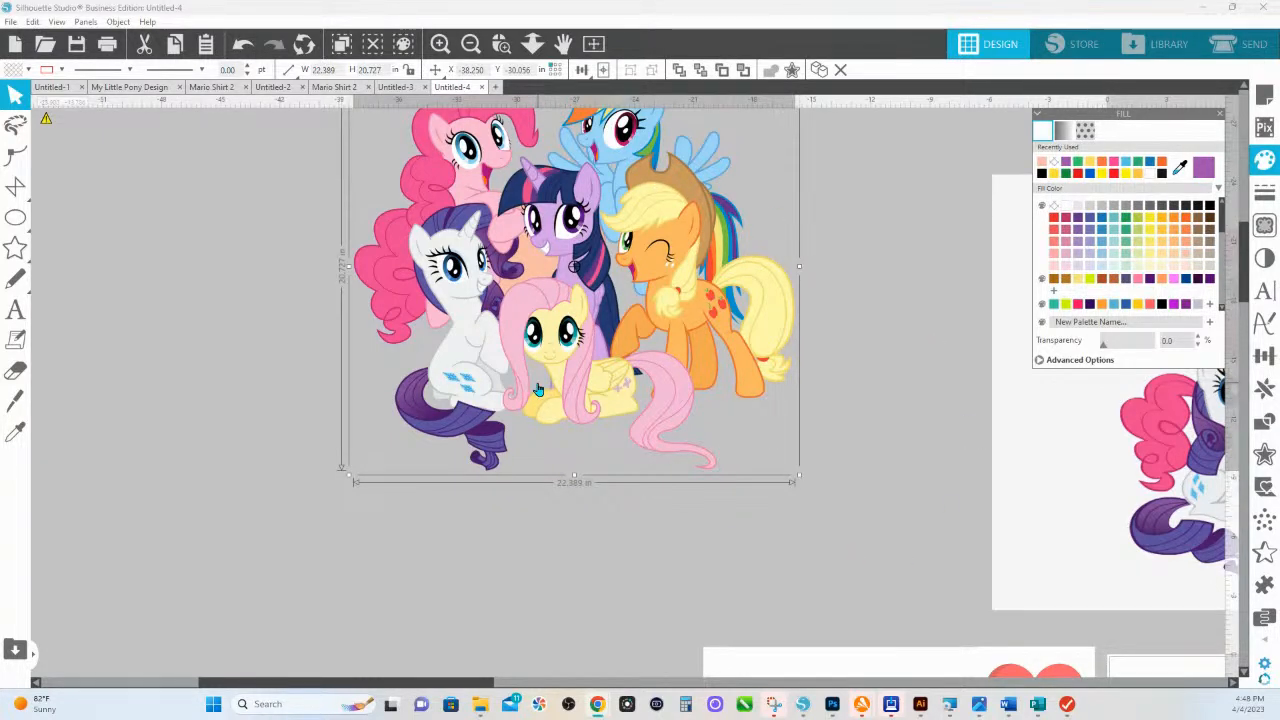
scroll(1043, 479, up, 1)
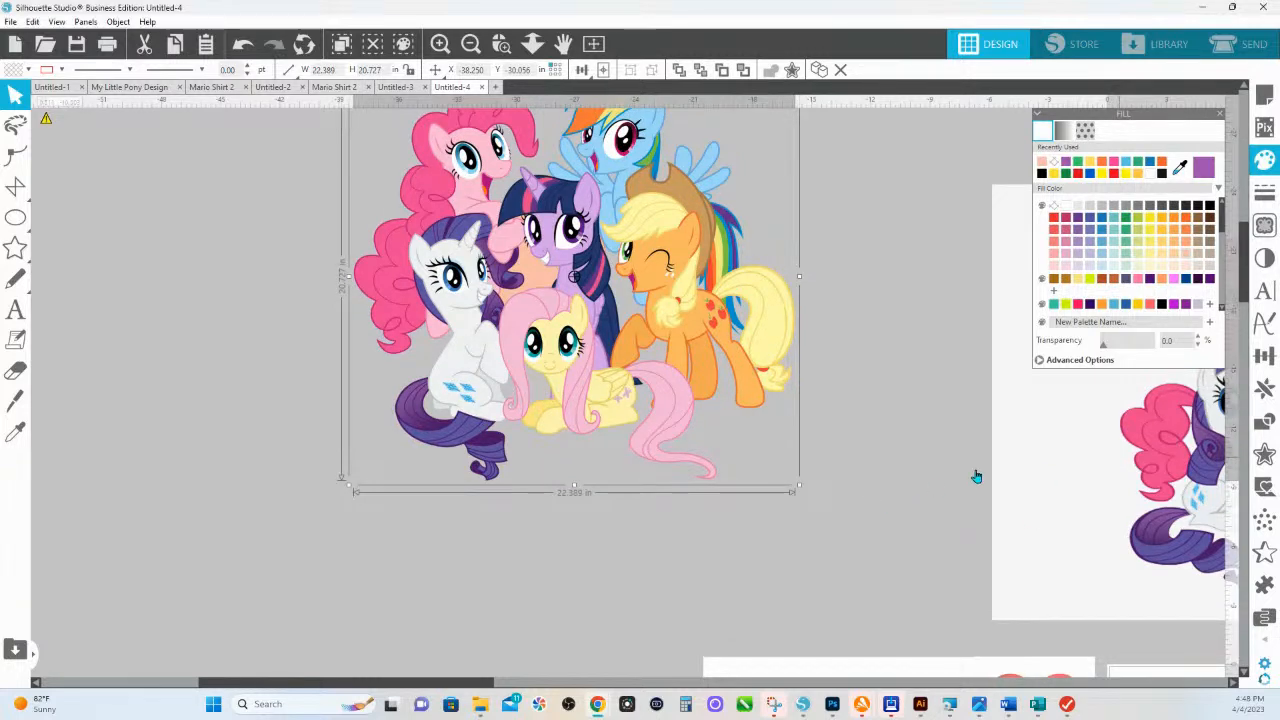
Step: Overlap the white-background pony image with the transparent pony group, and separate the two images again
drag(1040, 470, 544, 573)
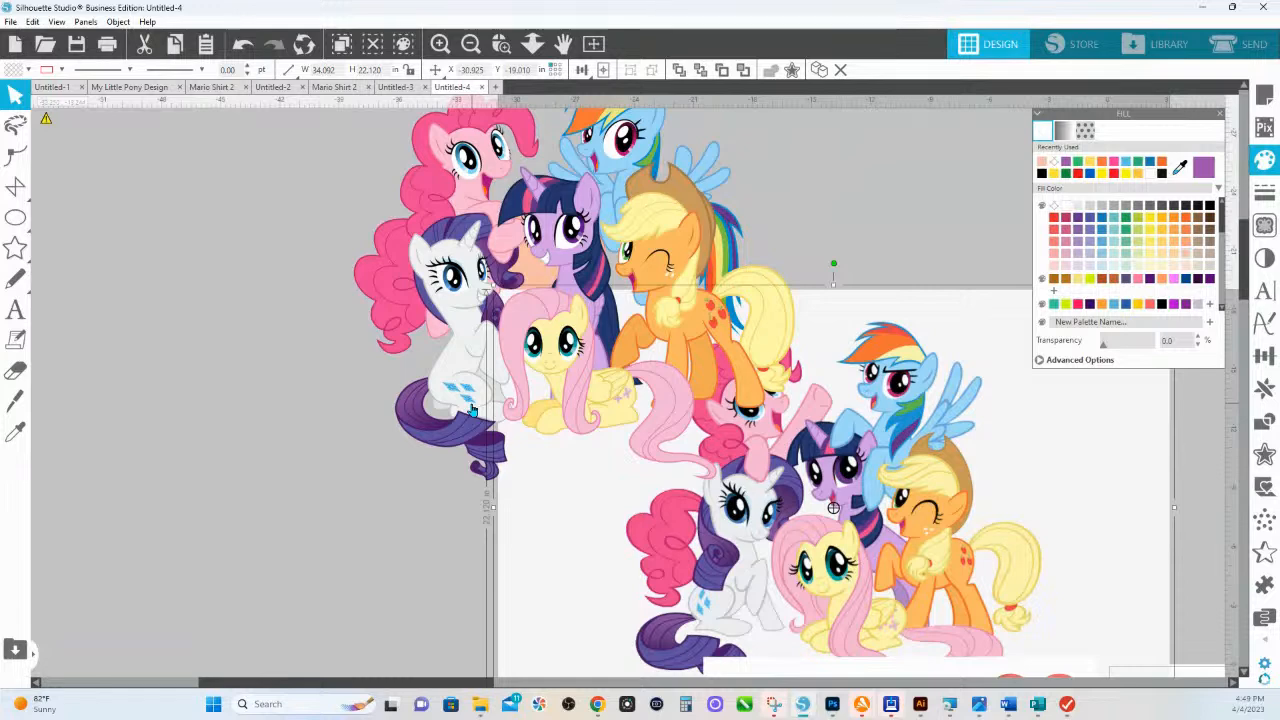
drag(543, 252, 388, 300)
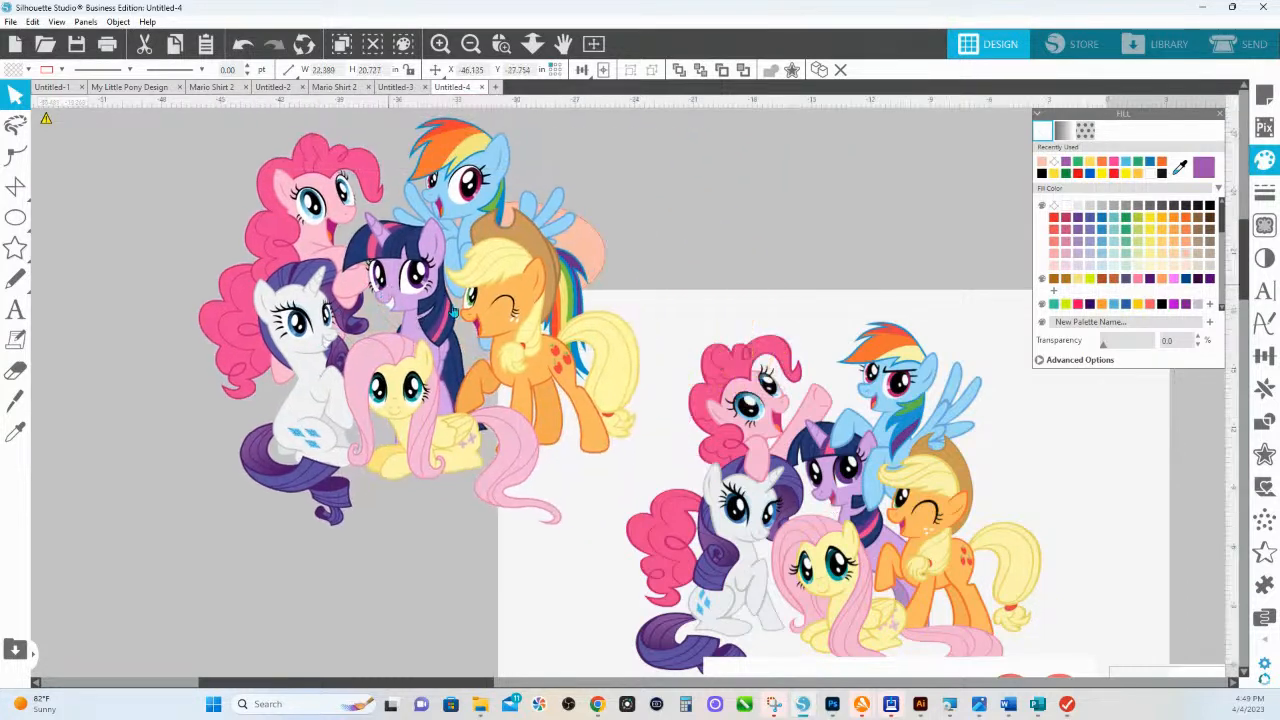
drag(784, 474, 1272, 557)
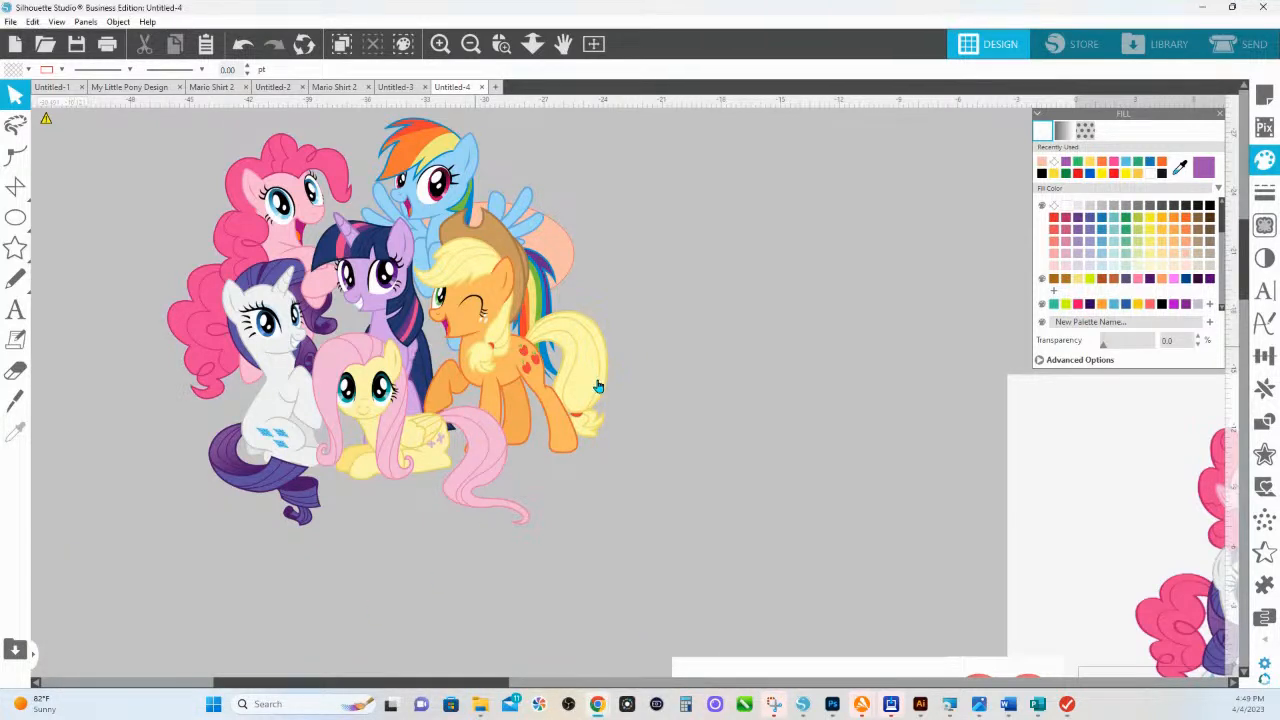
Step: Move the transparent pony group back over the peach ellipse on an open area of the canvas
drag(497, 366, 651, 416)
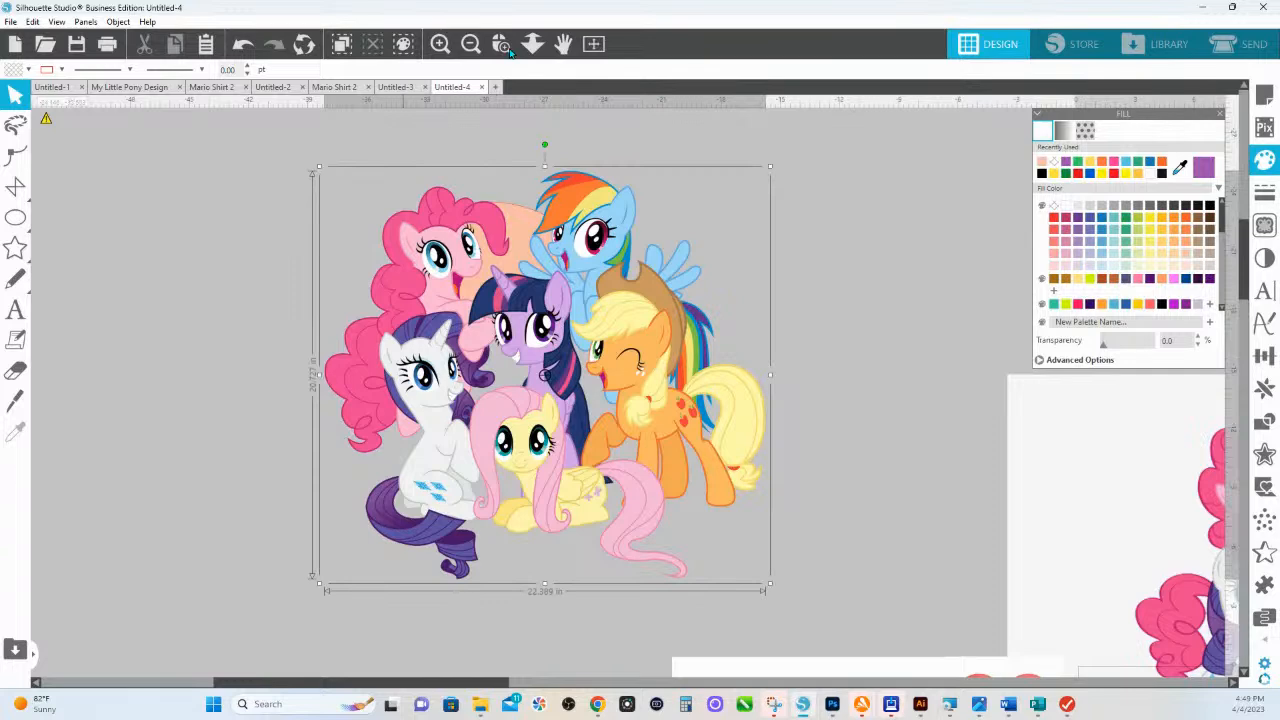
click(543, 177)
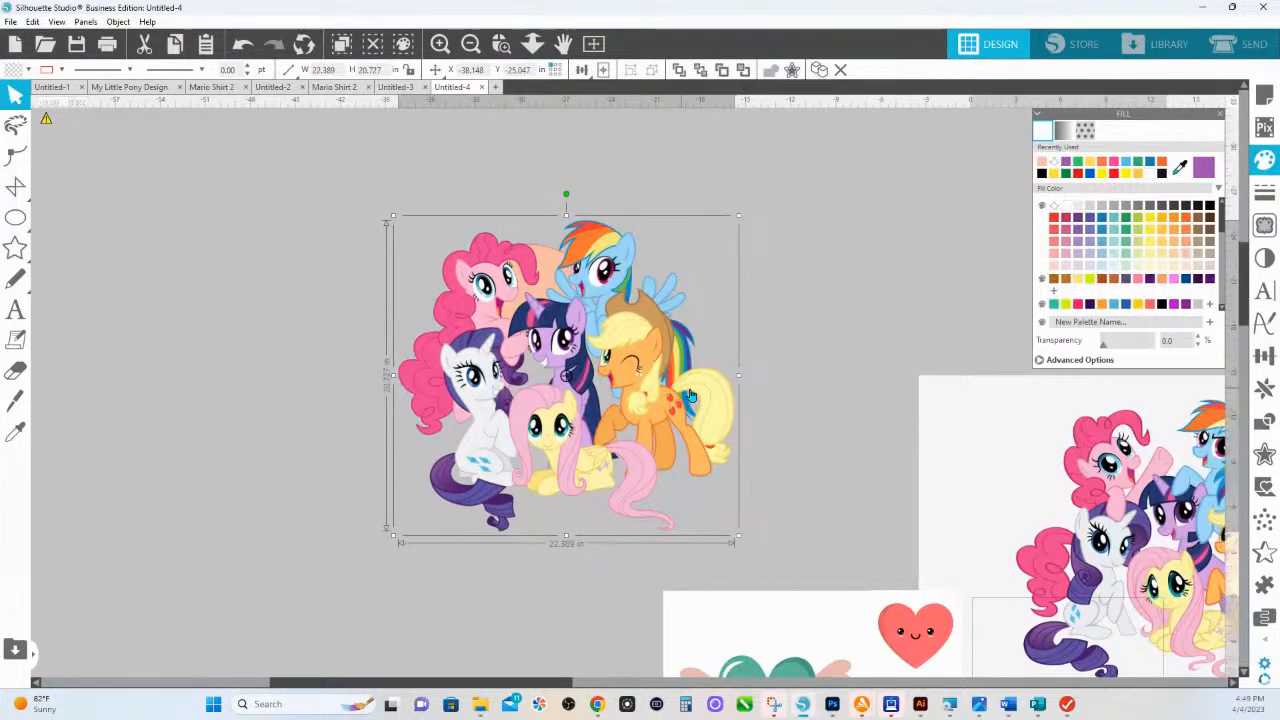
drag(633, 449, 650, 419)
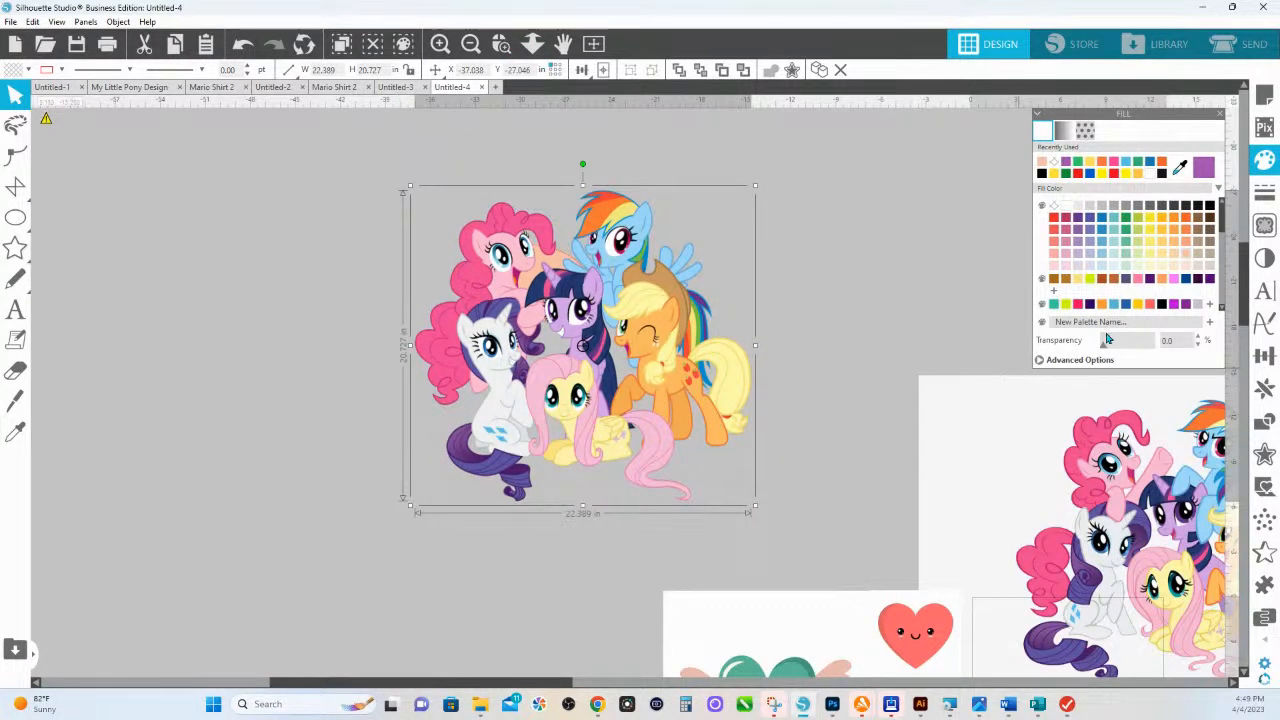
Step: Select a trace area about 29 by 24.6 in around the transparent pony group and set the trace scale to 4
click(1263, 229)
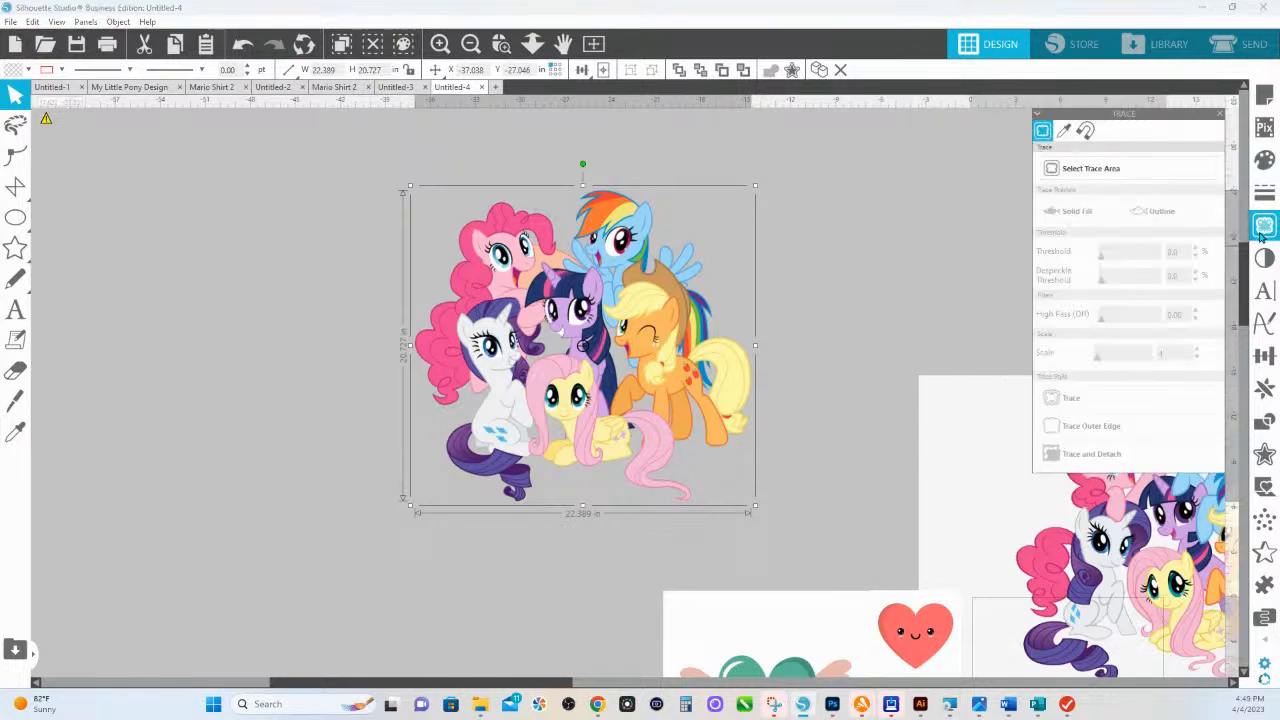
click(1110, 168)
mouse_move(384, 180)
mouse_down()
mouse_move(540, 198)
mouse_move(809, 523)
mouse_move(821, 559)
mouse_up()
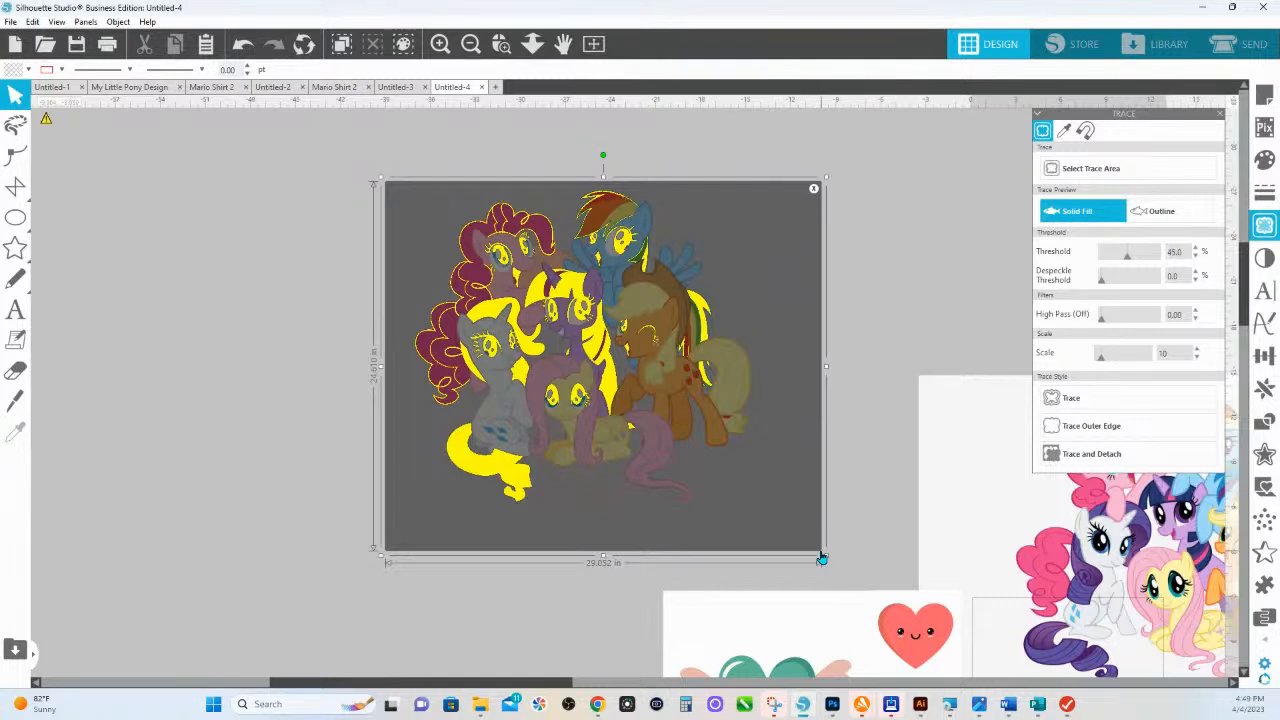
click(1105, 358)
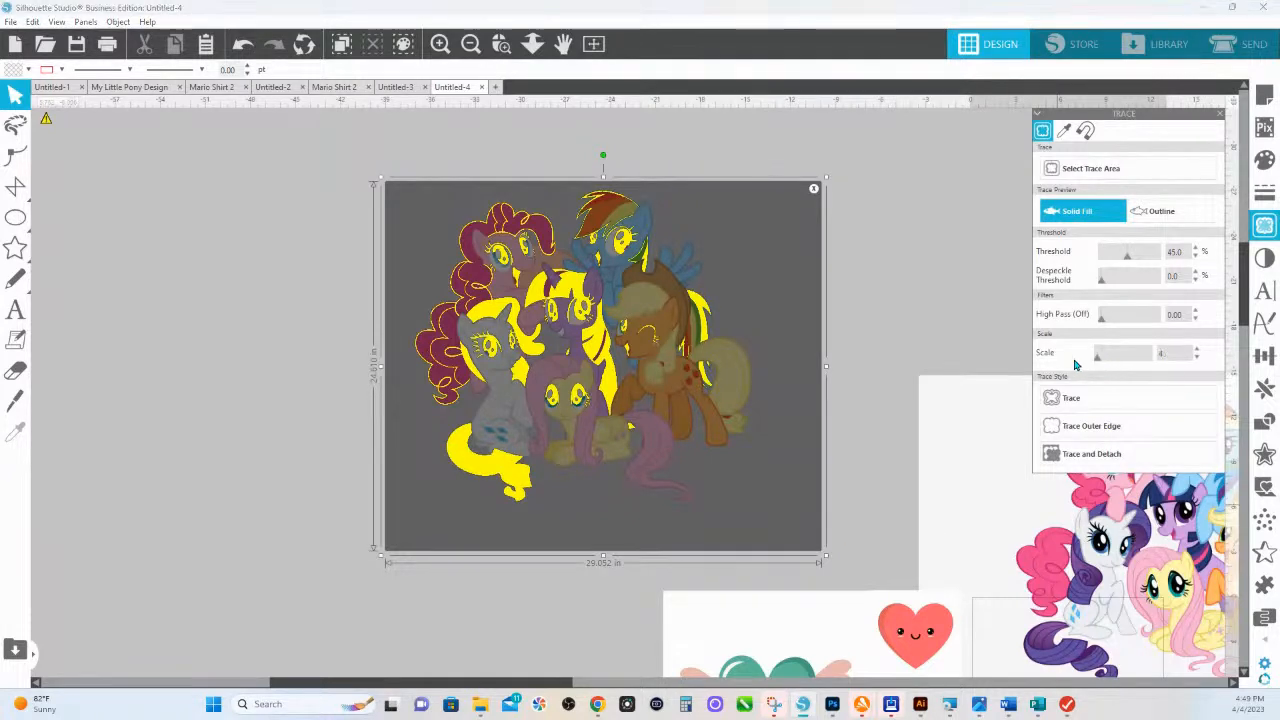
Step: Set the trace threshold to 89%, check the preview detail, and trace and detach the transparent pony group
drag(1128, 256, 1153, 257)
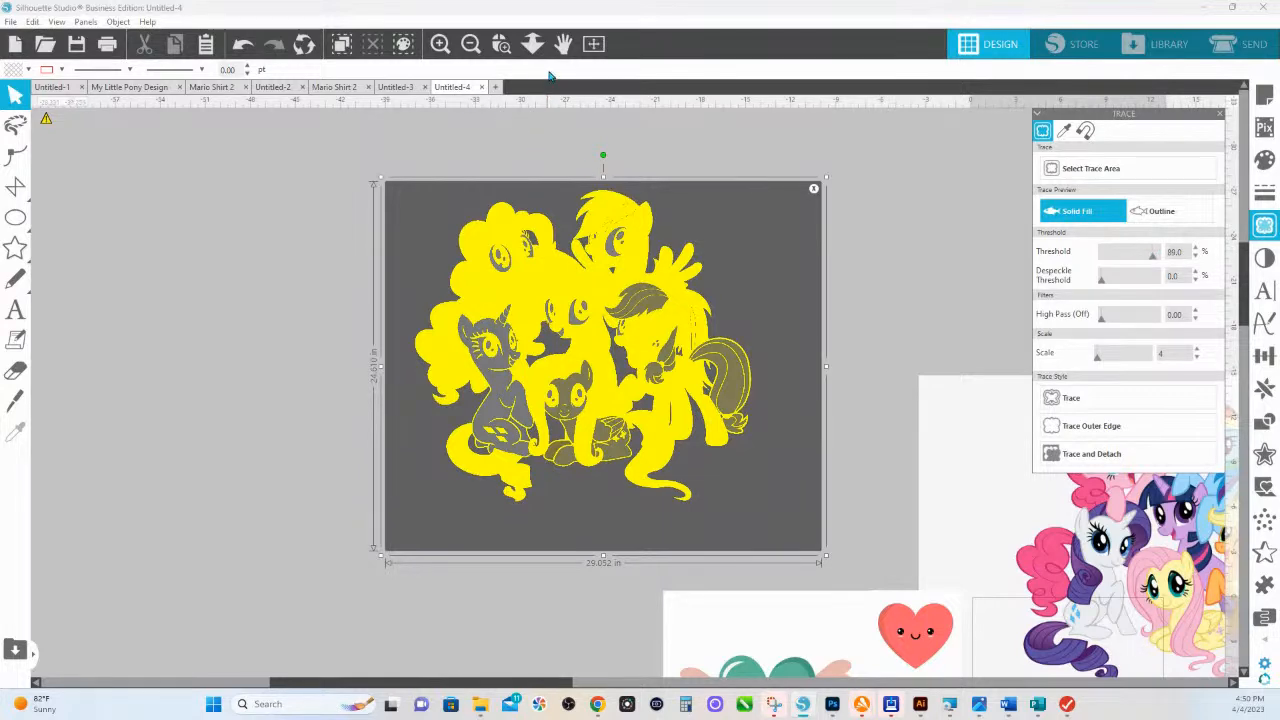
click(501, 43)
drag(452, 256, 755, 453)
scroll(583, 542, down, 3)
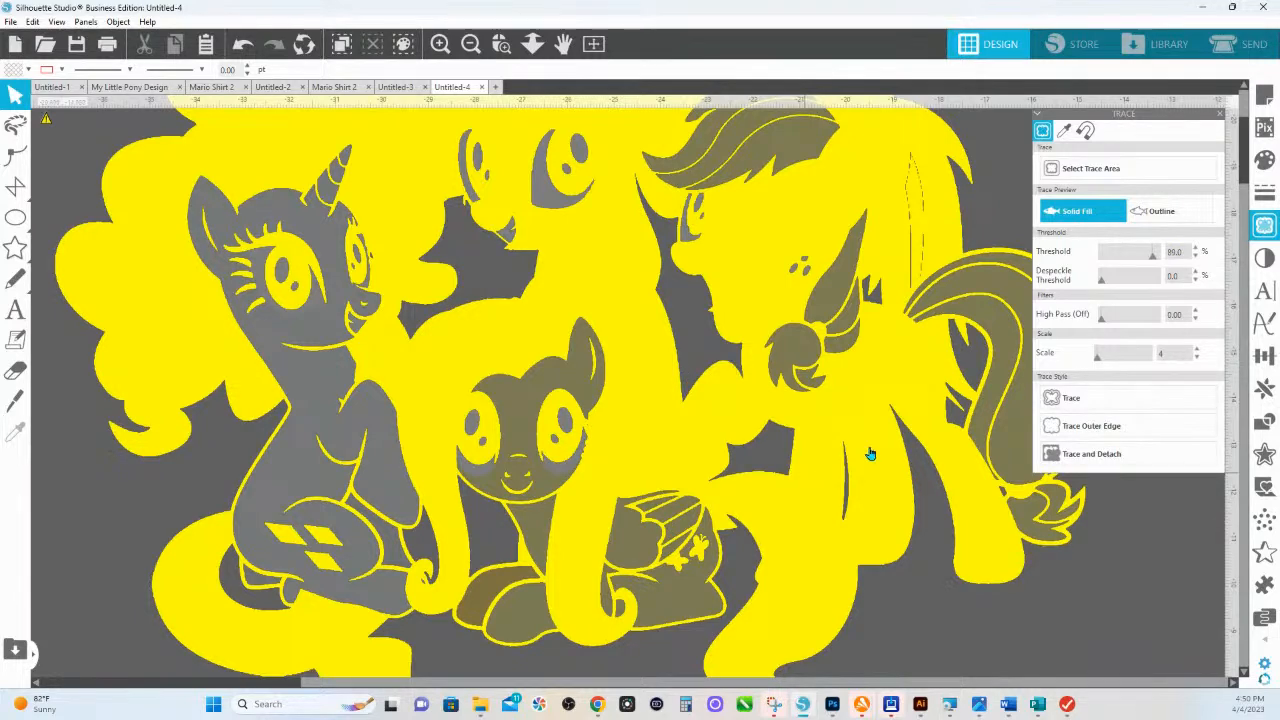
click(533, 44)
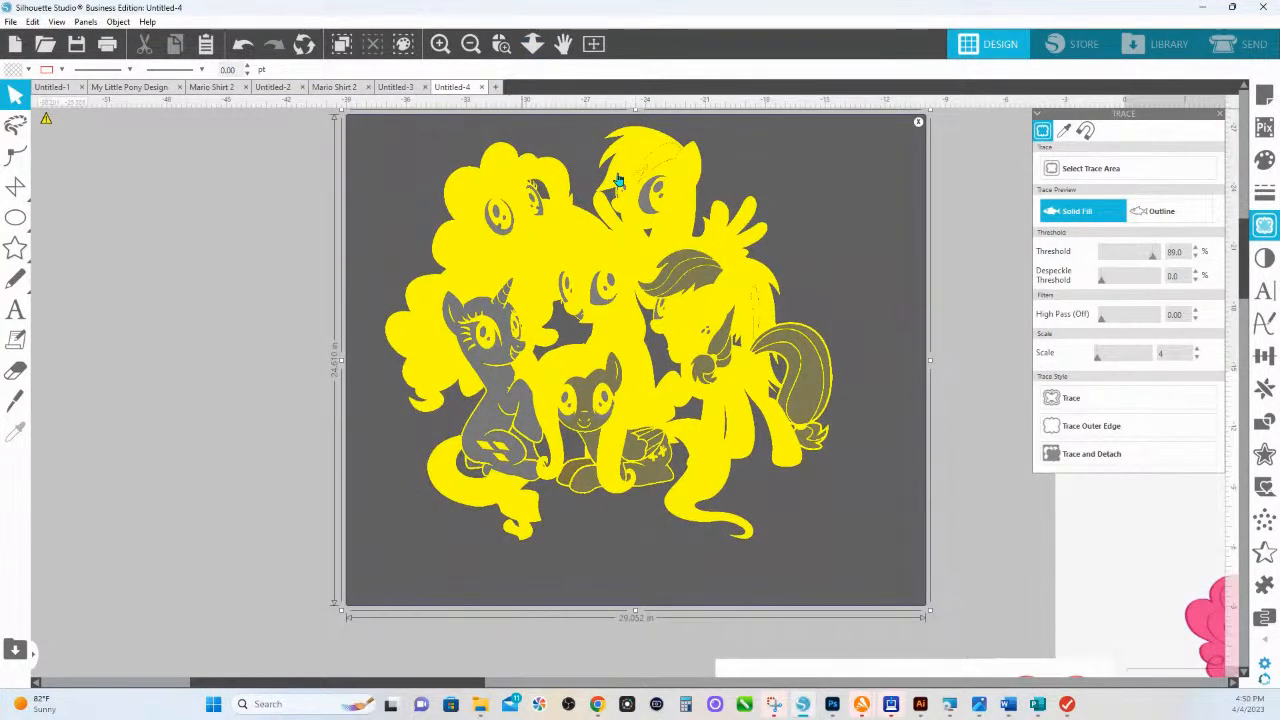
click(1077, 455)
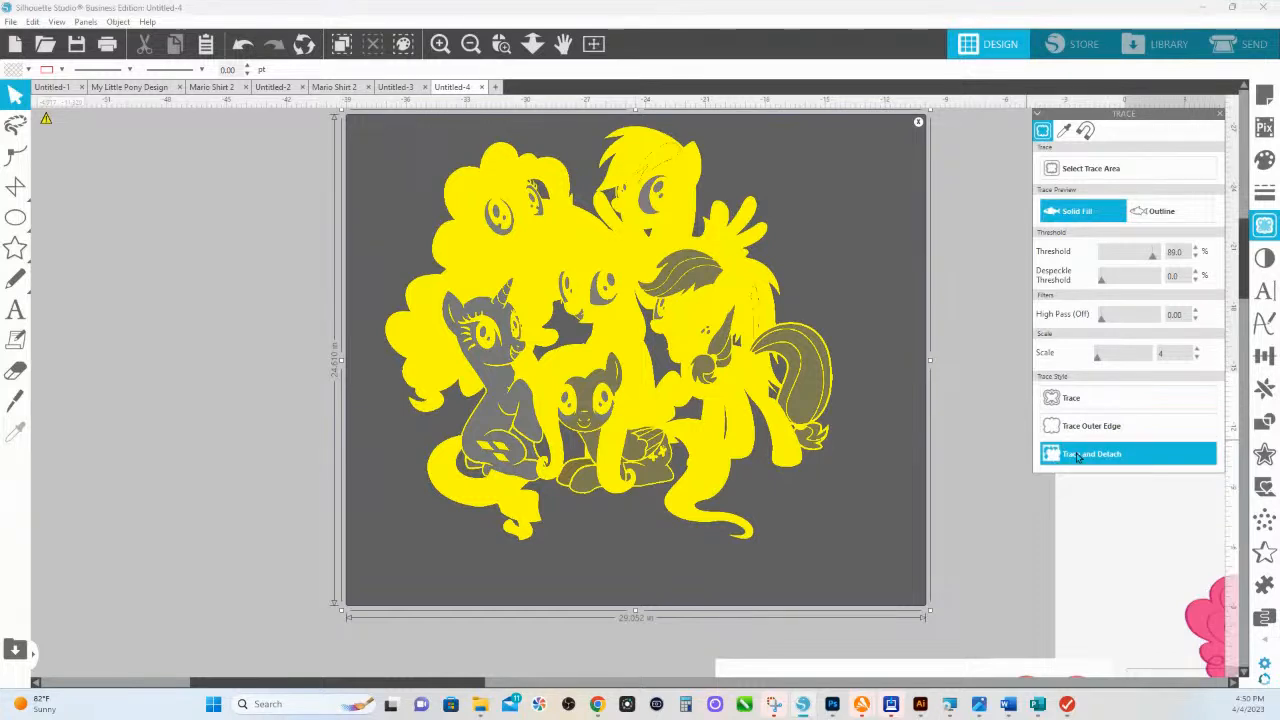
click(1077, 456)
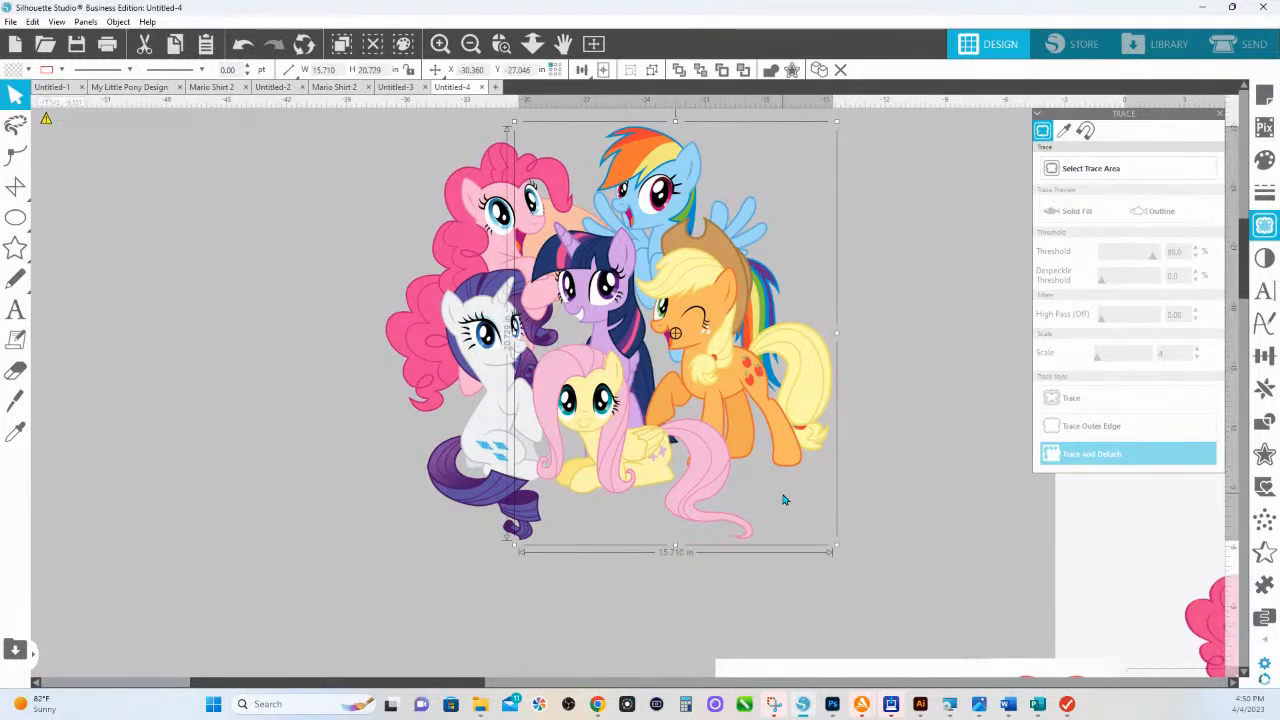
Step: Move the detached ponies aside and delete the leftover image pieces together with the peach ellipse
click(695, 322)
mouse_move(695, 322)
mouse_down()
mouse_move(479, 320)
mouse_move(208, 440)
mouse_move(130, 449)
mouse_up()
mouse_move(912, 568)
mouse_down()
mouse_move(385, 135)
mouse_move(328, 70)
mouse_up()
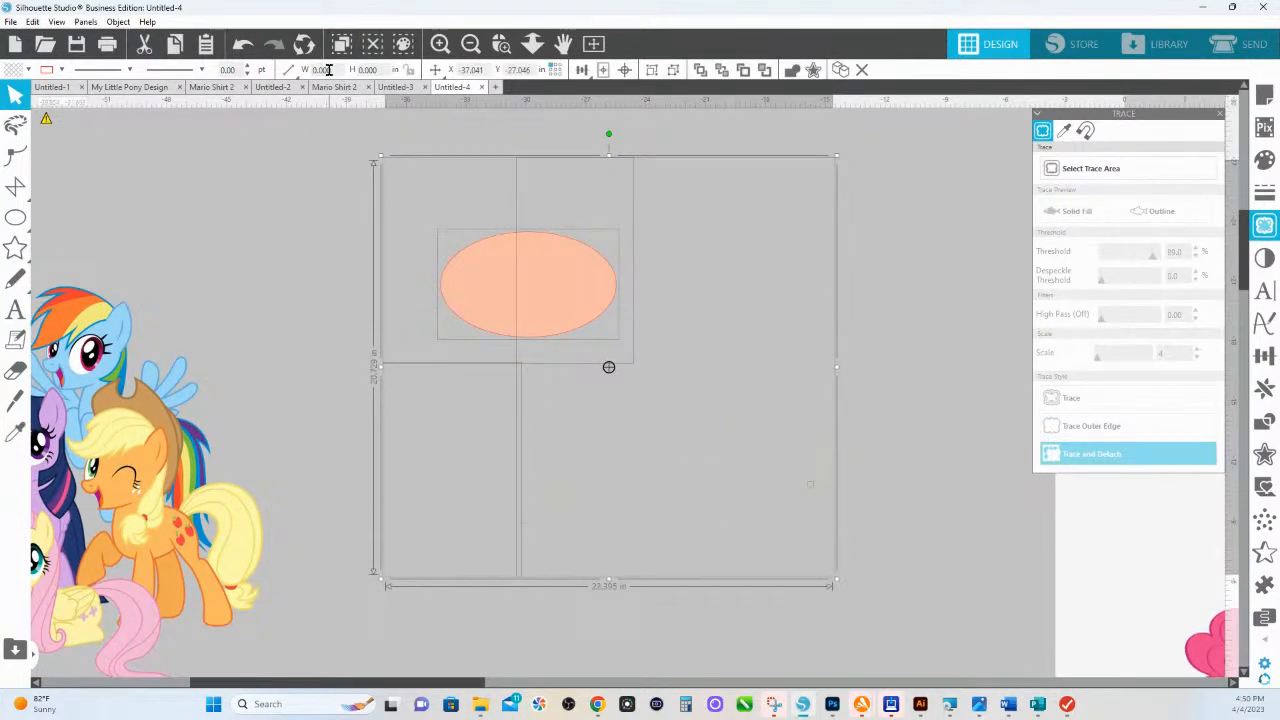
key(Delete)
Step: Move the detached ponies back to the open canvas and show their outline's edit points
mouse_move(274, 443)
mouse_down()
mouse_move(521, 427)
mouse_move(606, 334)
mouse_move(758, 329)
mouse_up()
double_click(758, 329)
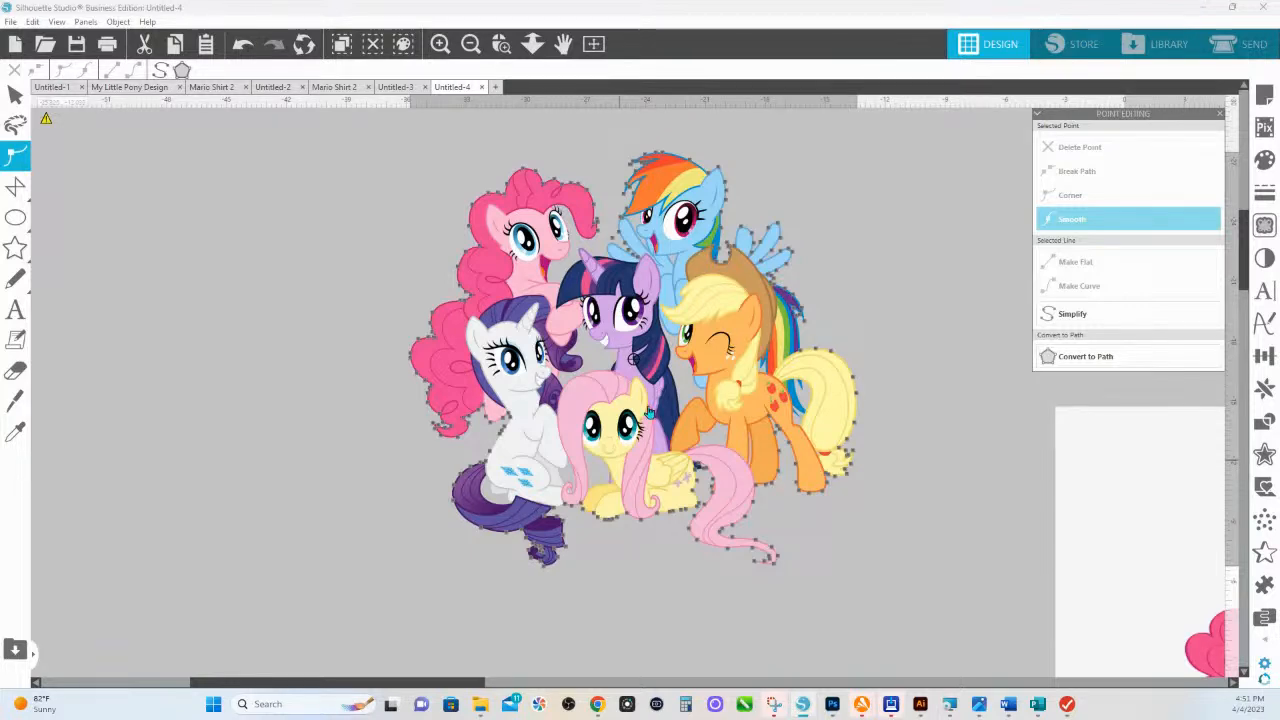
click(532, 44)
drag(606, 307, 607, 285)
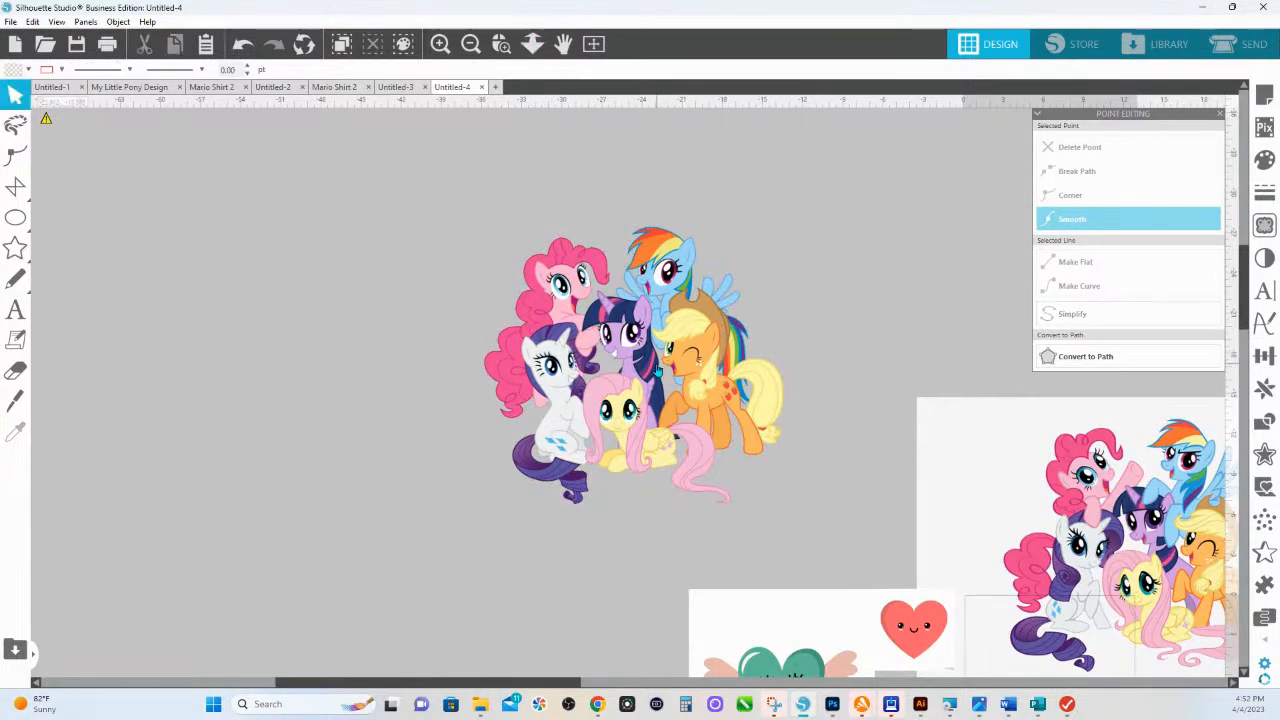
Step: Arrange the detached ponies and the white-background pony image side by side, with the detached ponies on the left
drag(700, 380, 430, 416)
click(800, 486)
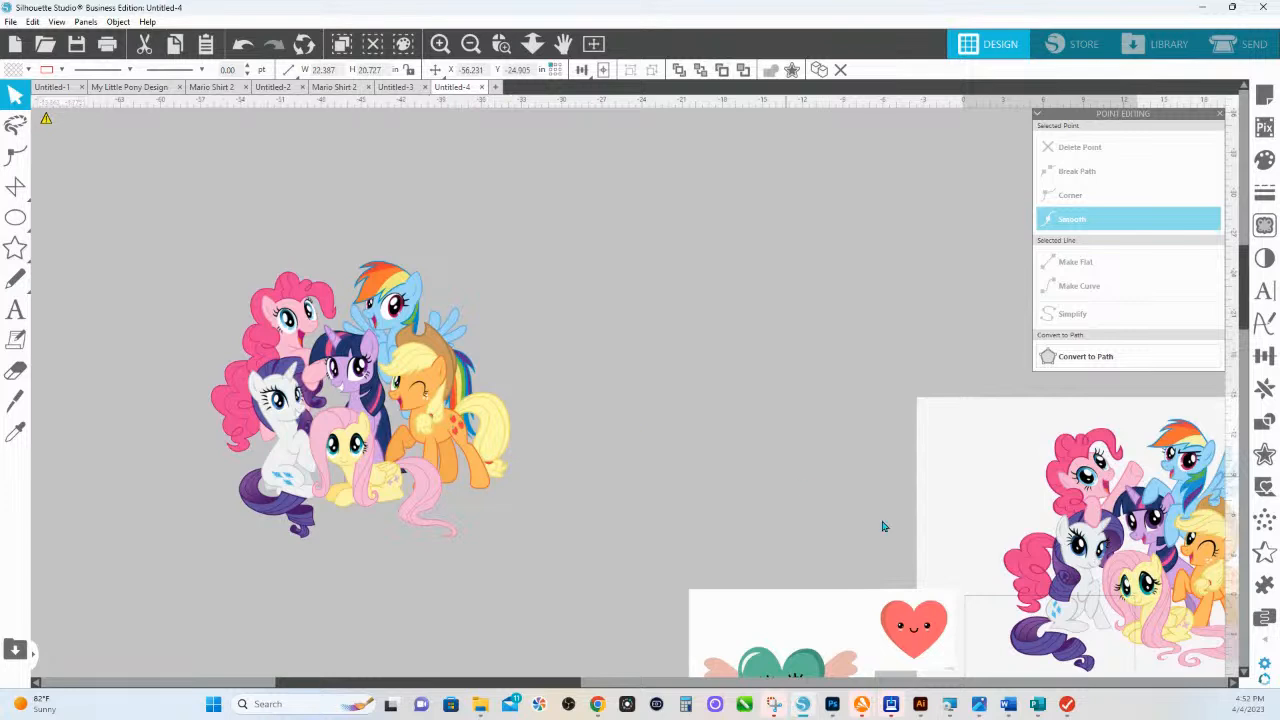
drag(950, 466, 592, 281)
click(535, 346)
drag(460, 422, 424, 437)
click(476, 438)
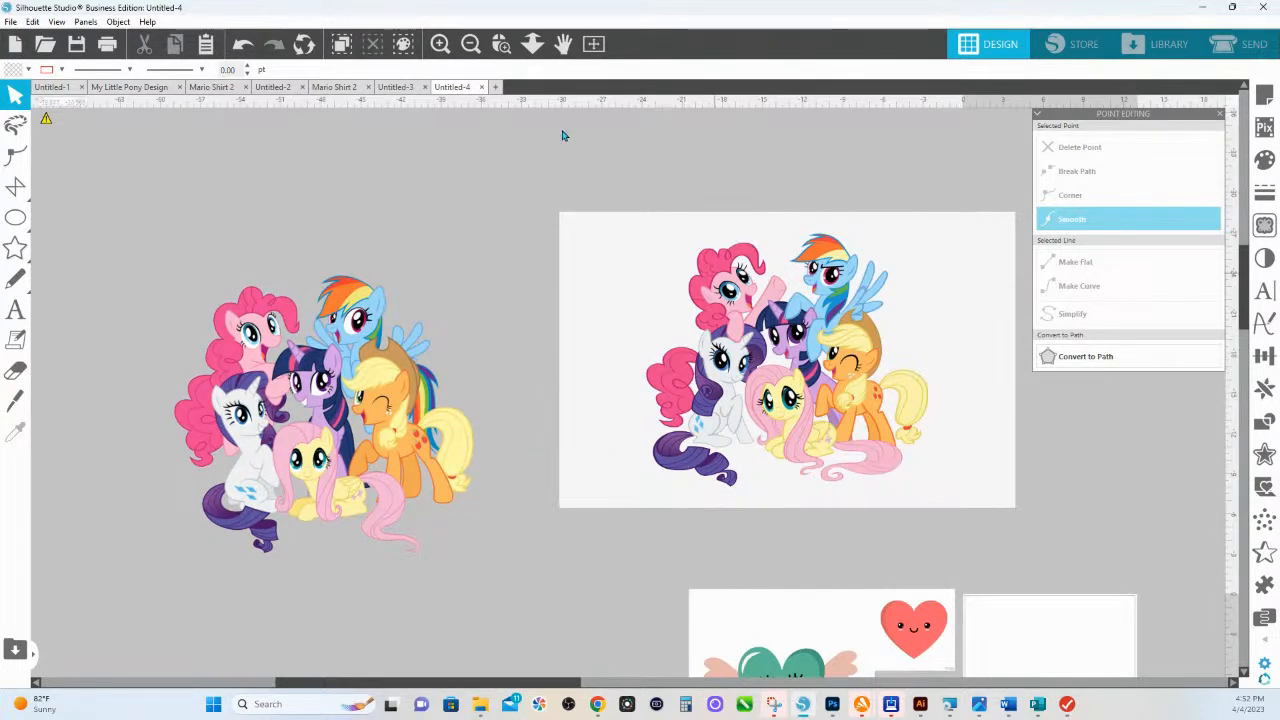
Step: Select a trace area about 26 in wide around the white-background ponies and trace and detach them at 87% threshold
click(501, 43)
drag(640, 267, 1073, 574)
scroll(787, 465, up, 3)
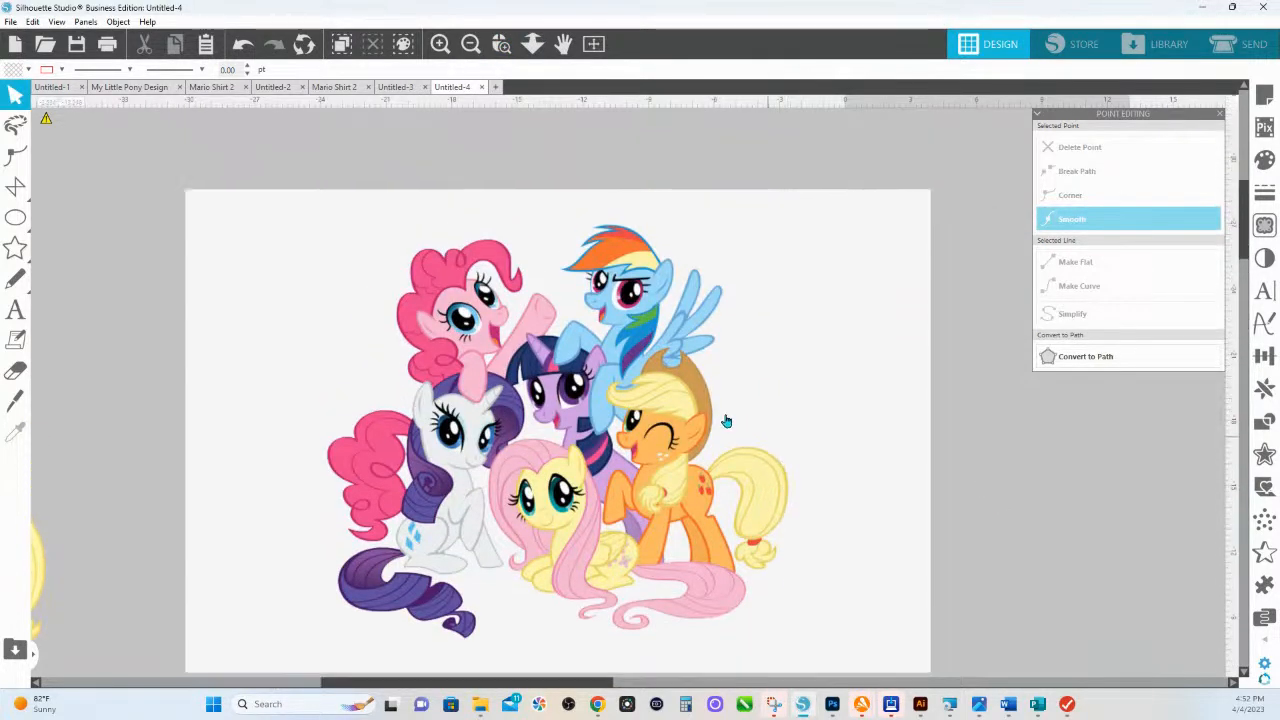
drag(678, 438, 741, 376)
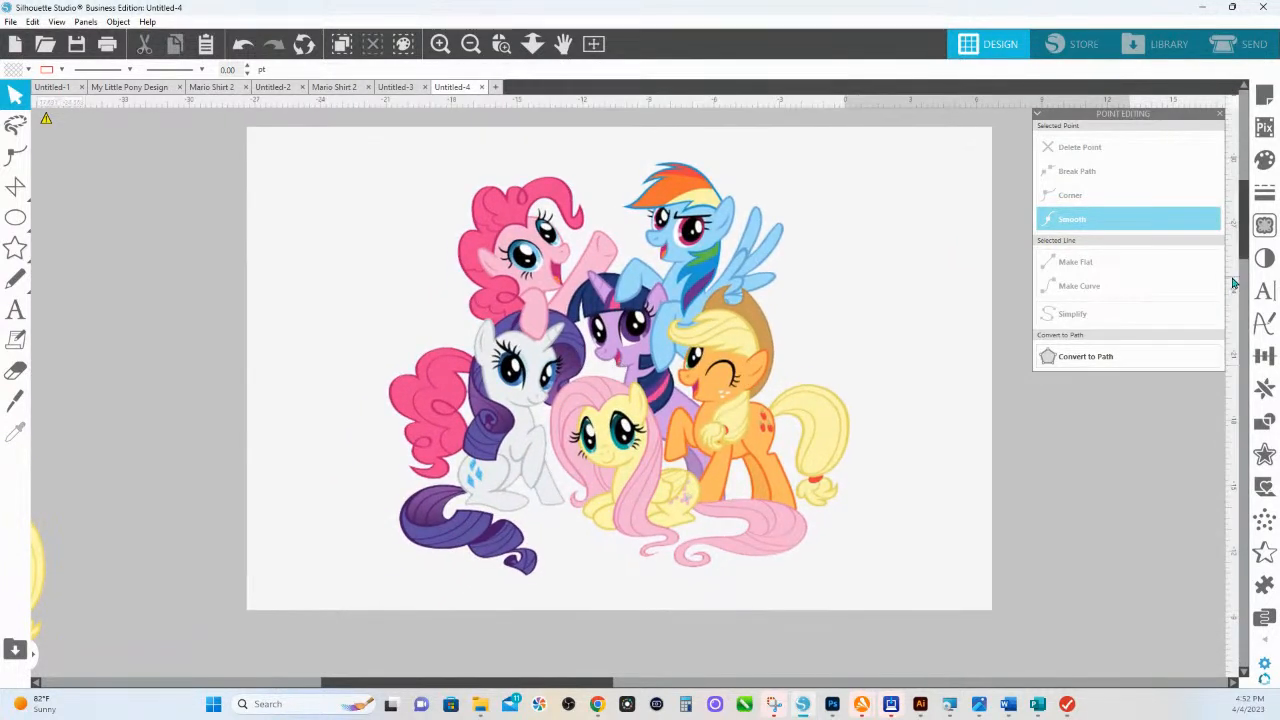
click(1264, 225)
click(1088, 170)
mouse_move(349, 160)
mouse_down()
mouse_move(749, 286)
mouse_move(863, 590)
mouse_move(922, 637)
mouse_up()
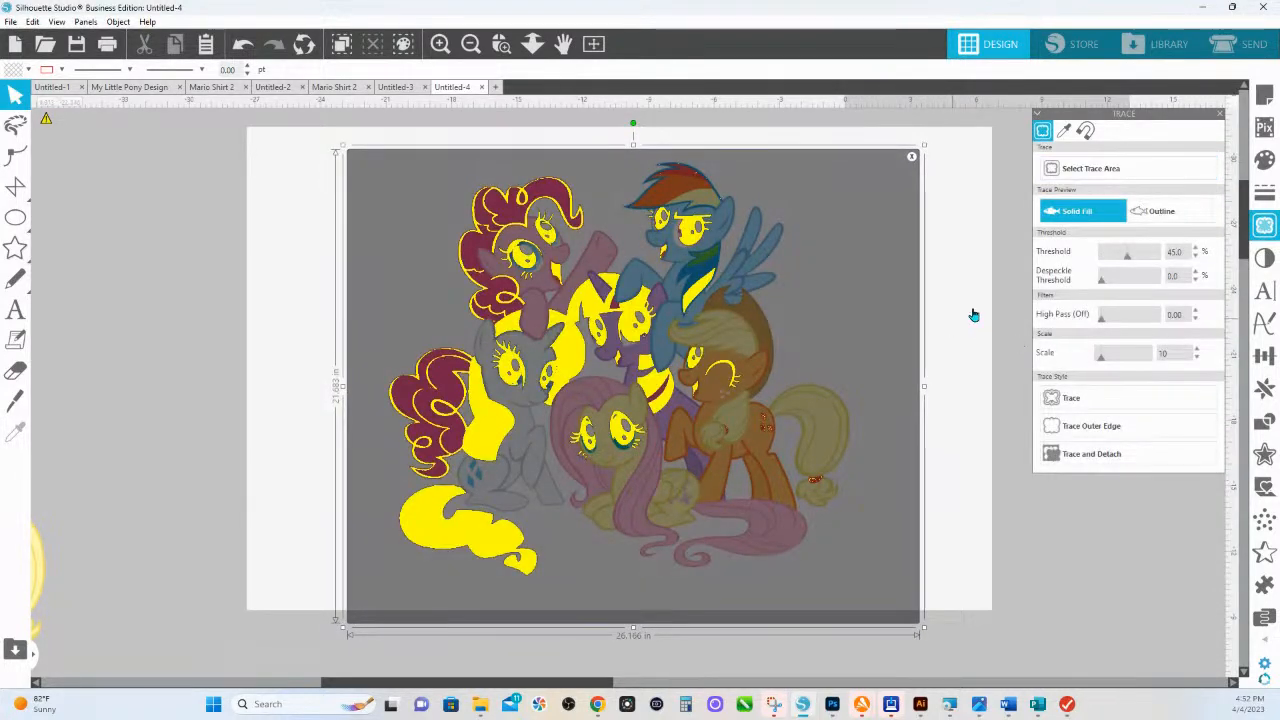
drag(1130, 262, 1152, 260)
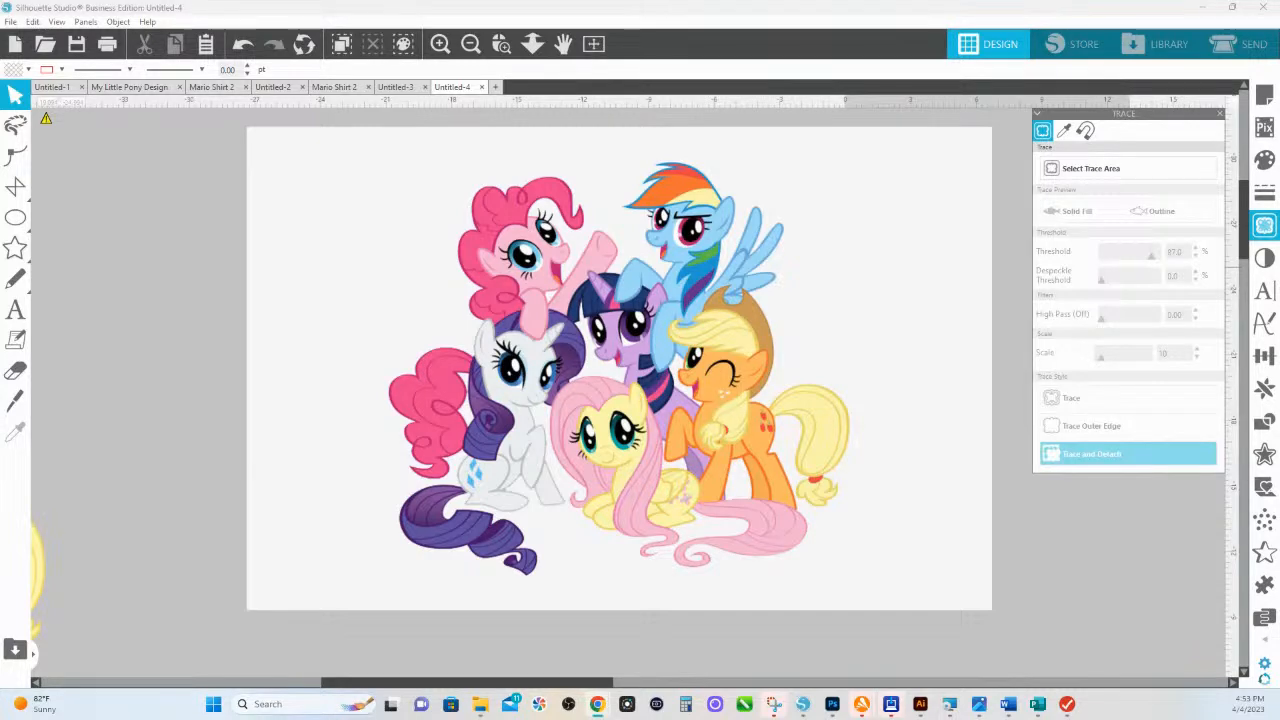
Step: Pull the leftover white background away from the detached ponies, delete it, and reposition the ponies on the canvas
drag(884, 514, 317, 554)
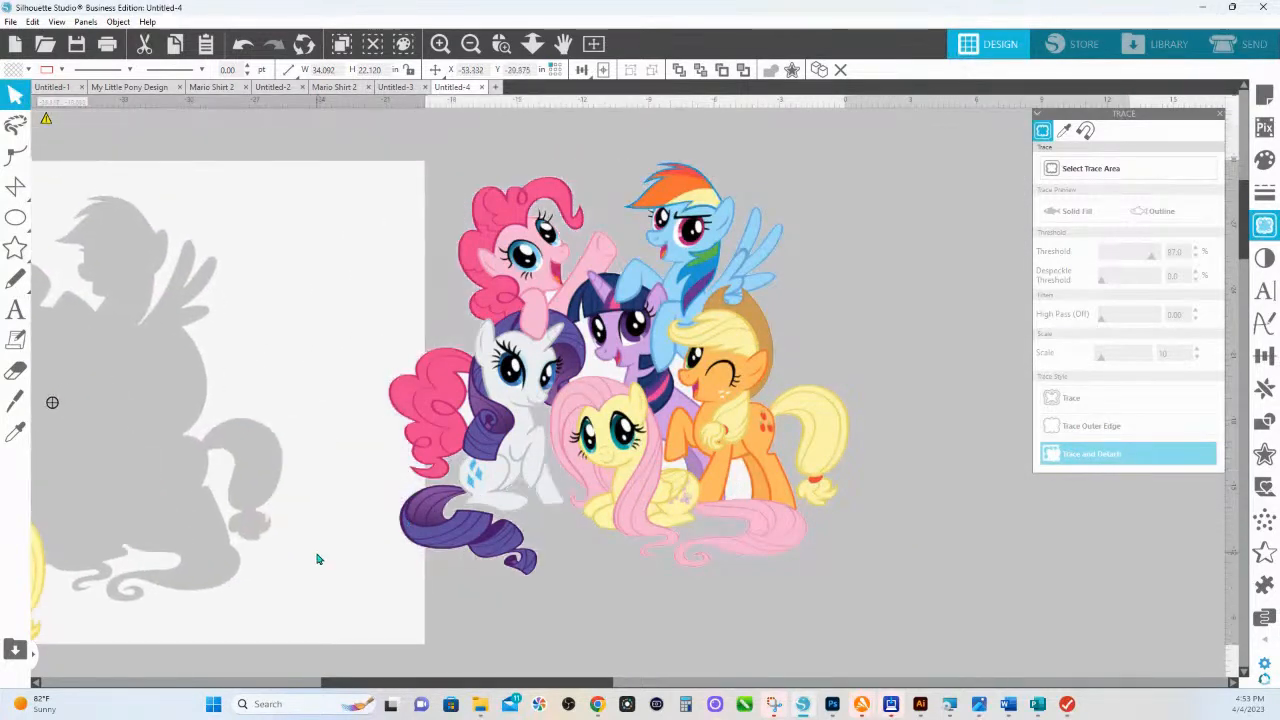
key(Delete)
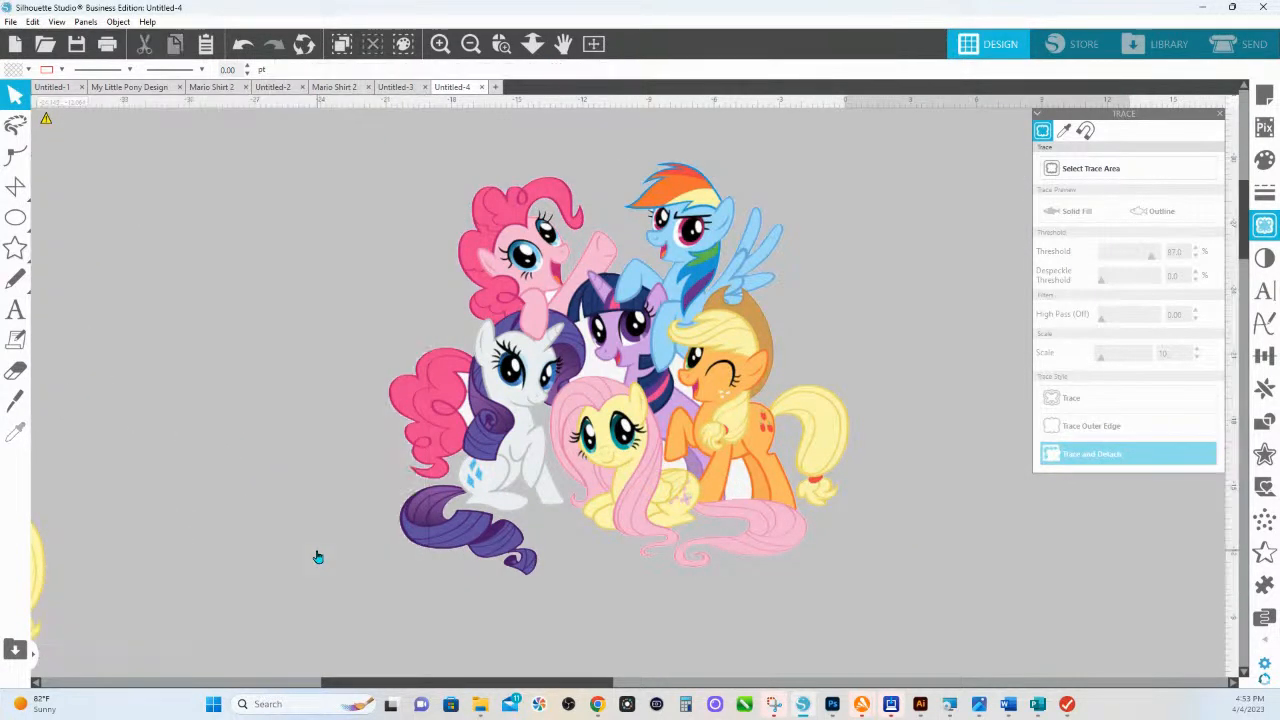
drag(395, 477, 285, 477)
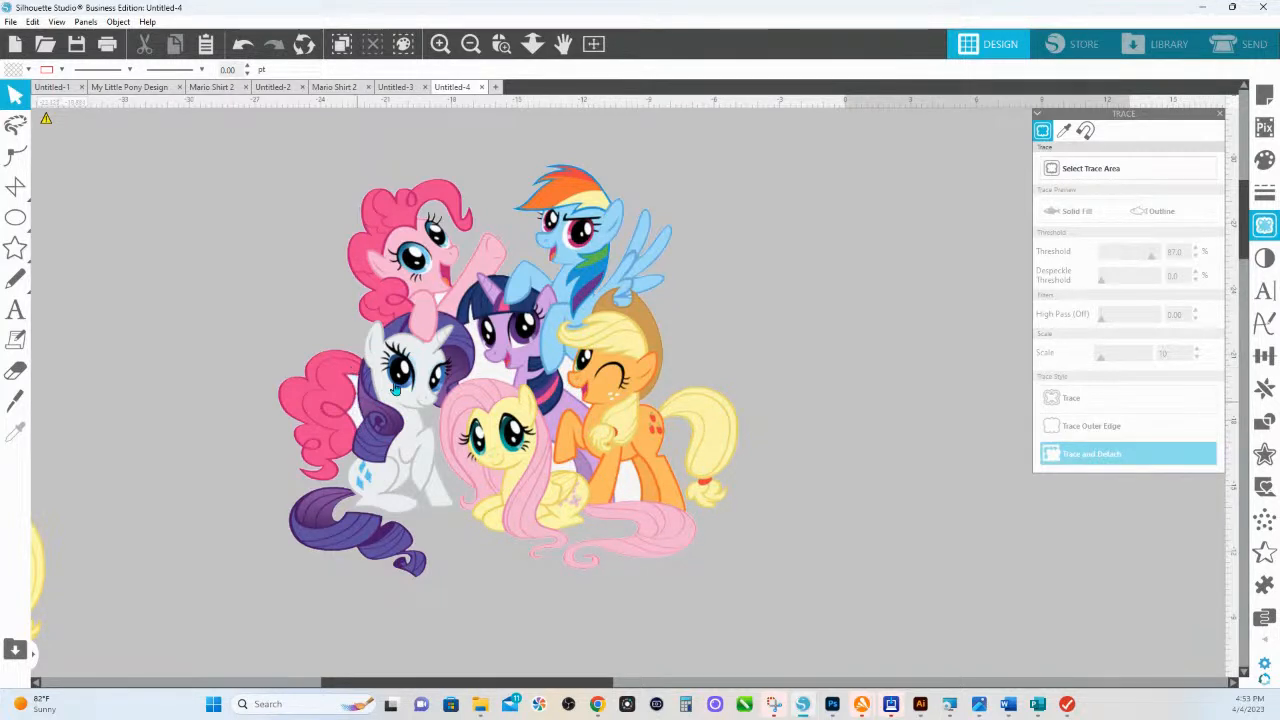
drag(504, 398, 546, 386)
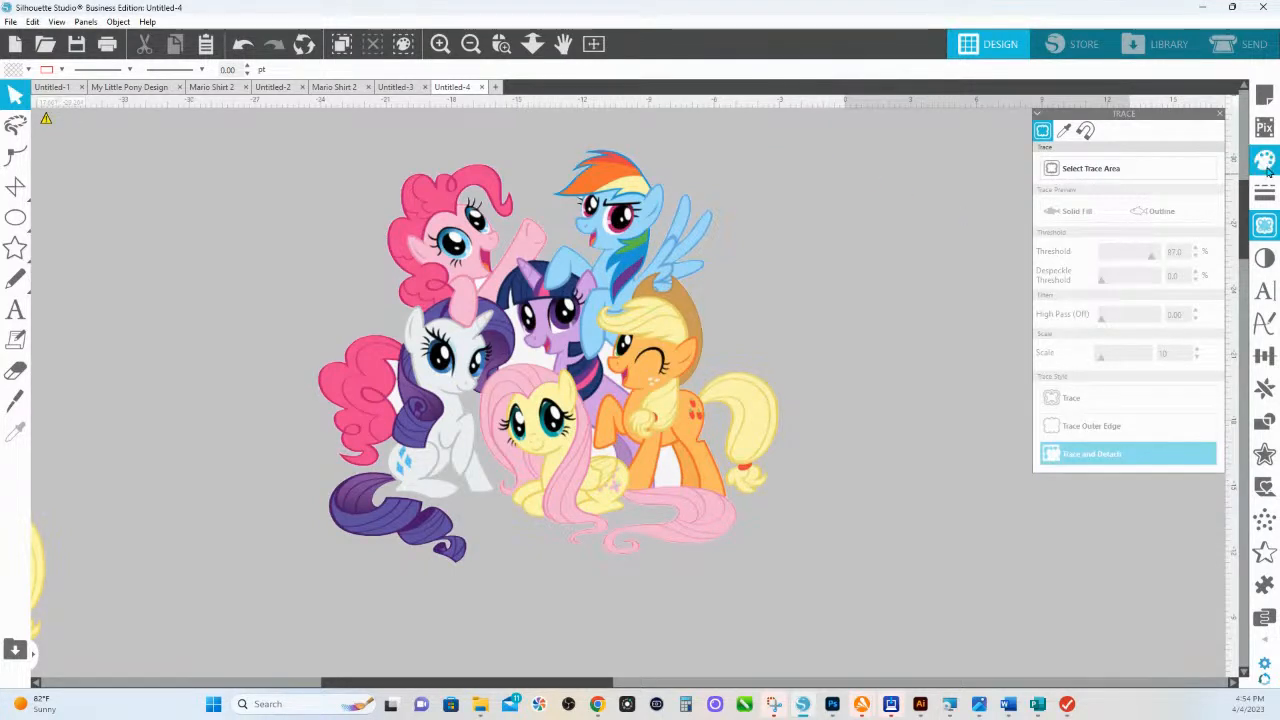
Step: Select a trace area about 14.7 by 10.7 in over the middle of the newly detached ponies
click(1095, 167)
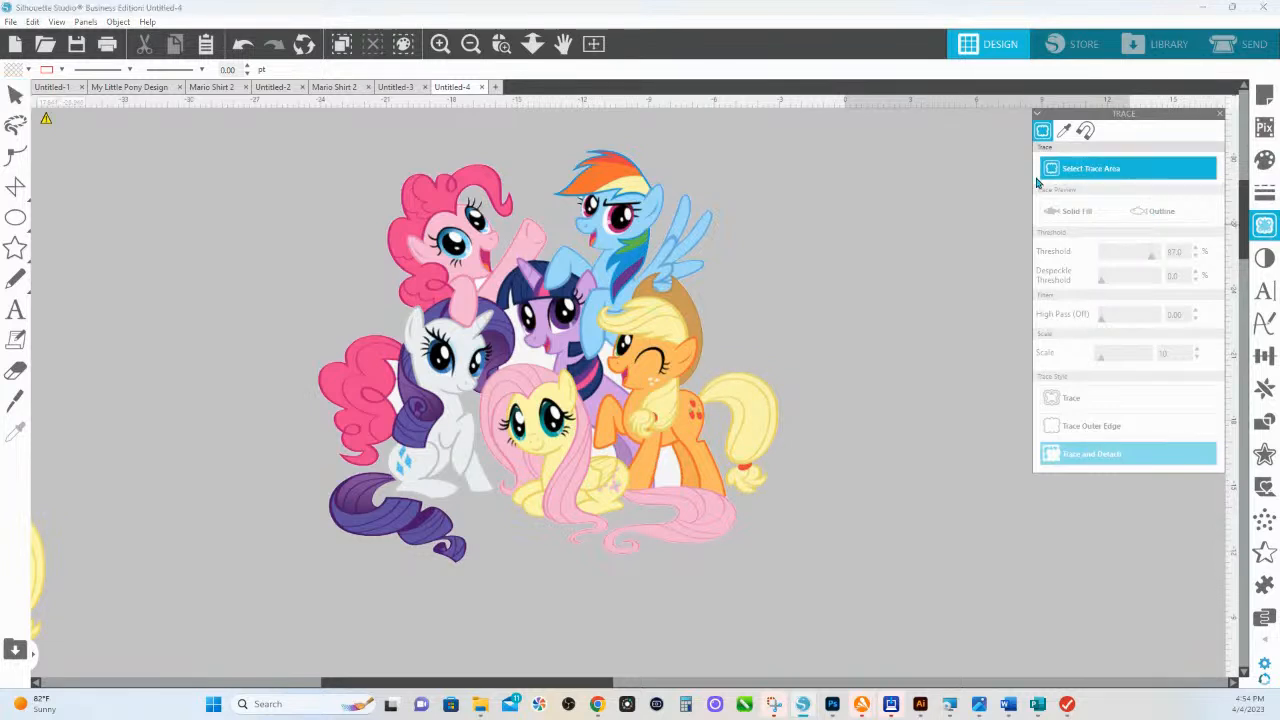
mouse_move(395, 263)
mouse_down()
mouse_move(644, 300)
mouse_move(674, 470)
mouse_move(700, 532)
mouse_up()
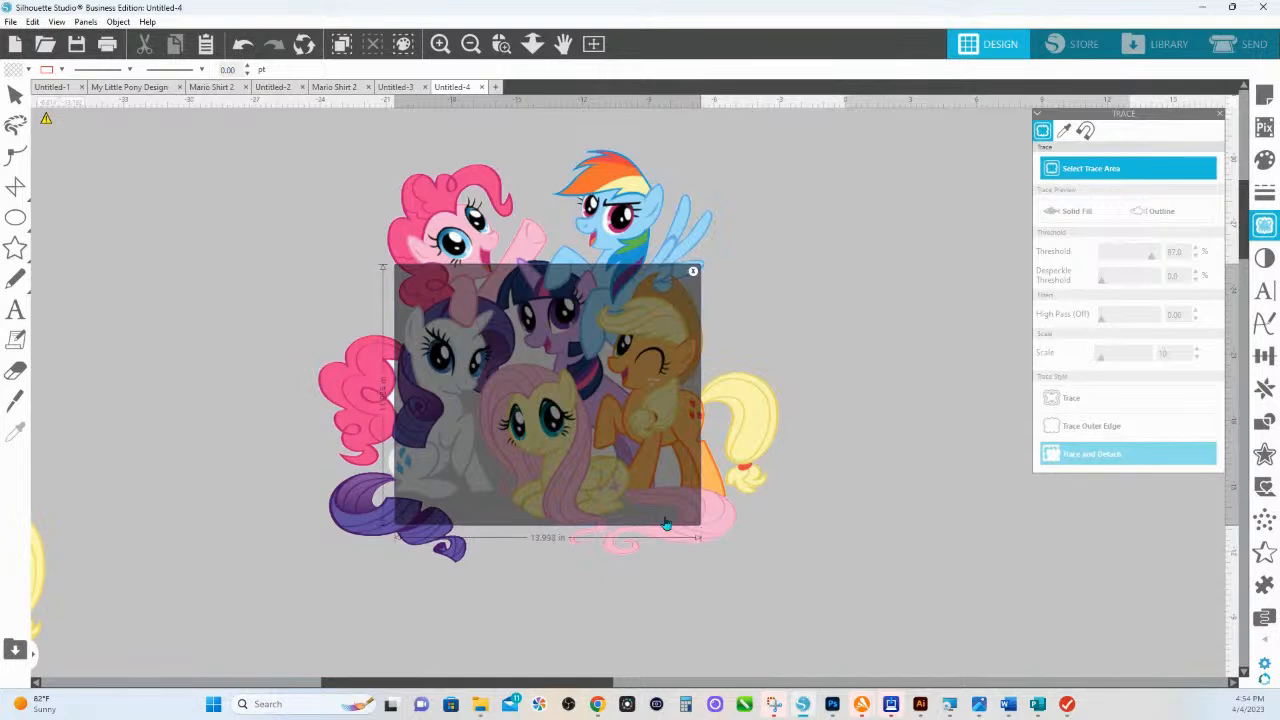
drag(386, 395, 376, 400)
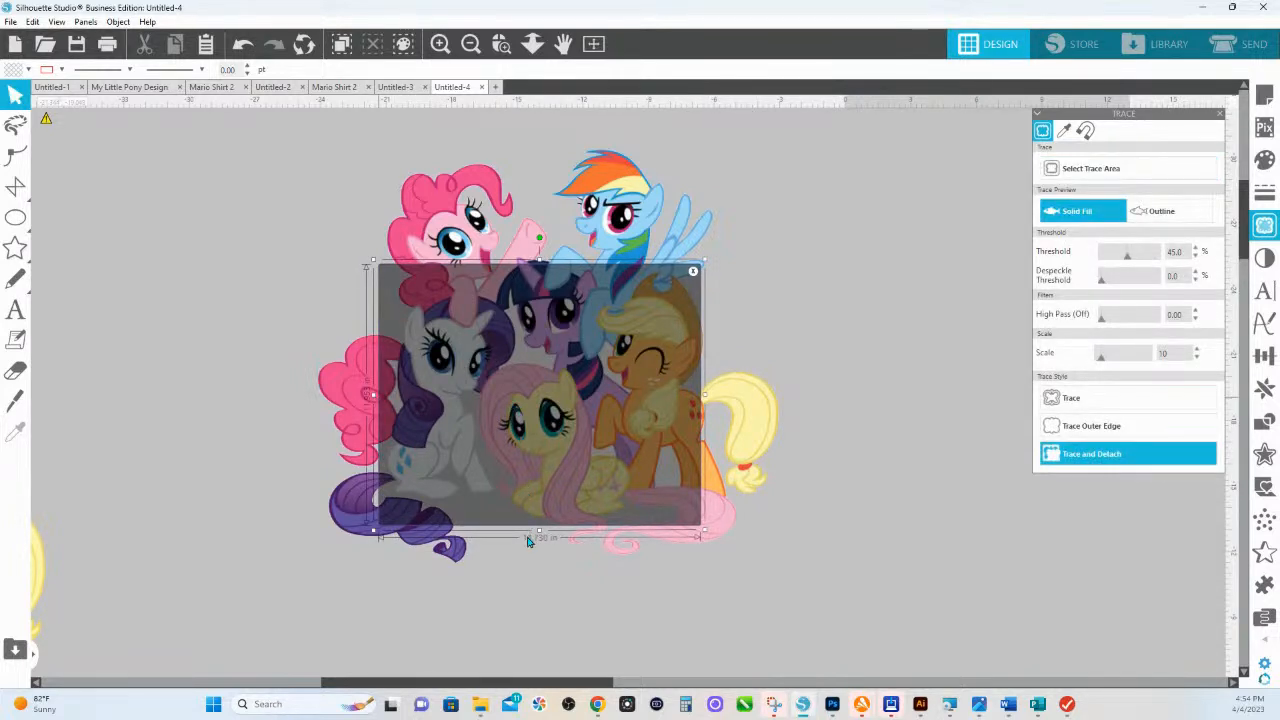
mouse_move(538, 533)
mouse_down()
mouse_move(538, 482)
mouse_move(538, 508)
mouse_up()
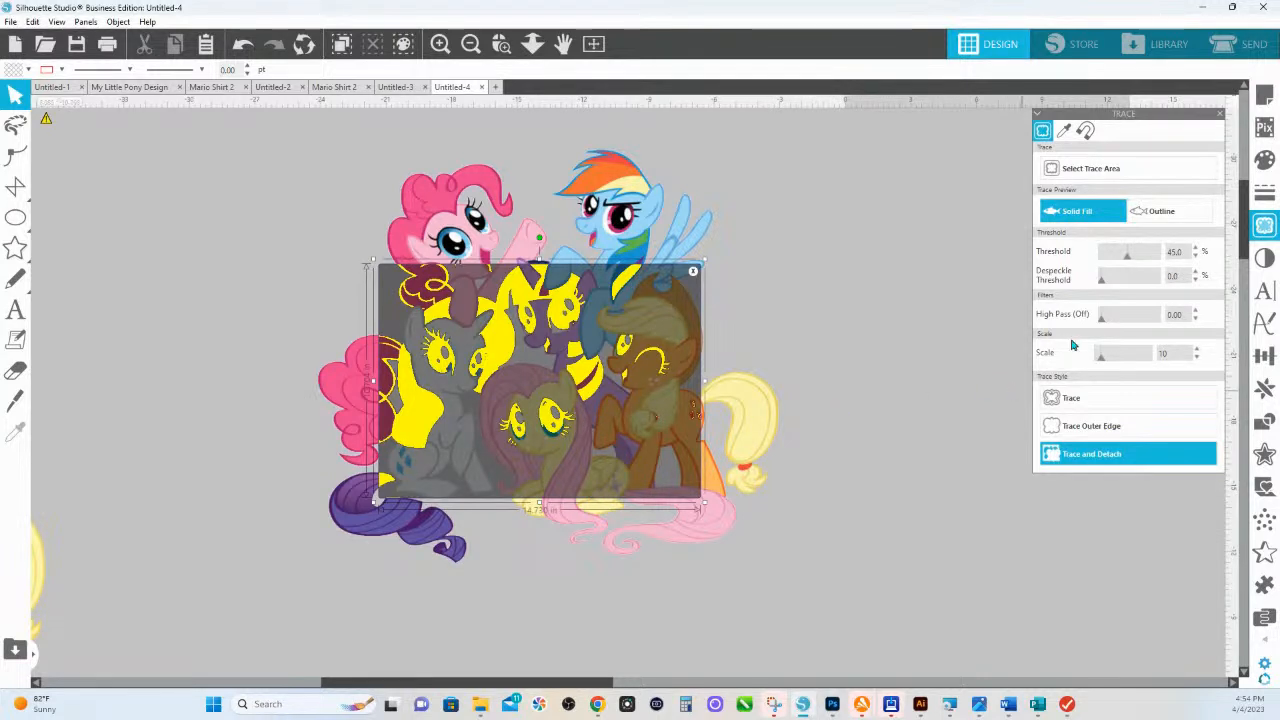
Step: Set the trace scale to 4 and the threshold to 85%, and trace the selected area
drag(1102, 357, 1097, 358)
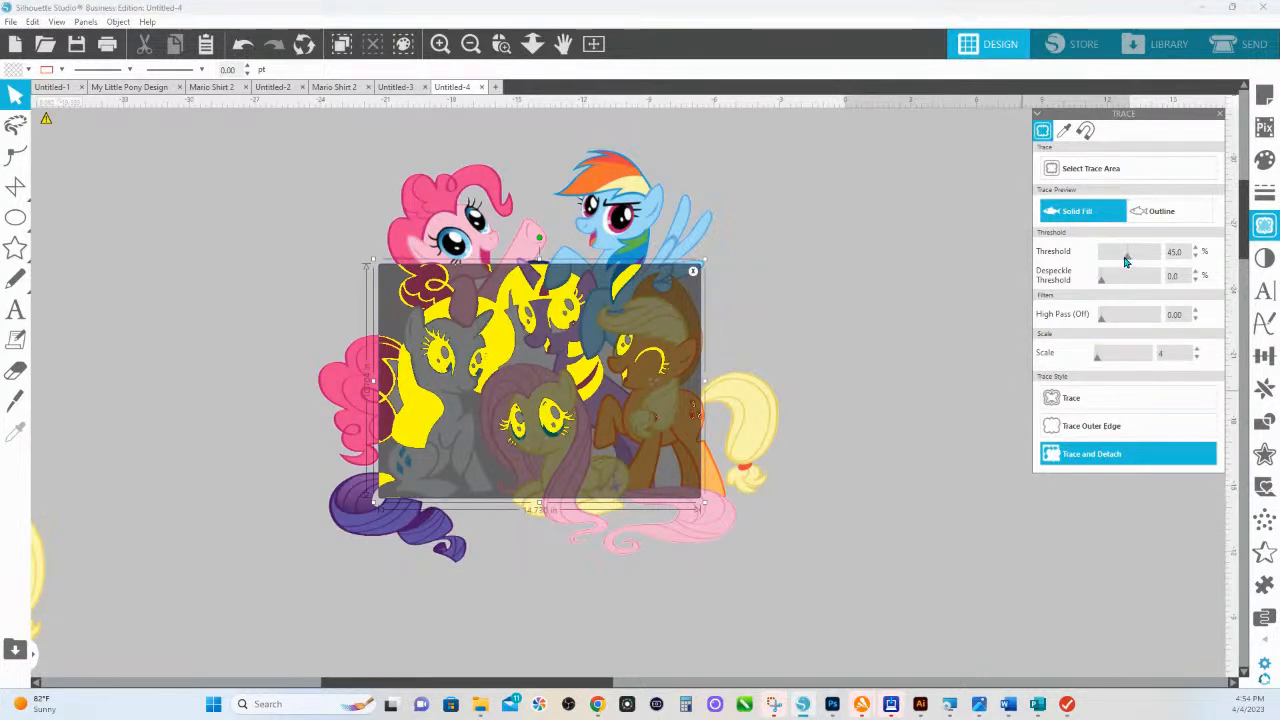
drag(1127, 257, 1151, 255)
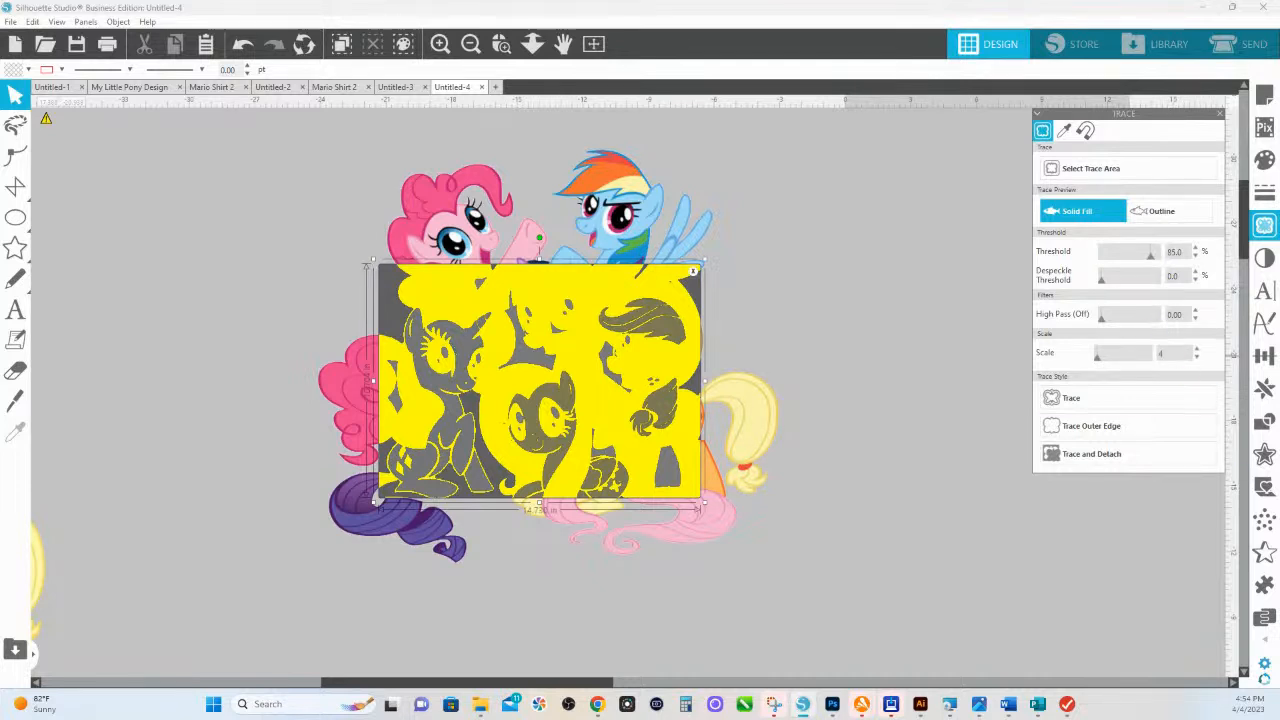
click(1076, 402)
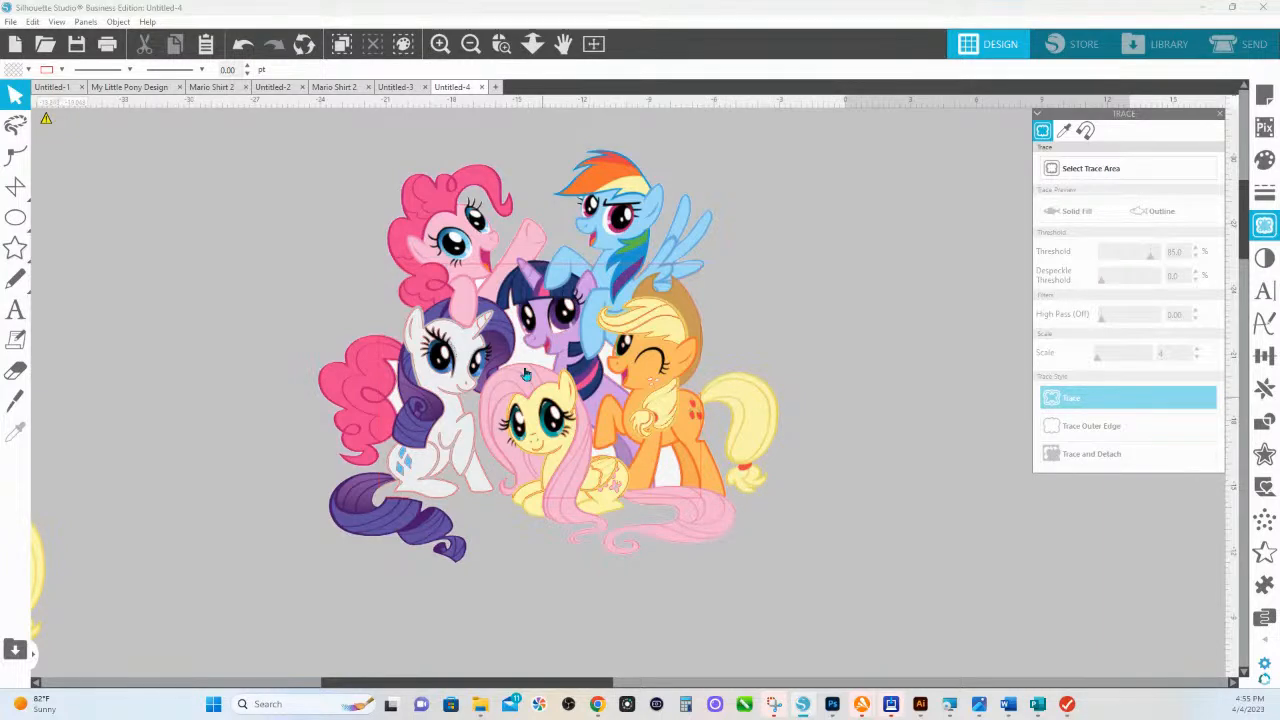
Step: Fill the new trace over the ponies with dark purple and set its transparency to 48%
click(486, 330)
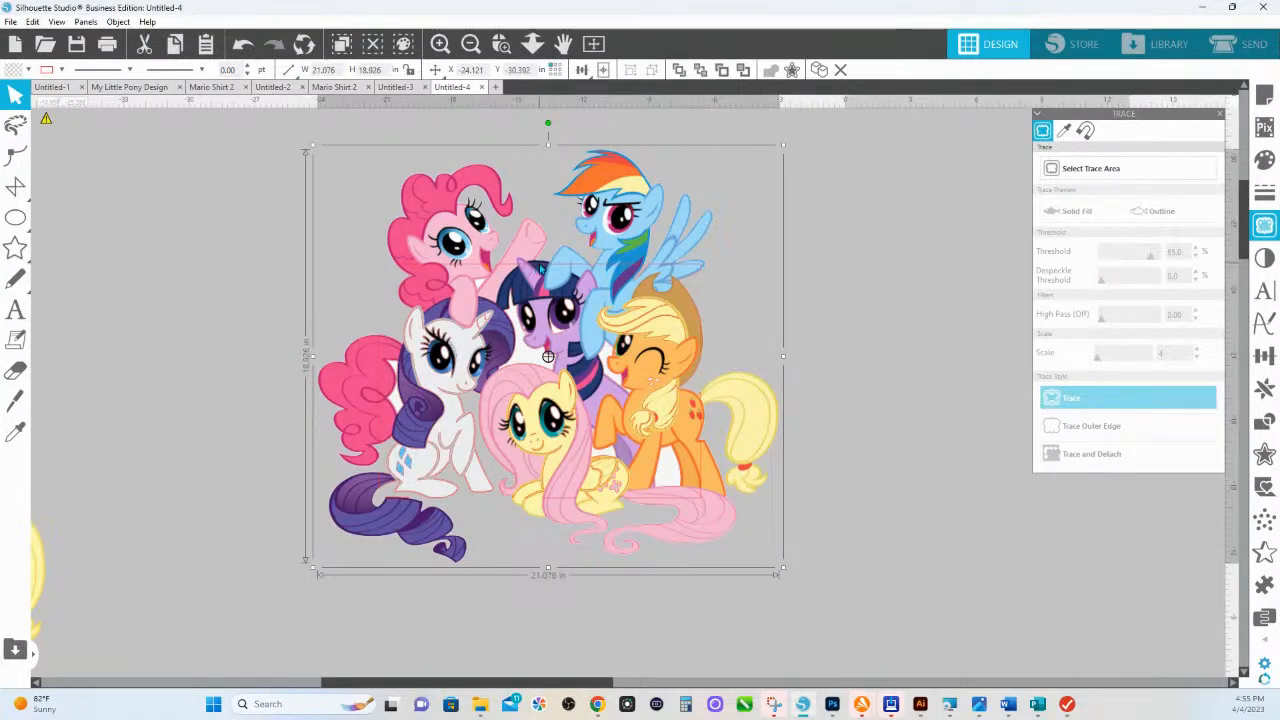
click(545, 270)
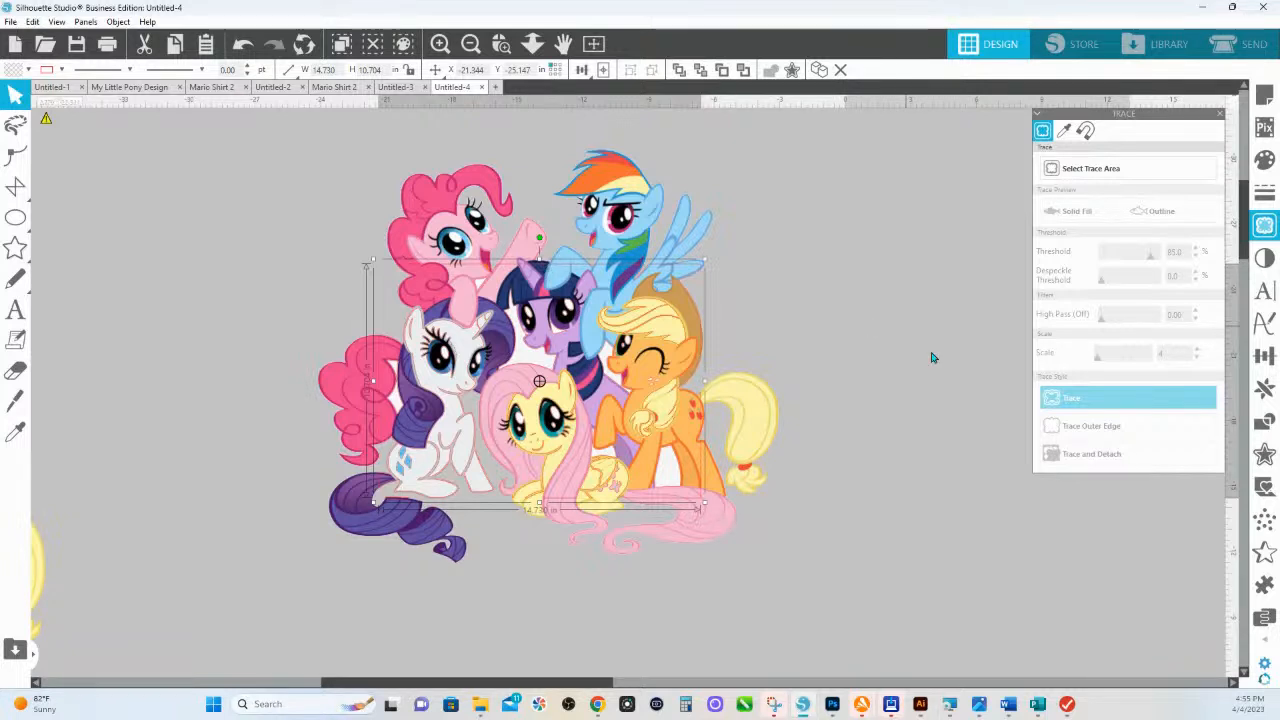
click(1263, 160)
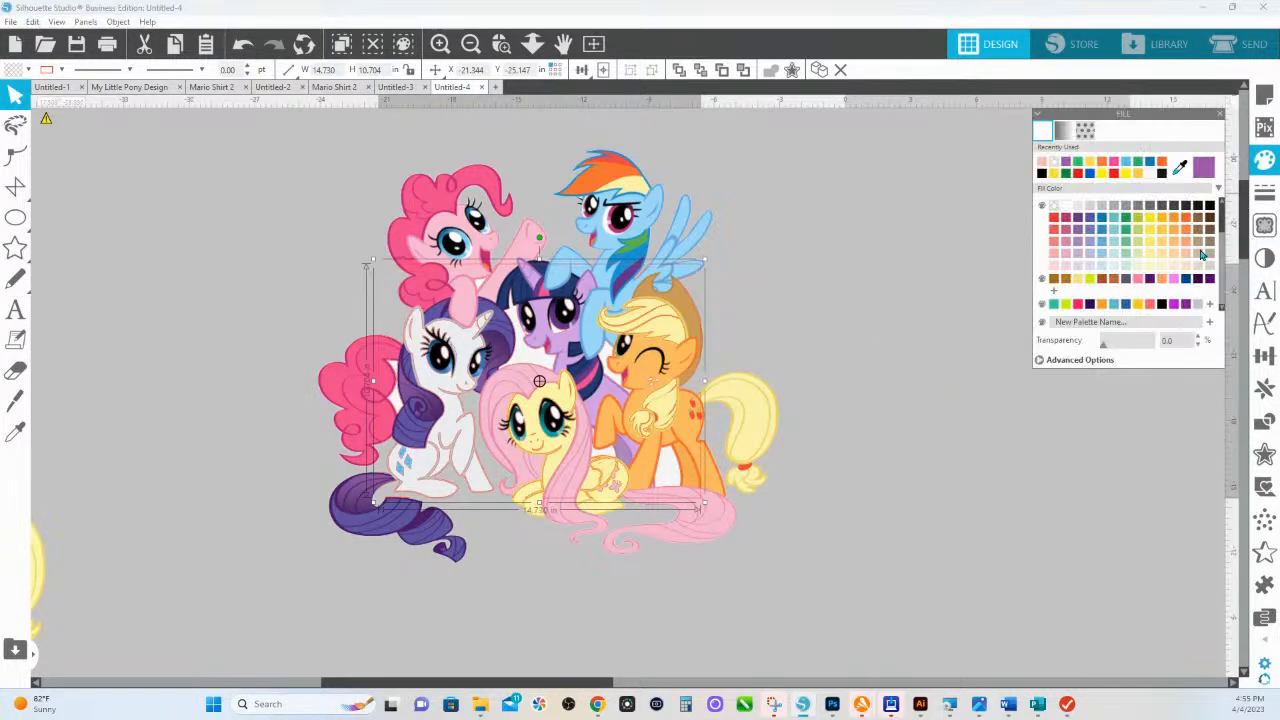
click(1151, 282)
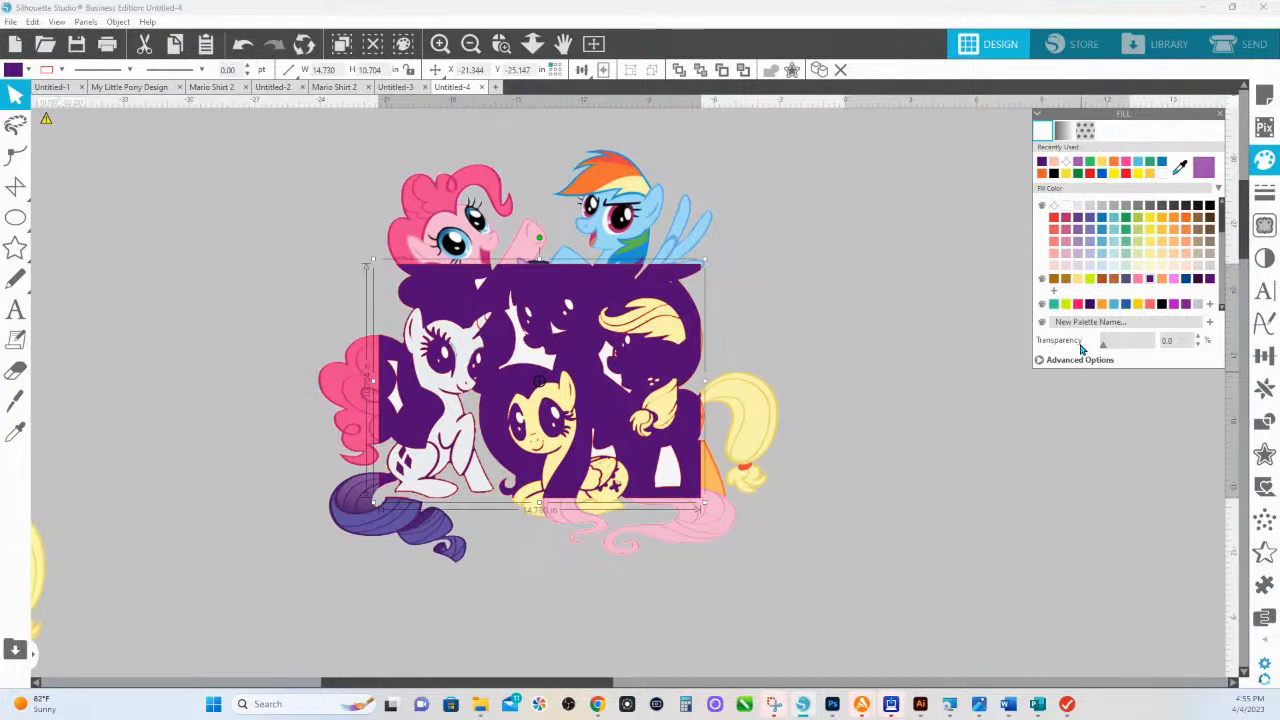
drag(1110, 352, 1127, 348)
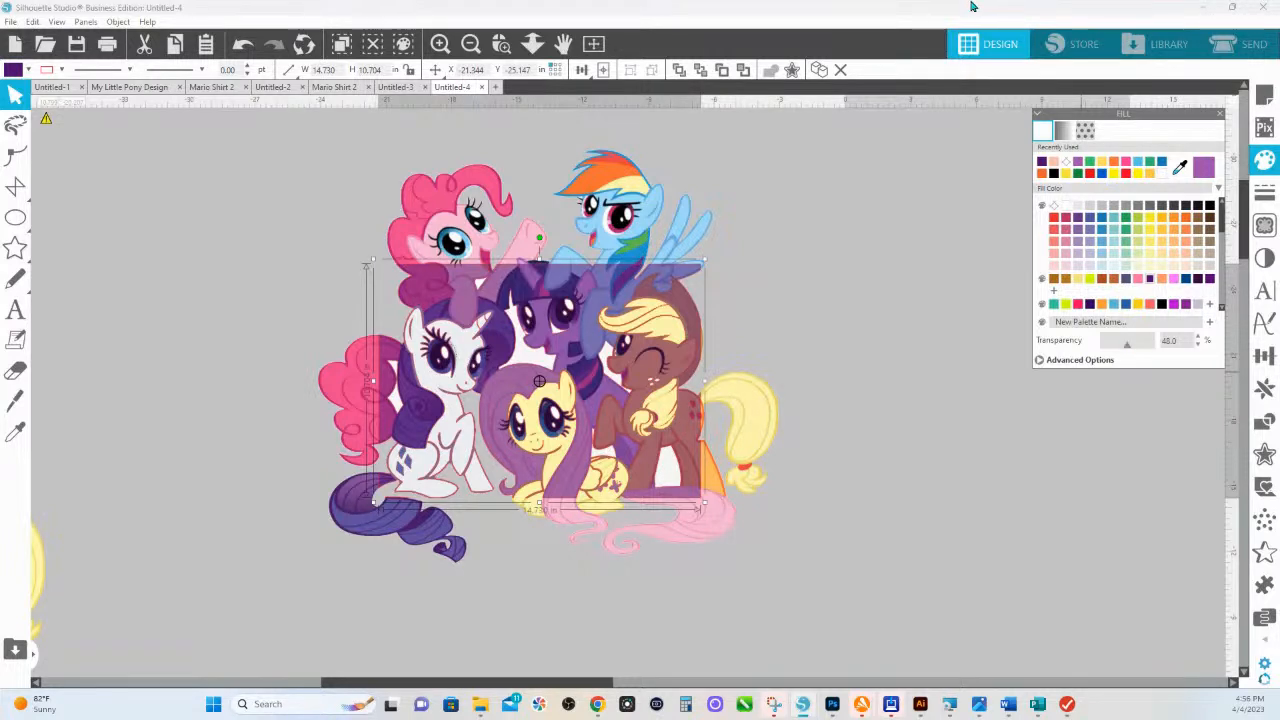
Step: Release the purple trace's compound path and delete the pieces covering the ponies, keeping the shapes over the background gaps
click(501, 43)
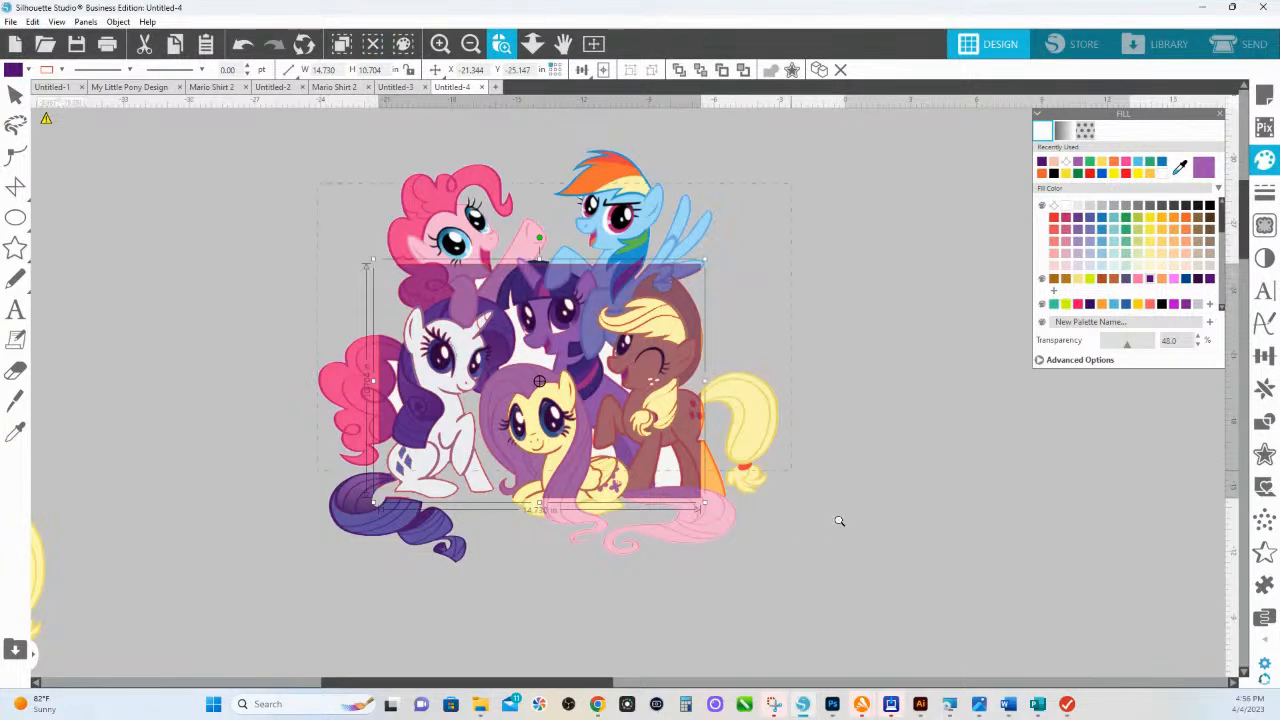
click(945, 609)
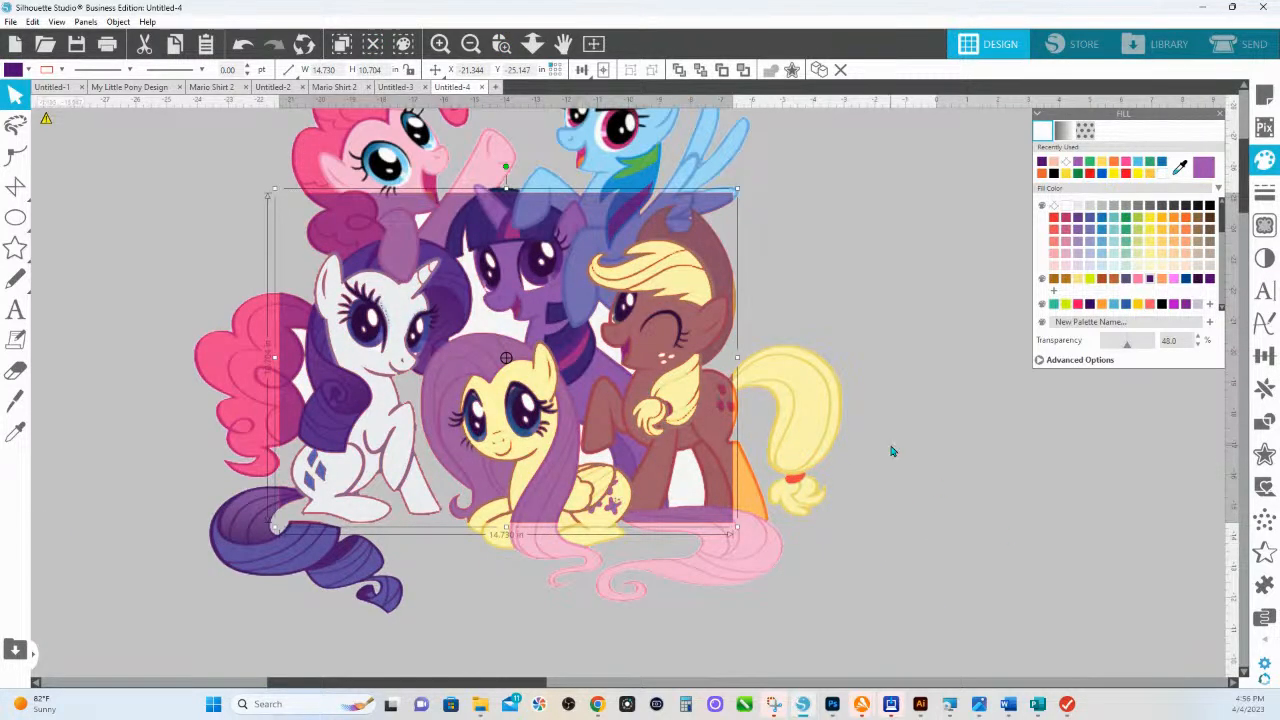
drag(895, 438, 1069, 460)
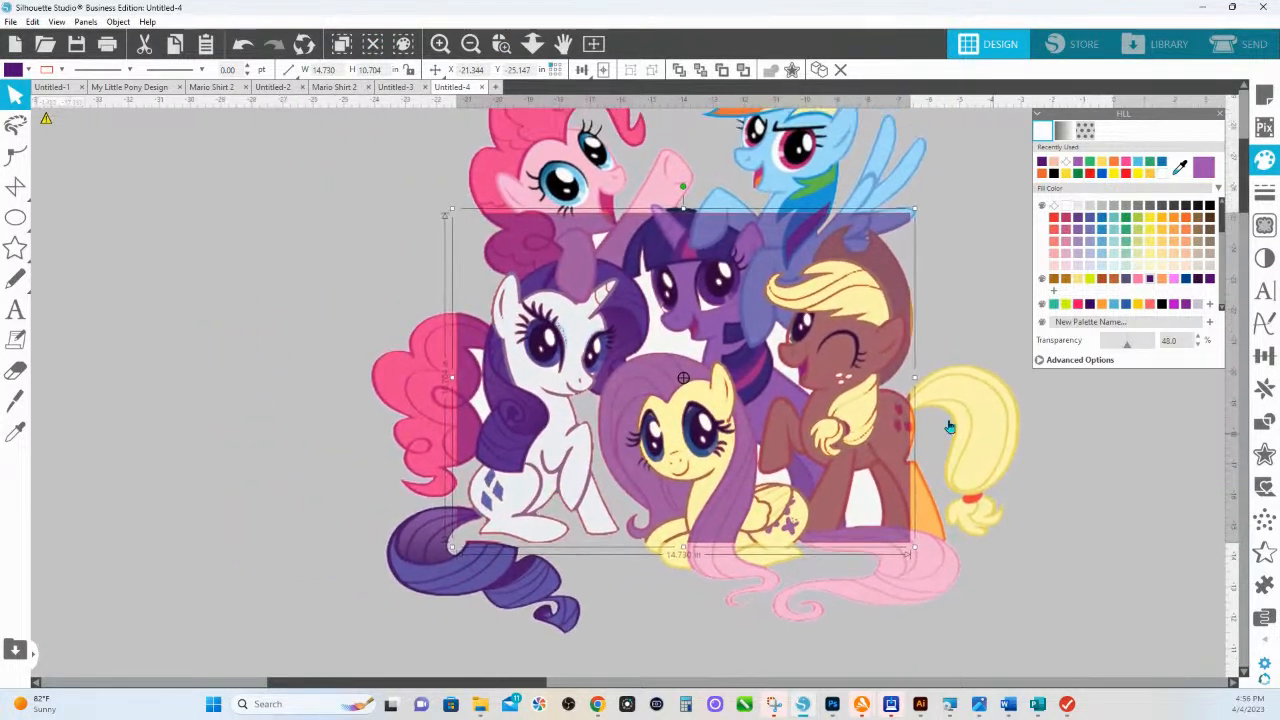
click(849, 414)
click(867, 341)
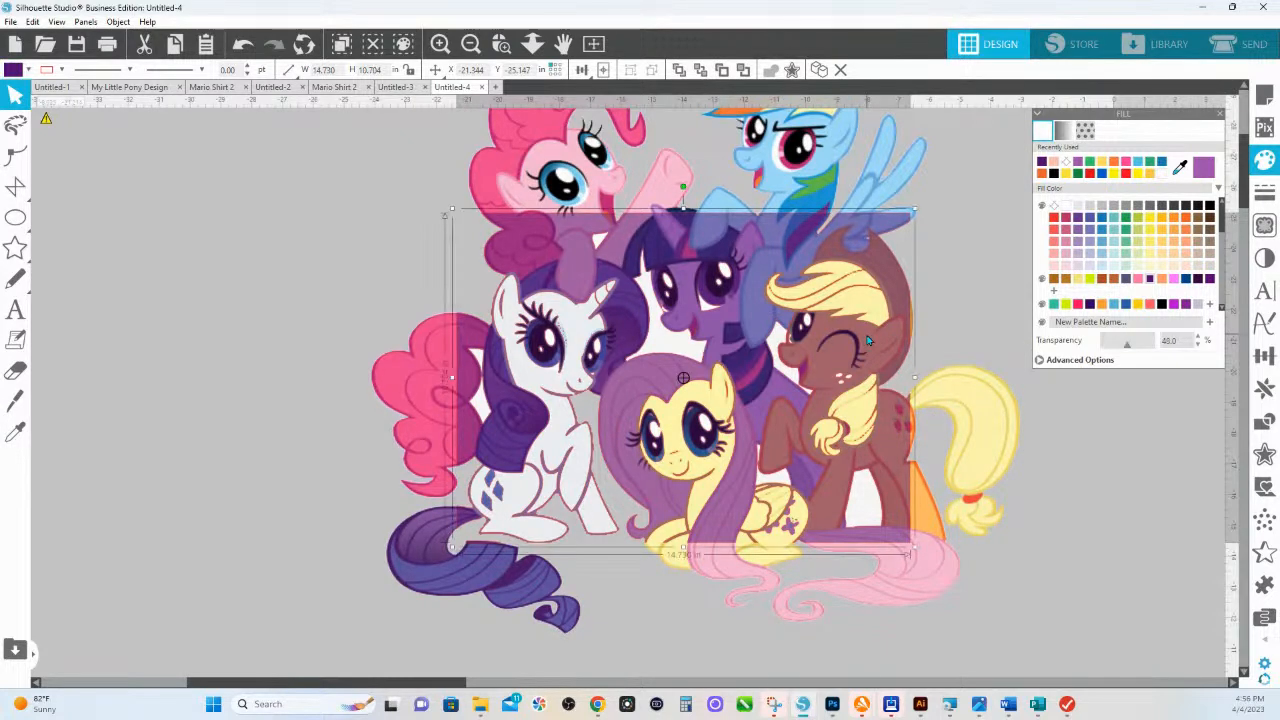
right_click(867, 341)
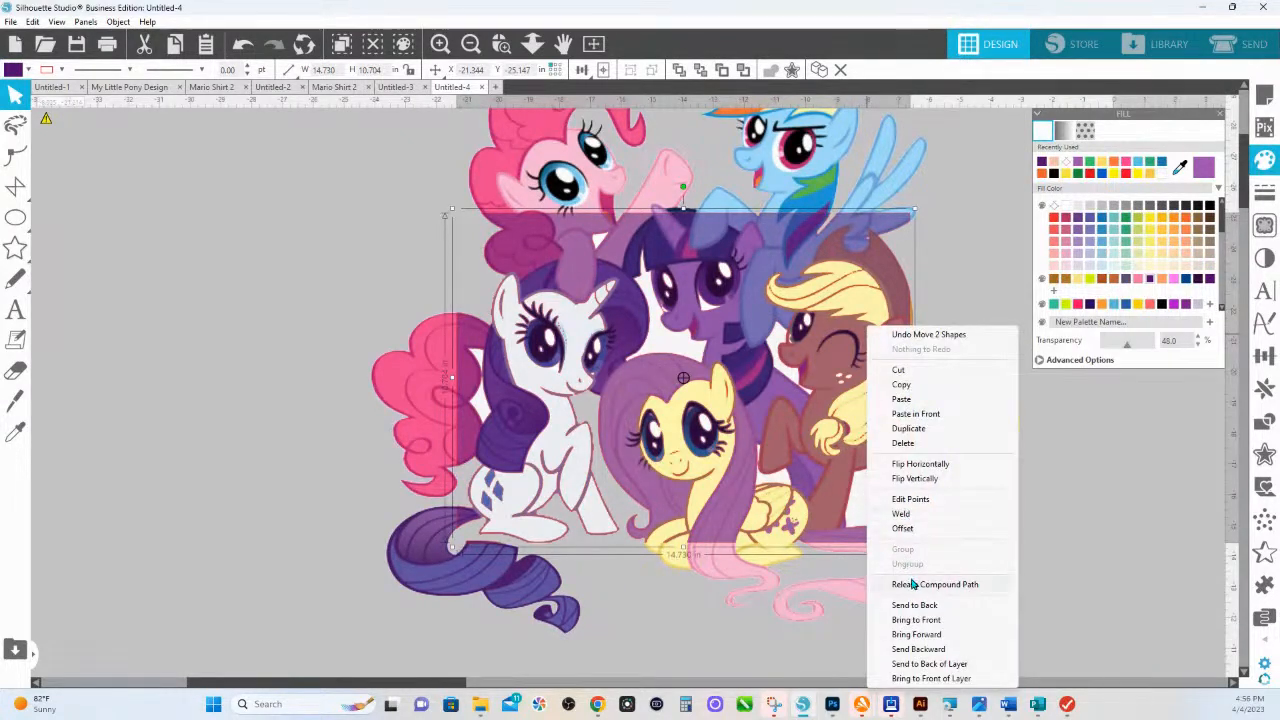
click(910, 585)
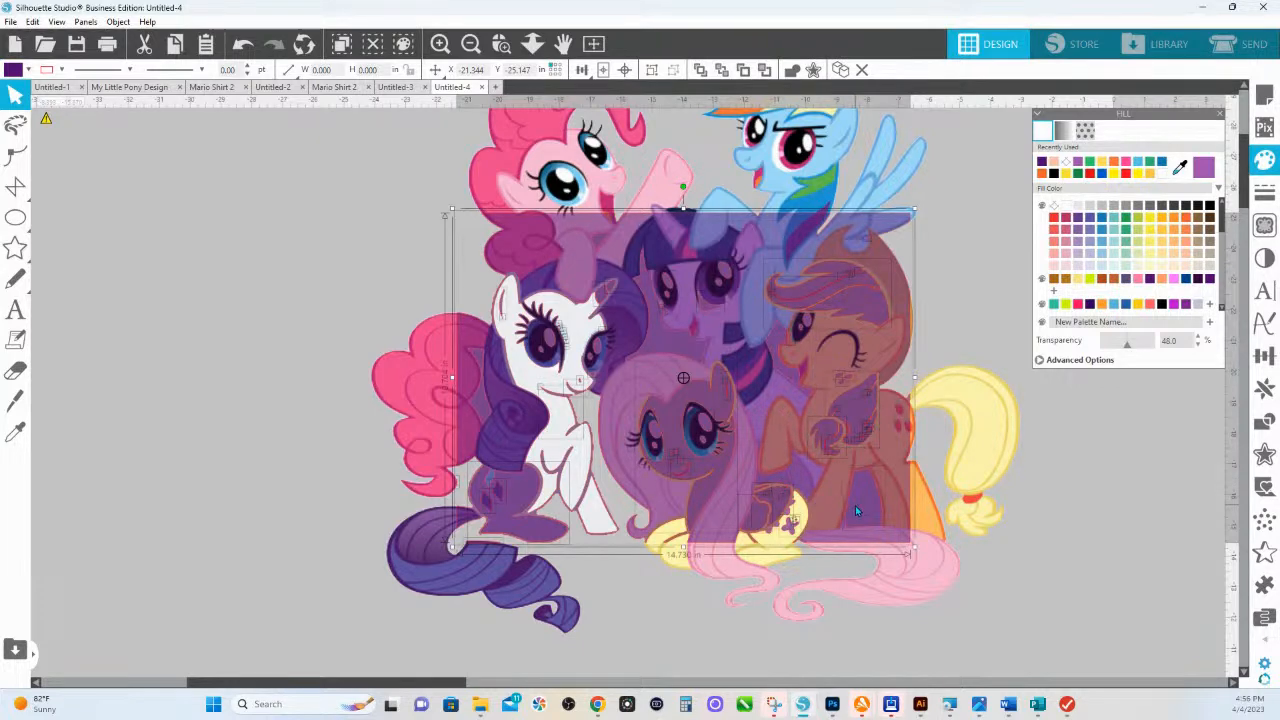
key(Delete)
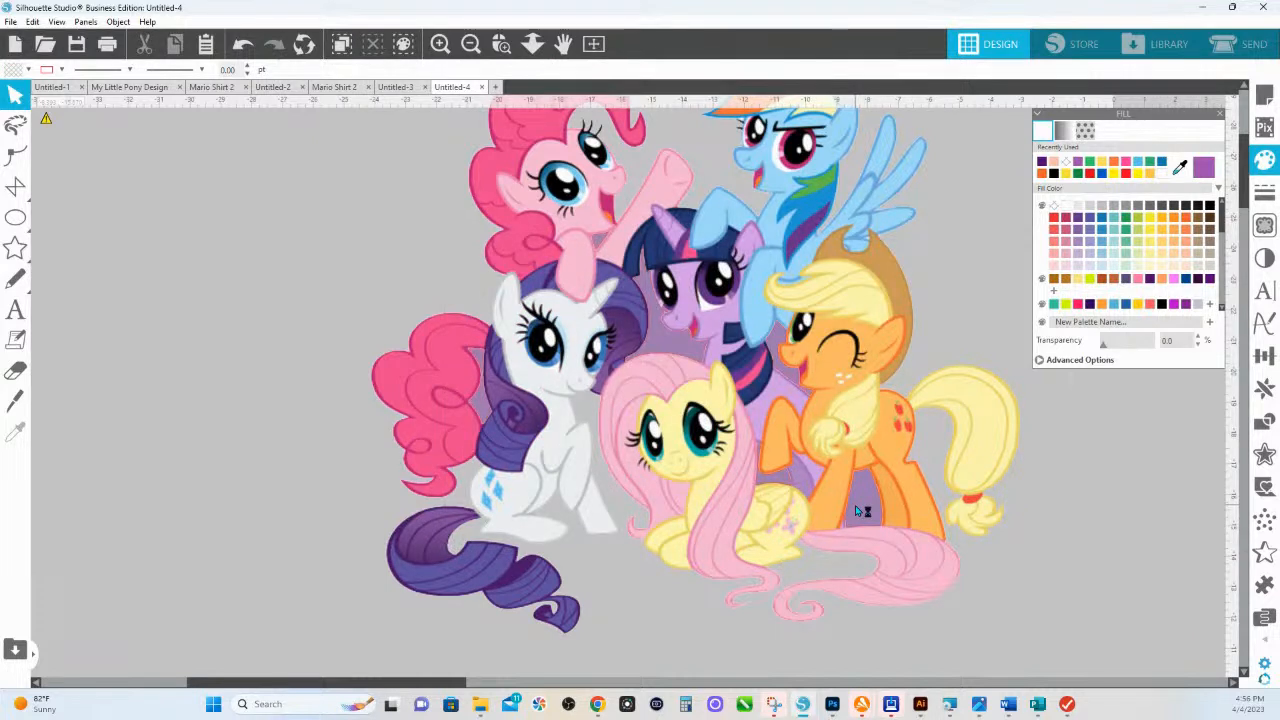
key(ctrl+z)
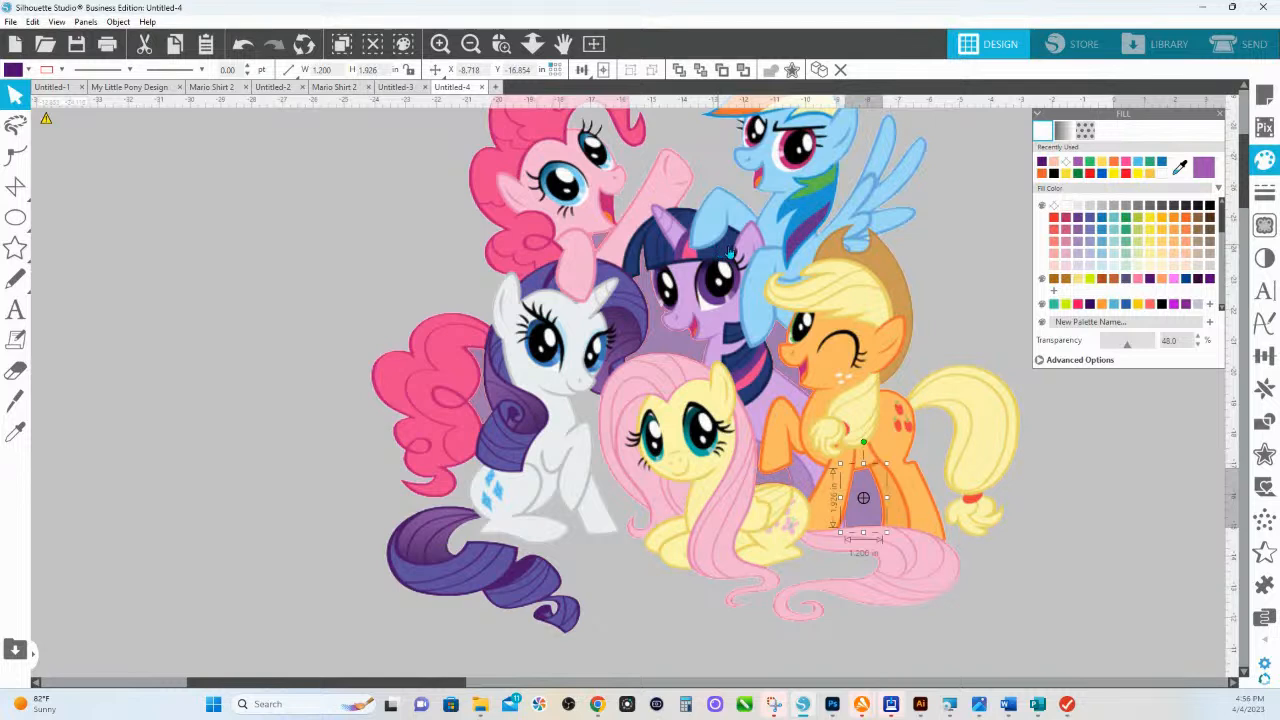
Step: Select the ponies together with the purple gap shapes and subtract the shapes from the artwork
click(1080, 636)
drag(1080, 636, 420, 133)
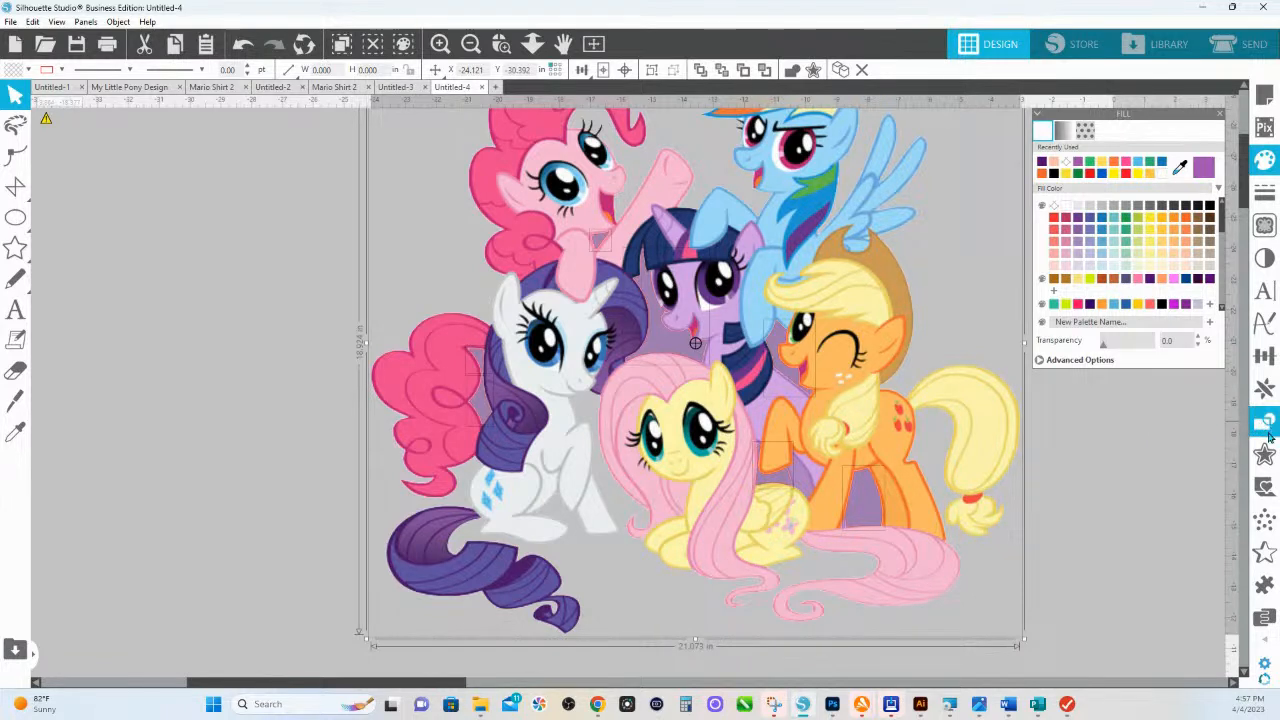
click(1262, 424)
drag(1147, 113, 949, 139)
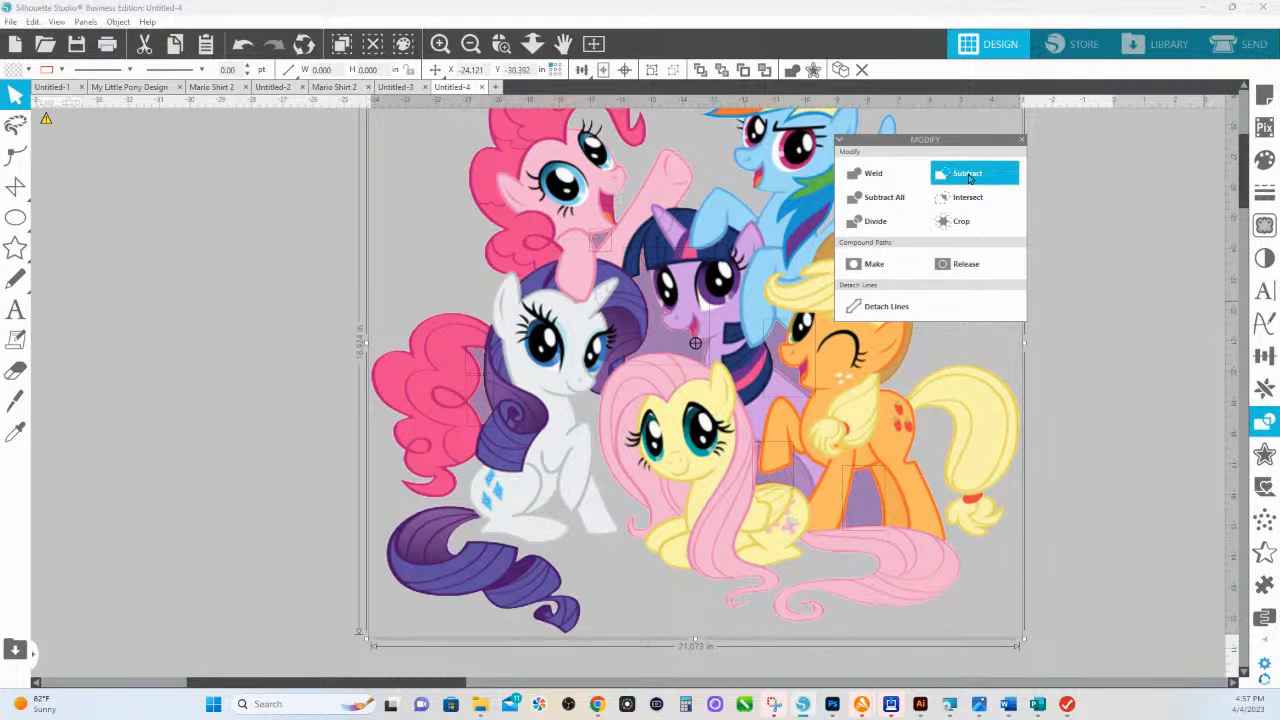
click(968, 177)
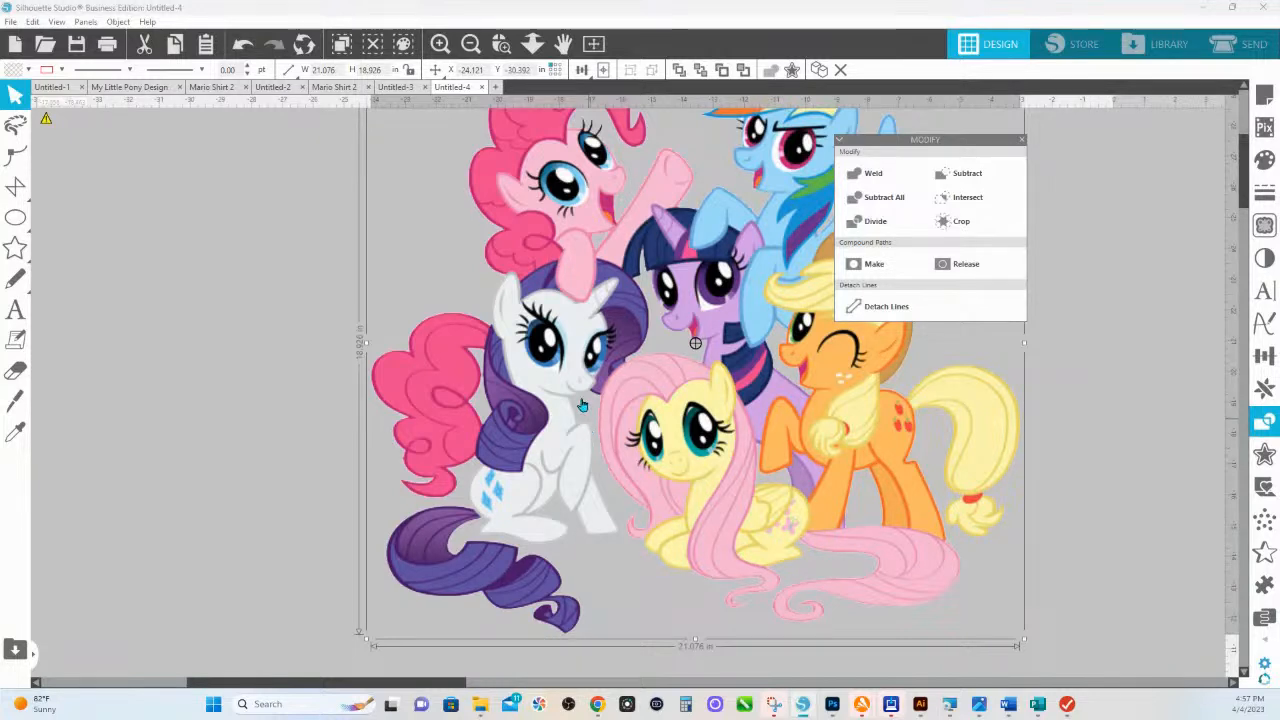
Step: Select a trace area about 25.3 by 21.7 in around the whole pony group and set the threshold to 85%
click(532, 43)
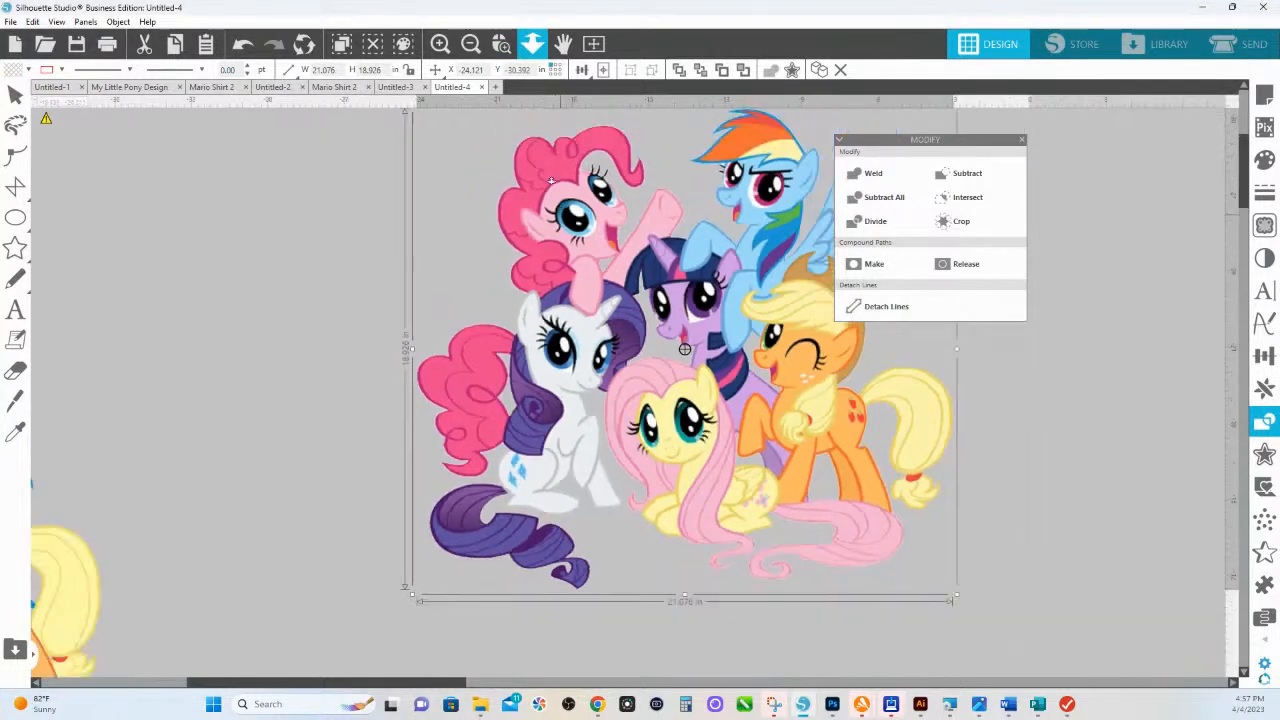
click(1265, 228)
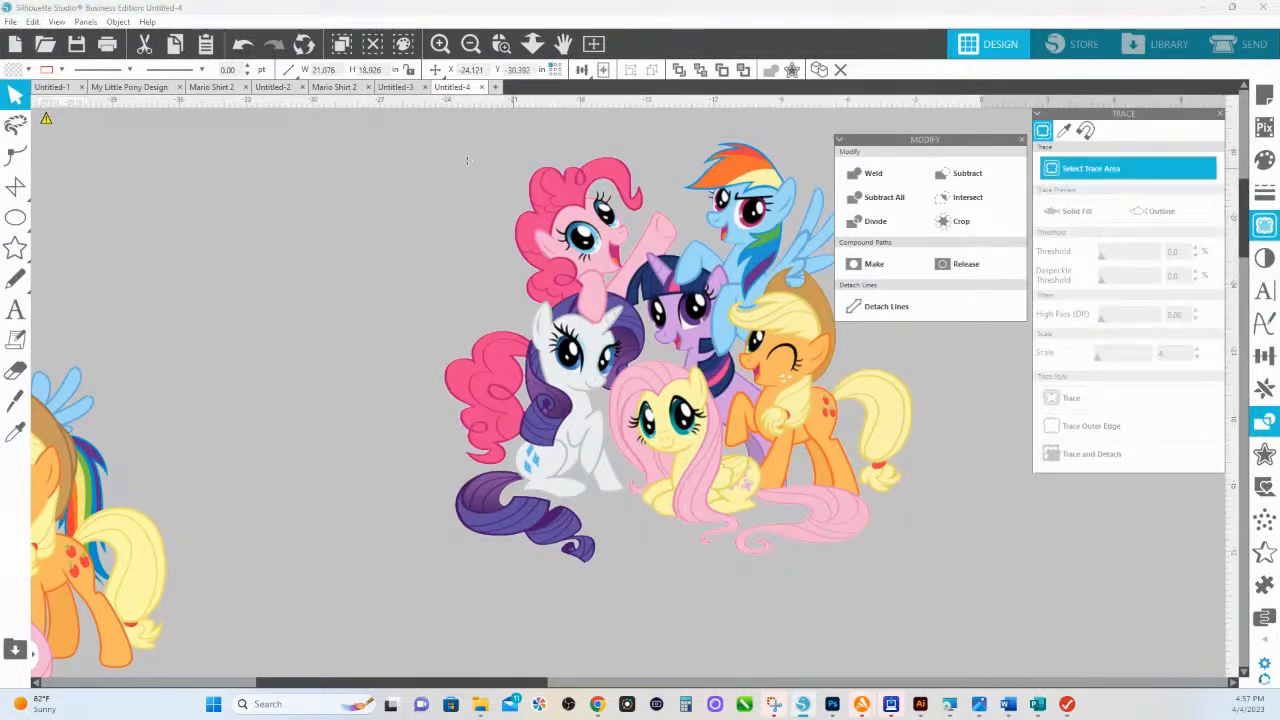
mouse_move(418, 127)
mouse_down()
mouse_move(795, 474)
mouse_move(982, 608)
mouse_up()
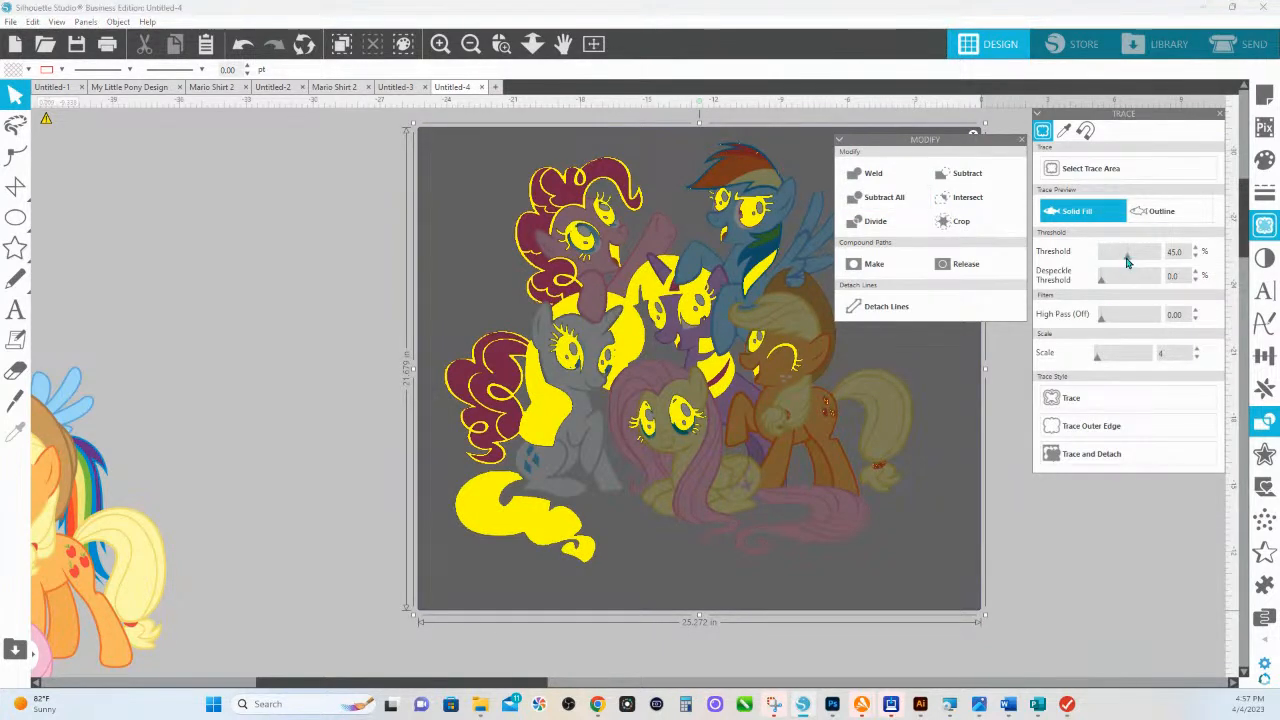
drag(1139, 258, 1151, 259)
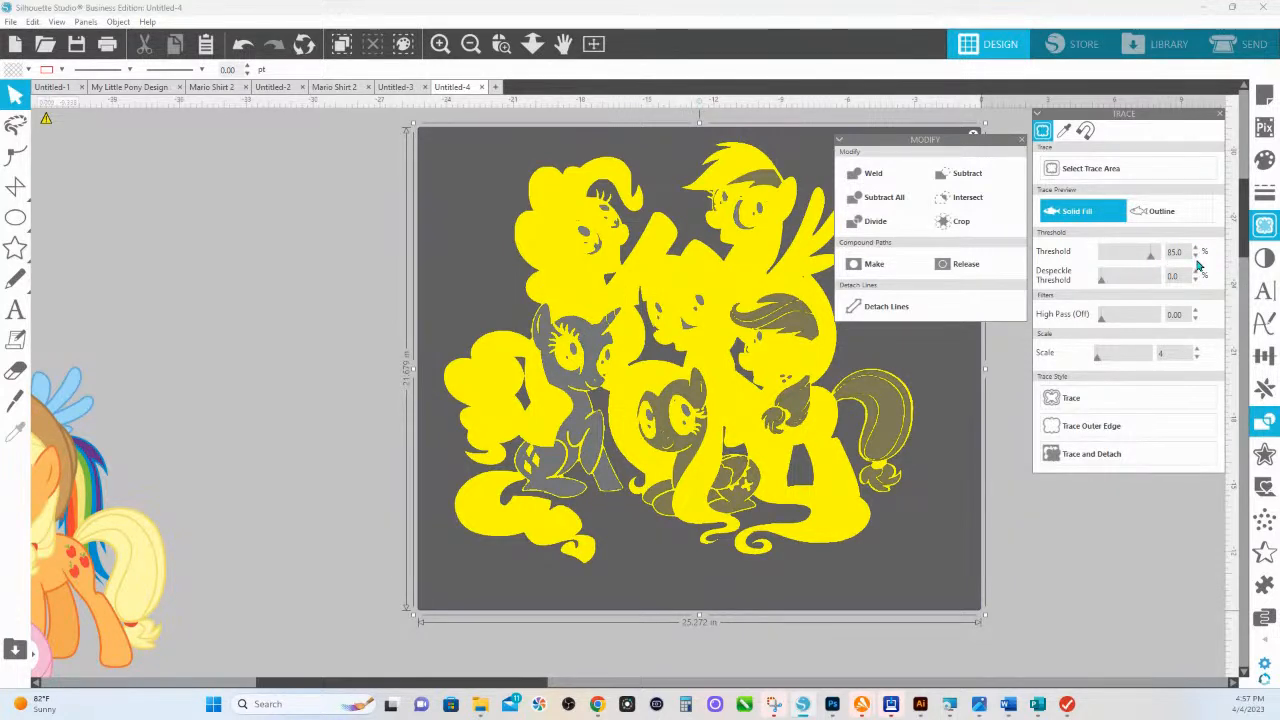
click(1196, 257)
click(1195, 250)
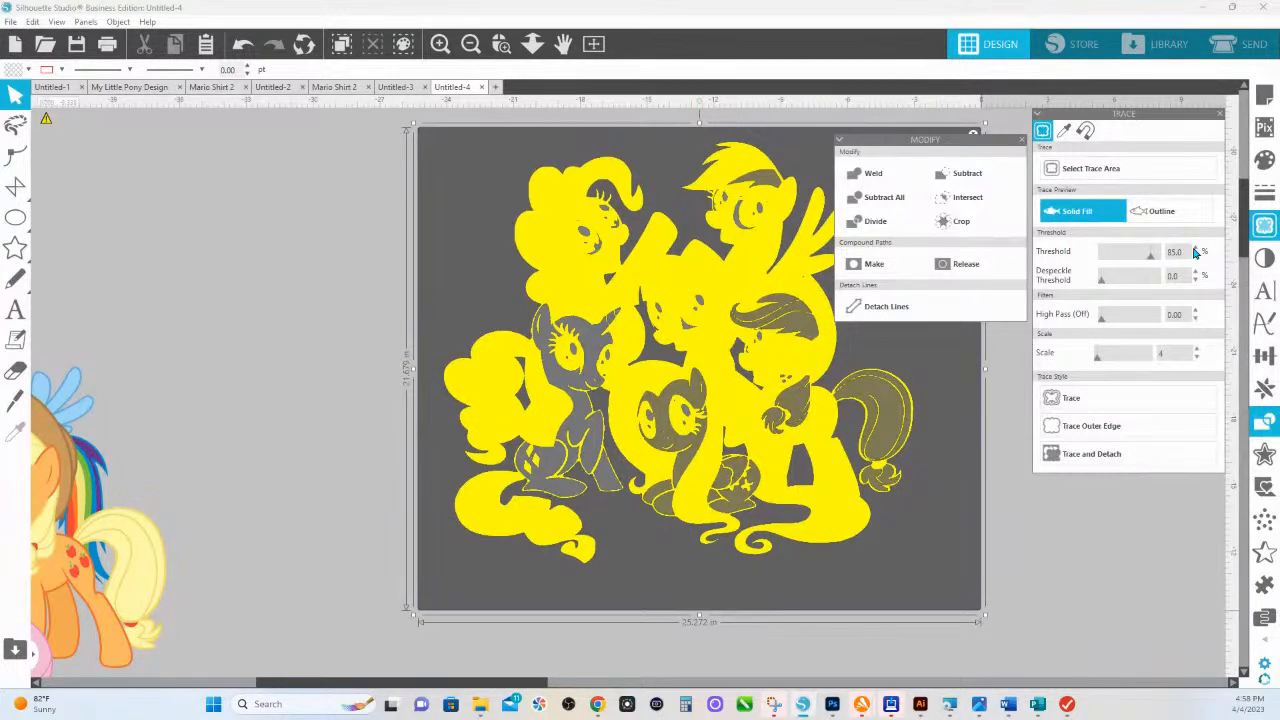
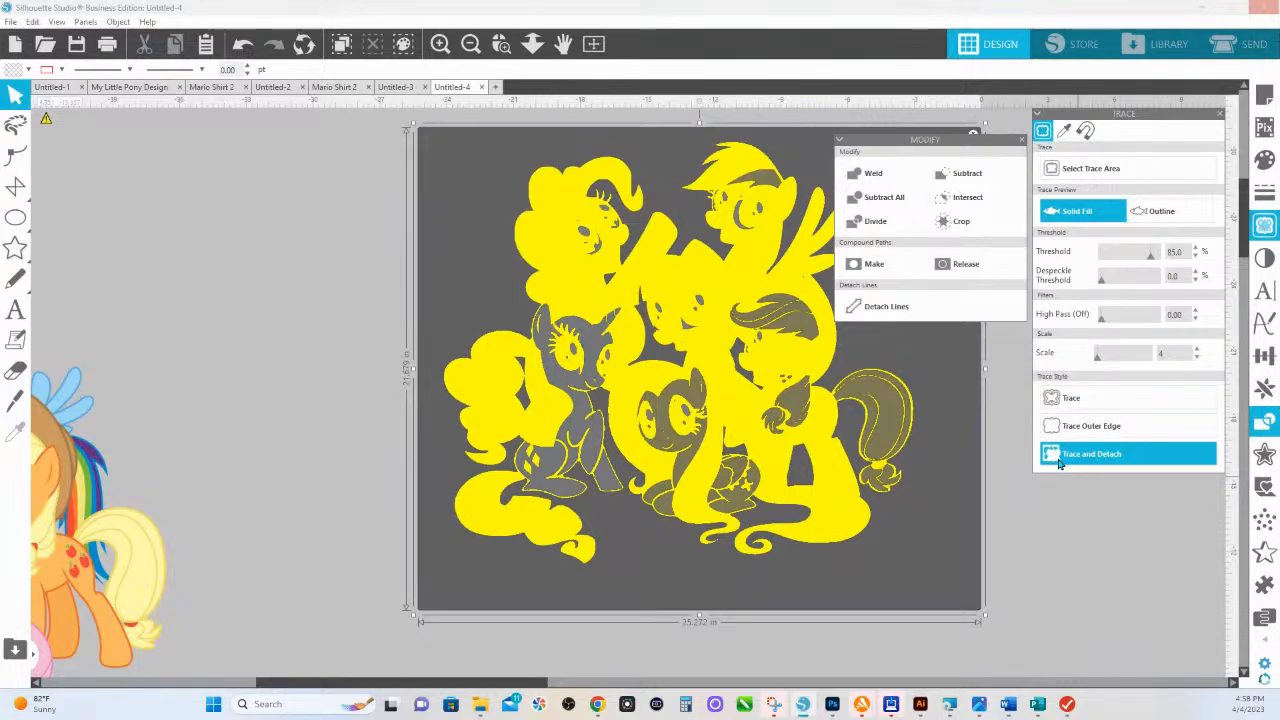
Step: Try to trace and detach the pony group at the 85% threshold, and pull the detached artwork away from the leftovers
click(1060, 463)
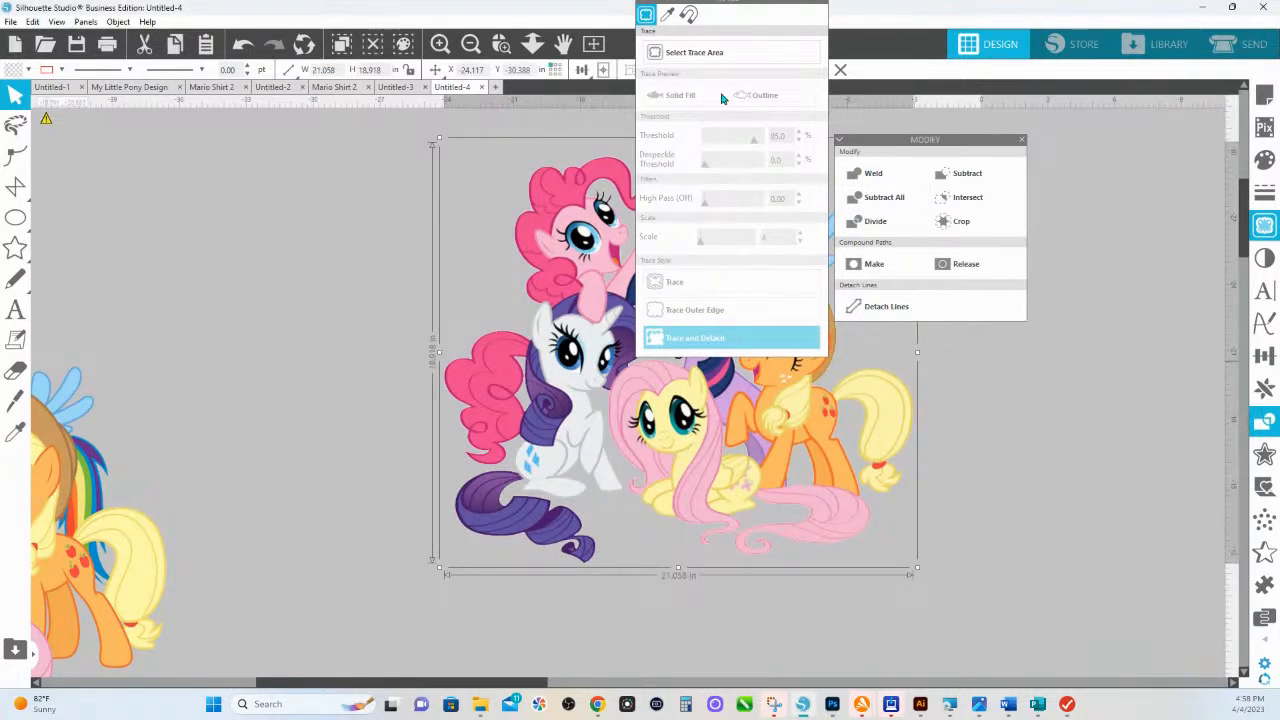
mouse_move(743, 3)
mouse_down()
mouse_move(922, 136)
mouse_move(1183, 145)
mouse_up()
drag(712, 460, 698, 386)
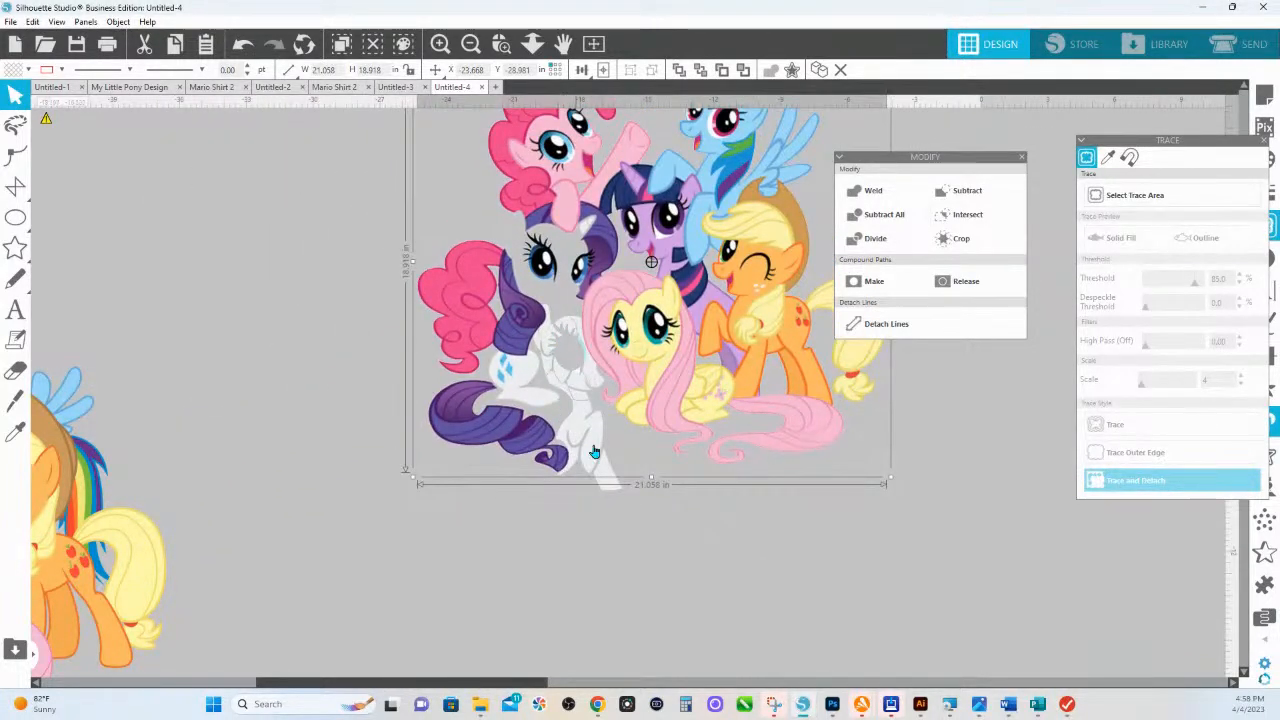
Step: Undo the move and the trace and detach to return to the trace preview
key(ctrl+z)
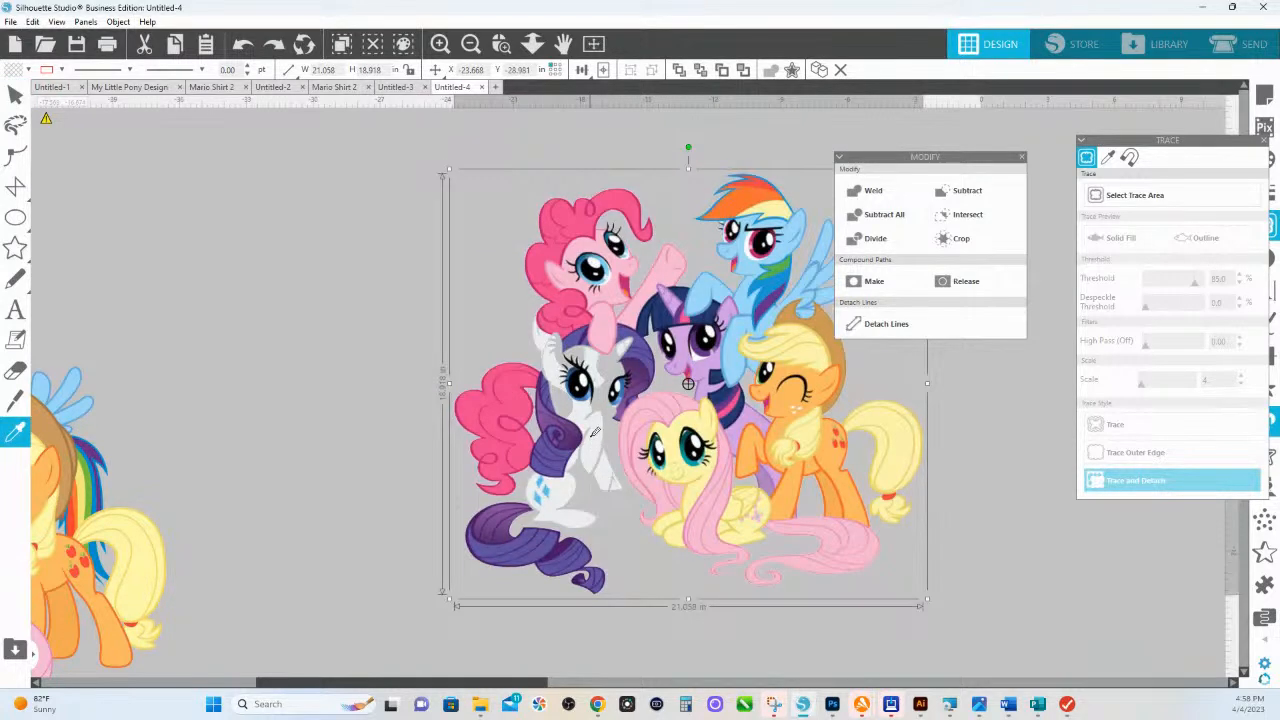
key(ctrl+z)
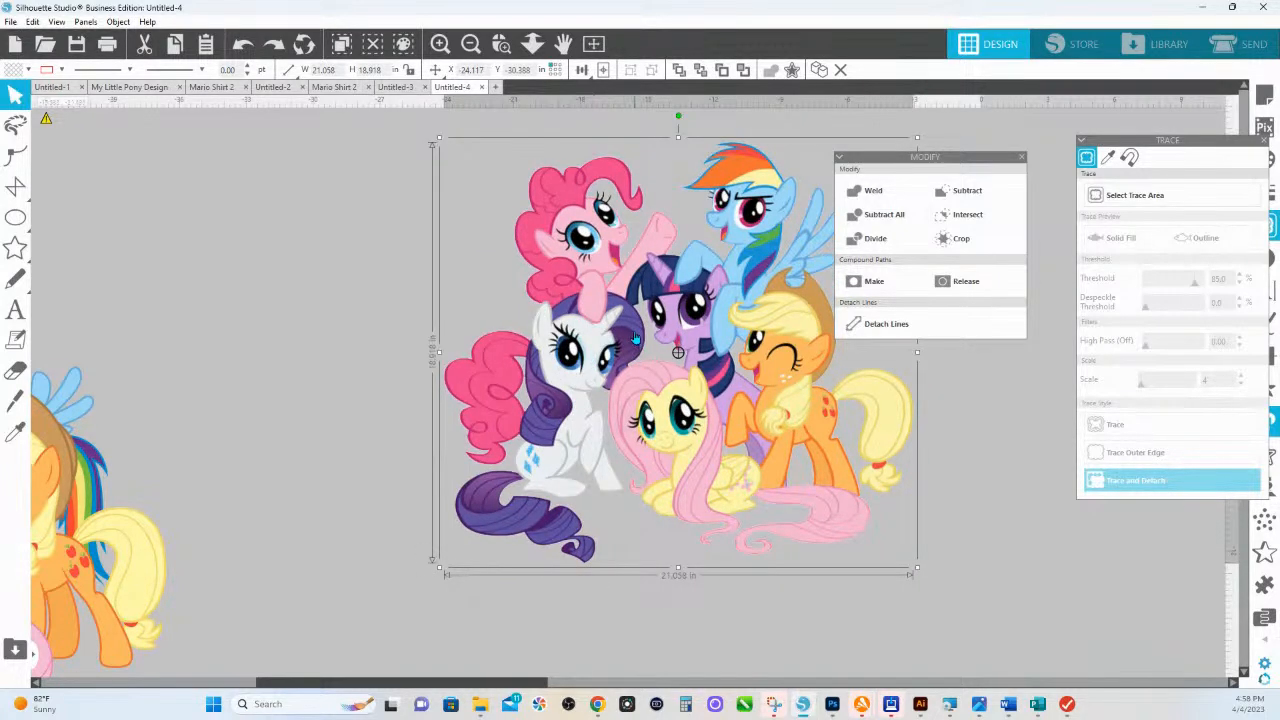
key(ctrl+z)
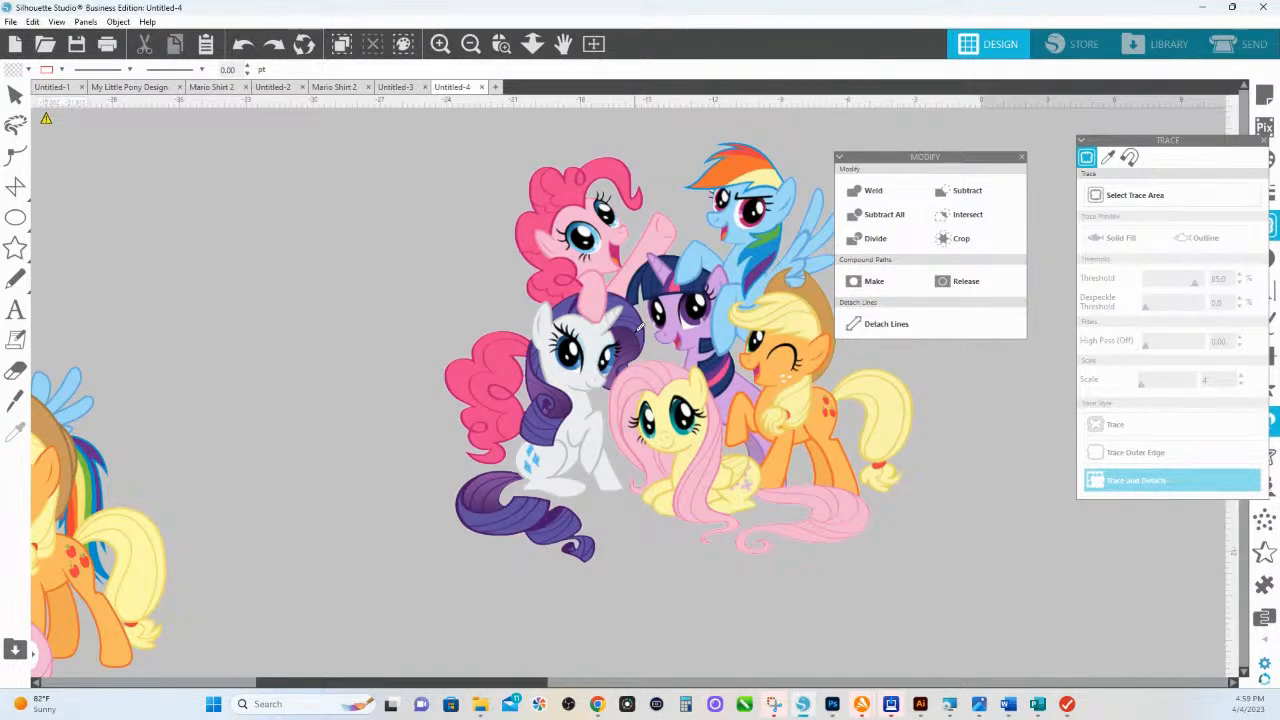
click(640, 327)
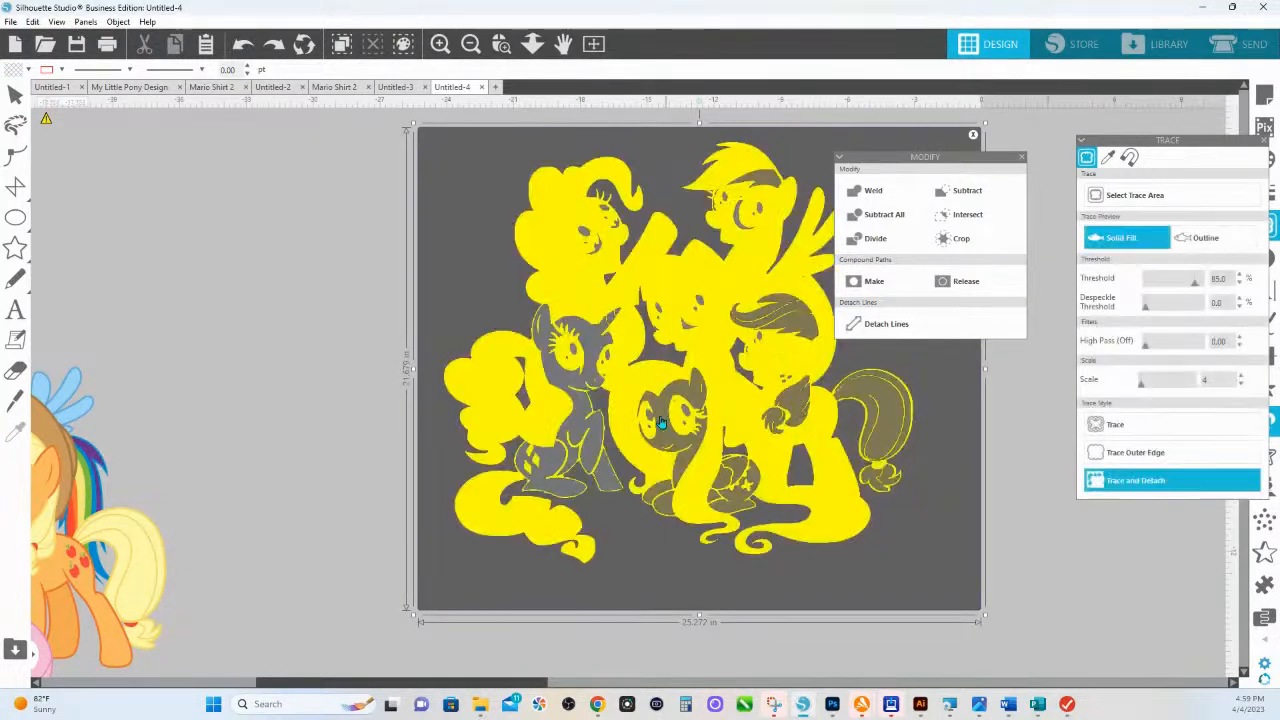
Step: Raise the trace threshold to 88% and trace and detach the pony group
click(1240, 278)
click(1240, 278)
click(1241, 278)
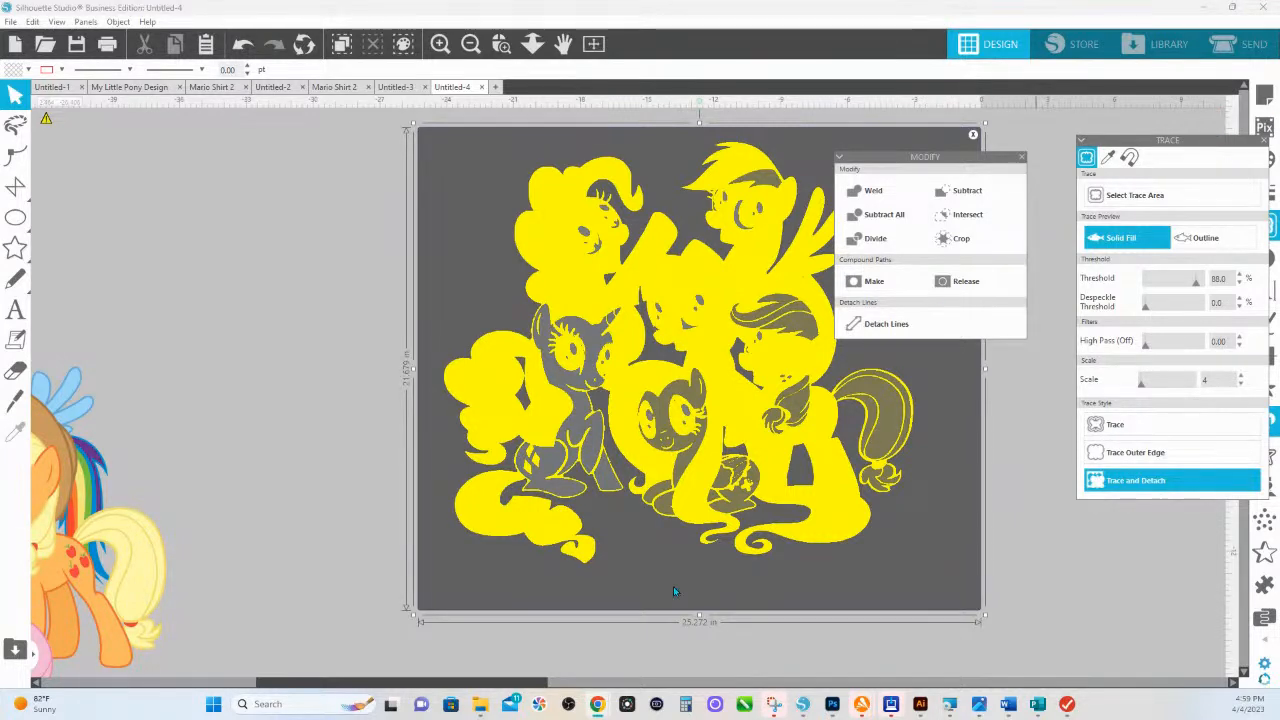
drag(569, 380, 589, 400)
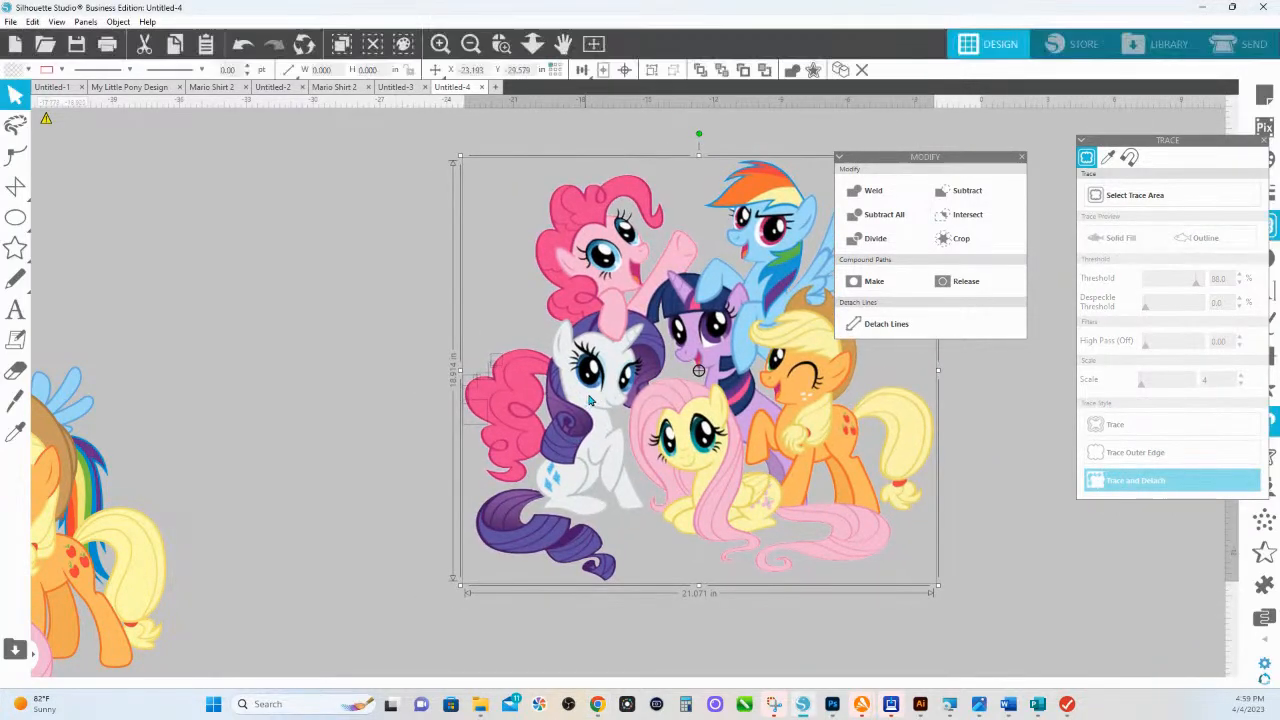
Step: Move the newly detached ponies away from the leftover trace fragments, next to the other pony group
click(1016, 567)
drag(787, 456, 400, 368)
click(533, 45)
drag(537, 254, 534, 184)
drag(462, 328, 342, 247)
Step: Select and delete all the leftover trace fragments, and move the detached ponies into the cleared space
click(568, 189)
mouse_move(508, 151)
mouse_down()
mouse_move(859, 483)
mouse_move(920, 574)
mouse_up()
key(alt+Tab)
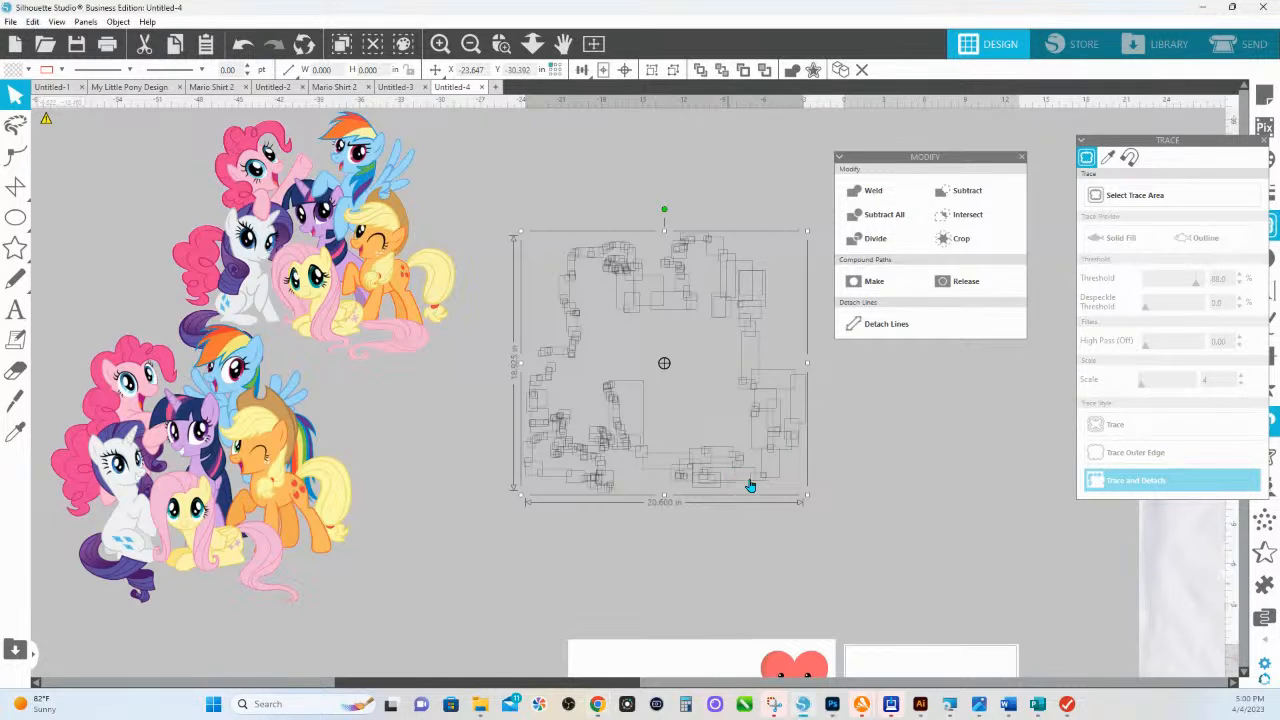
drag(743, 486, 755, 487)
key(Delete)
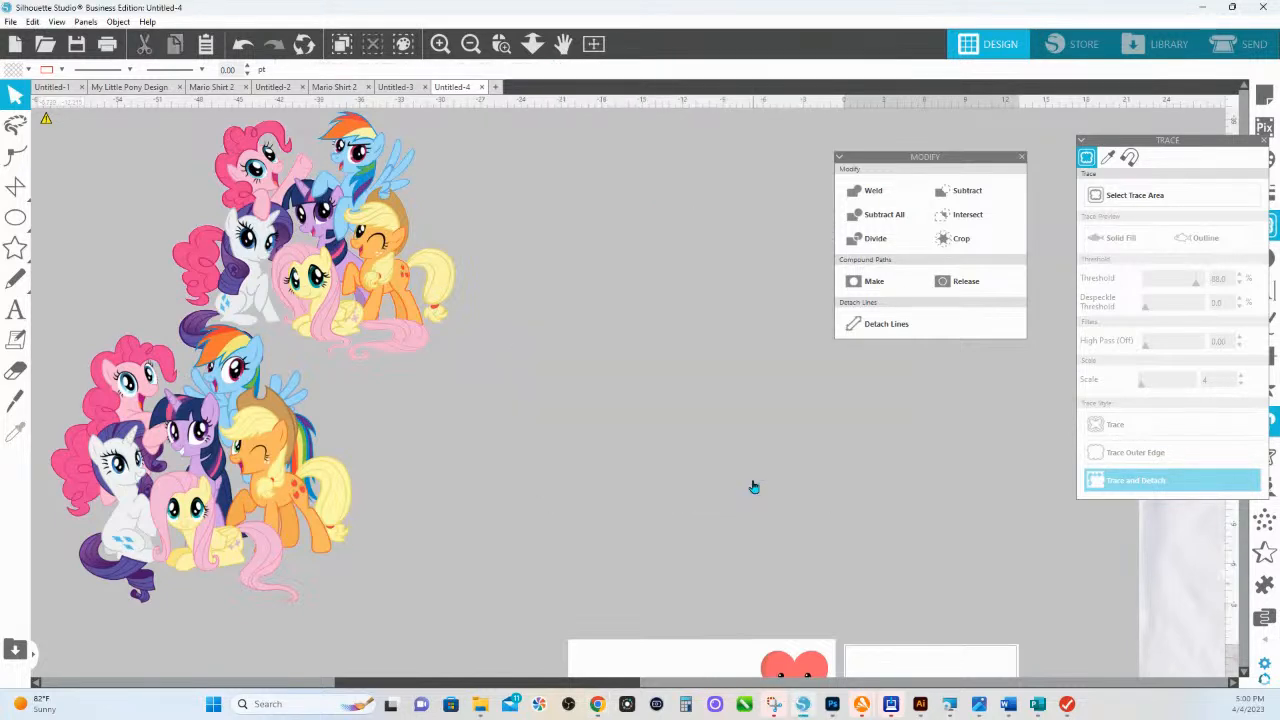
mouse_move(396, 238)
mouse_down()
mouse_move(594, 325)
mouse_move(688, 388)
mouse_up()
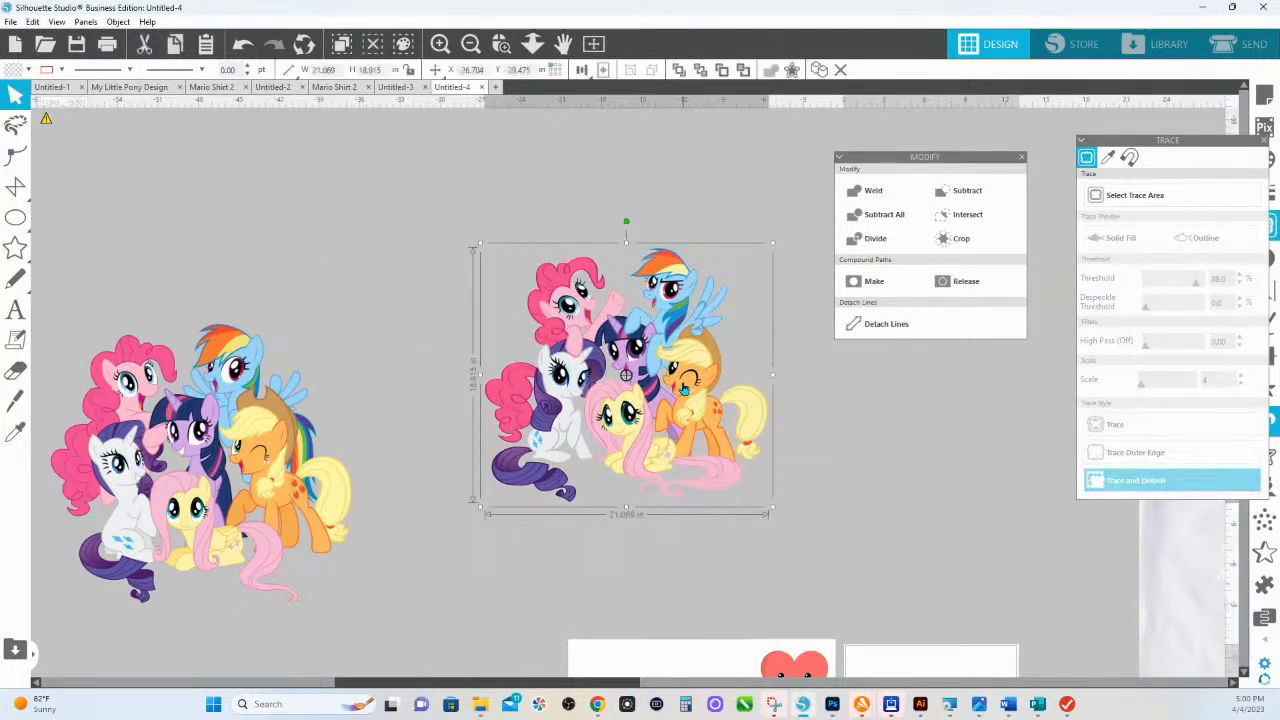
Step: Examine the detached ponies' edit points and cut edges up close, and compare them with the other pony group
double_click(686, 389)
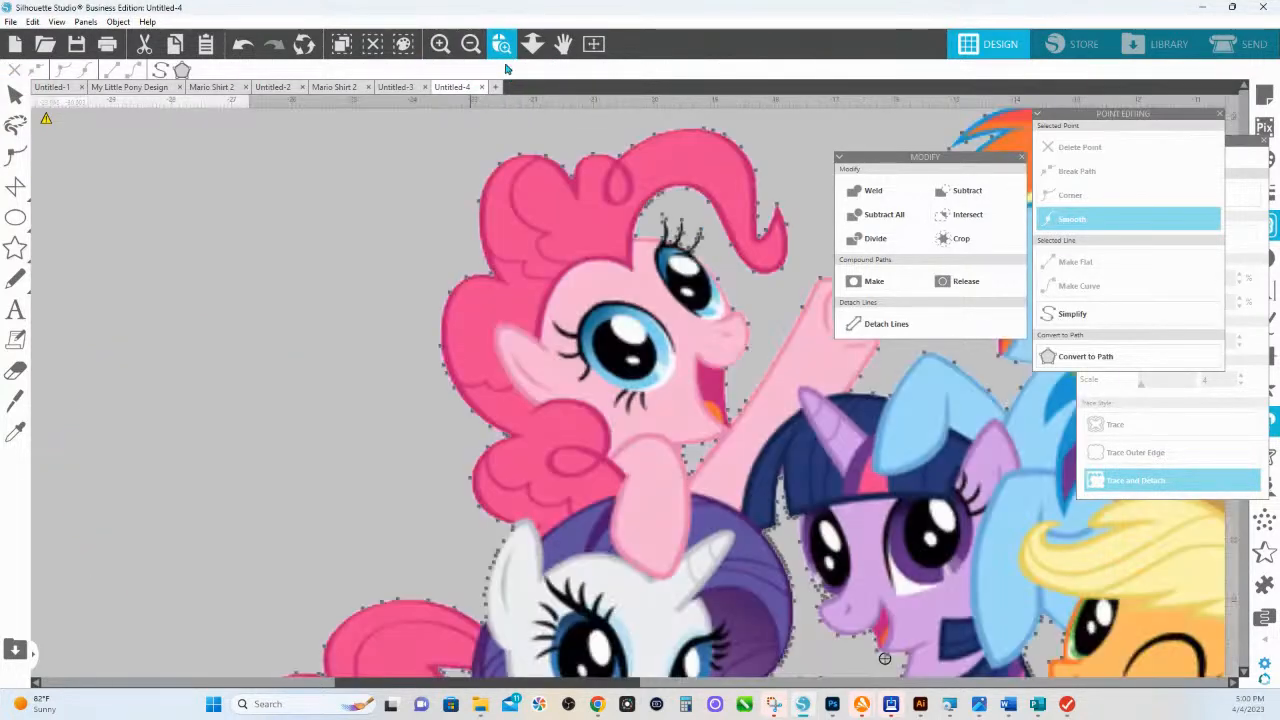
click(569, 313)
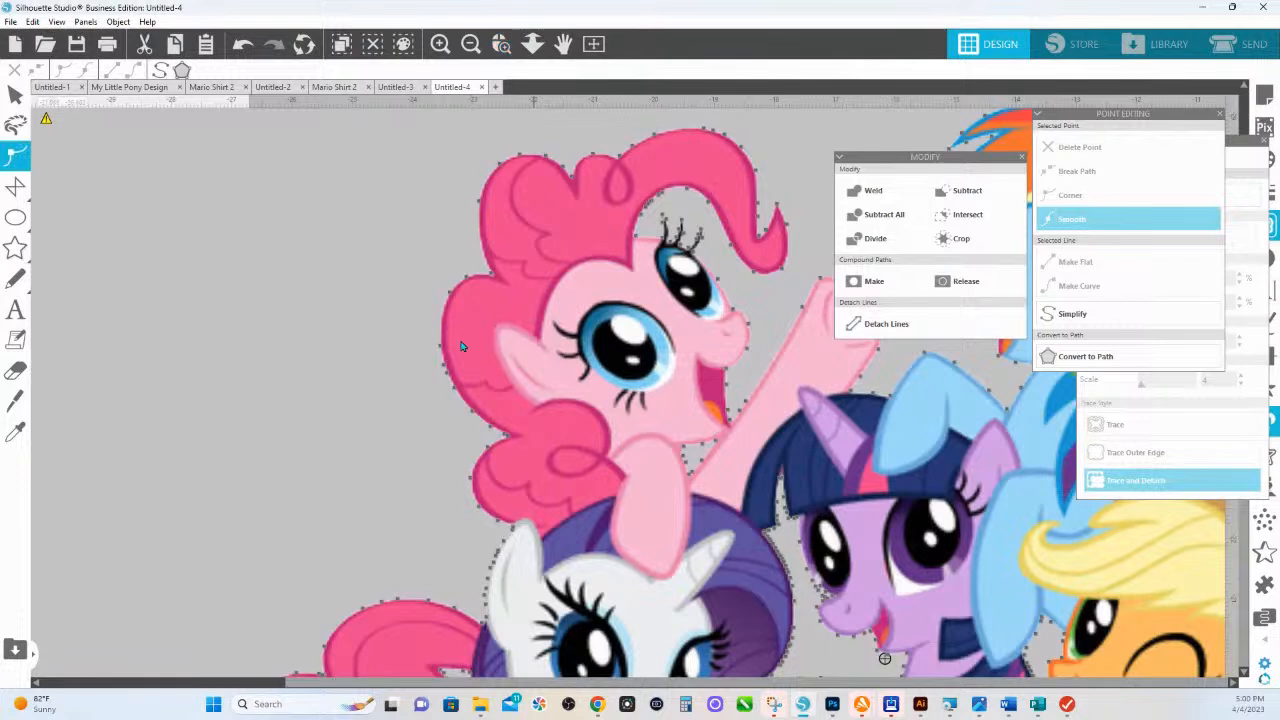
click(656, 405)
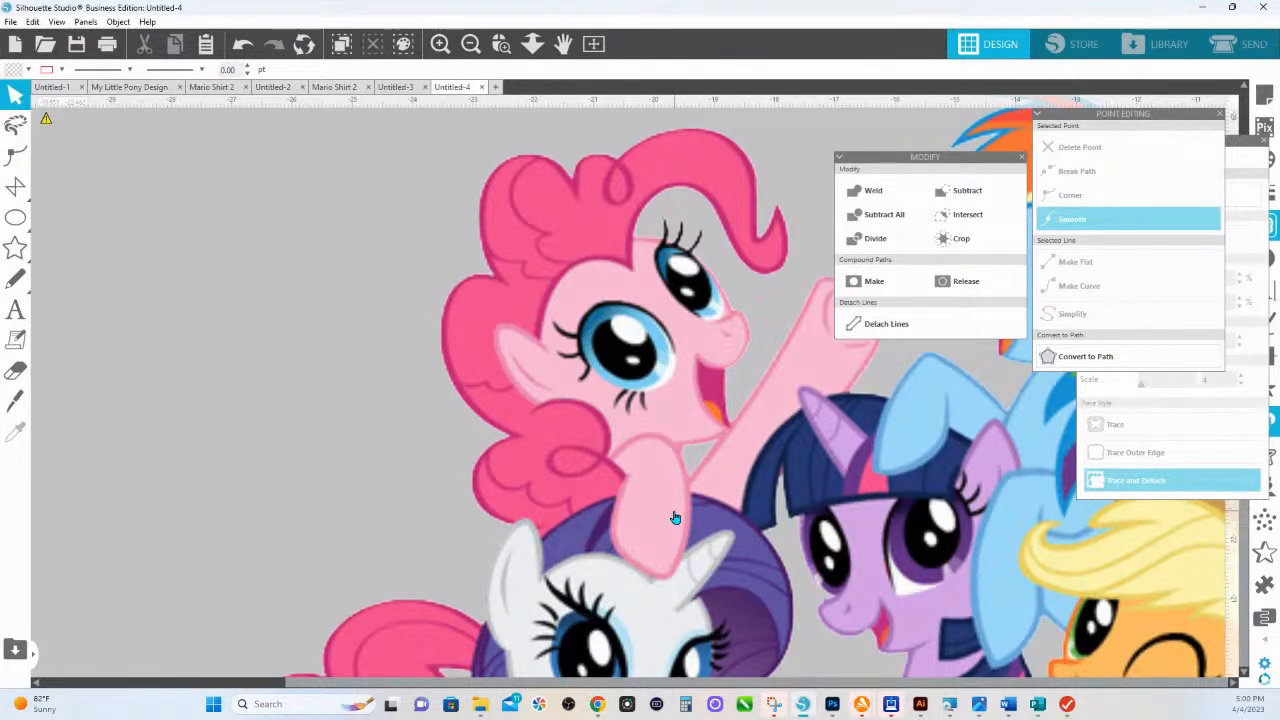
drag(225, 570, 1258, 453)
drag(345, 566, 1180, 384)
drag(828, 487, 632, 324)
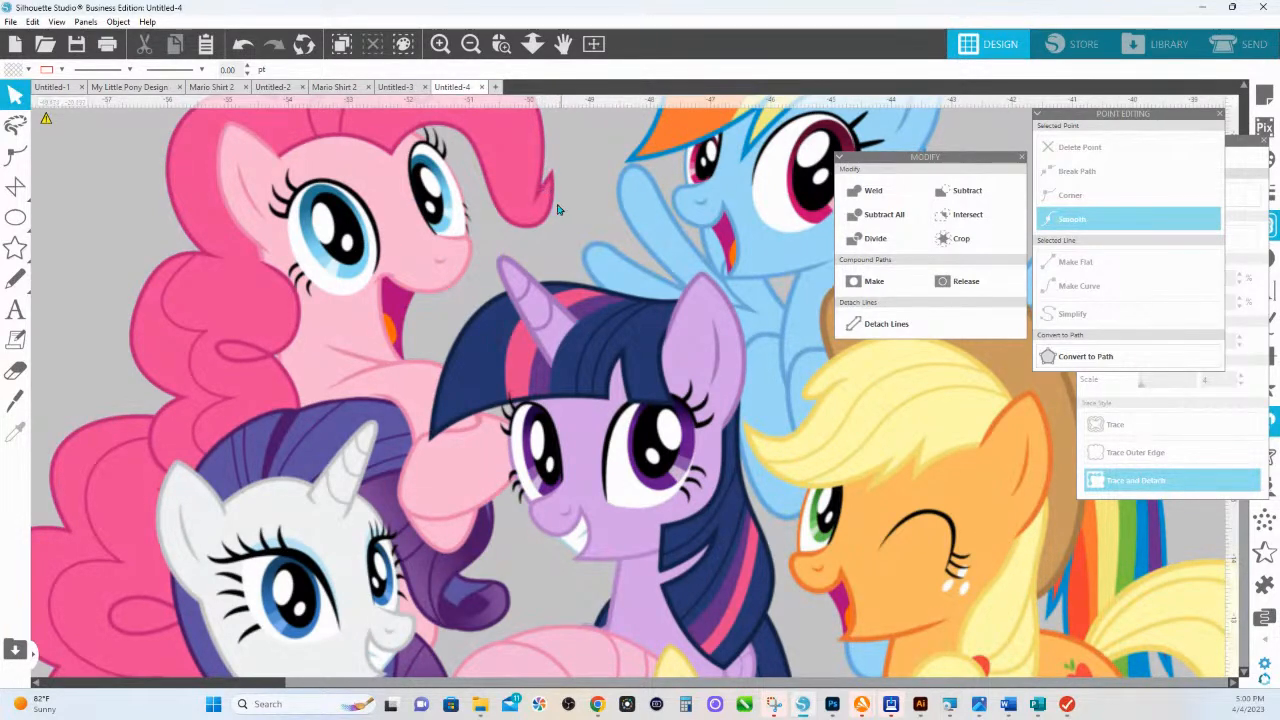
Step: Move the birthday T-shirt picture aside and arrange the two pony groups next to it on the canvas
click(533, 43)
click(471, 43)
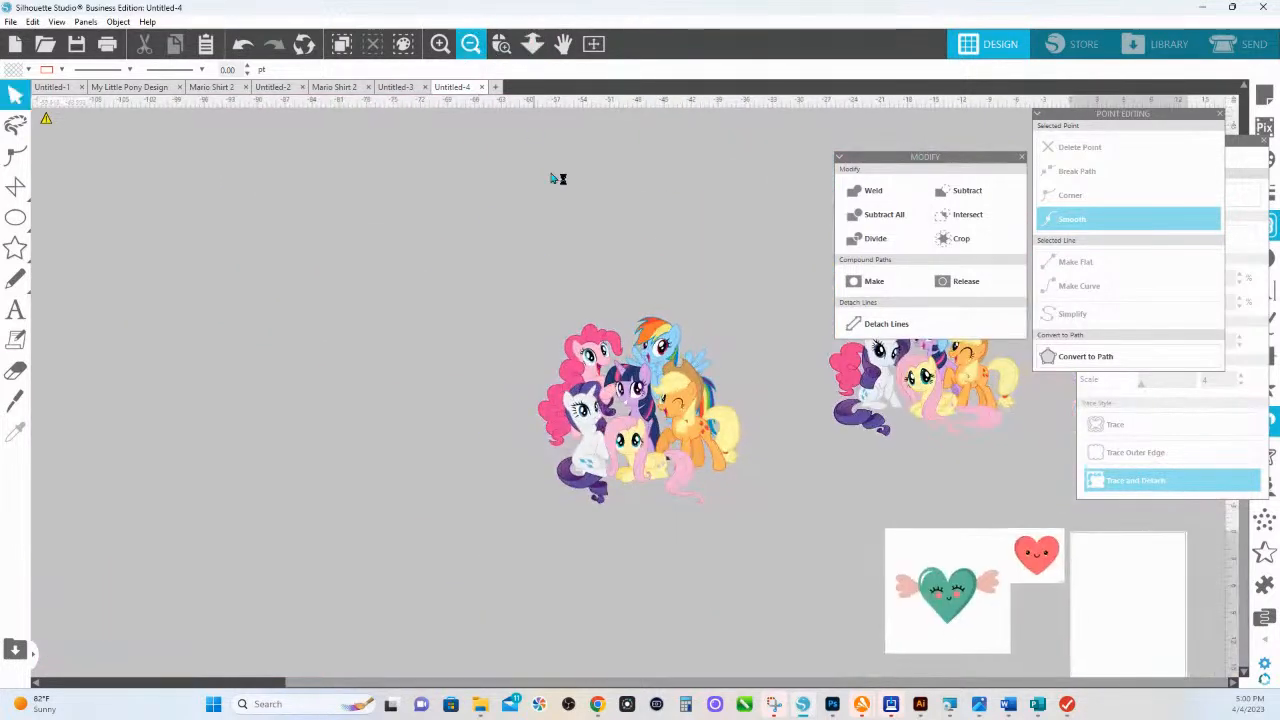
drag(640, 392, 500, 348)
drag(920, 390, 730, 398)
drag(920, 528, 602, 469)
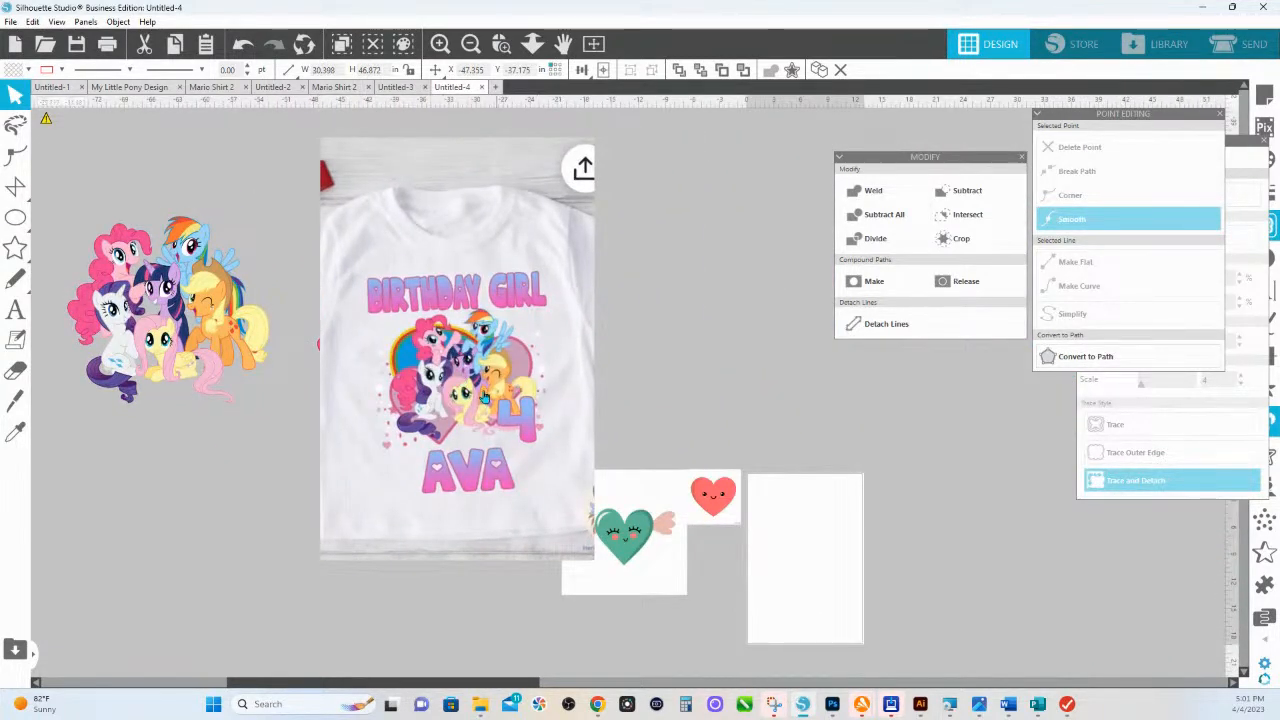
drag(488, 406, 875, 302)
drag(415, 333, 658, 220)
drag(243, 336, 528, 396)
click(471, 427)
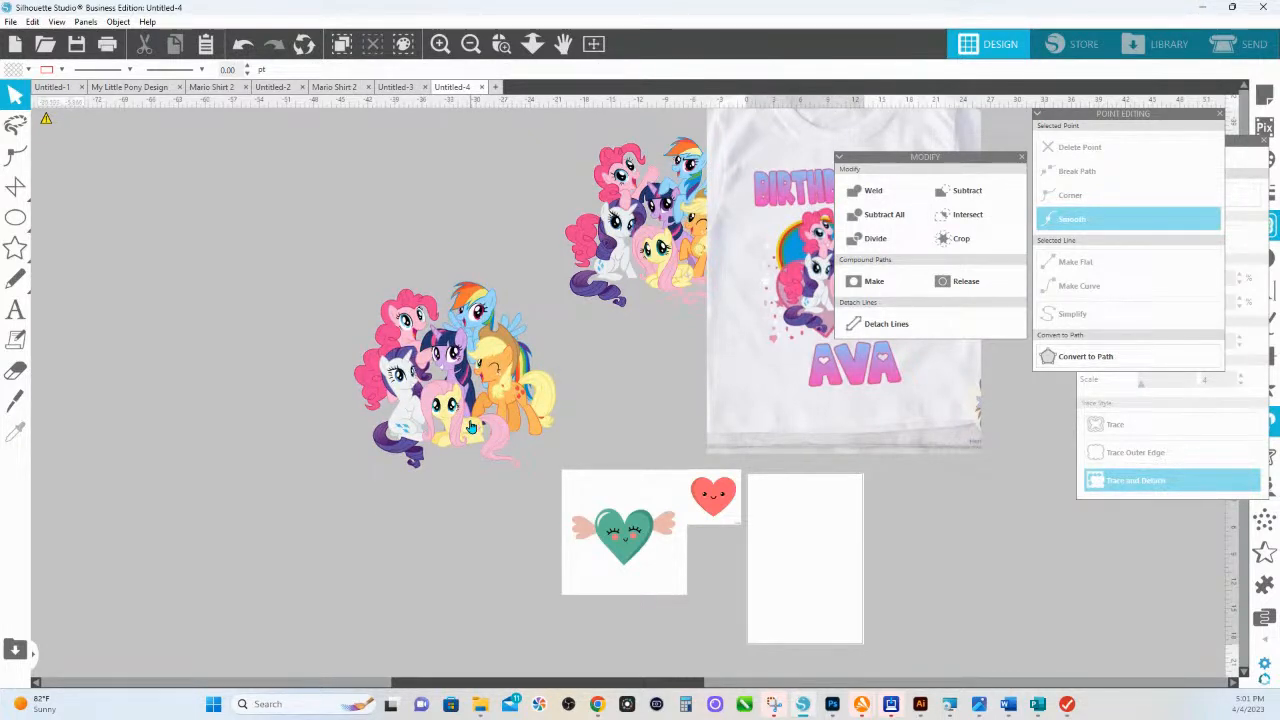
Step: Move the winged green heart picture and the red heart picture apart so they no longer overlap
drag(642, 443, 405, 523)
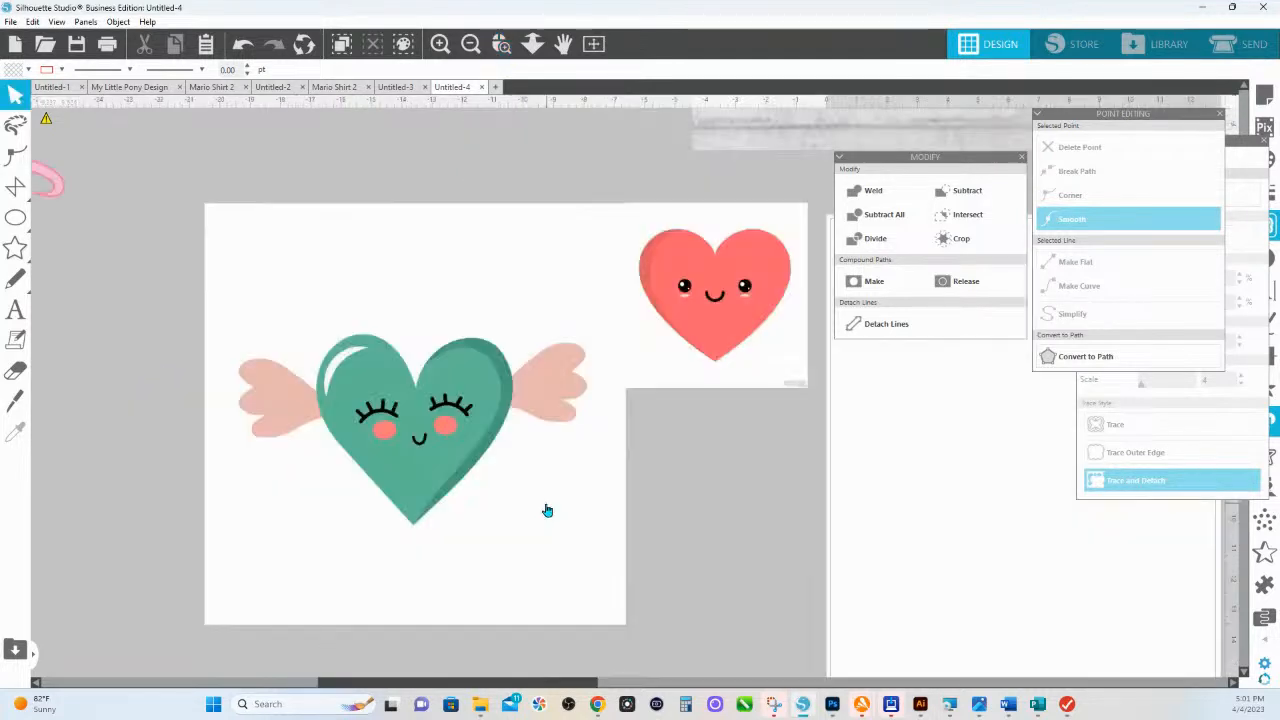
drag(468, 427, 375, 430)
drag(673, 336, 663, 465)
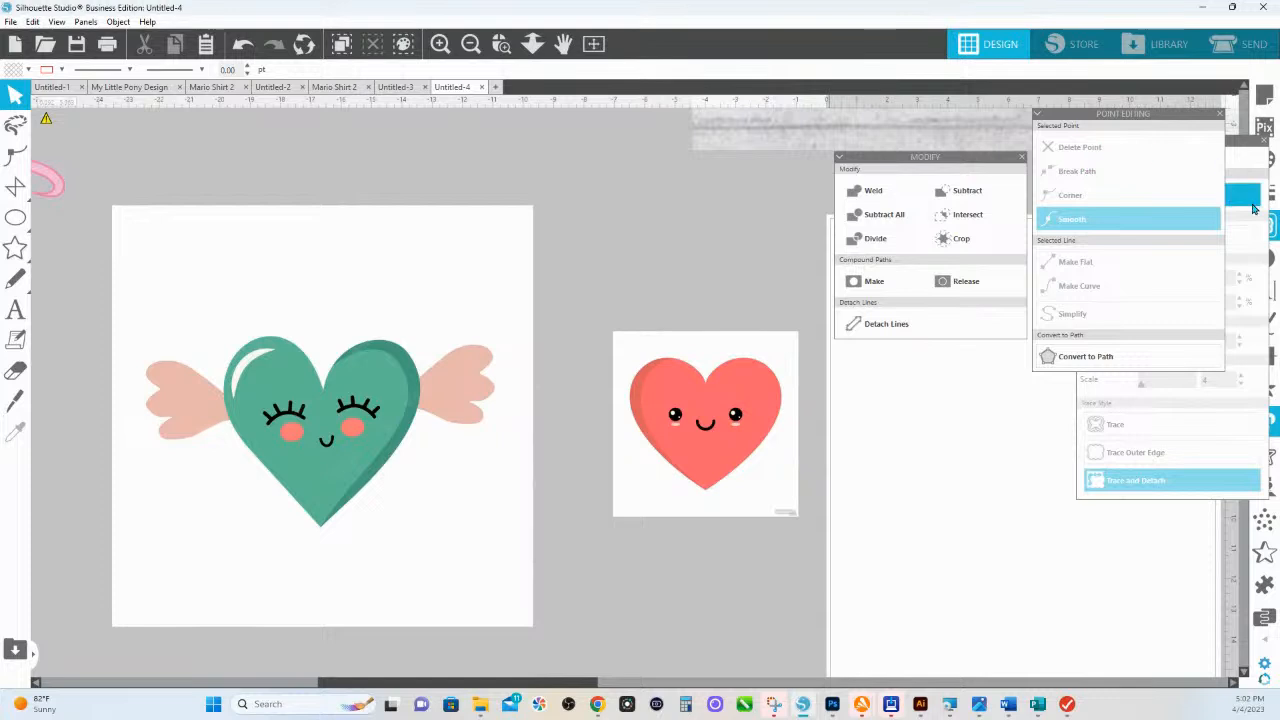
Step: Trace the outer edge of the red heart with a 63% threshold and move its picture off the outline
click(1238, 165)
click(1150, 196)
mouse_move(590, 314)
mouse_down()
mouse_move(762, 460)
mouse_move(794, 508)
mouse_up()
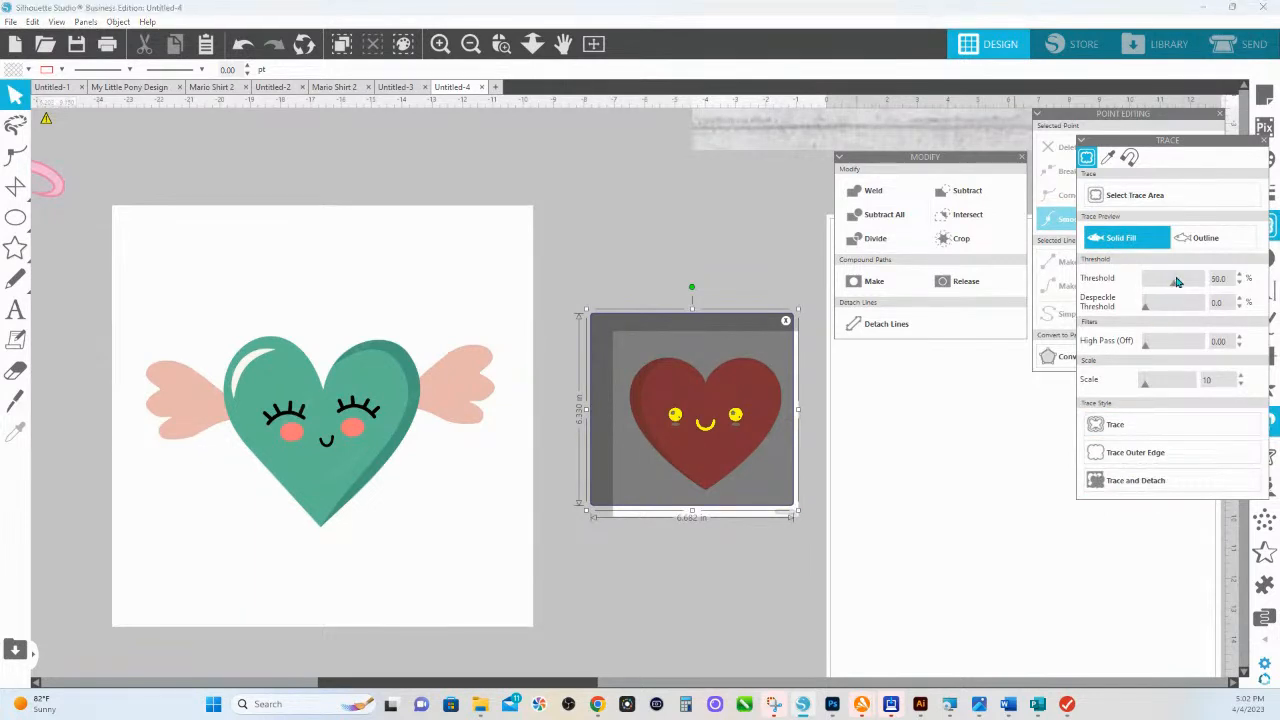
drag(1168, 284, 1182, 280)
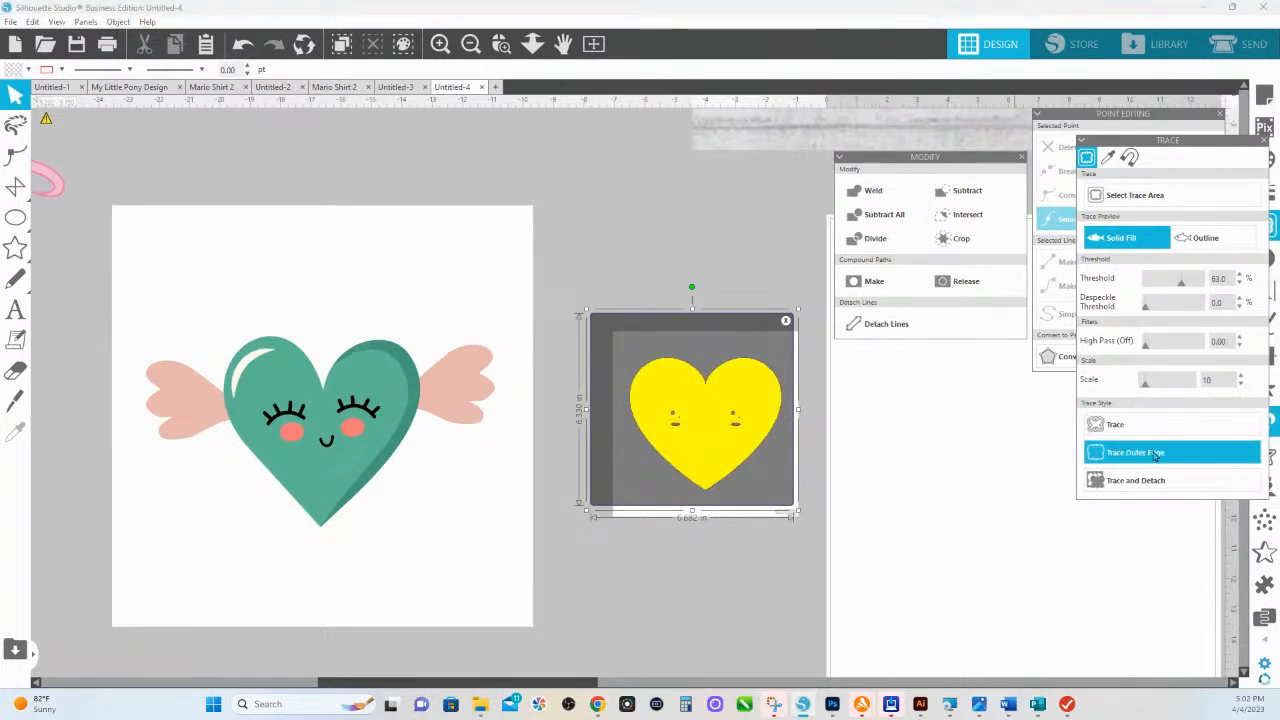
click(1155, 453)
drag(690, 430, 690, 636)
Step: Fill the traced outline of the red heart with purple
click(717, 491)
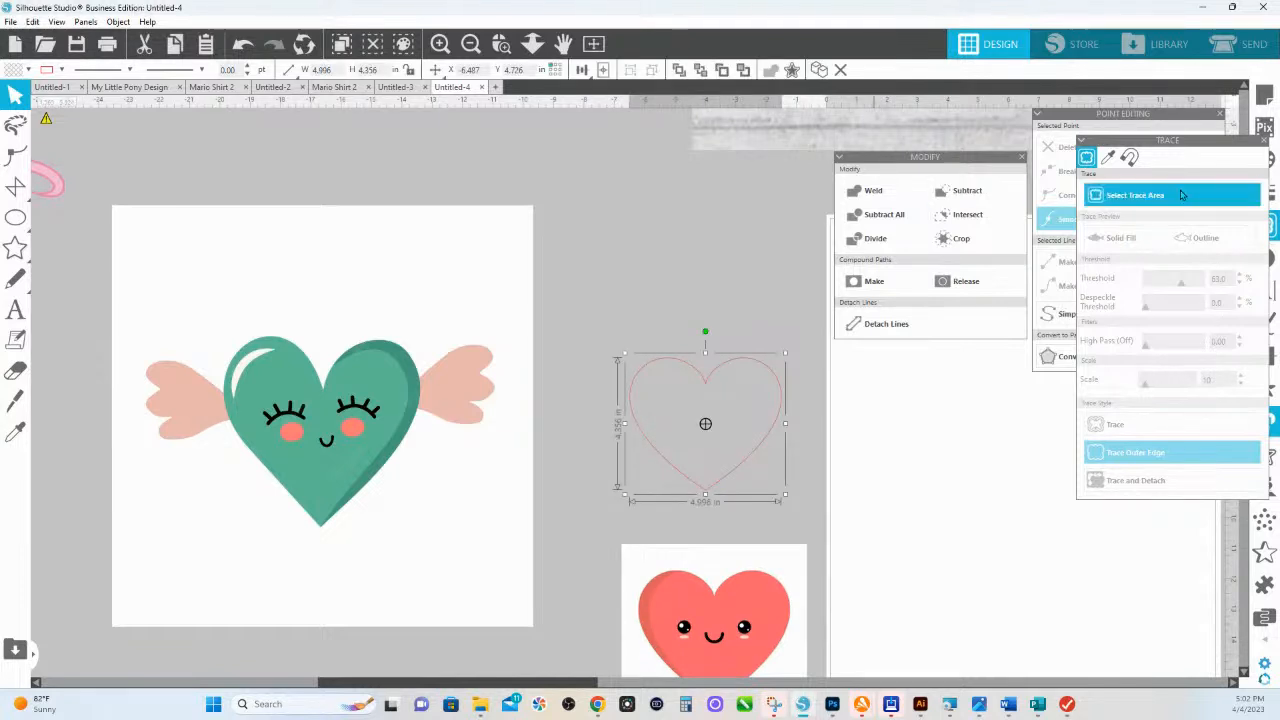
drag(1213, 134, 1134, 140)
click(1265, 160)
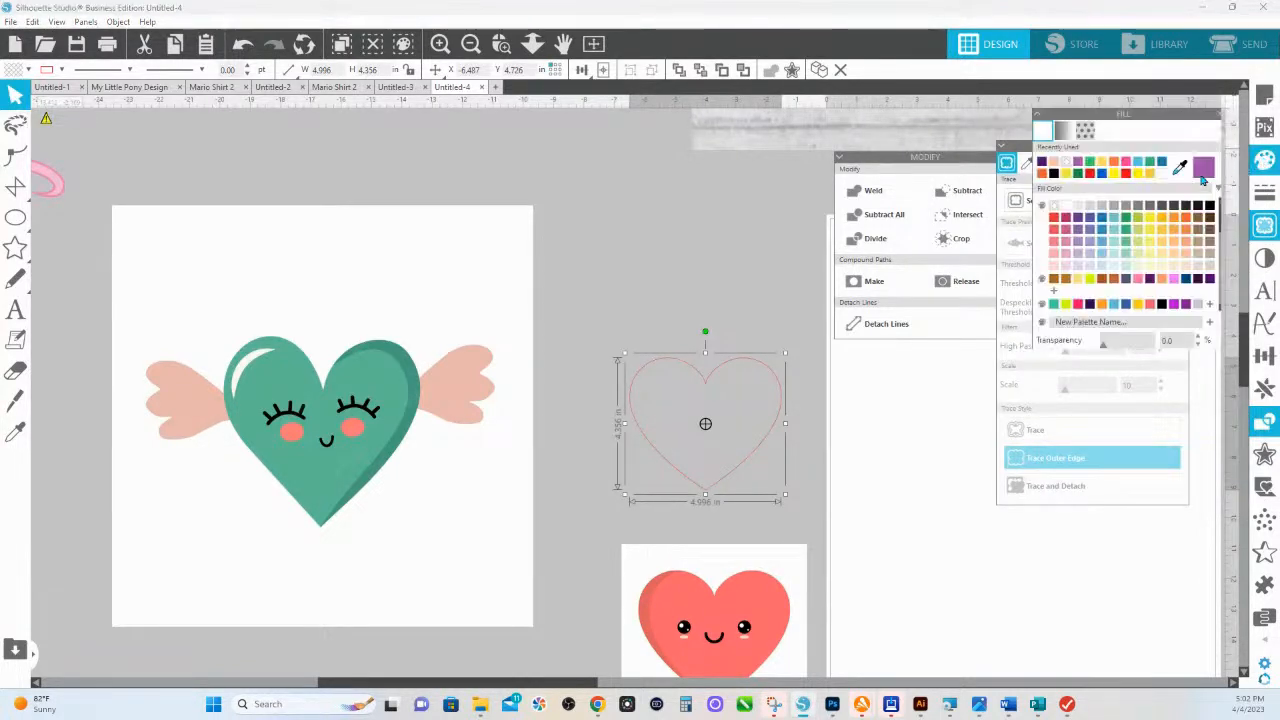
click(1203, 168)
Step: Trace only the green heart's body, without wings, using a 66% threshold and outer edge, and move the picture off the outline
drag(377, 509, 613, 494)
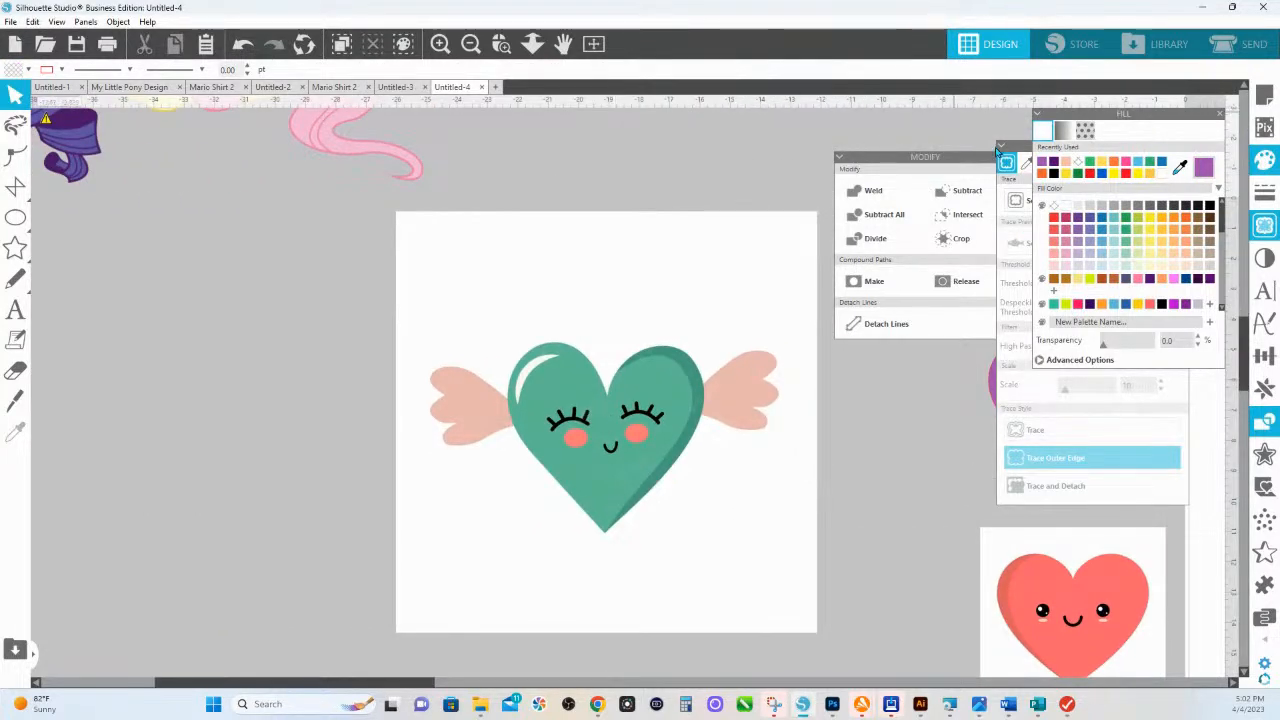
click(1052, 207)
mouse_move(390, 290)
mouse_down()
mouse_move(749, 463)
mouse_move(797, 564)
mouse_up()
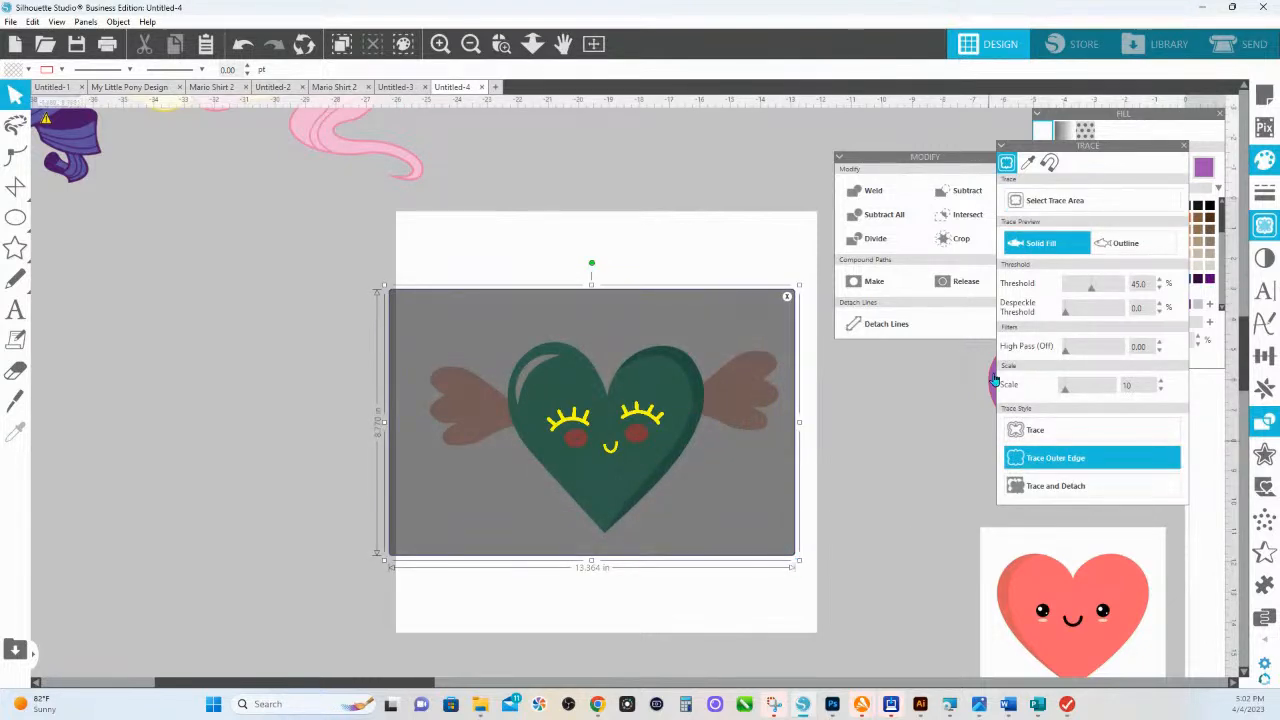
drag(1088, 288, 1104, 292)
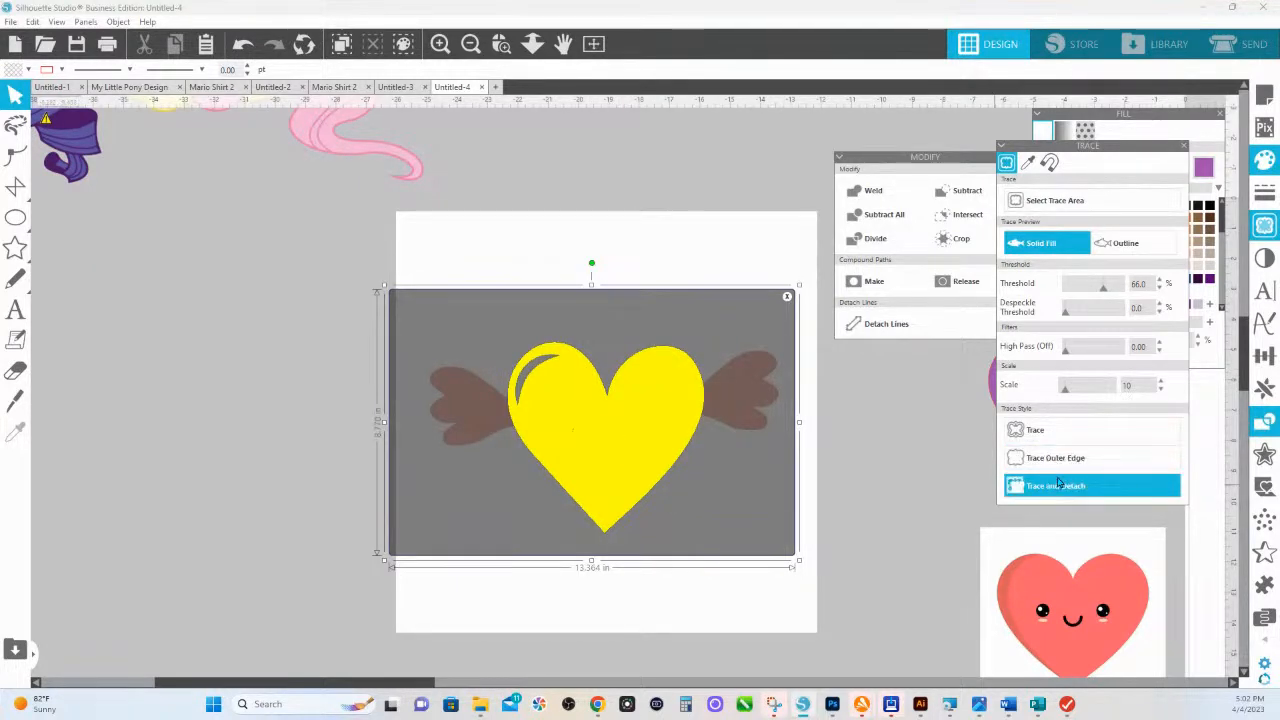
mouse_move(630, 438)
mouse_down()
mouse_move(769, 480)
mouse_move(408, 504)
mouse_move(337, 476)
mouse_up()
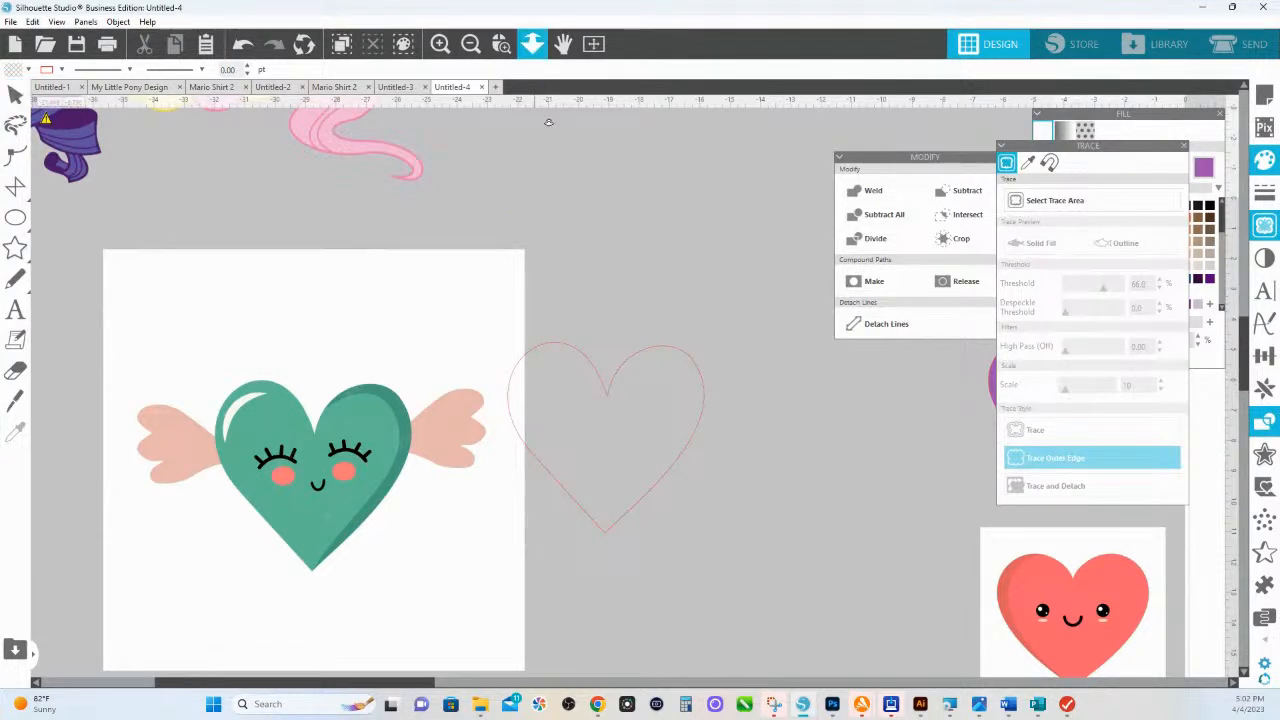
Step: Move the traced wingless heart outline over near the red heart and shift the green heart picture into the free space
scroll(600, 395, down, 2)
drag(617, 486, 837, 550)
drag(523, 520, 650, 527)
Step: Trace the outer edge of the green heart including its wings with an 87% threshold and move the picture off the outline
click(1031, 204)
mouse_move(378, 343)
mouse_down()
mouse_move(491, 391)
mouse_move(702, 560)
mouse_up()
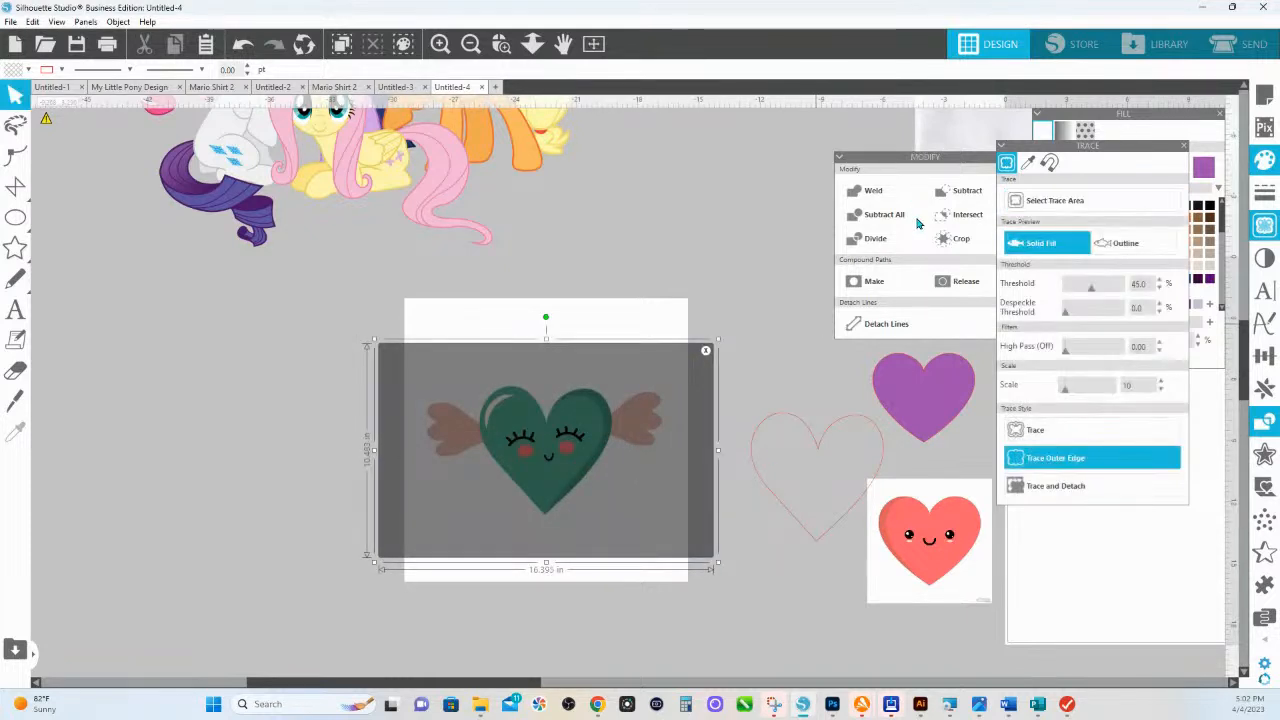
drag(1107, 292, 1116, 290)
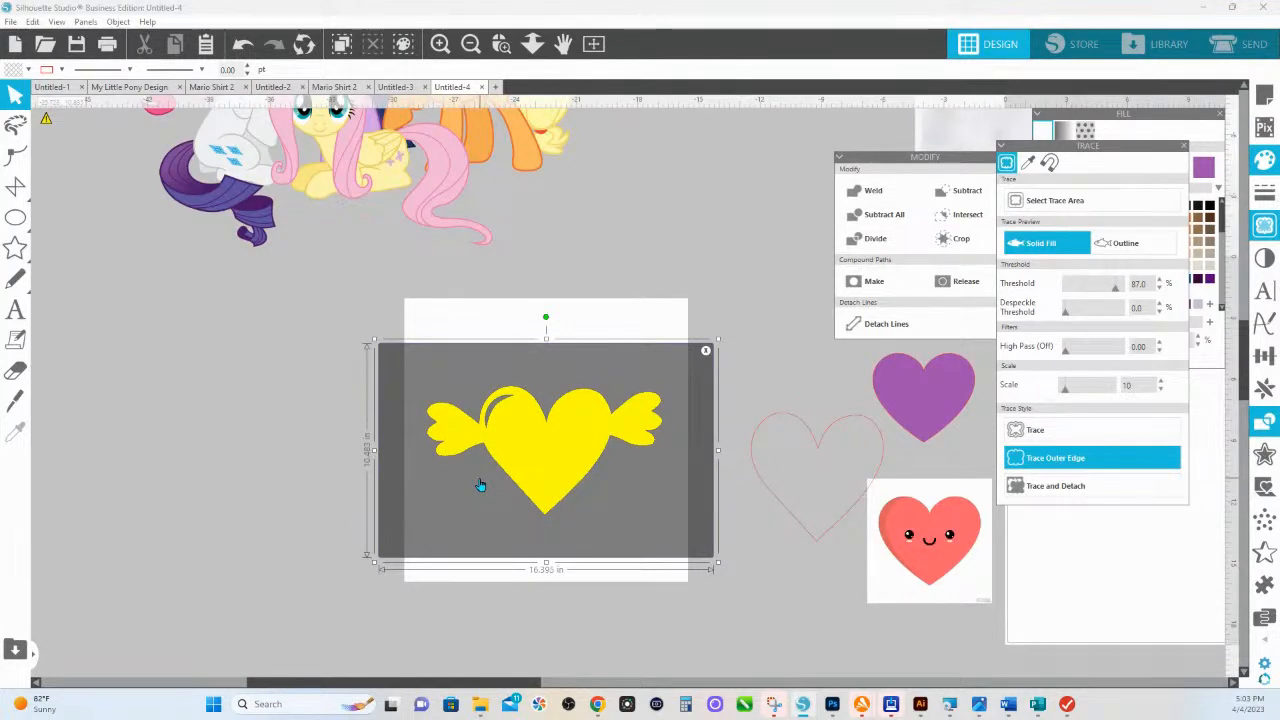
click(1048, 459)
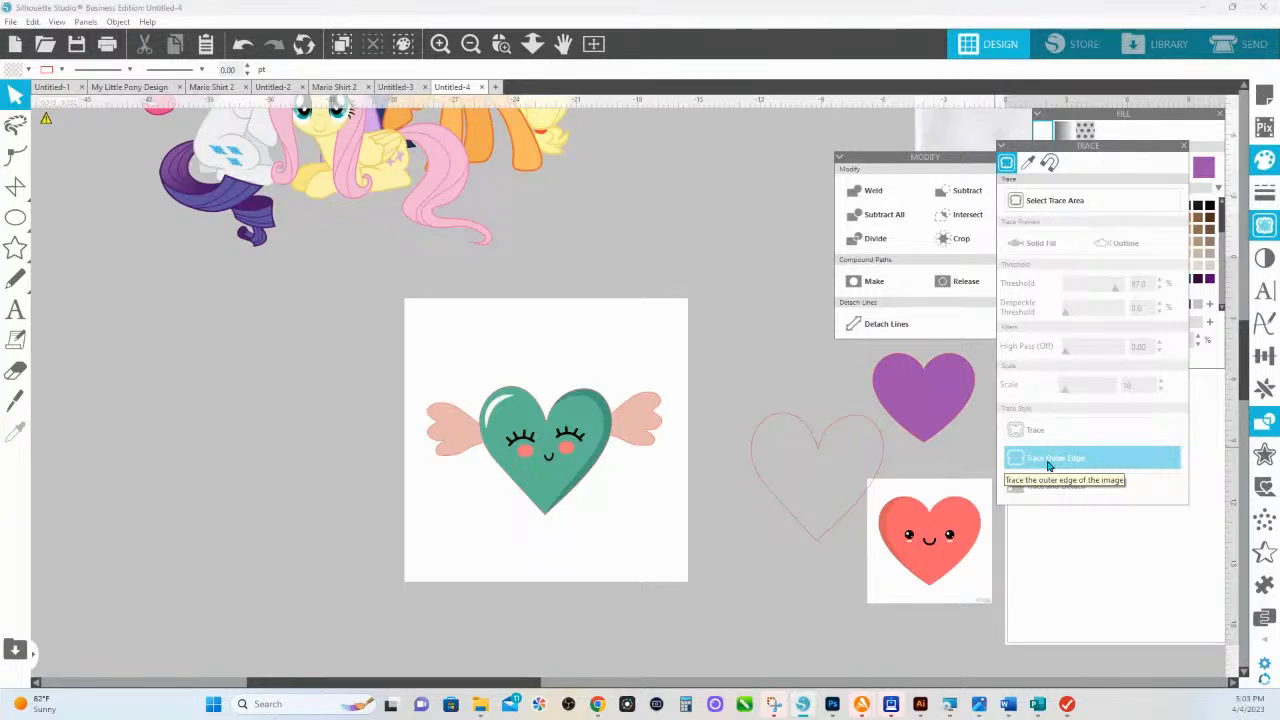
click(1048, 466)
drag(607, 541, 243, 551)
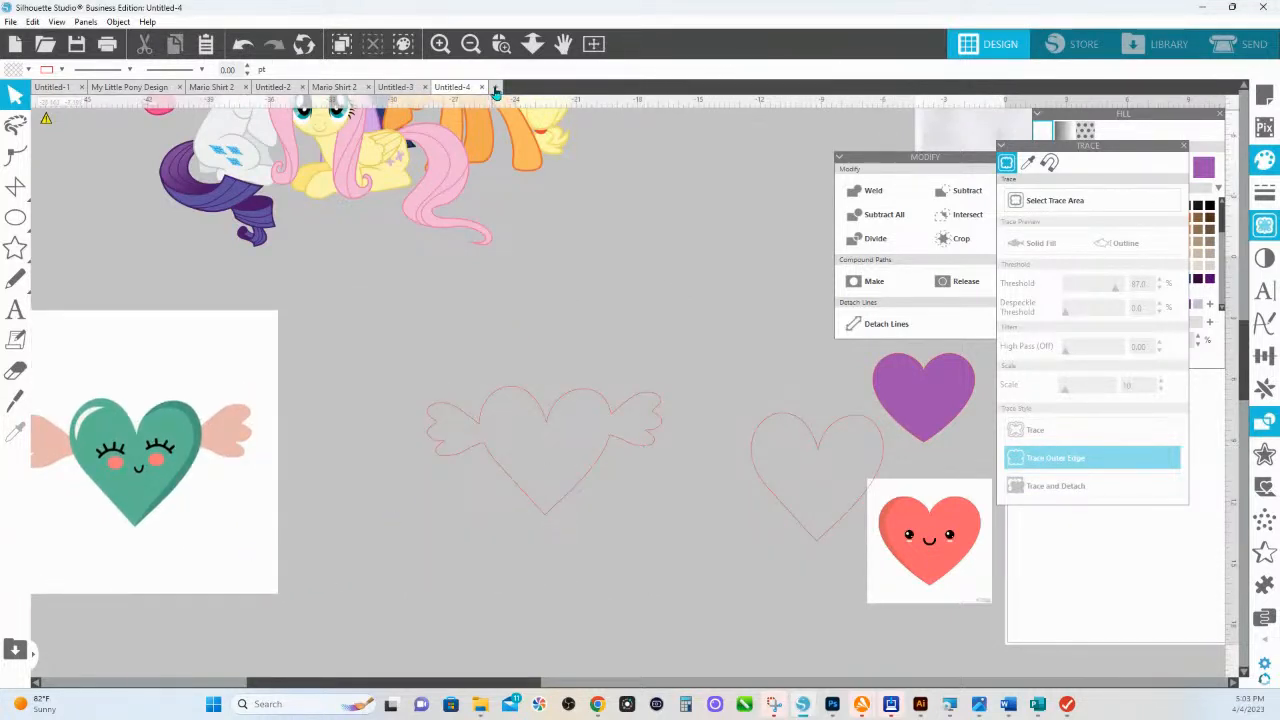
Step: Open the winged heart outline for point editing and delete all the points forming its right wing
click(501, 43)
mouse_move(445, 335)
mouse_down()
mouse_move(551, 439)
mouse_move(790, 584)
mouse_up()
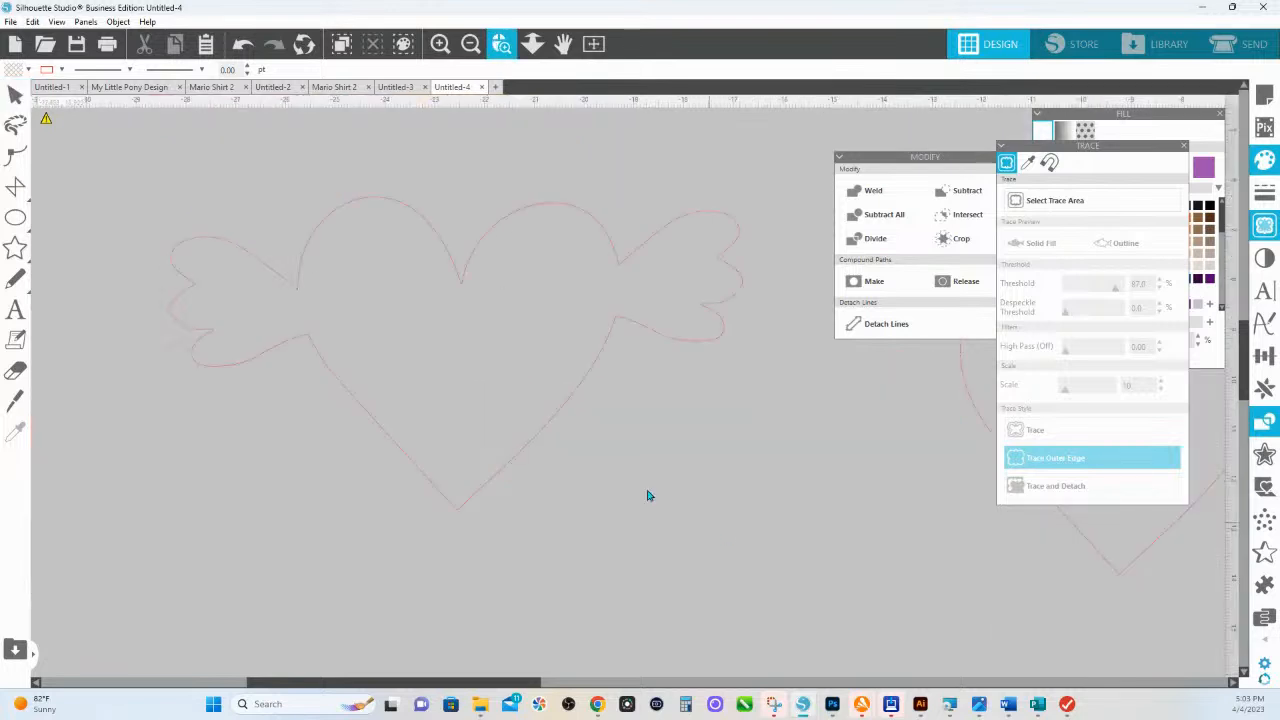
double_click(657, 335)
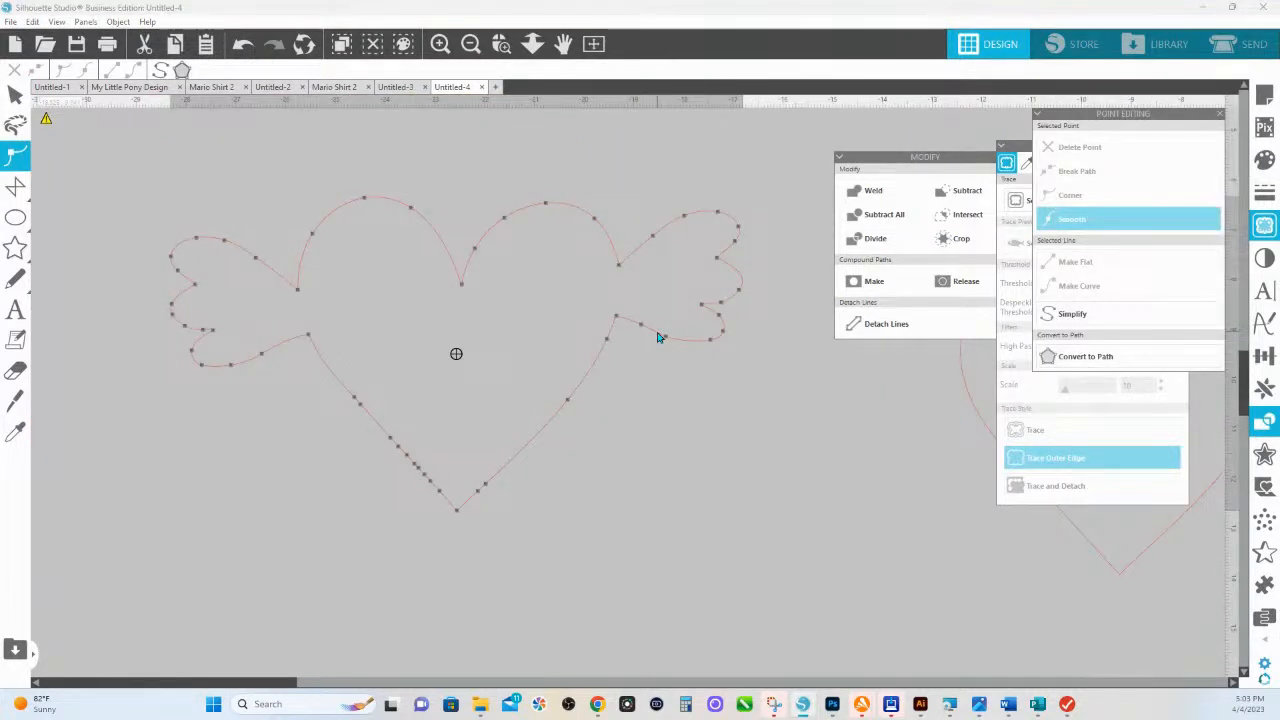
drag(820, 407, 630, 202)
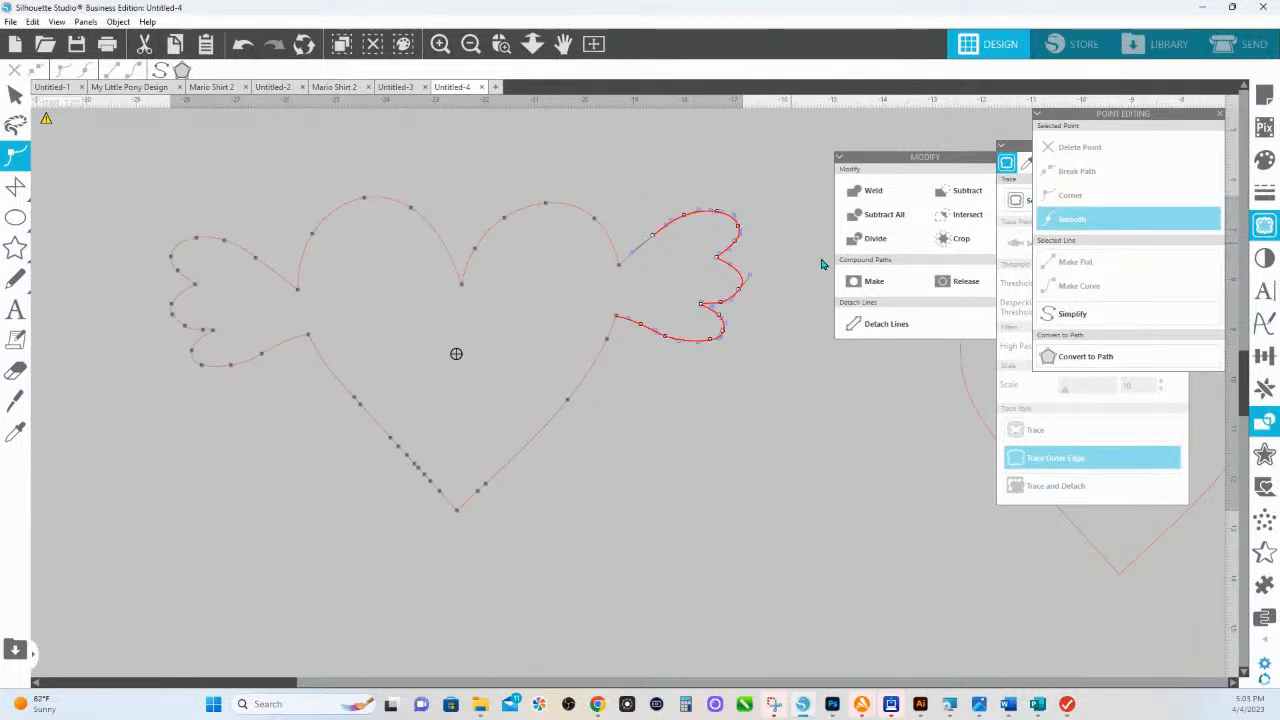
click(1077, 147)
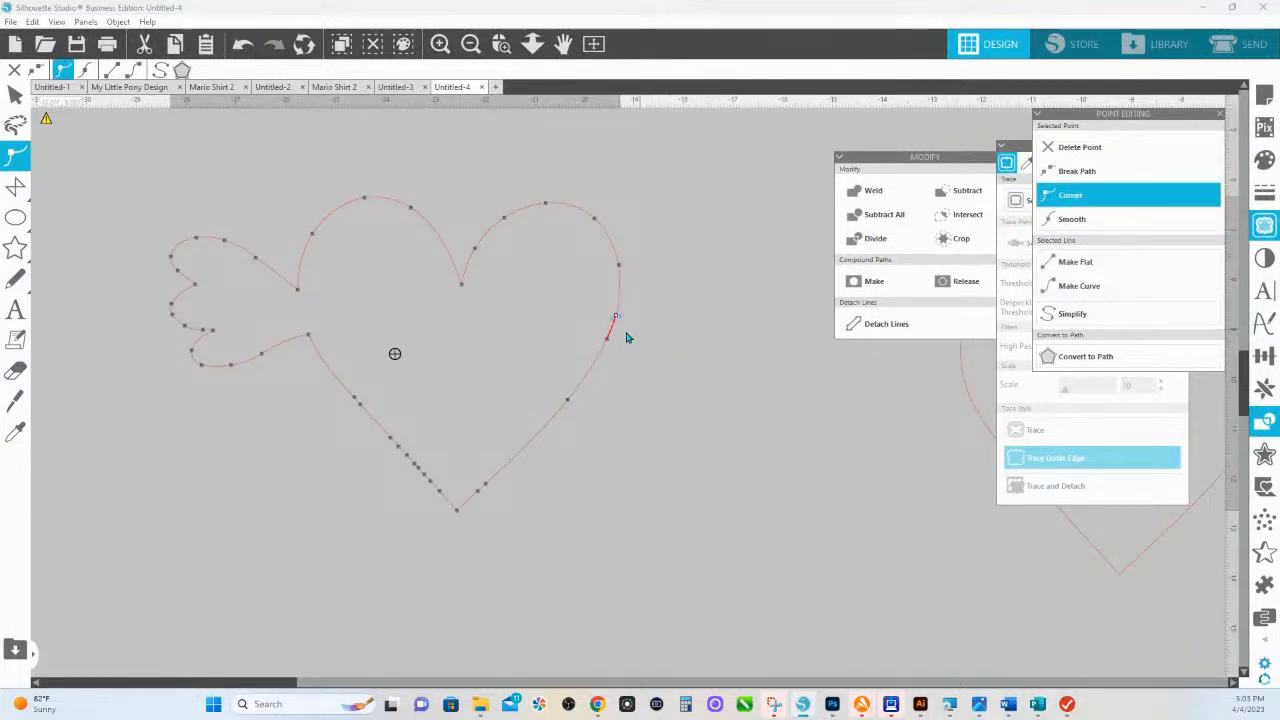
Step: Select and delete all the points forming the left wing of the heart outline
drag(126, 208, 243, 374)
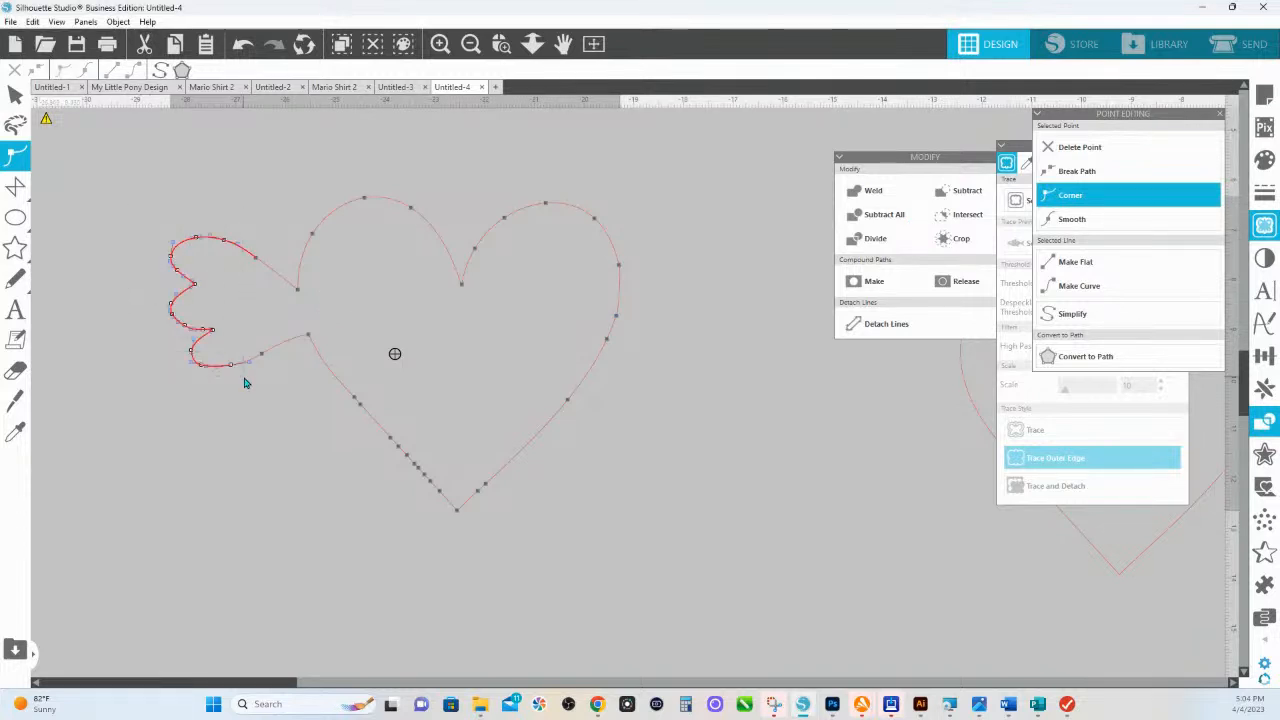
drag(351, 454, 626, 480)
drag(400, 250, 552, 445)
click(1062, 150)
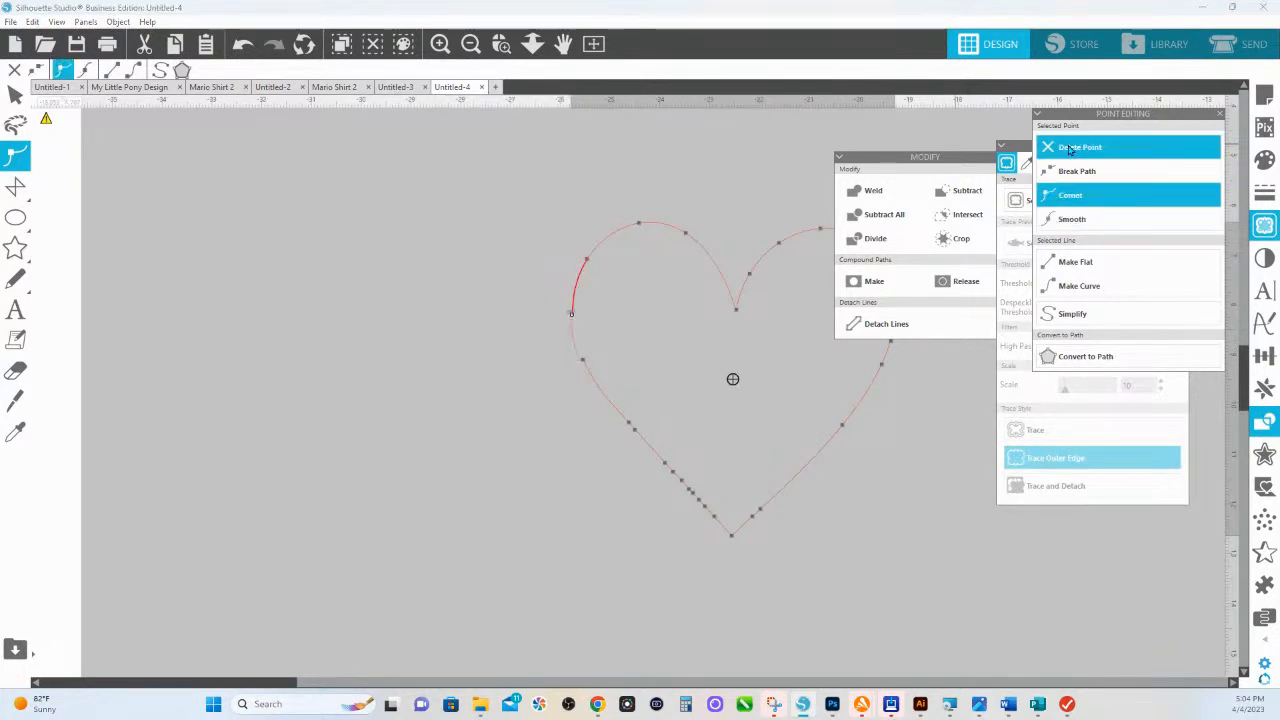
Step: Adjust the two points on the heart outline's left side to round the curve where the wing was, and leave point editing
click(584, 361)
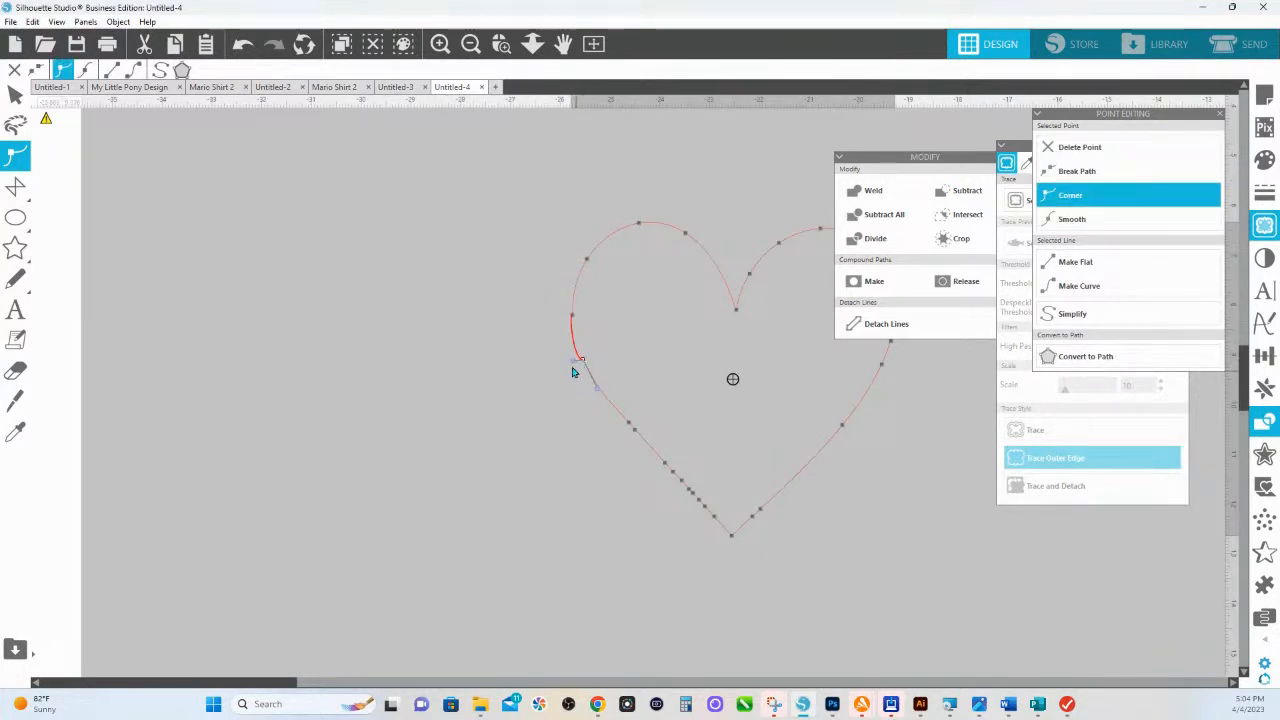
click(572, 316)
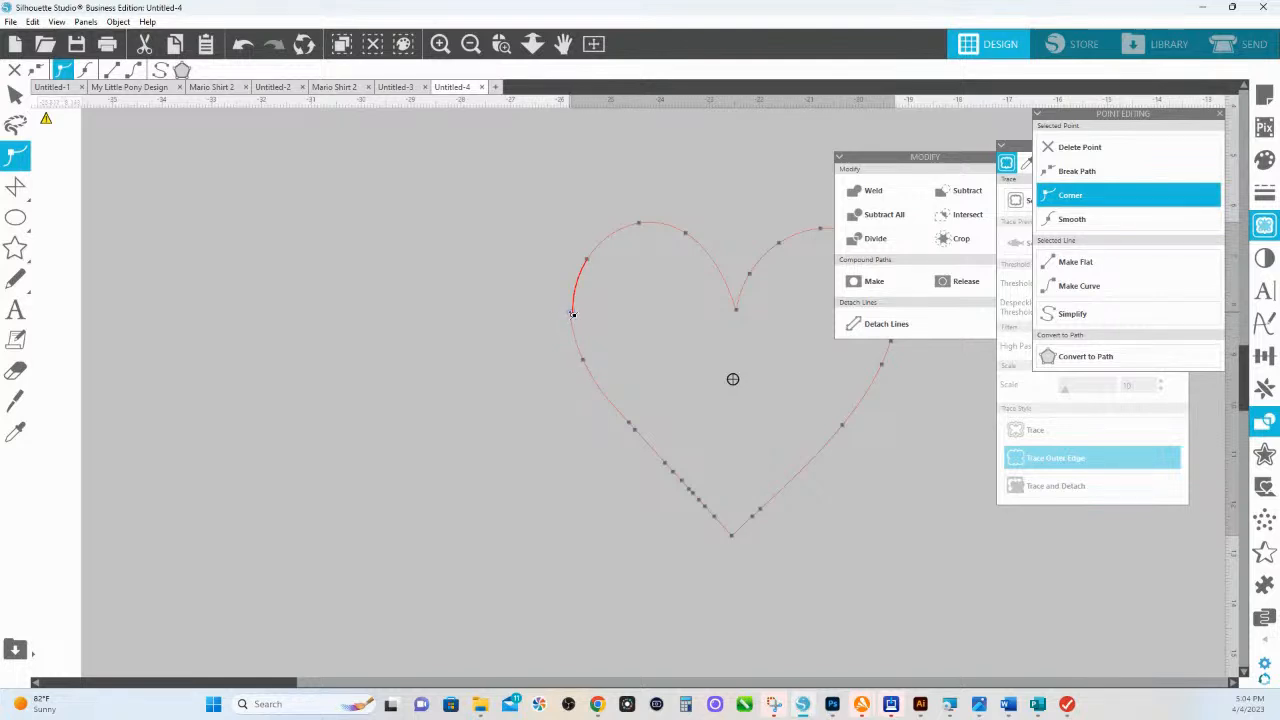
drag(572, 315, 568, 311)
click(584, 361)
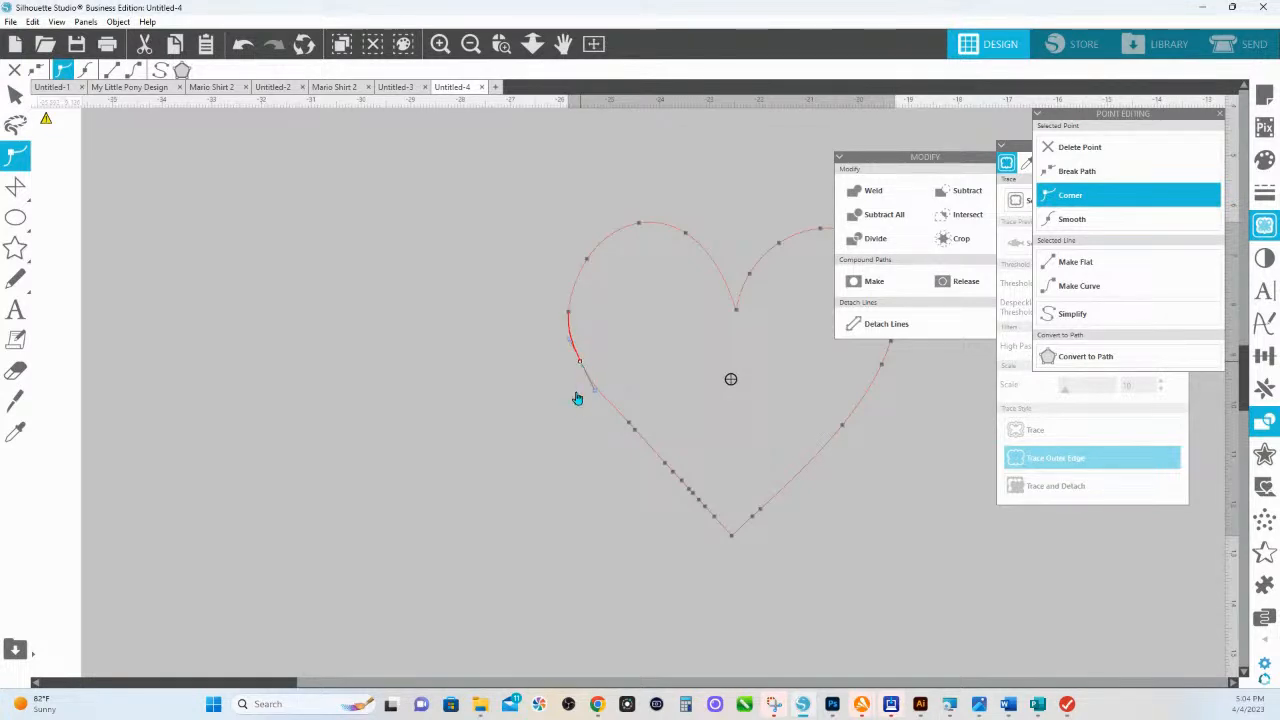
click(575, 411)
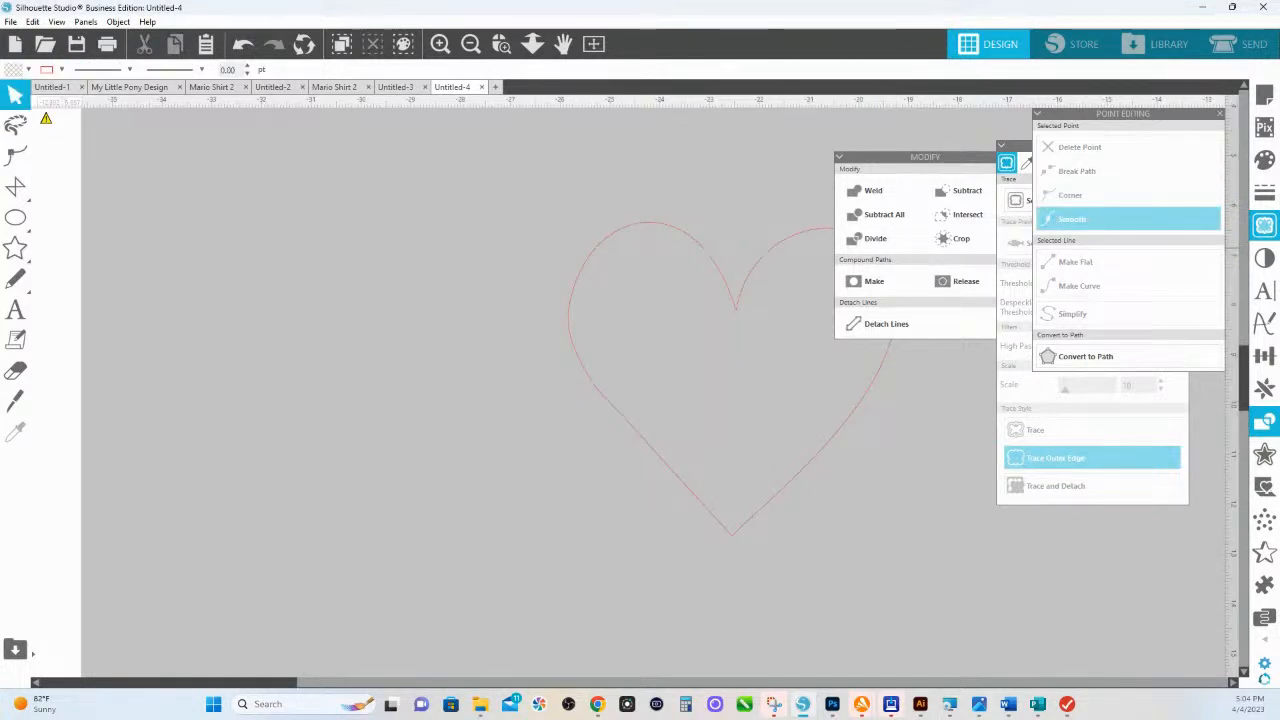
Step: Spread the green heart picture and the two heart outlines apart in the open canvas area beside the birthday T-shirt picture
click(529, 48)
drag(527, 358, 530, 160)
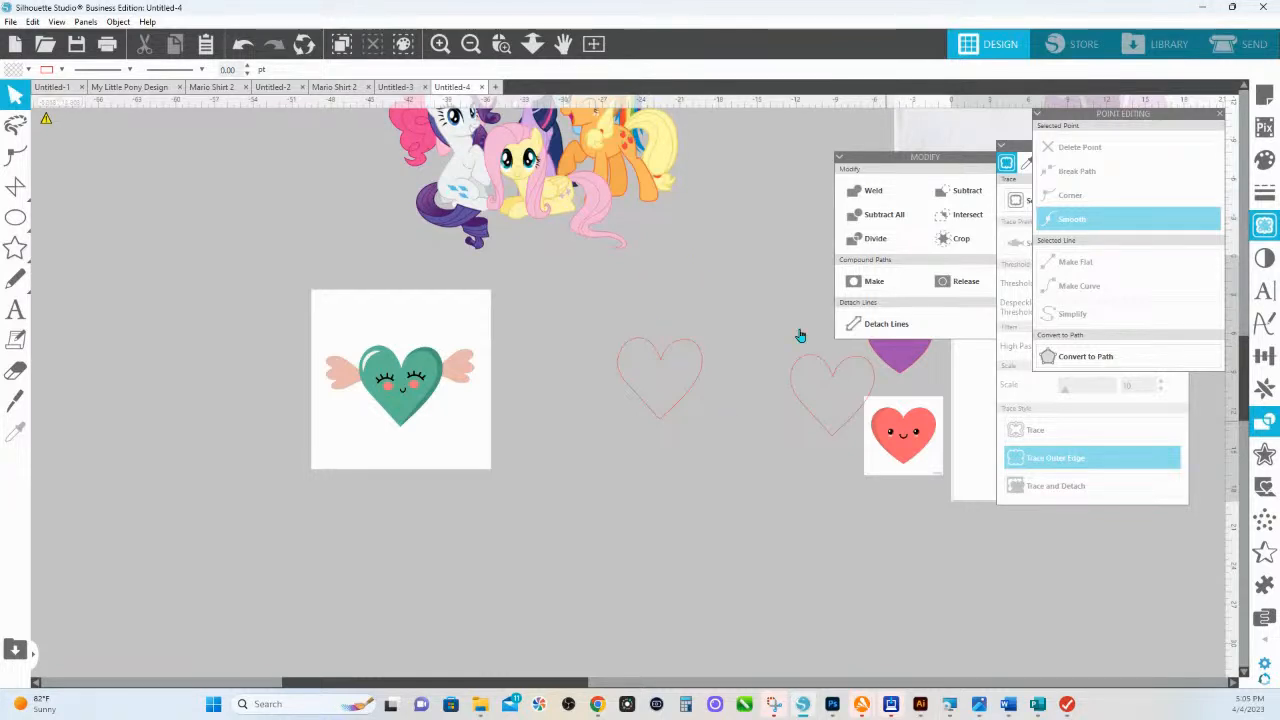
scroll(548, 414, up, 1)
drag(416, 421, 290, 497)
drag(800, 437, 705, 467)
drag(806, 539, 438, 592)
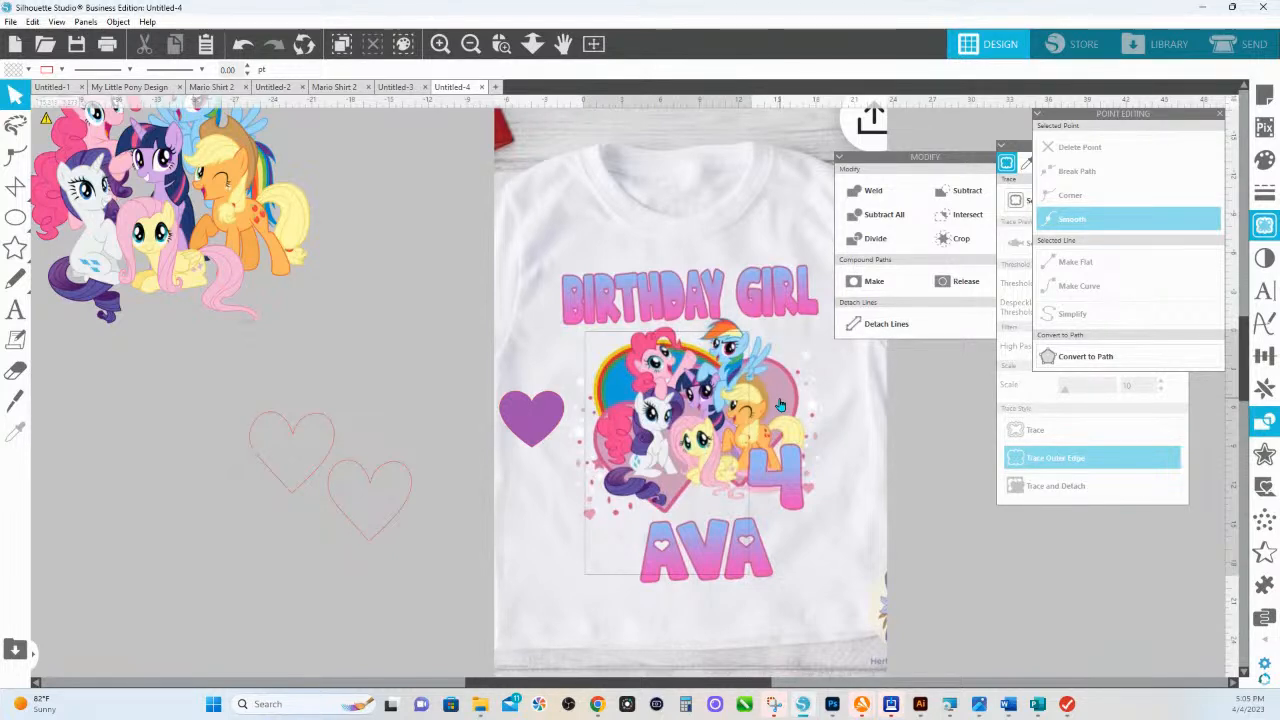
drag(320, 466, 171, 538)
Step: Enlarge the heart outline nearest the T-shirt picture to about 13.2 in wide and fill it with peach
click(366, 534)
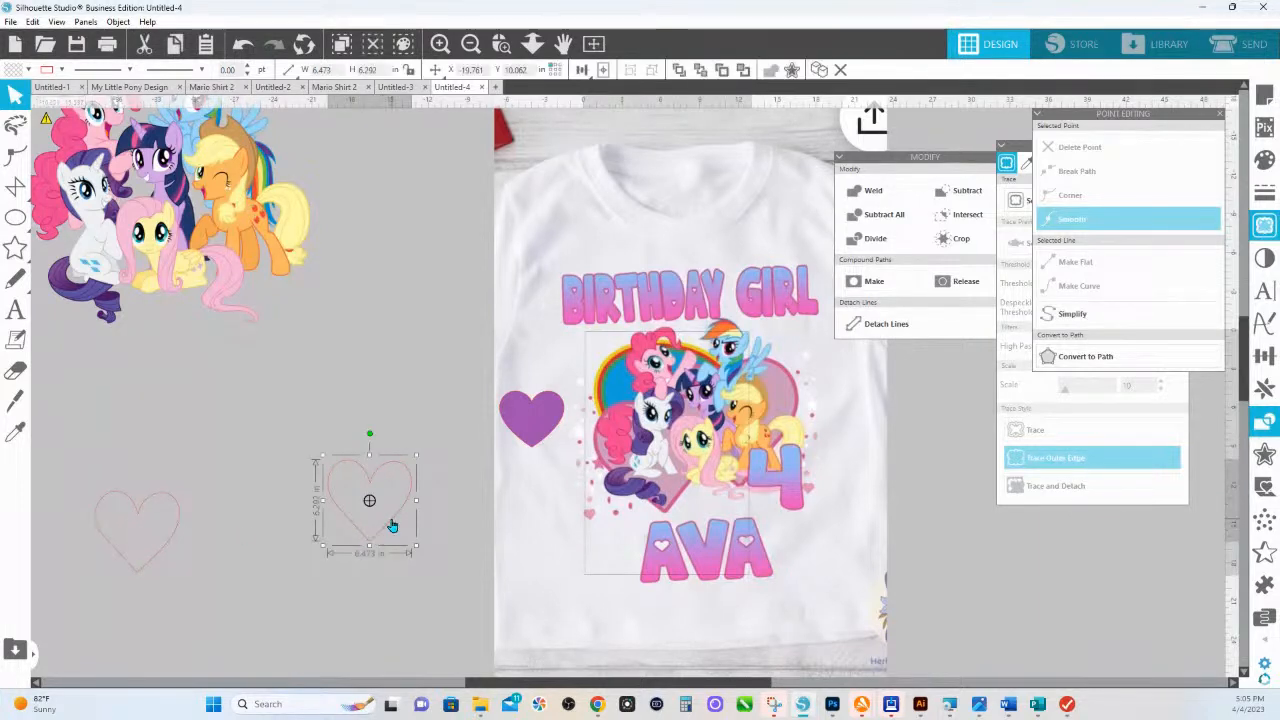
drag(405, 521, 638, 309)
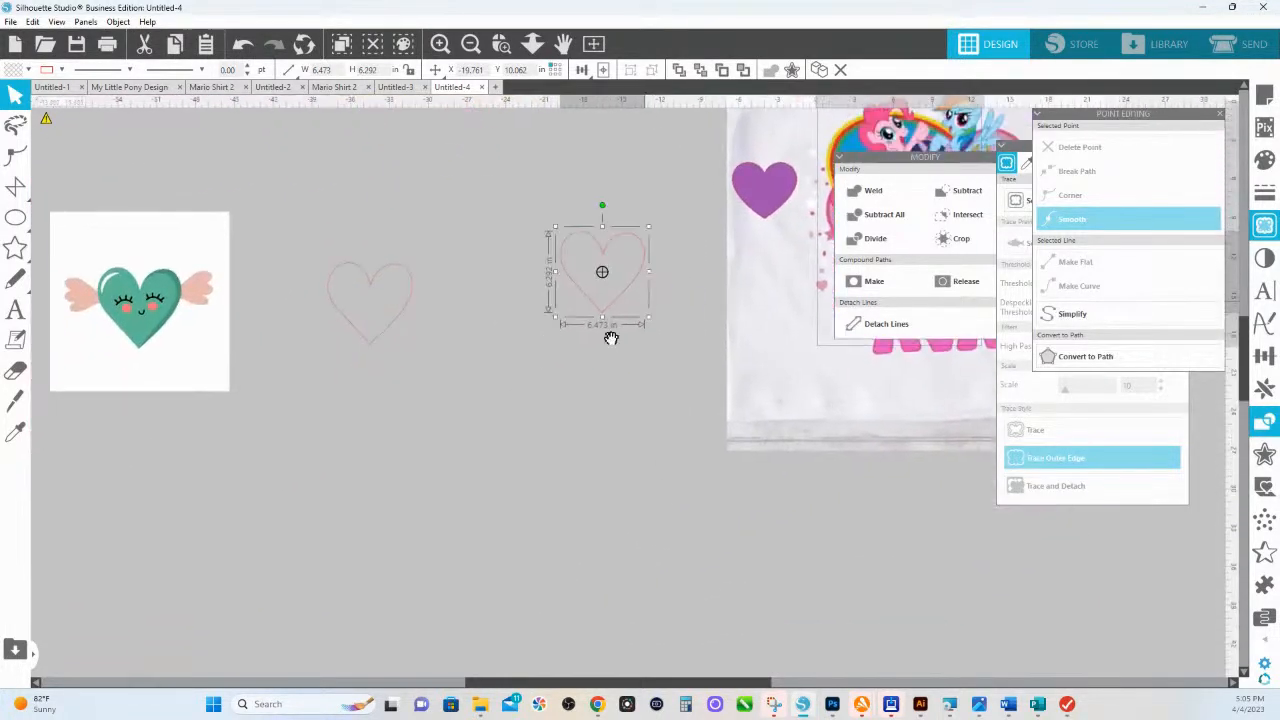
drag(549, 323, 462, 403)
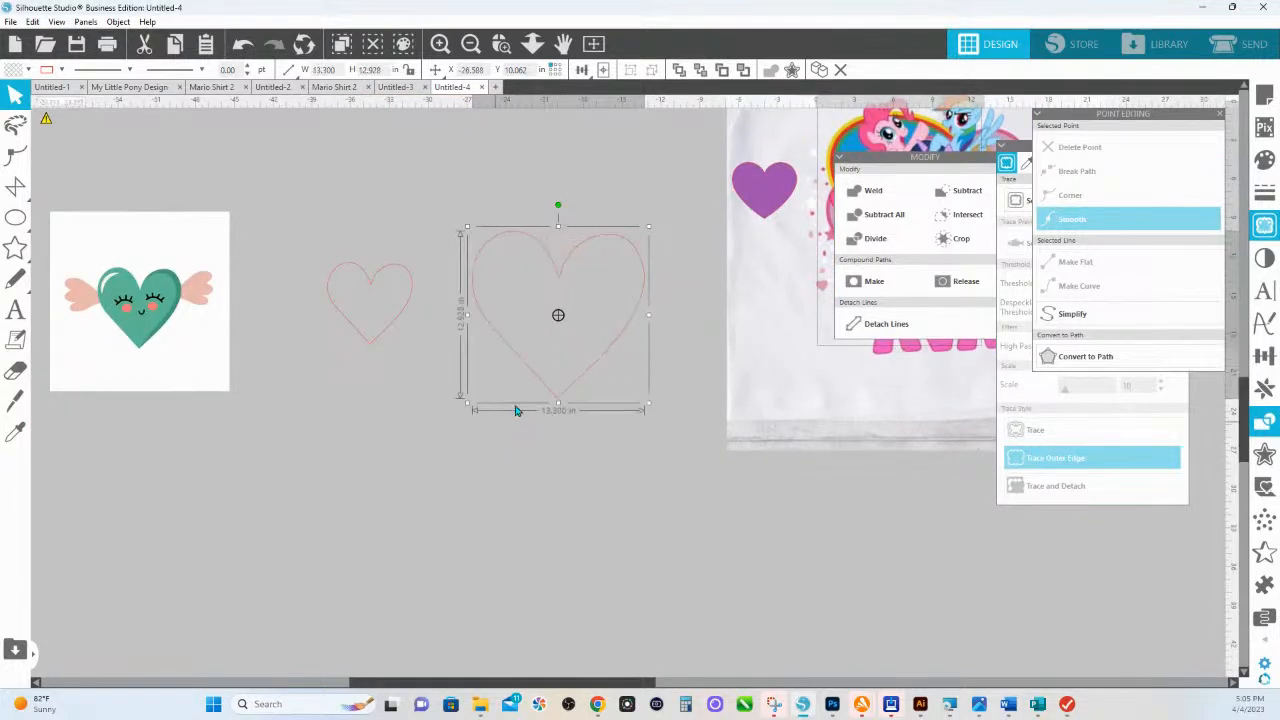
click(1264, 160)
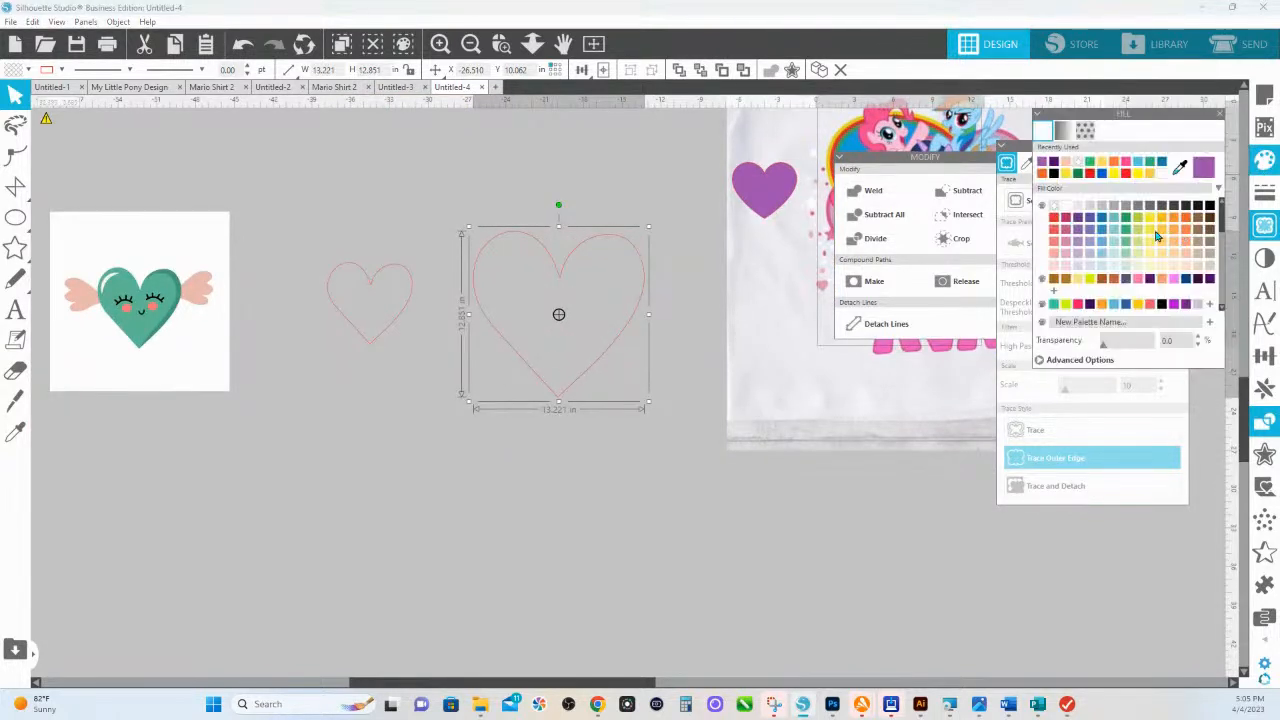
click(1066, 164)
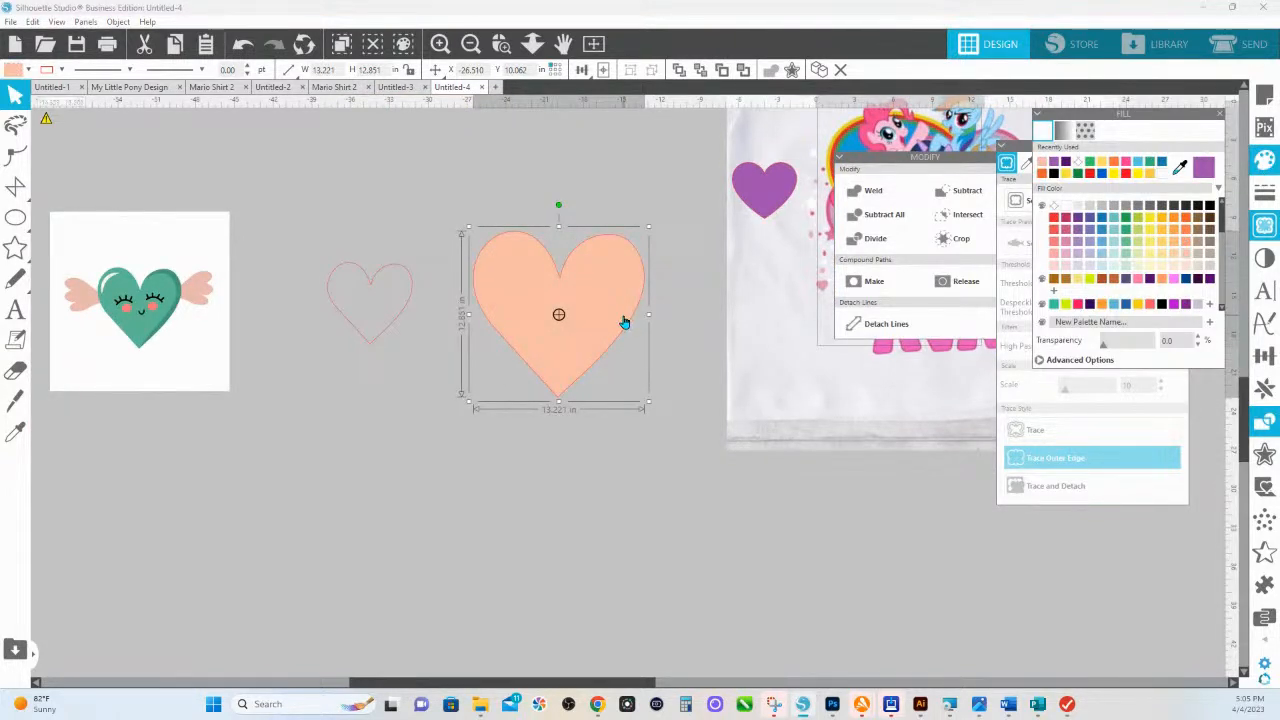
Step: Create an outward offset of 0.435 in with rounded corners around the peach heart
click(1262, 457)
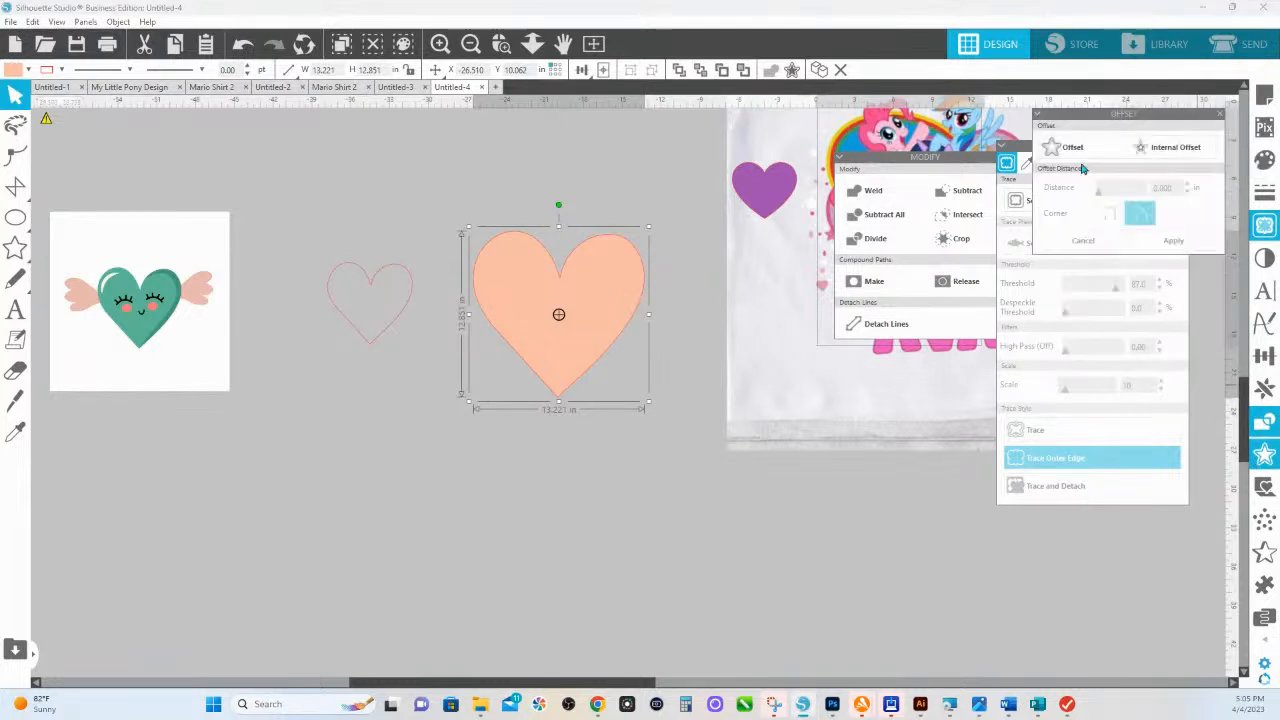
click(1076, 150)
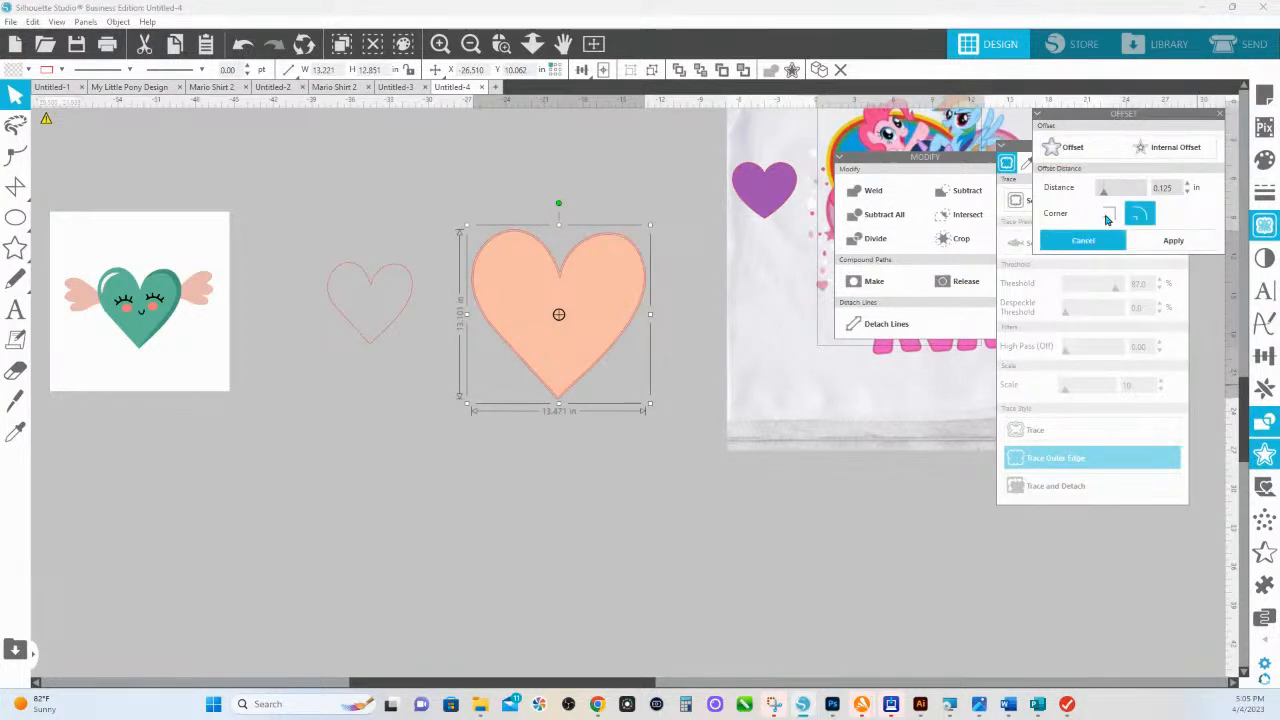
drag(1105, 198, 1119, 197)
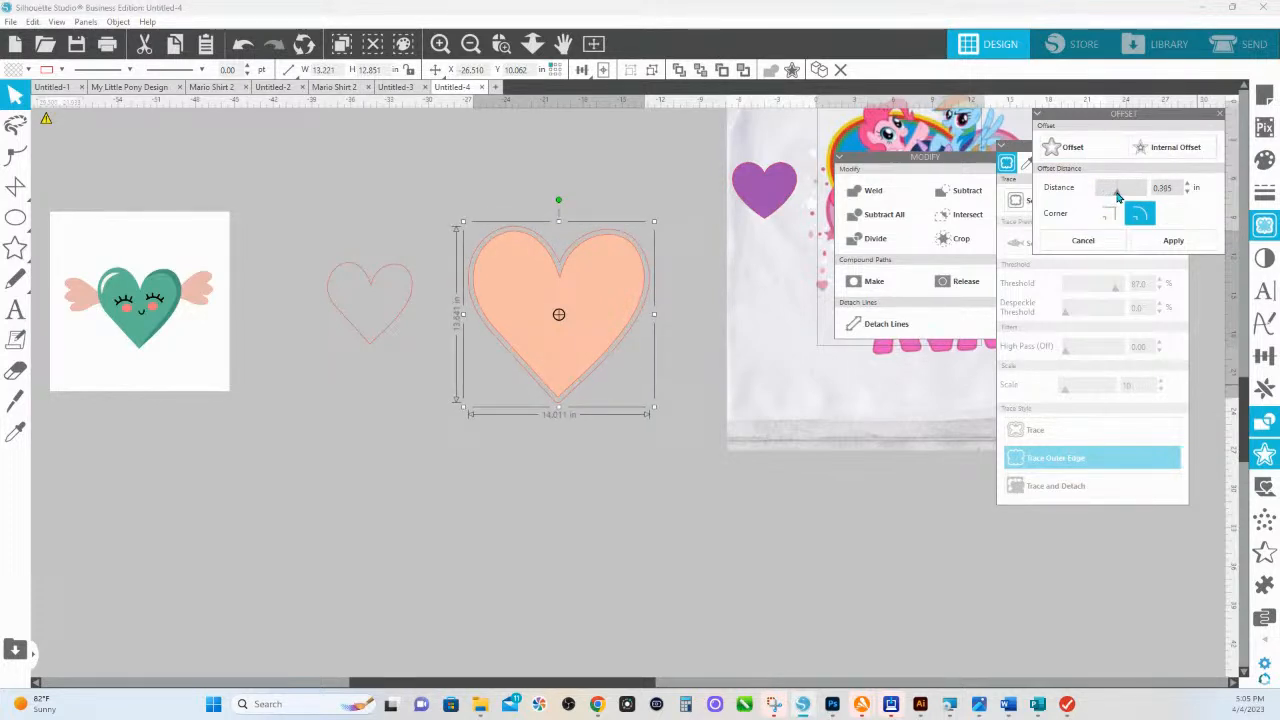
drag(1117, 196, 1120, 196)
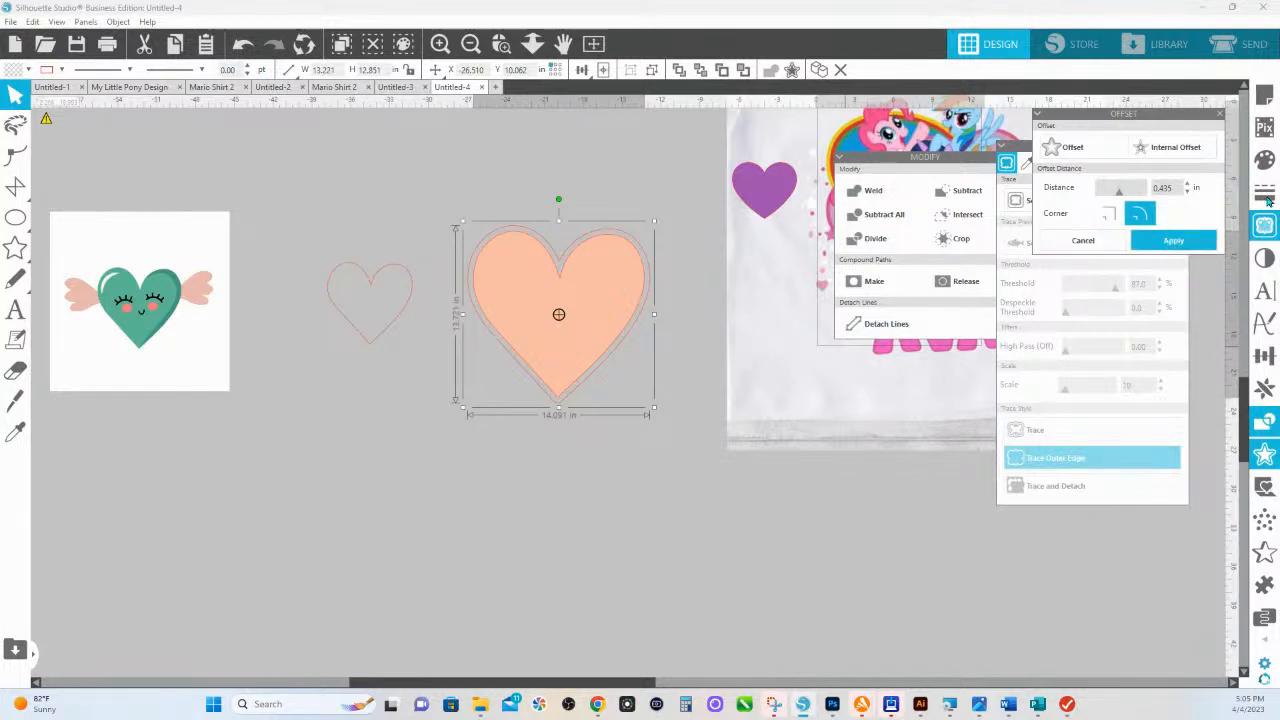
Step: Apply the offset and fill the new outer heart with red
click(1170, 240)
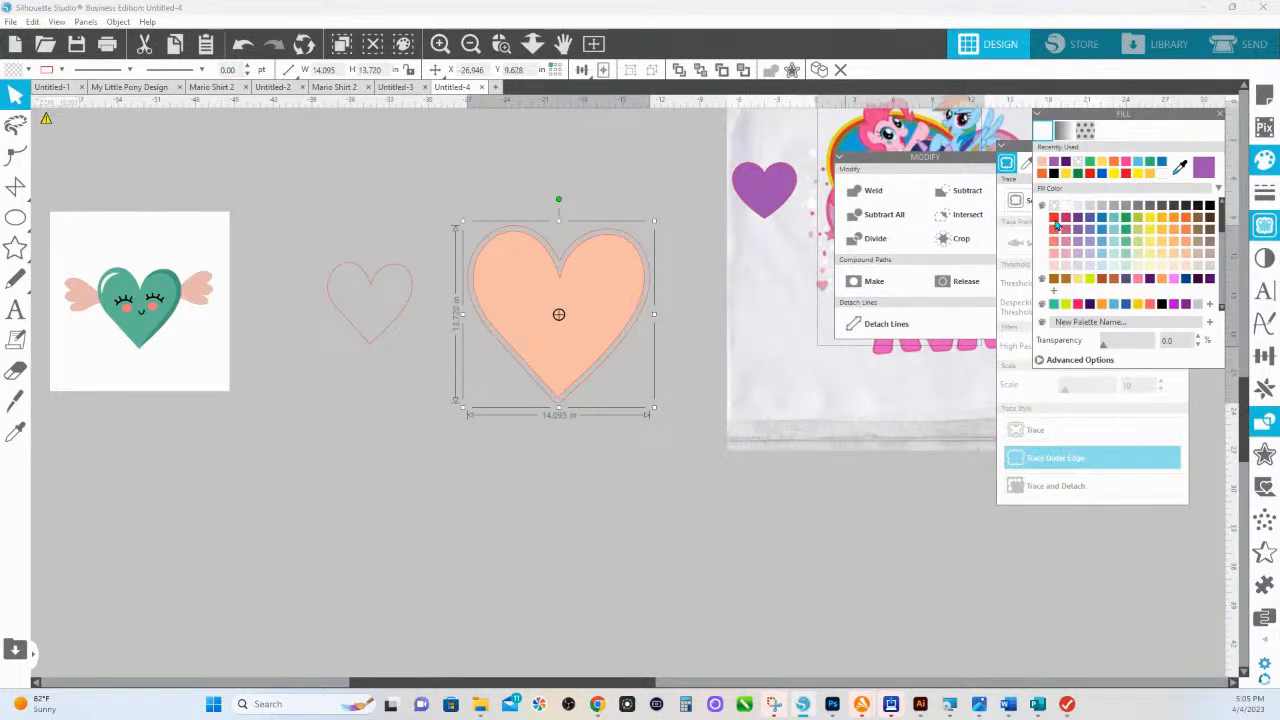
click(1054, 218)
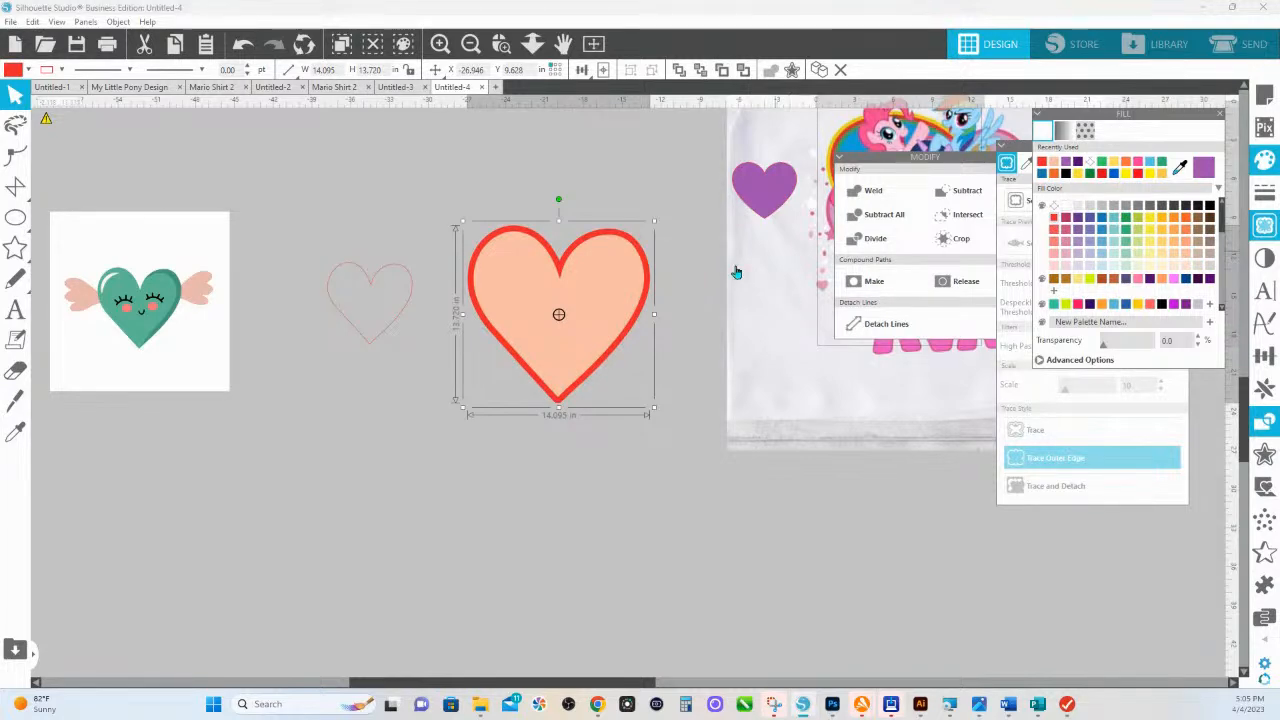
Step: Close the Modify and Trace windows that cover the birthday T-shirt picture, keeping the outer heart selected
drag(686, 414, 565, 542)
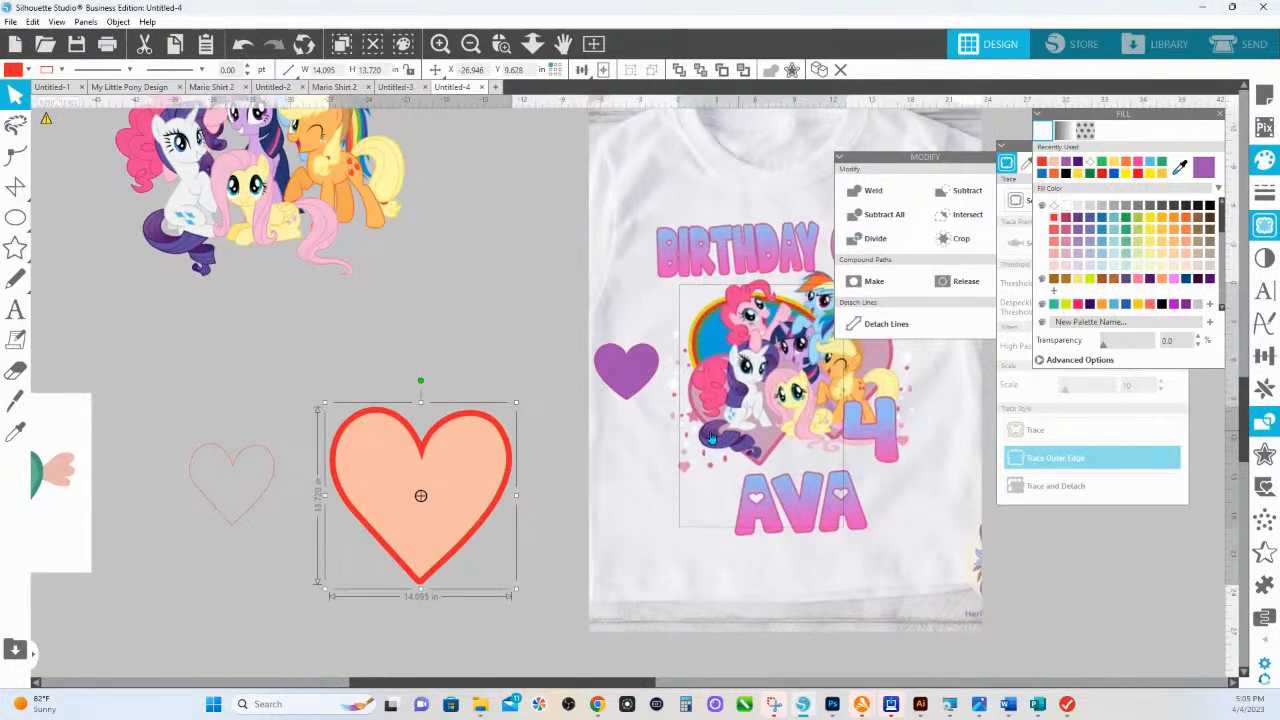
drag(517, 400, 631, 263)
drag(667, 353, 701, 366)
drag(980, 158, 966, 447)
click(965, 443)
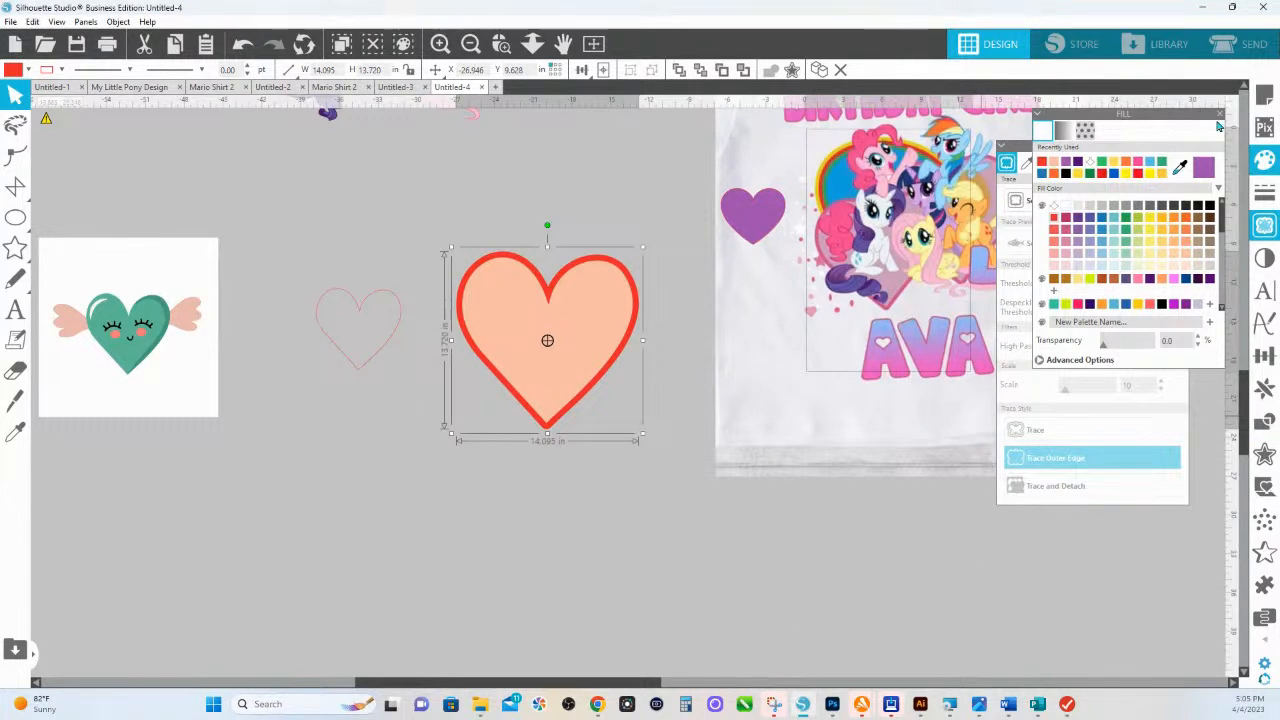
click(1023, 160)
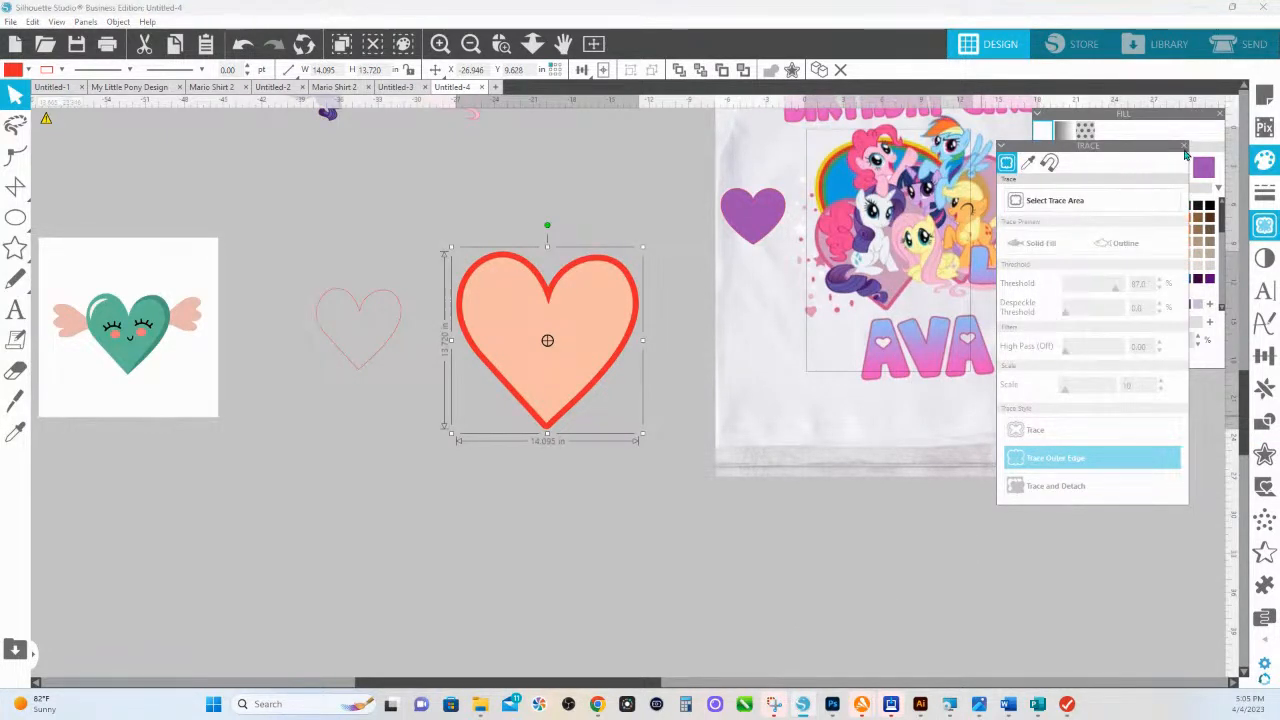
click(1187, 150)
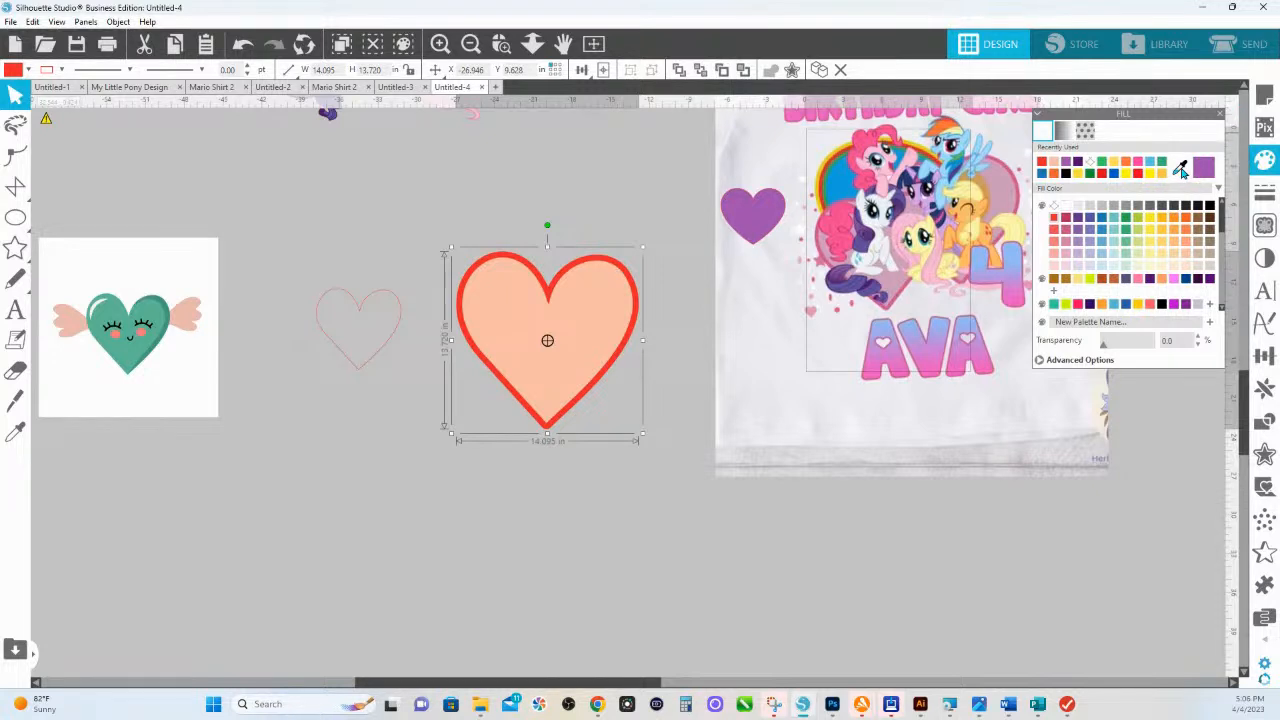
Step: Recolor the outer heart dark pink and the inner heart light mauve pink, sampling both colors from the heart in the T-shirt picture
click(1181, 168)
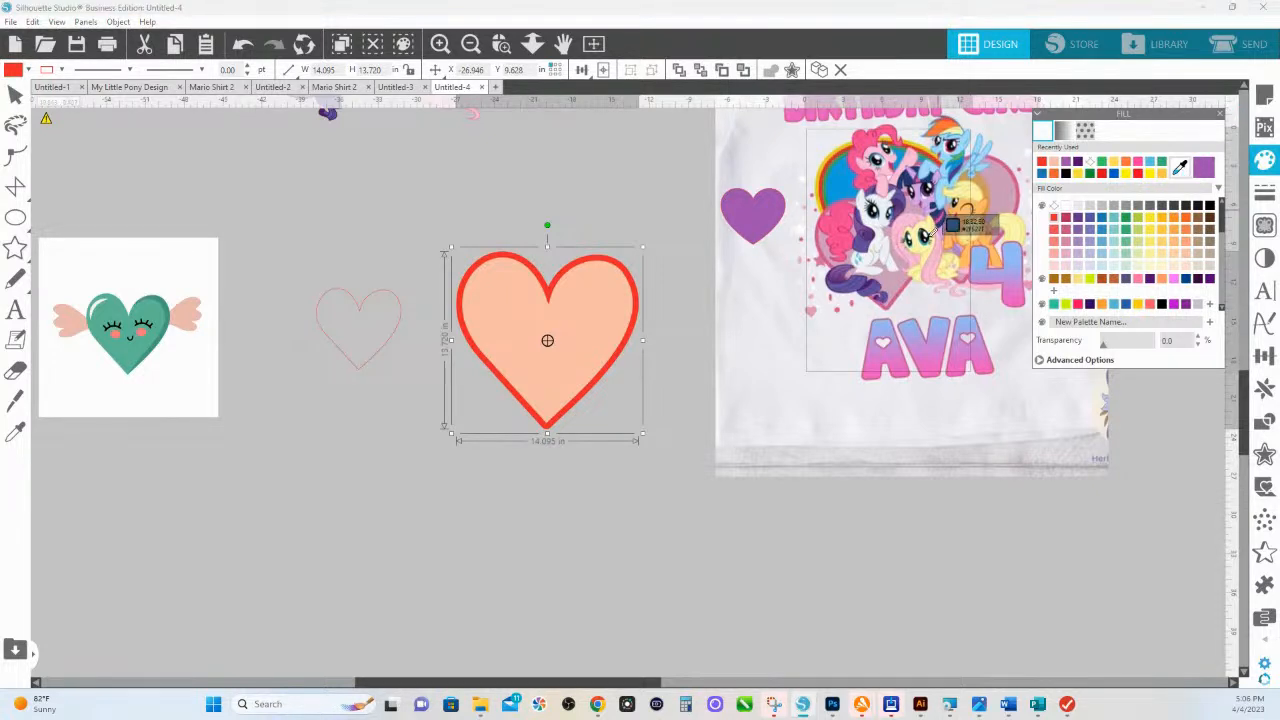
click(891, 308)
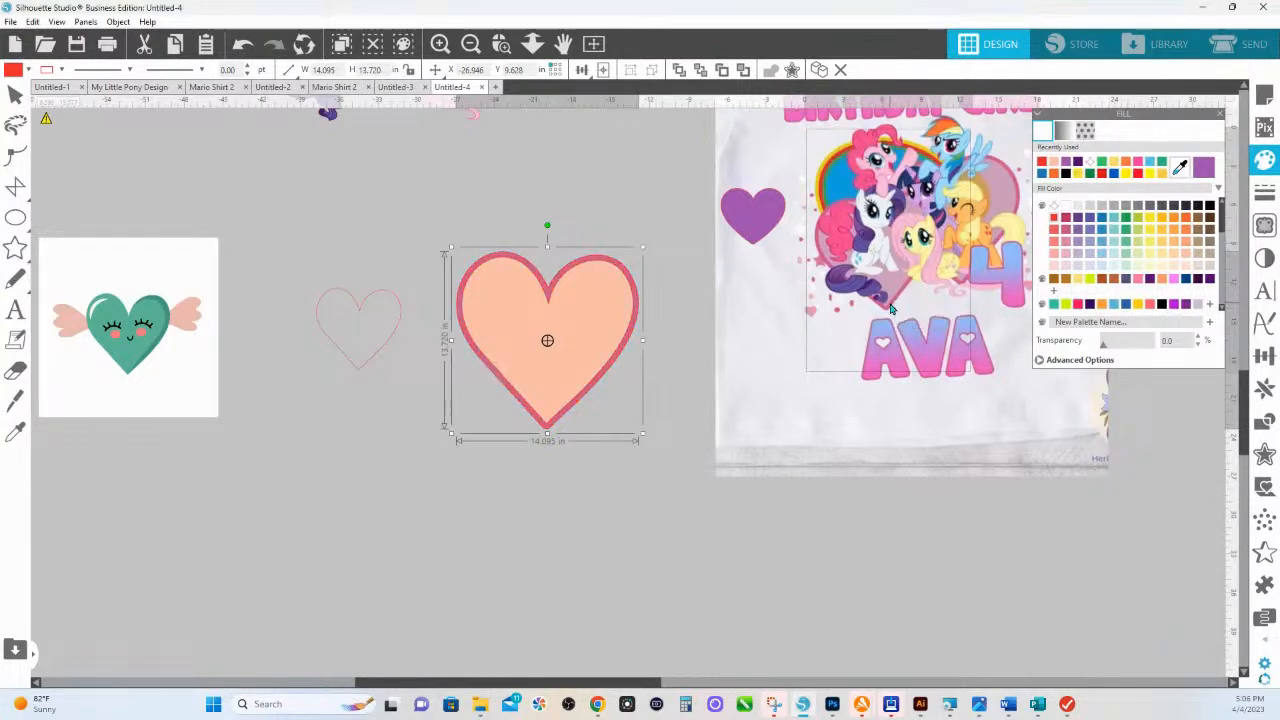
click(606, 323)
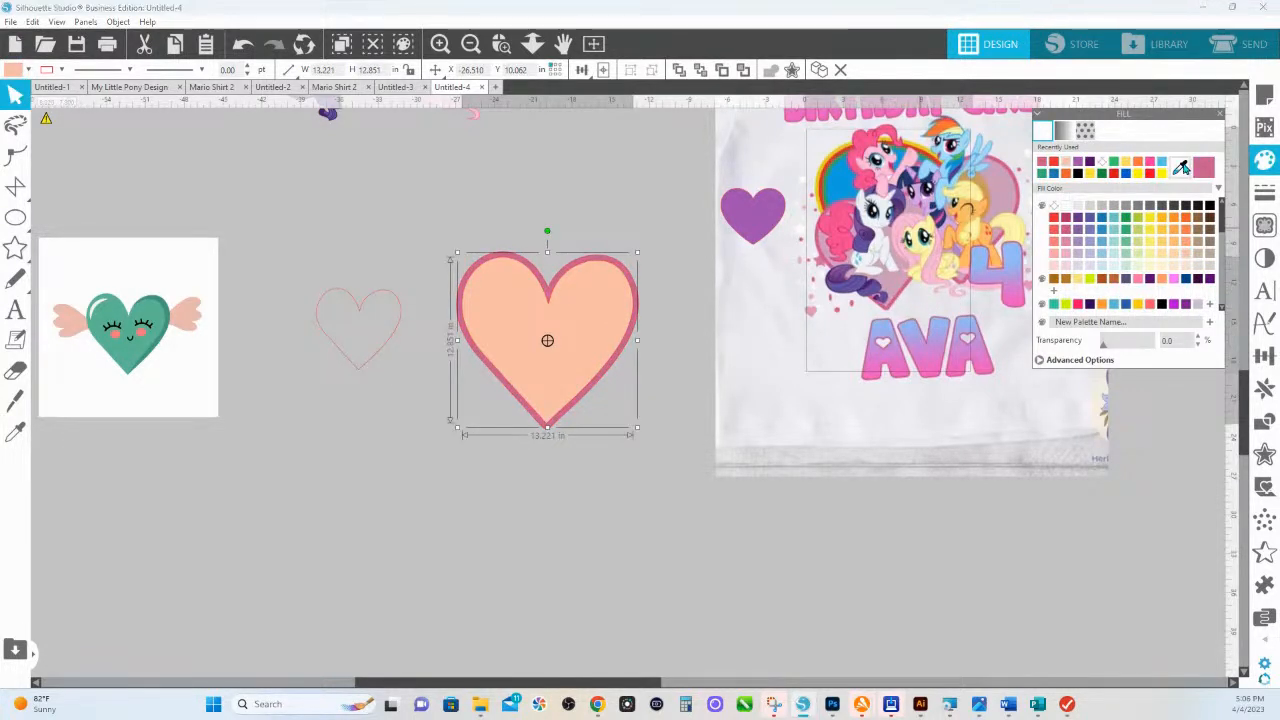
click(1181, 167)
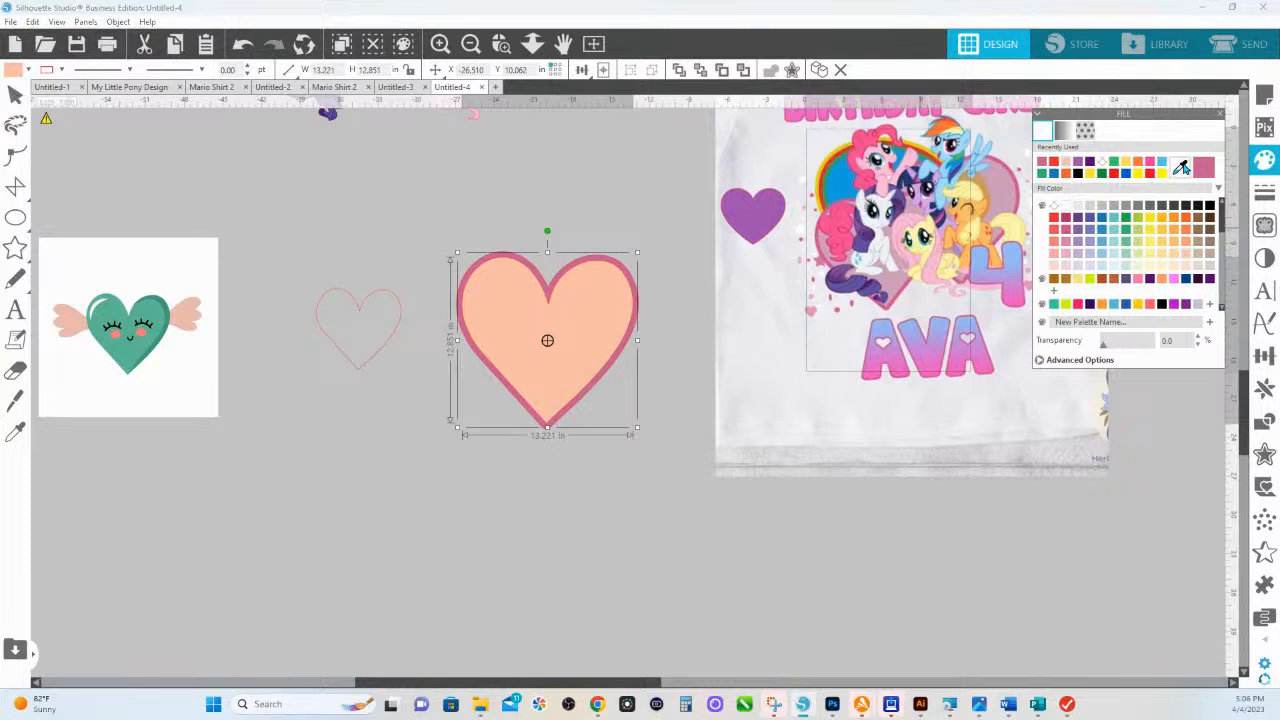
click(896, 280)
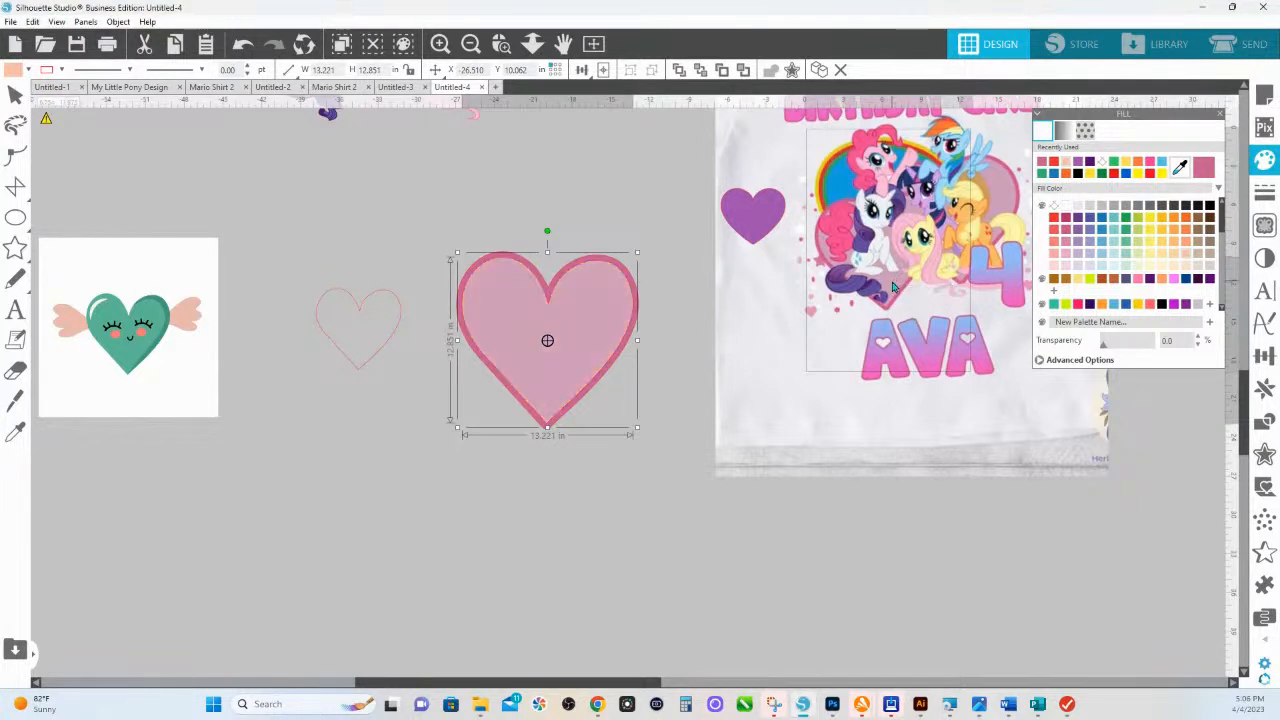
Step: Make the line color of both the inner and outer hearts transparent
click(604, 217)
click(586, 309)
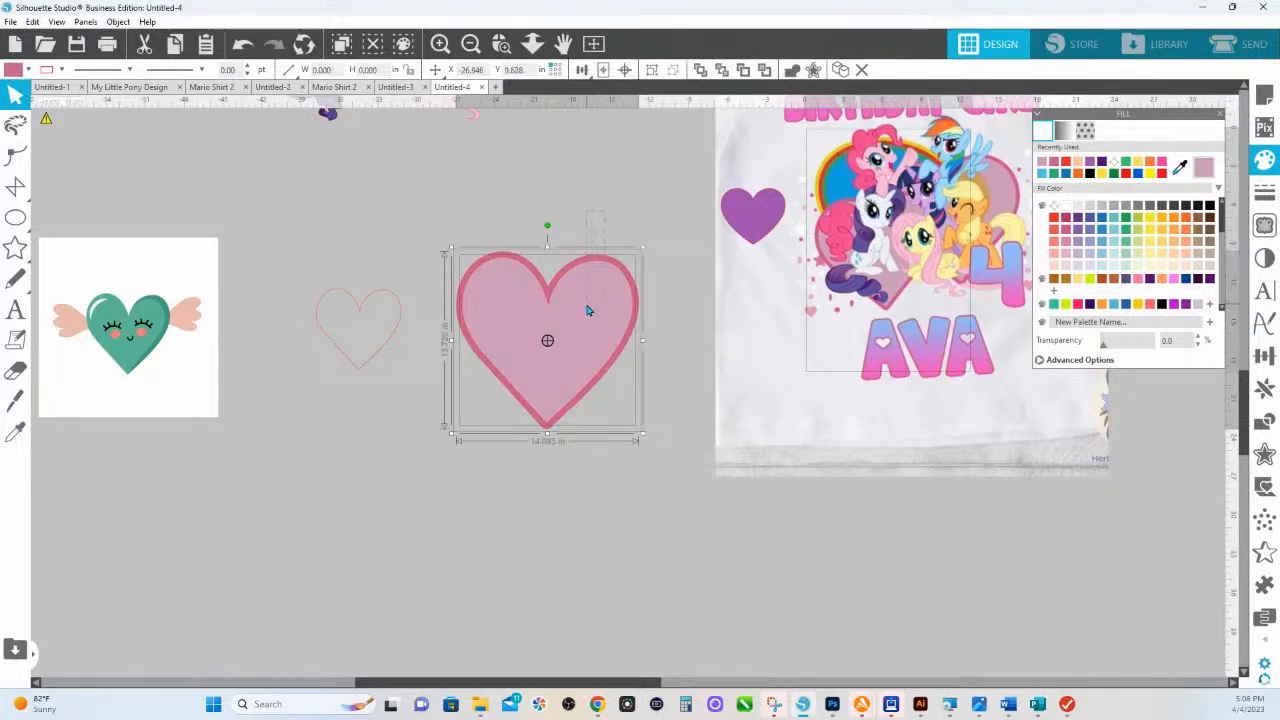
click(61, 69)
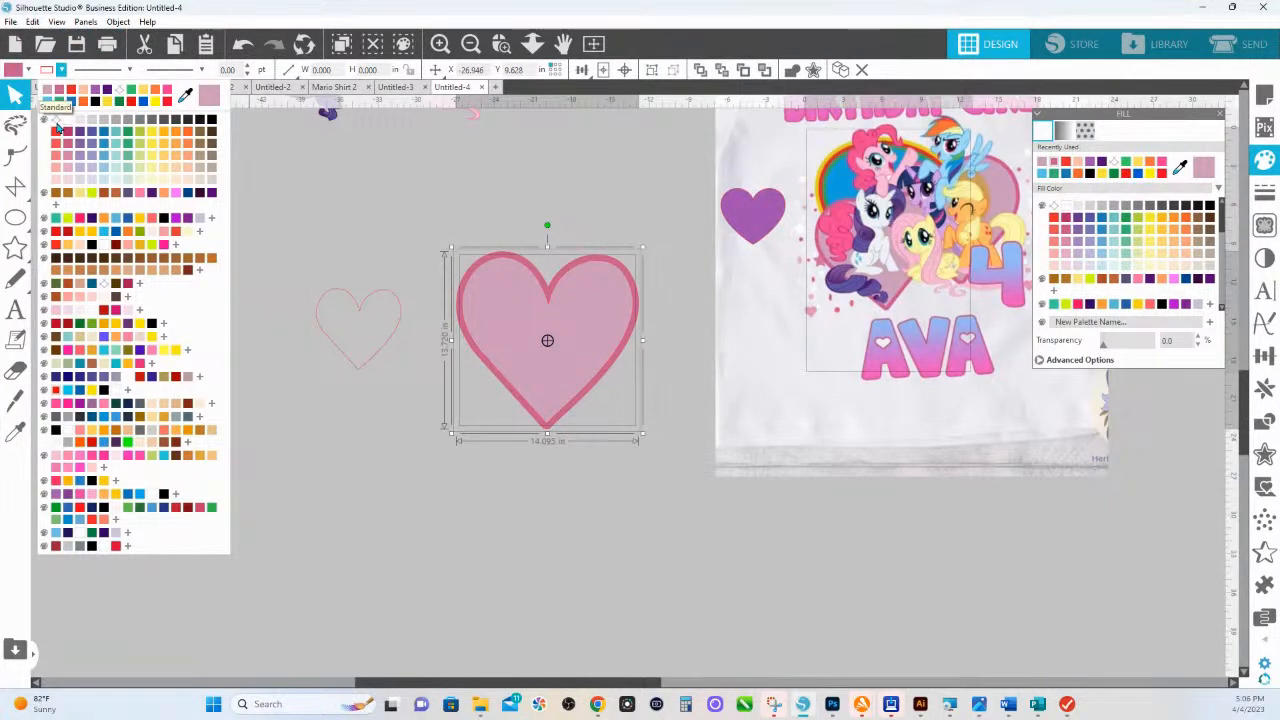
click(57, 126)
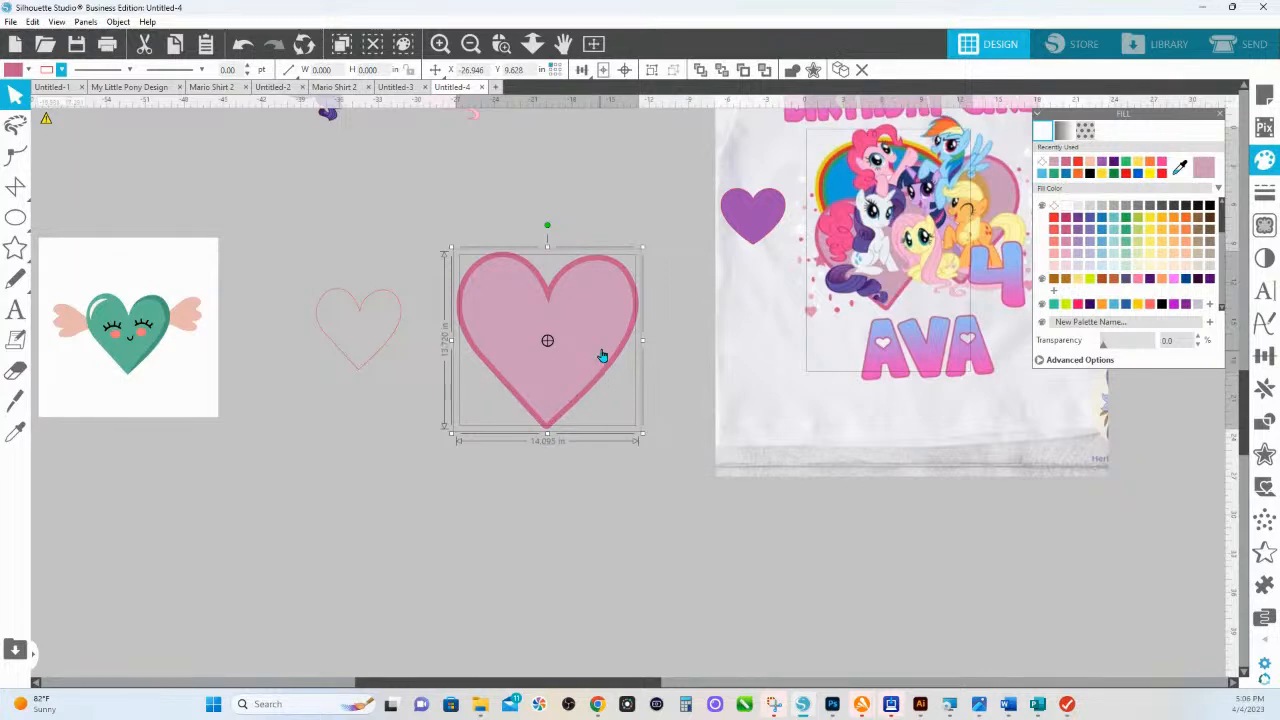
Step: Move the two layered hearts together onto the lower left part of the detached pony group artwork
click(532, 44)
scroll(544, 272, down, 1)
drag(543, 301, 535, 407)
drag(637, 437, 832, 476)
click(502, 44)
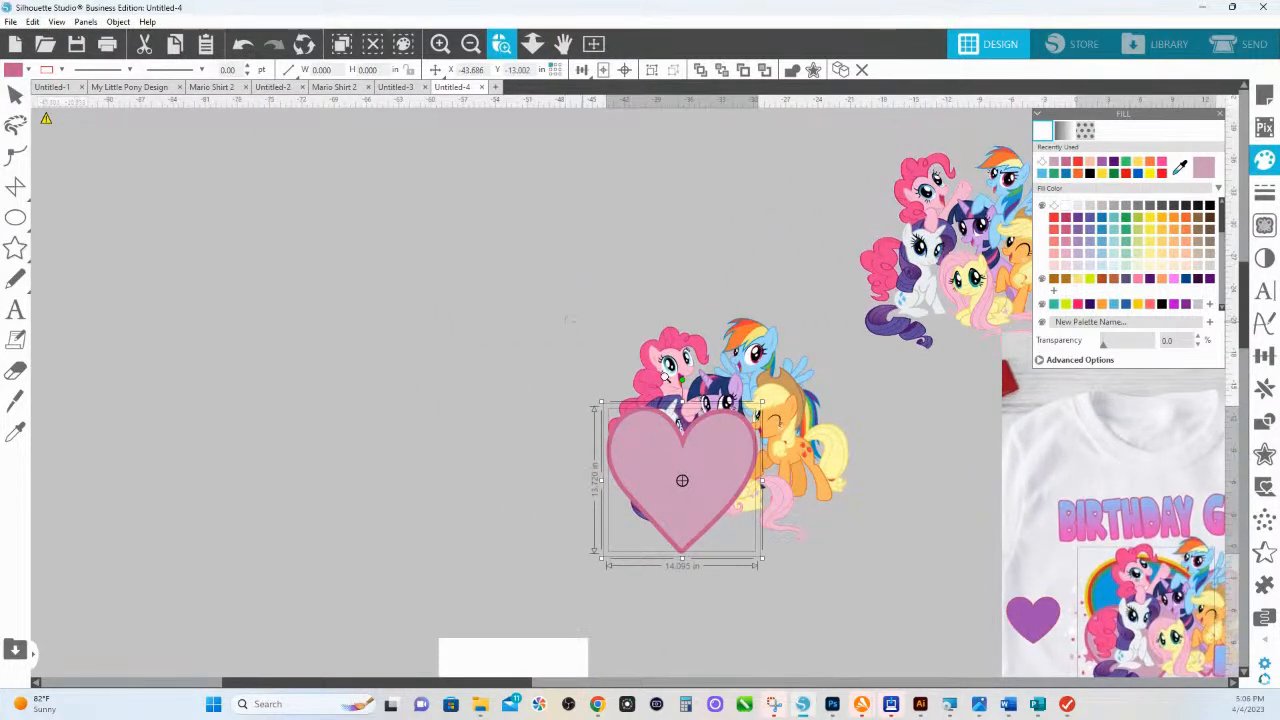
drag(572, 320, 915, 567)
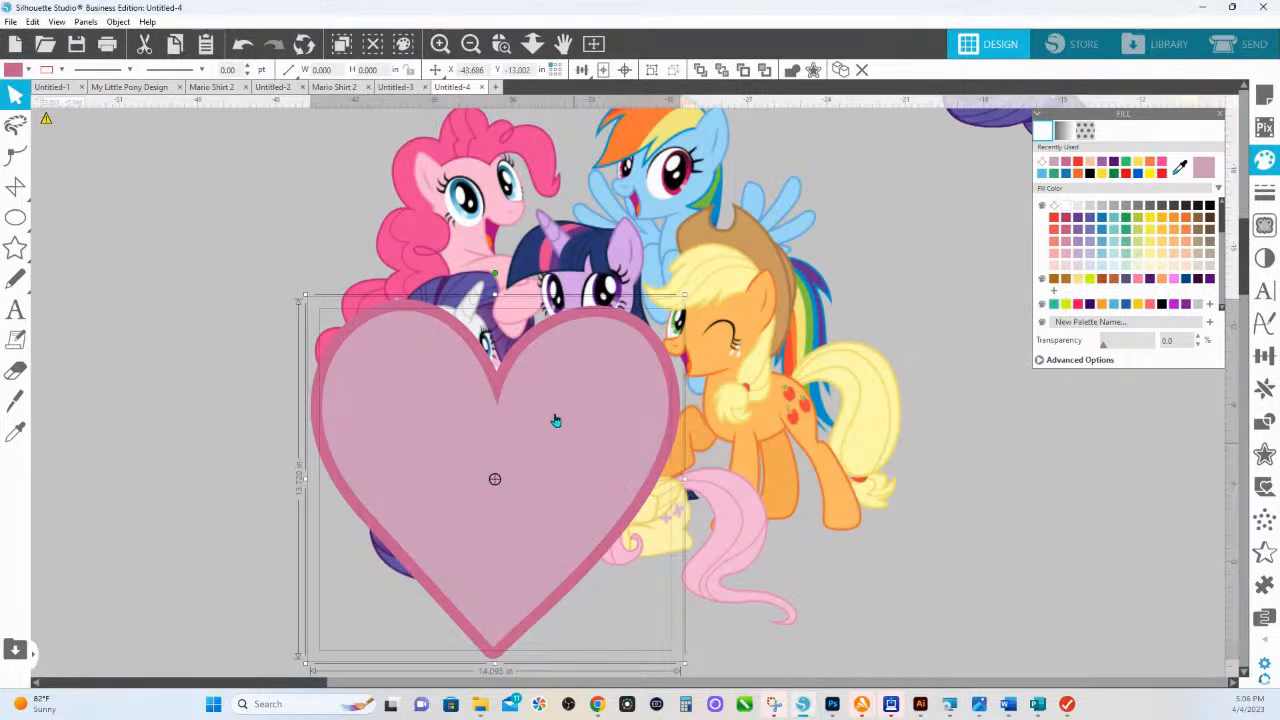
click(940, 409)
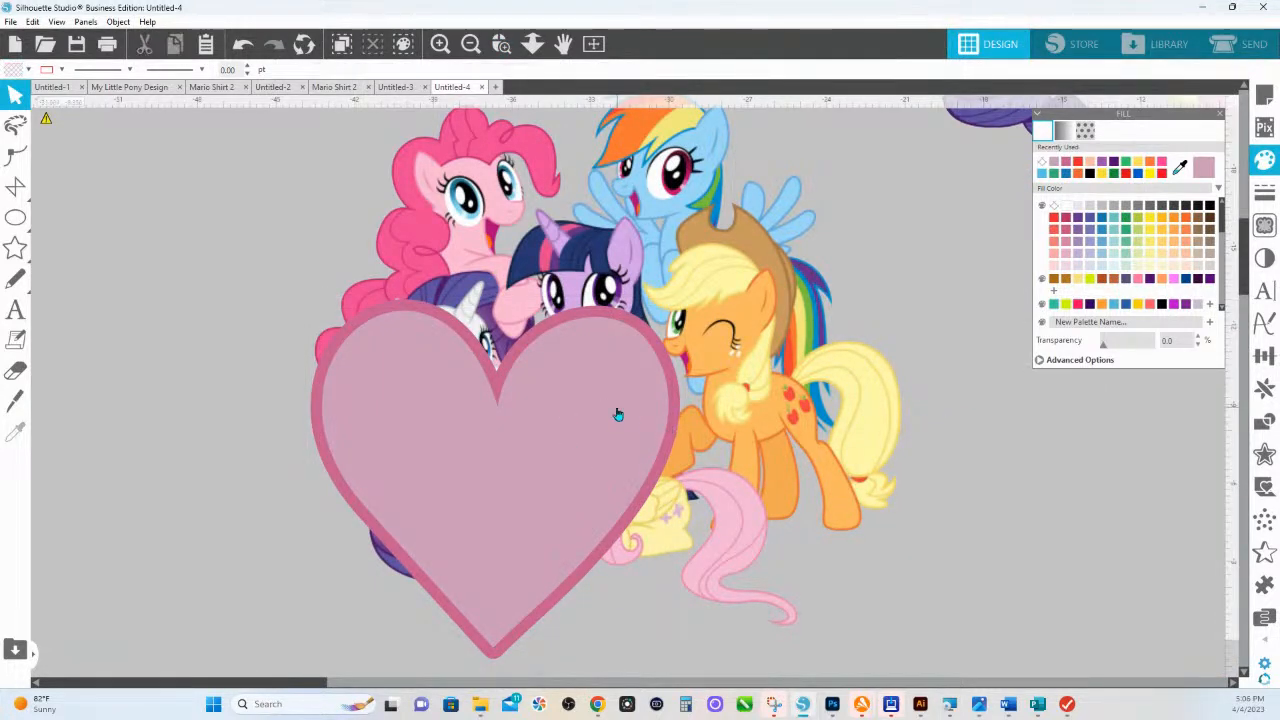
Step: Fill the inner heart with light orange and the outer heart with darker orange, both sampled from the orange pony
click(617, 413)
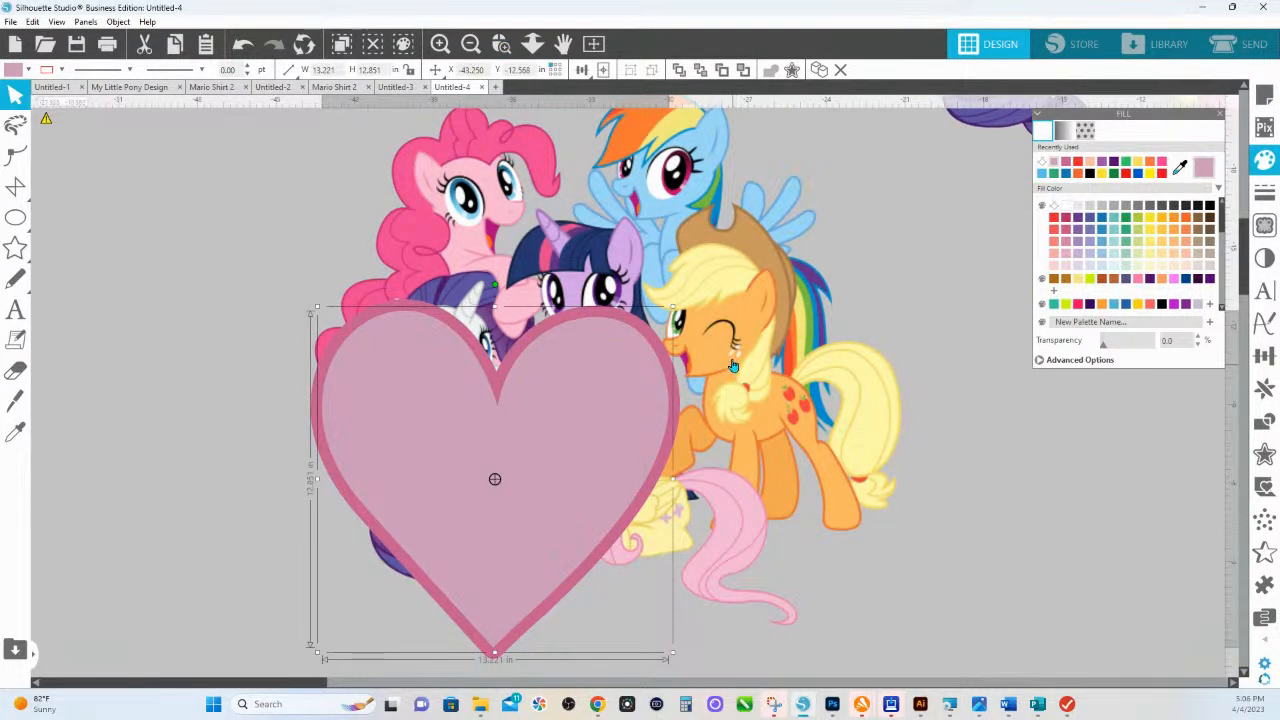
click(1181, 168)
drag(1128, 118, 948, 134)
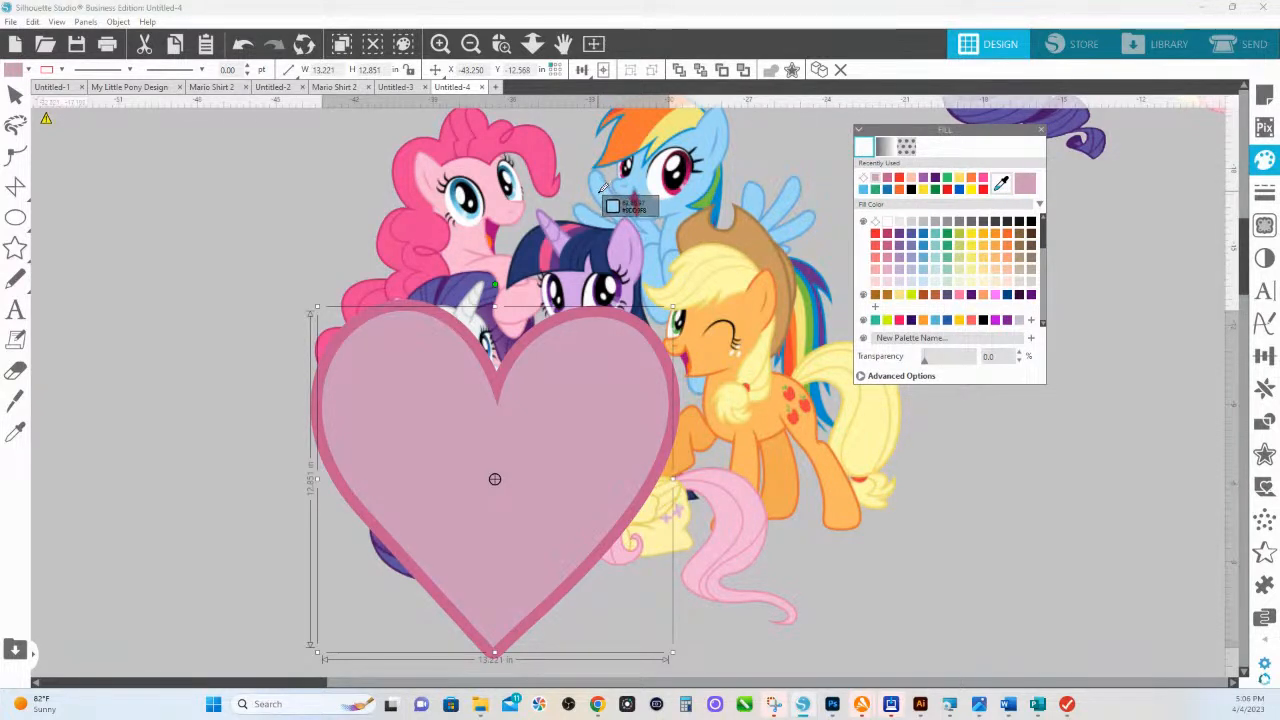
click(749, 322)
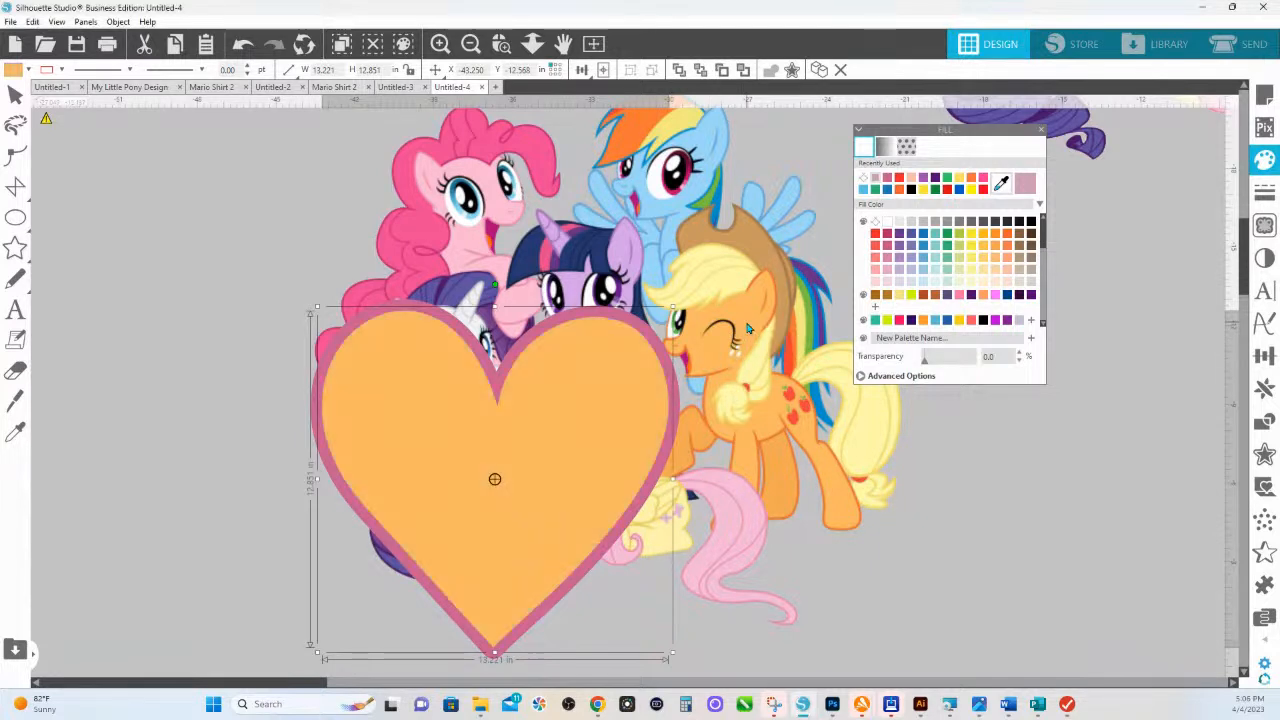
click(590, 318)
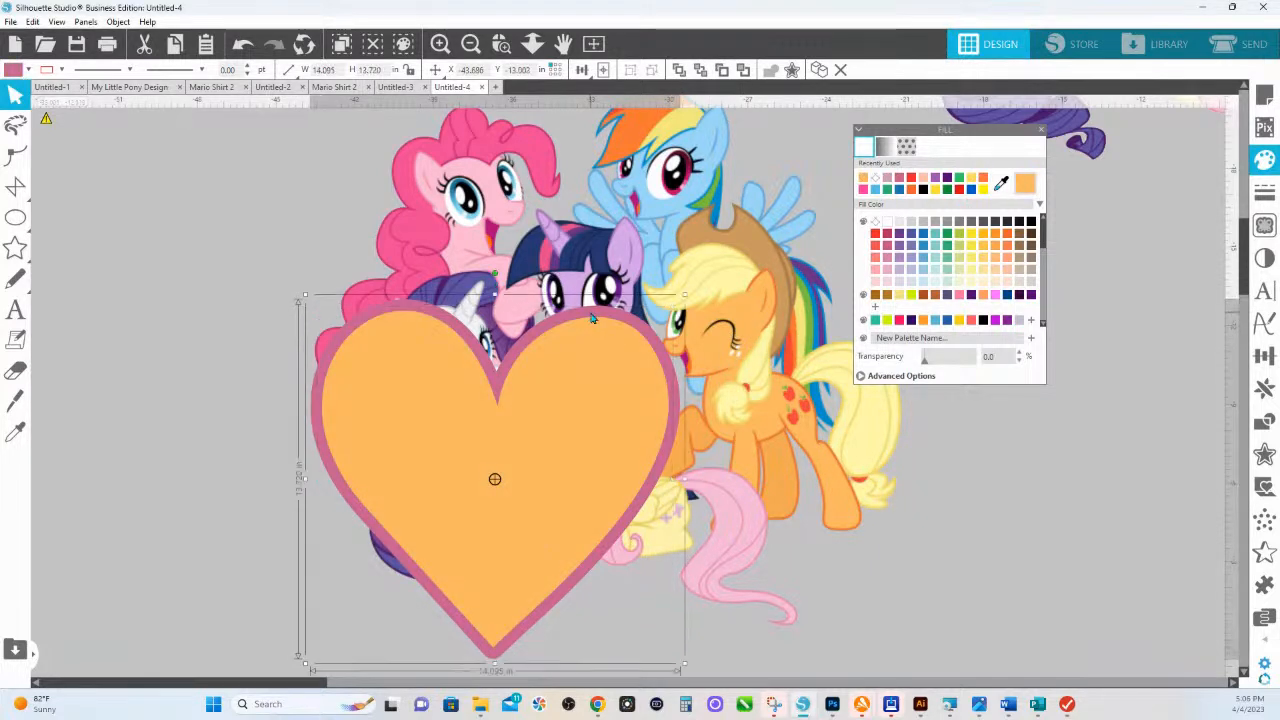
click(999, 184)
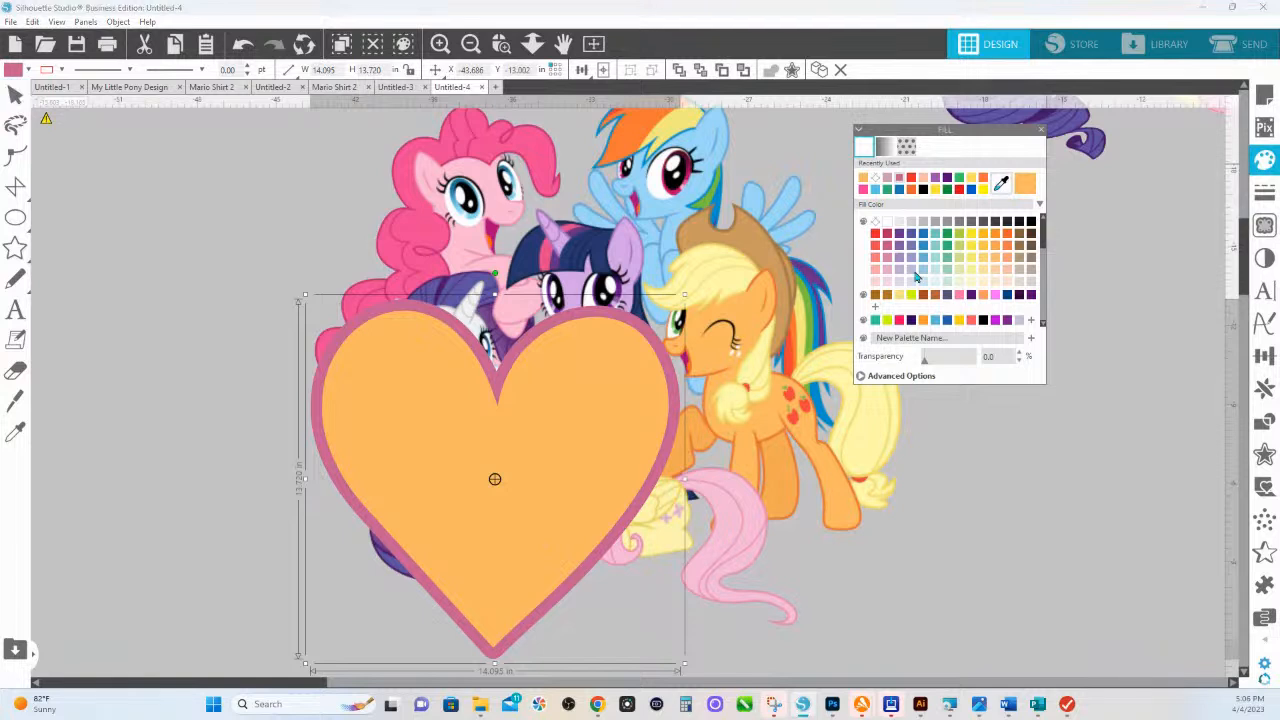
click(788, 430)
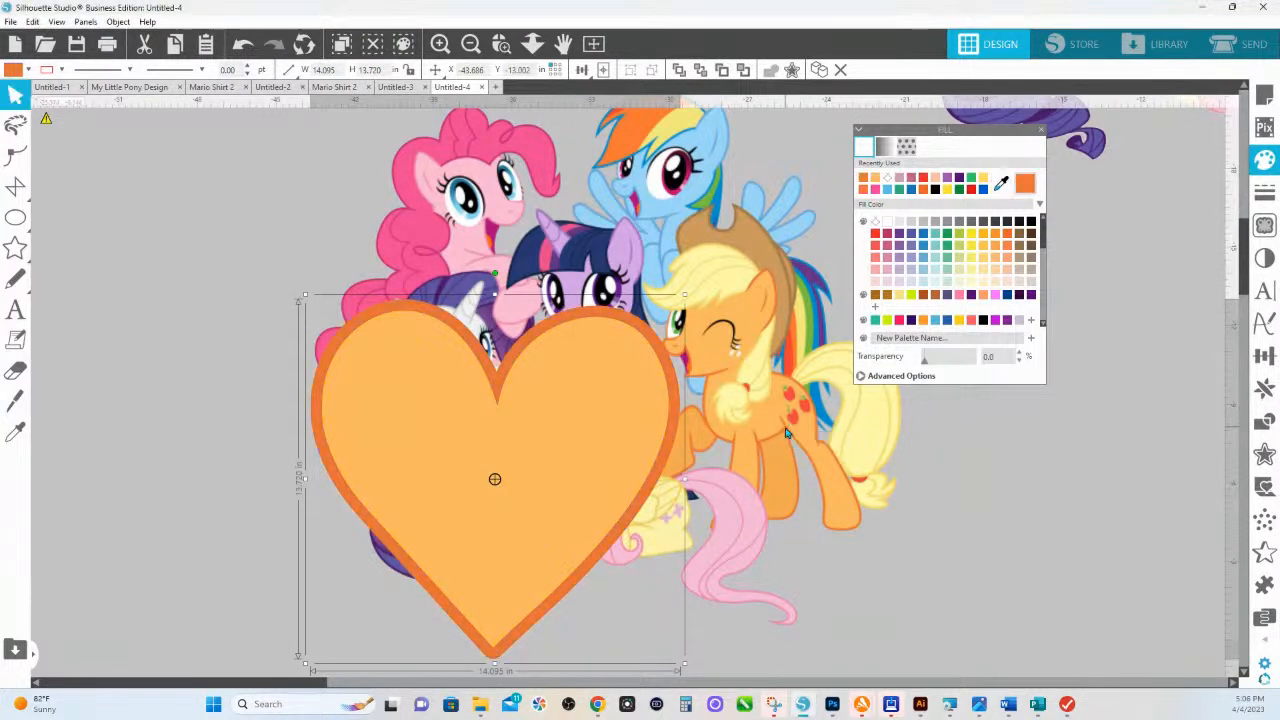
Step: Group the two orange hearts, send them behind the ponies and shift them slightly to the left
right_click(543, 371)
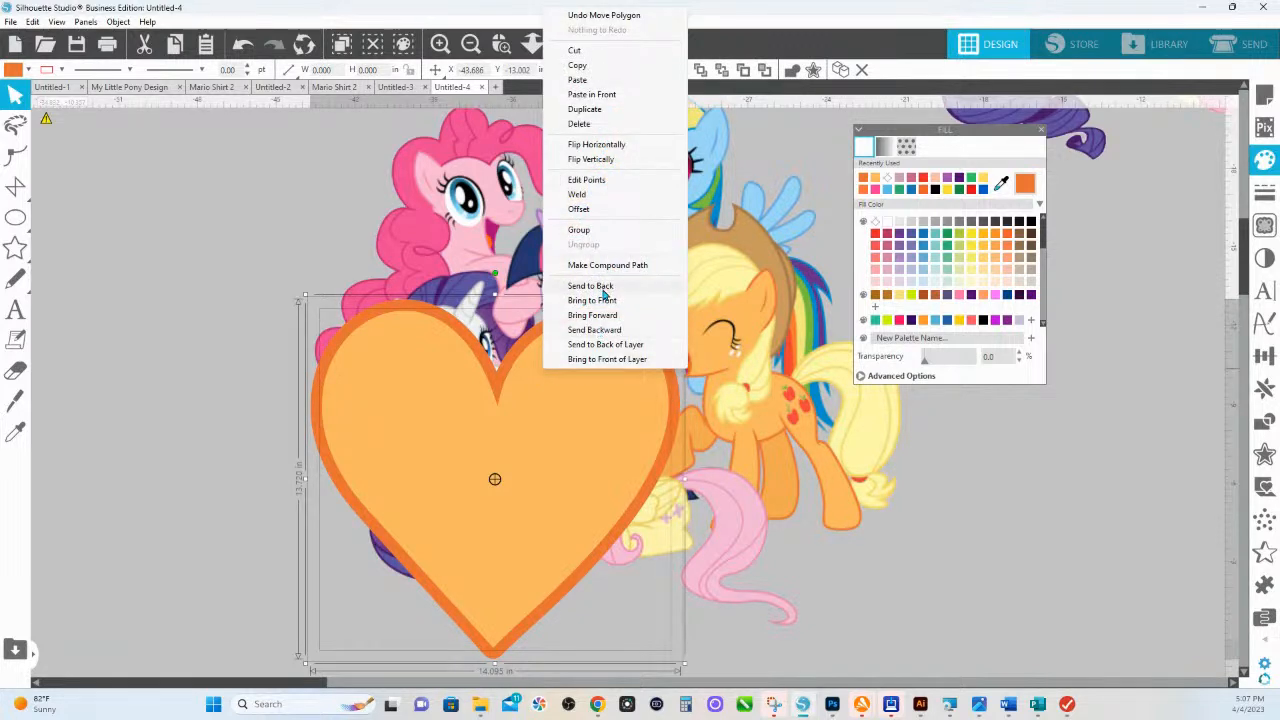
click(588, 231)
right_click(580, 398)
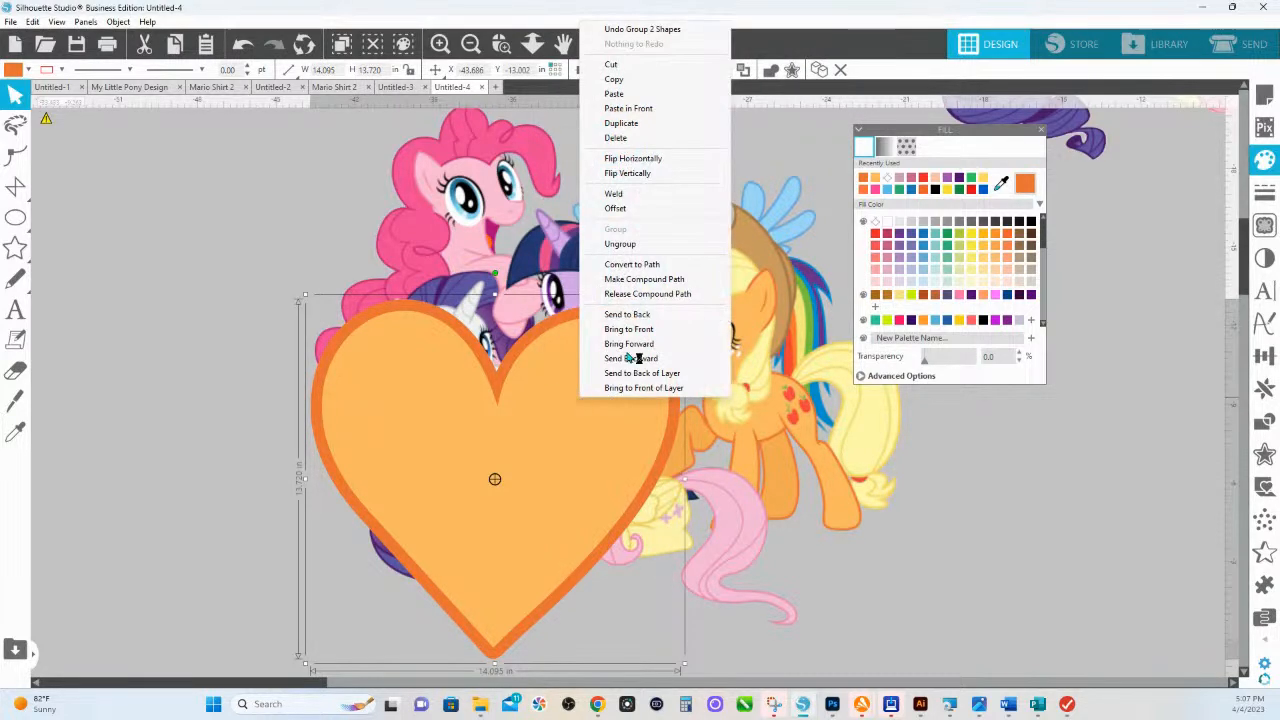
click(634, 316)
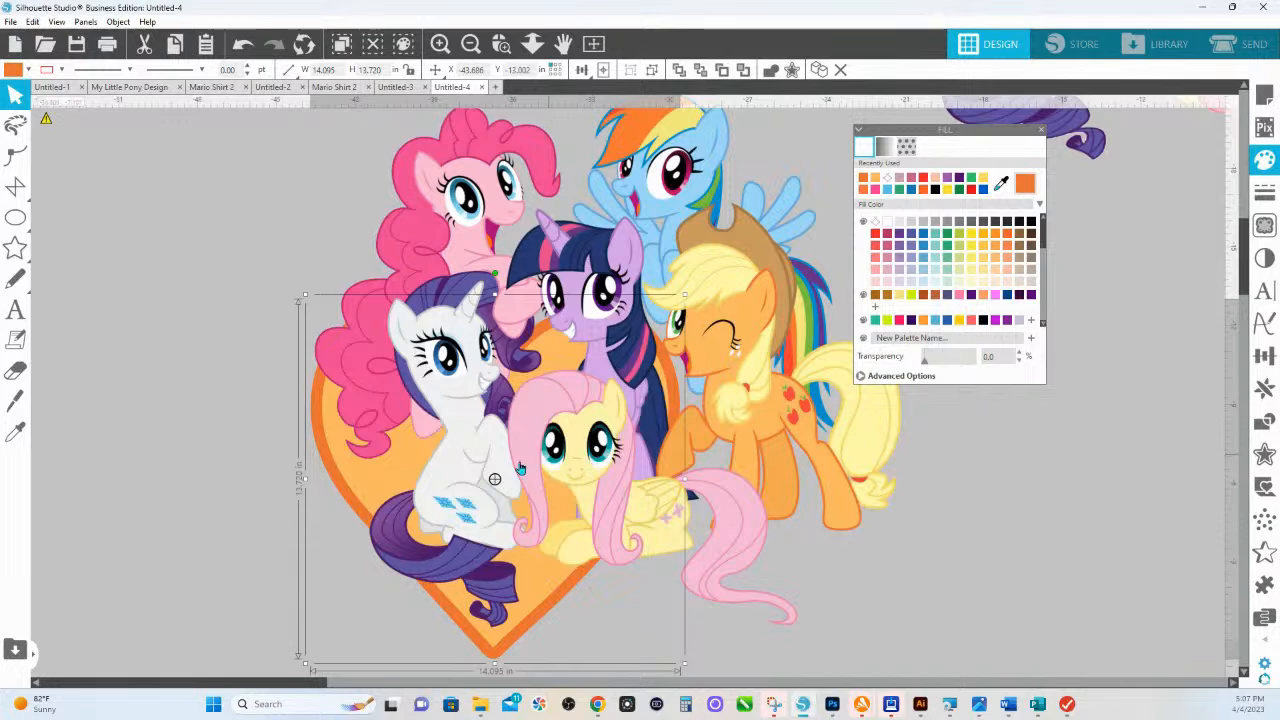
drag(374, 468, 360, 477)
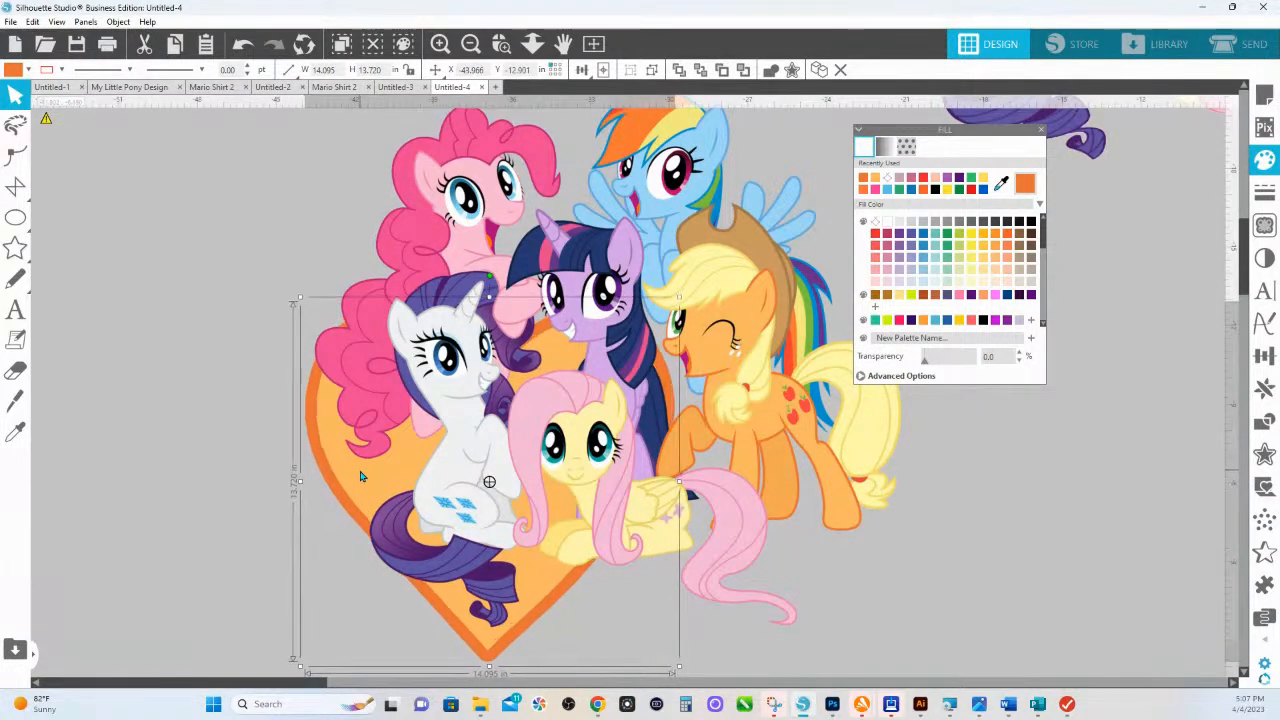
Step: Duplicate the grouped orange heart, place the copy up and to the right over the ponies, and ungroup it
right_click(352, 479)
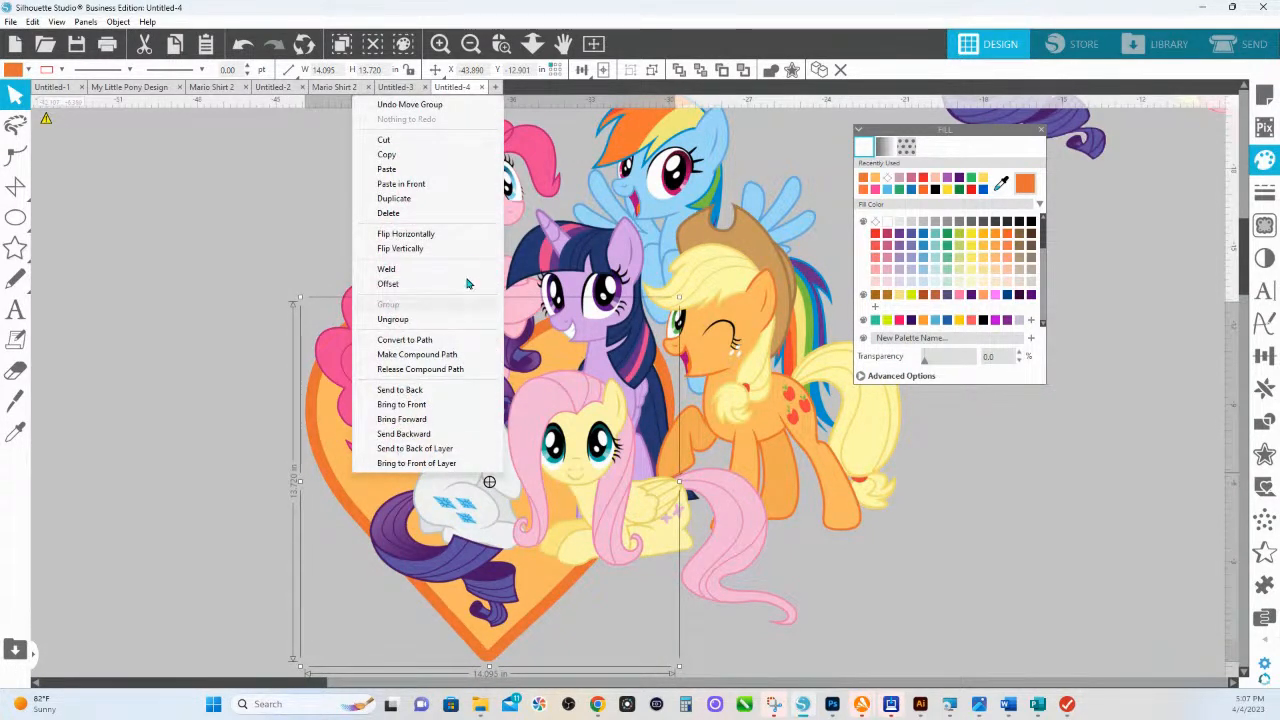
click(421, 199)
drag(531, 443, 706, 337)
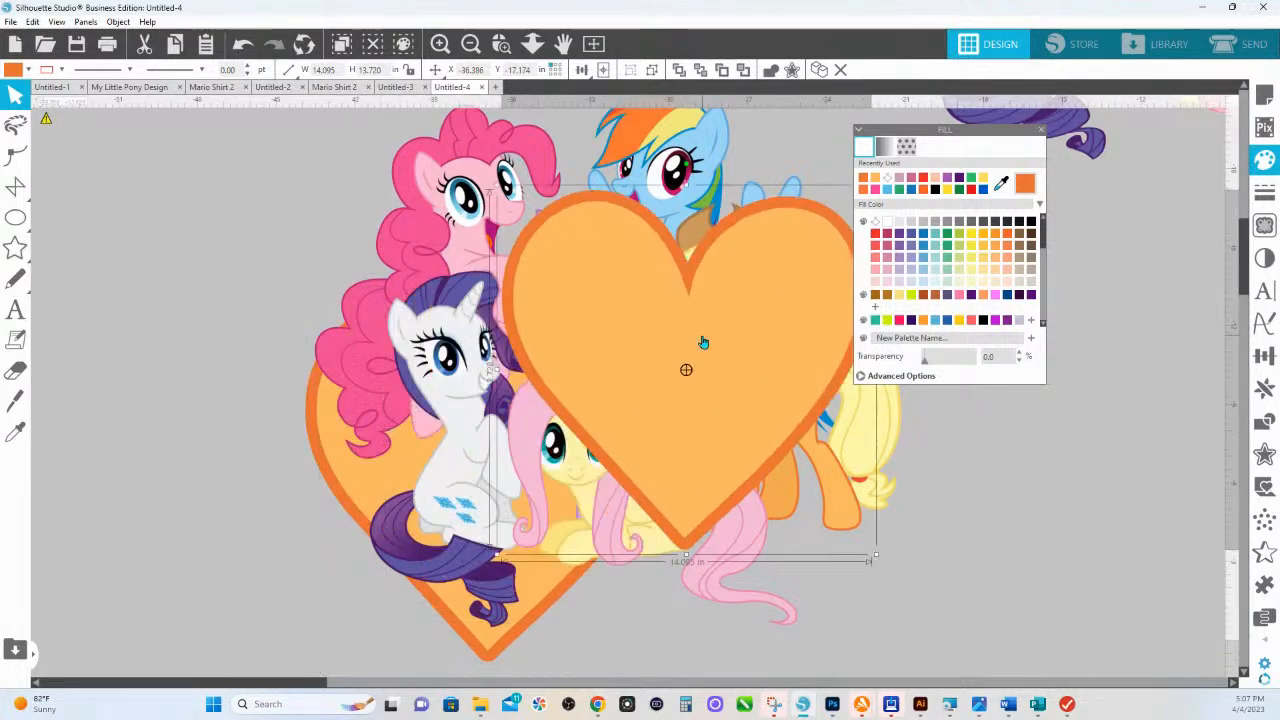
right_click(706, 337)
click(744, 533)
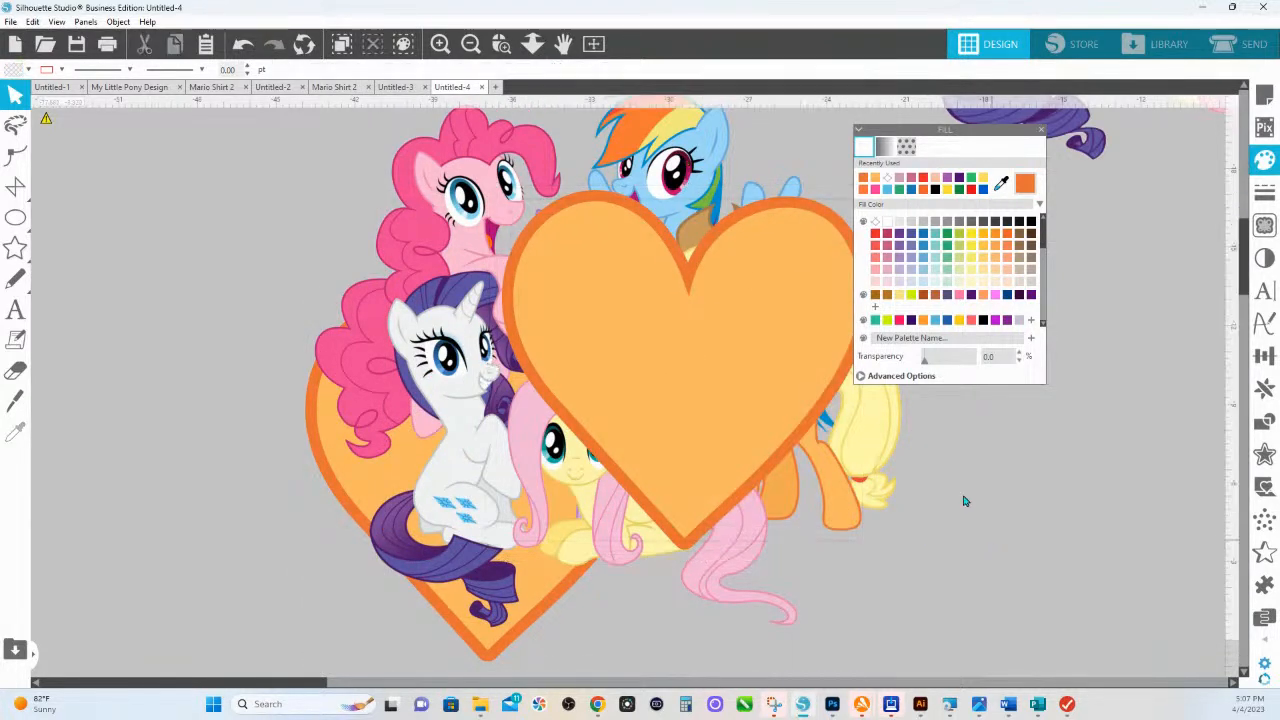
Step: Recolor the copied heart light pink with a hot pink border, both sampled from the pink pony, and group its two shapes
click(1002, 185)
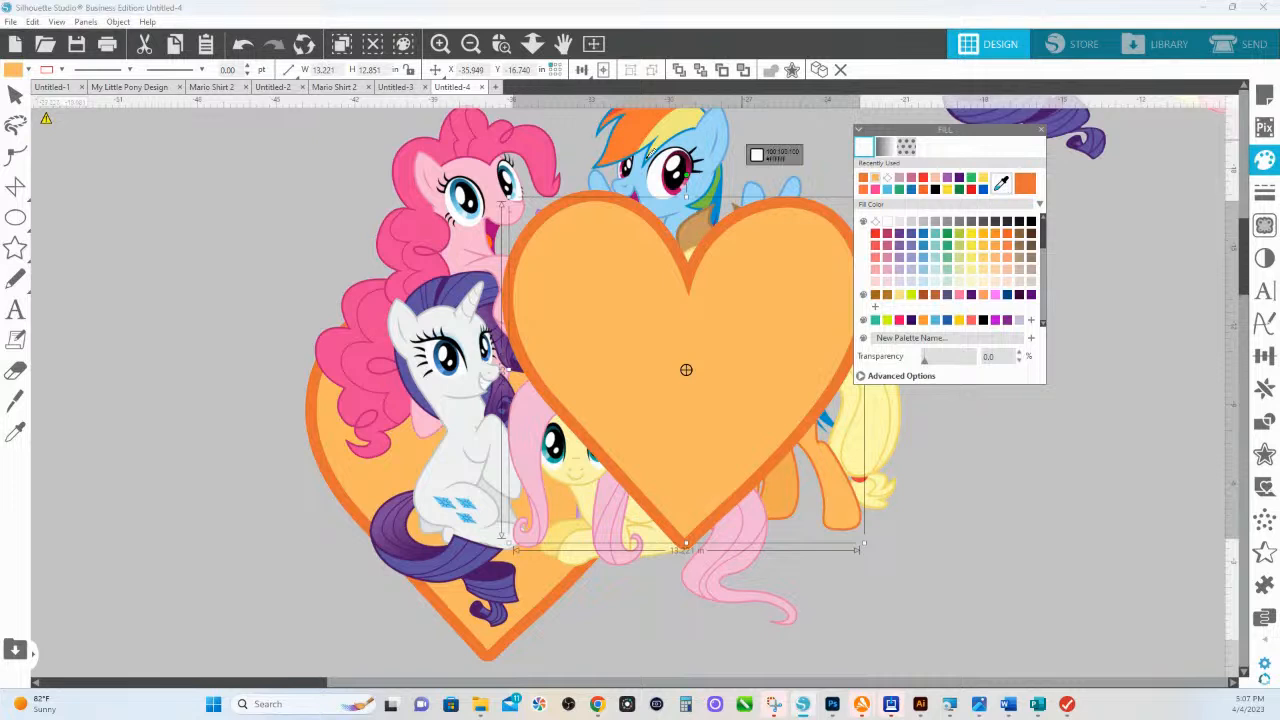
click(453, 240)
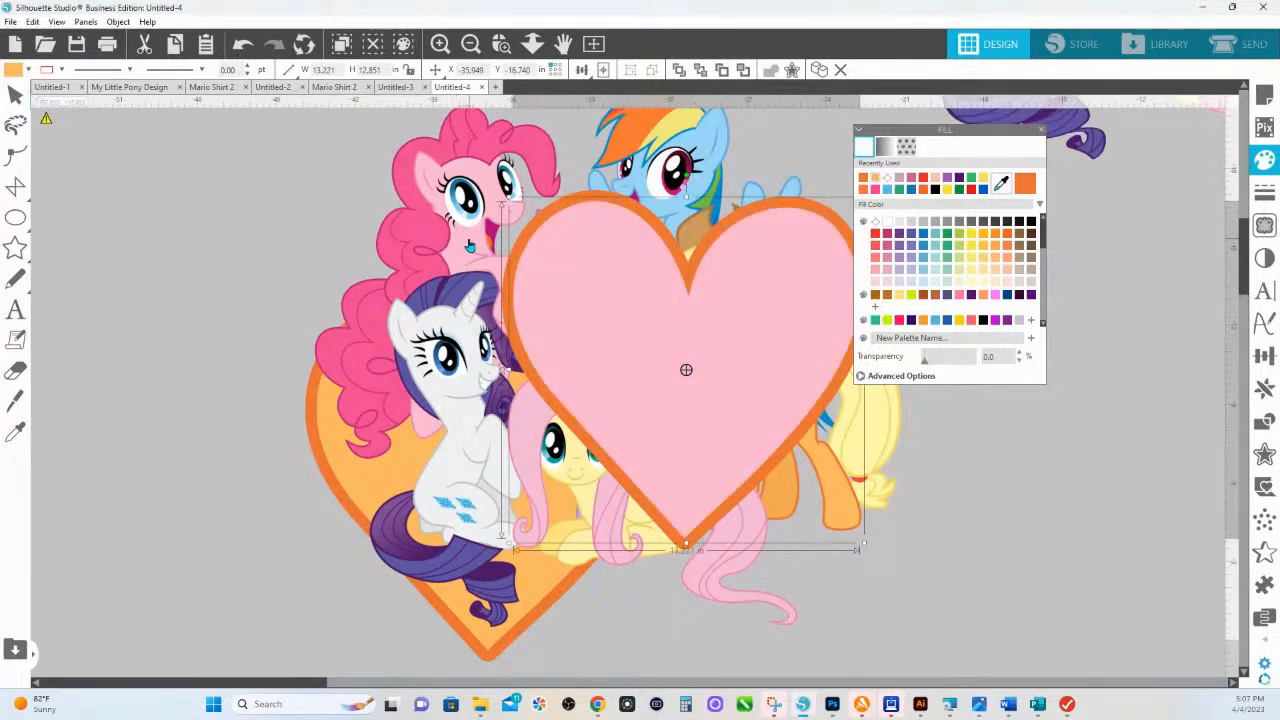
click(655, 204)
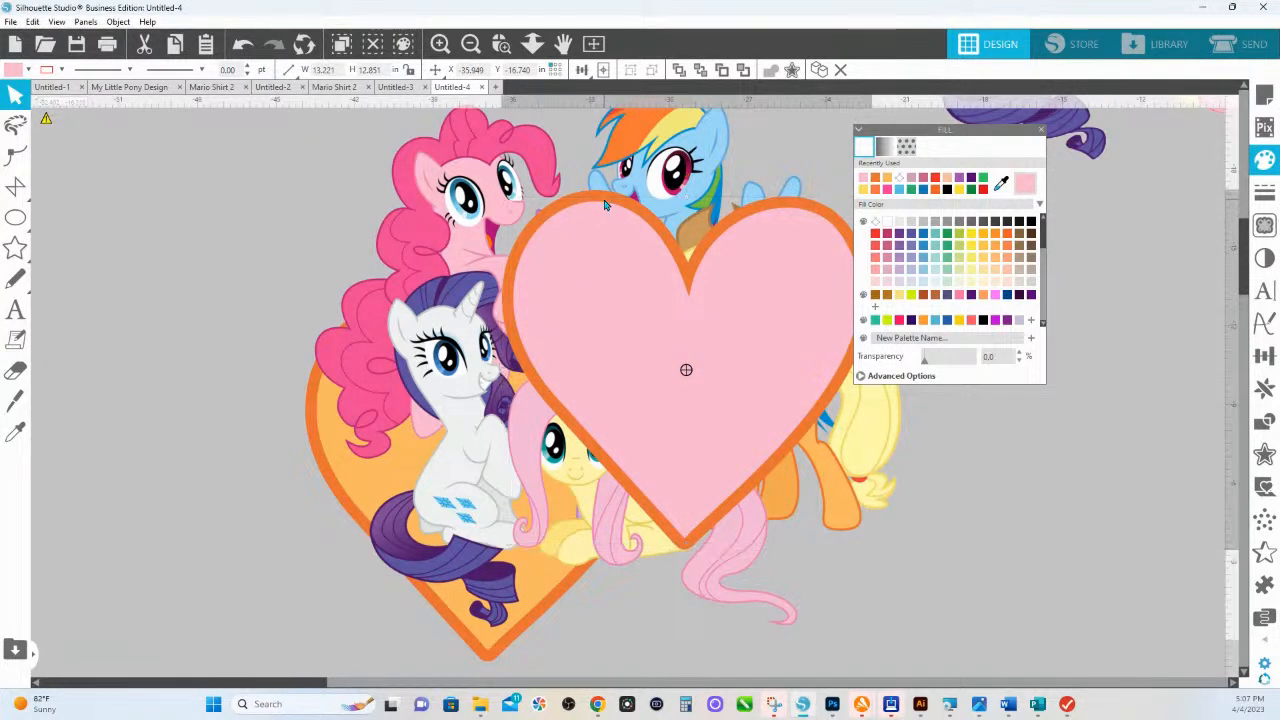
click(1001, 186)
click(460, 236)
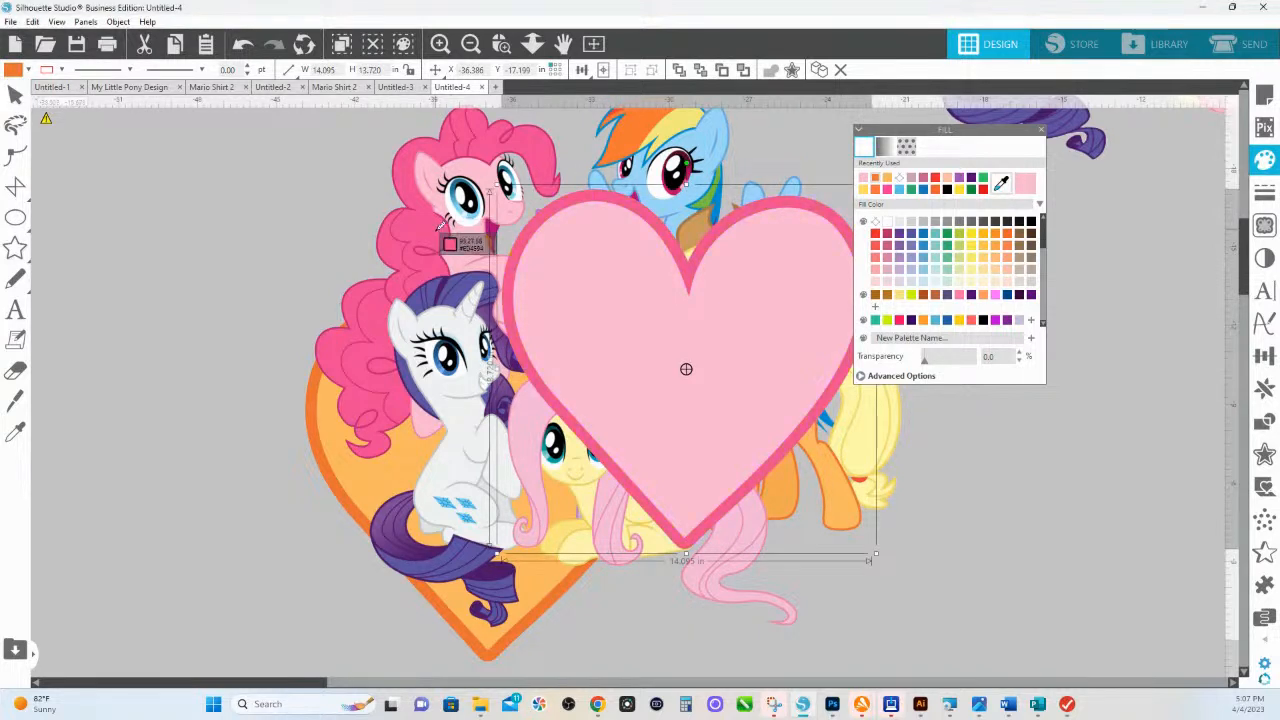
right_click(735, 289)
click(773, 513)
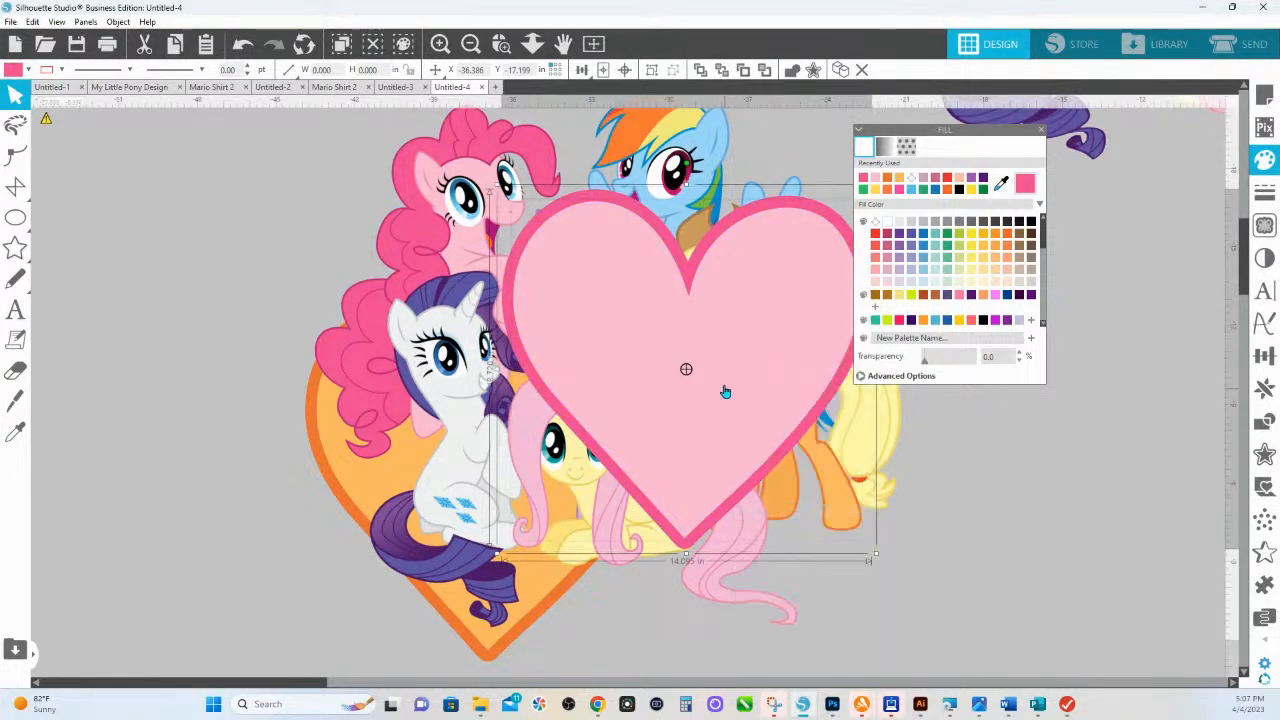
Step: Send the pink heart behind the ponies, position it on their right side and tilt it slightly counterclockwise
right_click(724, 389)
click(797, 303)
scroll(565, 297, right, 3)
drag(565, 297, 615, 294)
drag(637, 217, 611, 263)
key(ctrl+z)
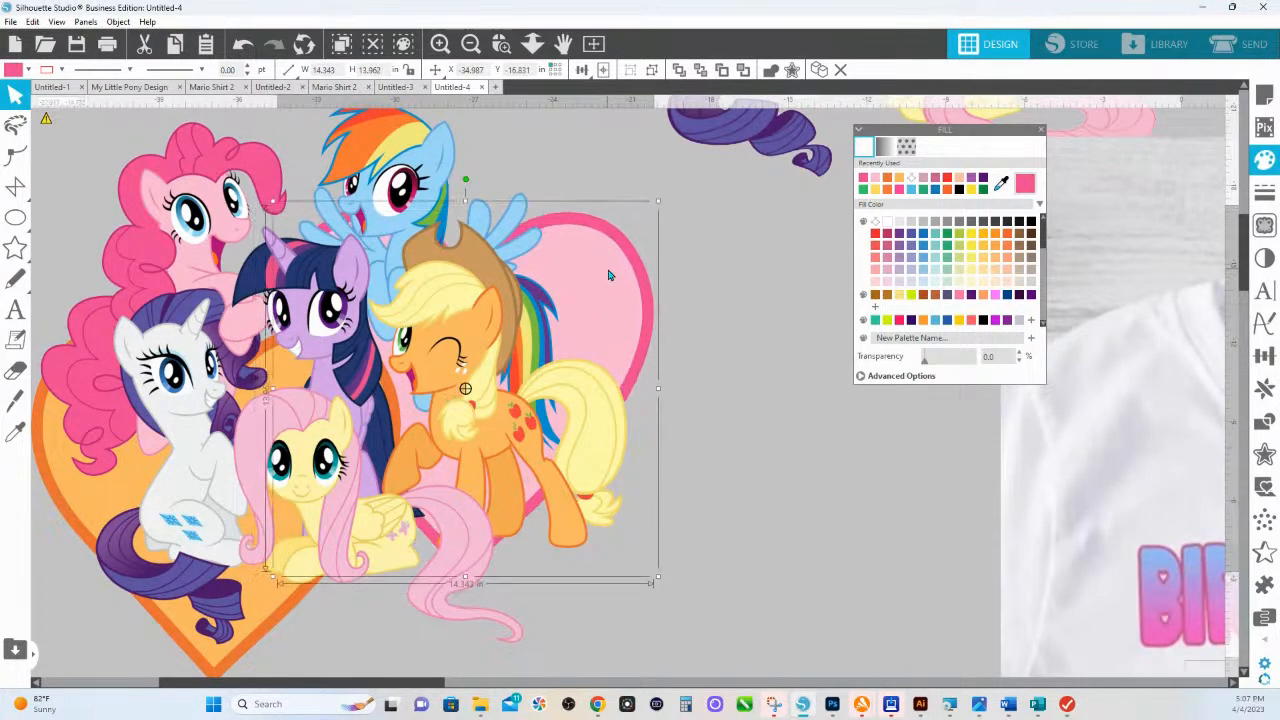
drag(465, 181, 440, 181)
drag(527, 281, 765, 233)
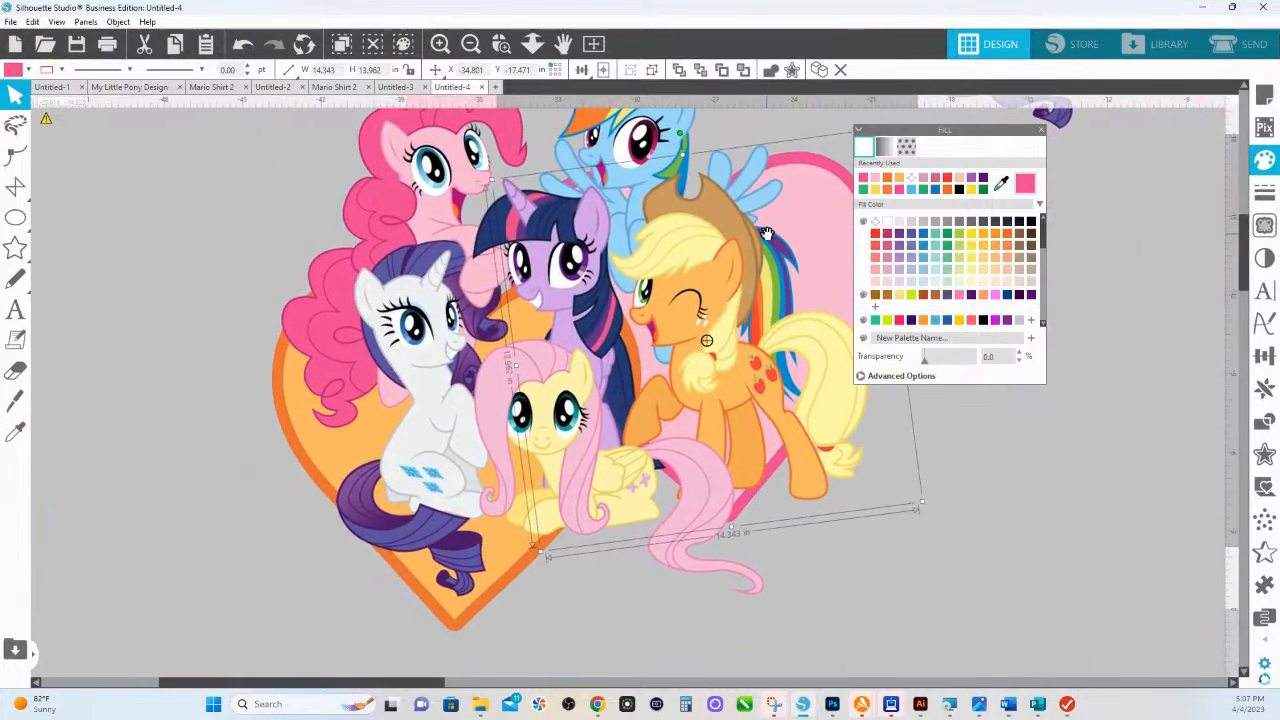
Step: Duplicate the pink heart, move the copy up and left over the ponies, and enlarge it to about 15.6 × 15.2 in
click(534, 44)
mouse_move(560, 196)
mouse_down()
mouse_move(548, 226)
mouse_move(547, 191)
mouse_up()
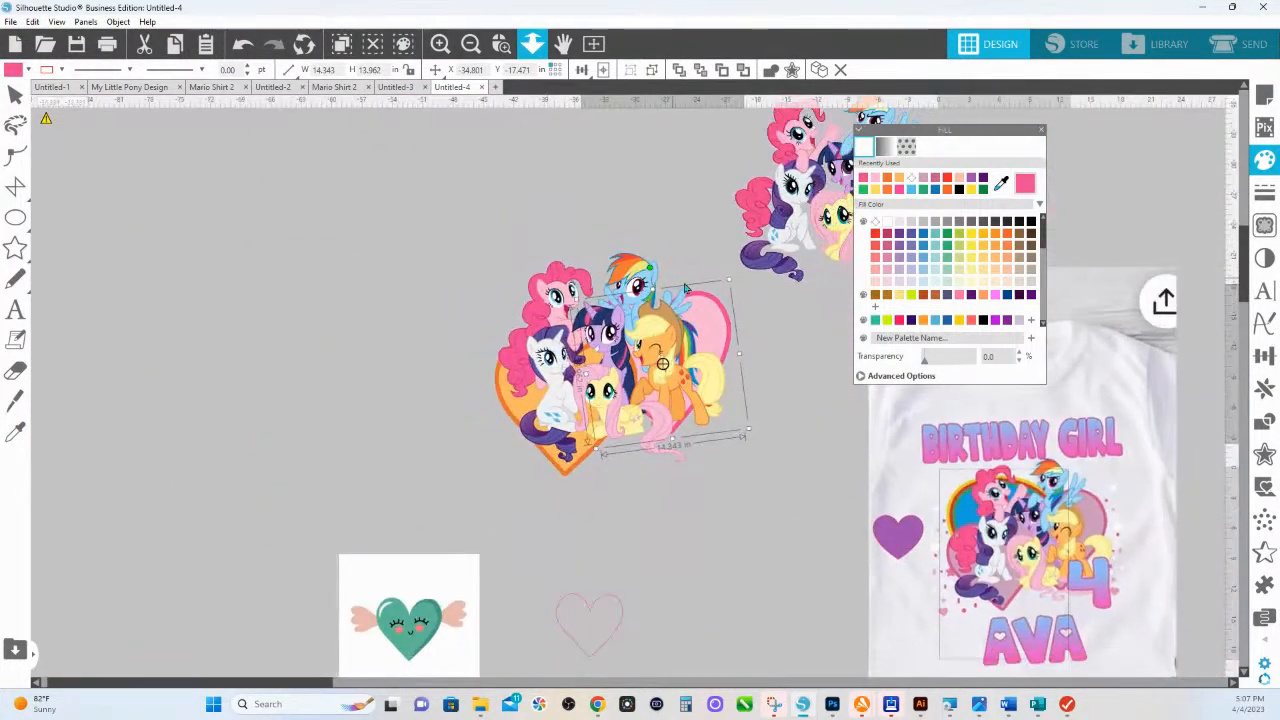
right_click(674, 284)
right_click(705, 312)
click(762, 422)
drag(737, 366, 656, 330)
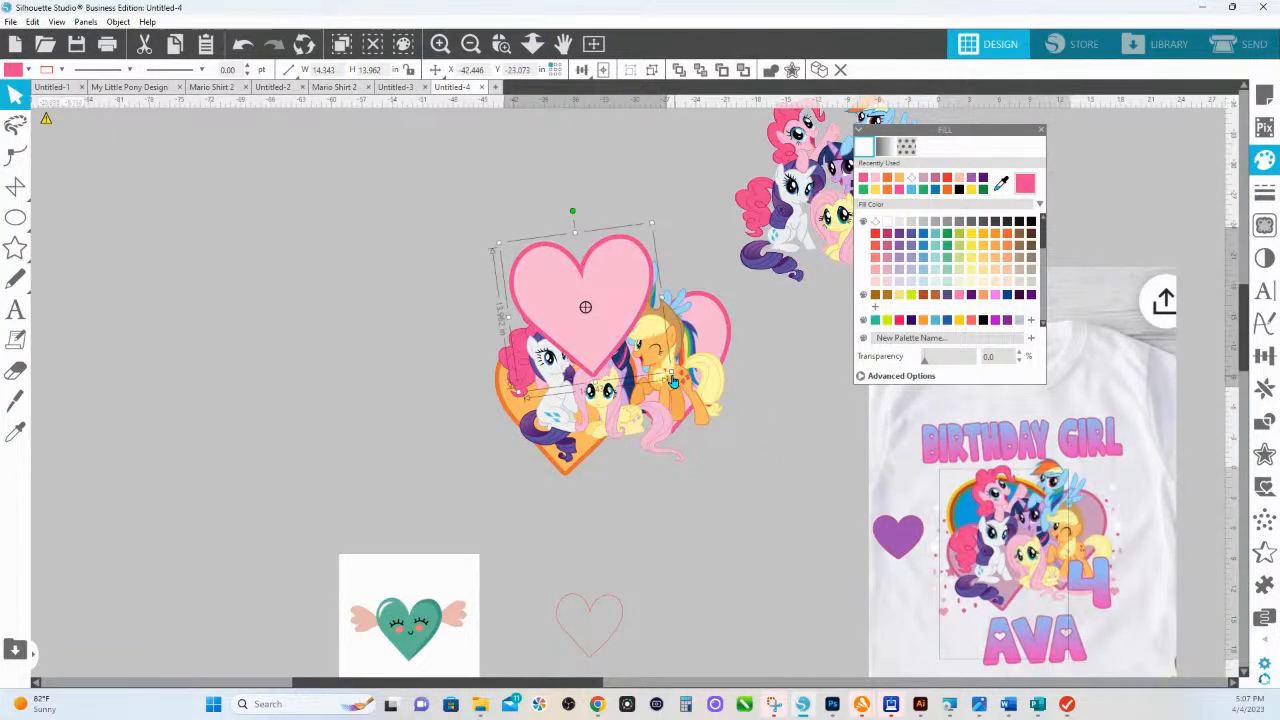
drag(673, 379, 661, 368)
Step: Send the copied pink heart behind the ponies, turn it about 90° counterclockwise and stretch it to about 17.3 × 17.6 in
right_click(610, 282)
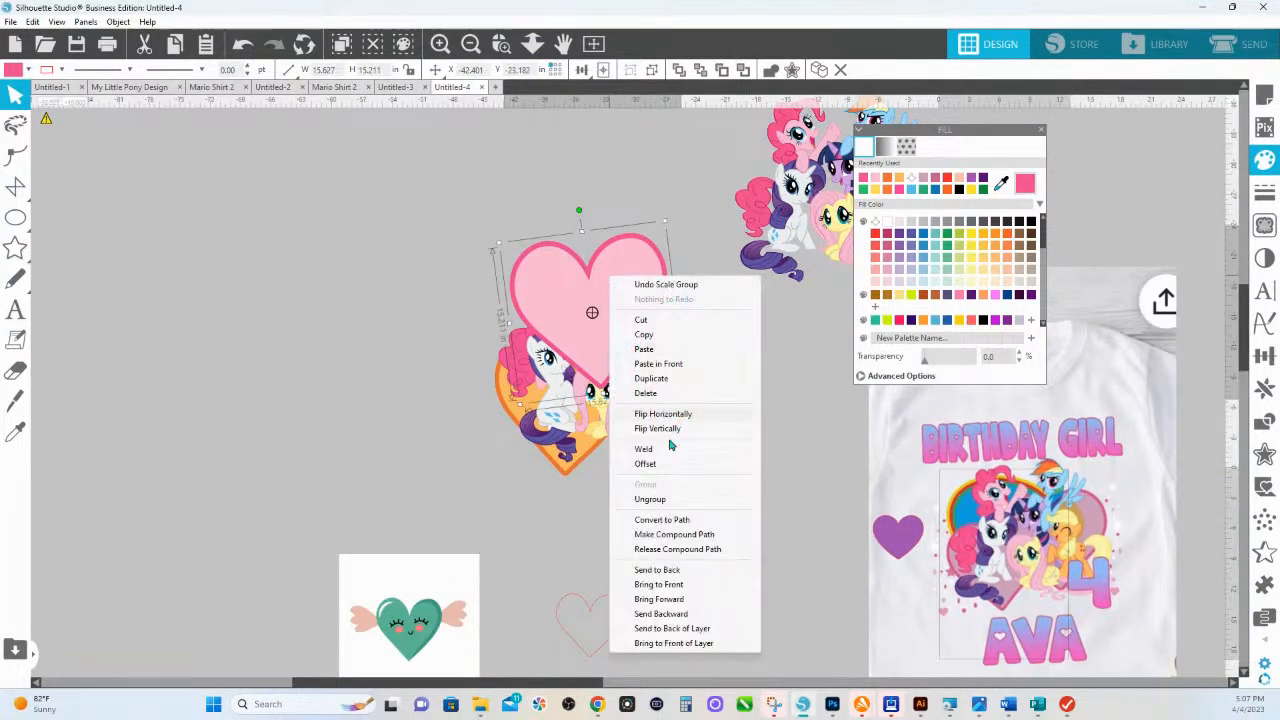
click(650, 569)
drag(624, 260, 622, 257)
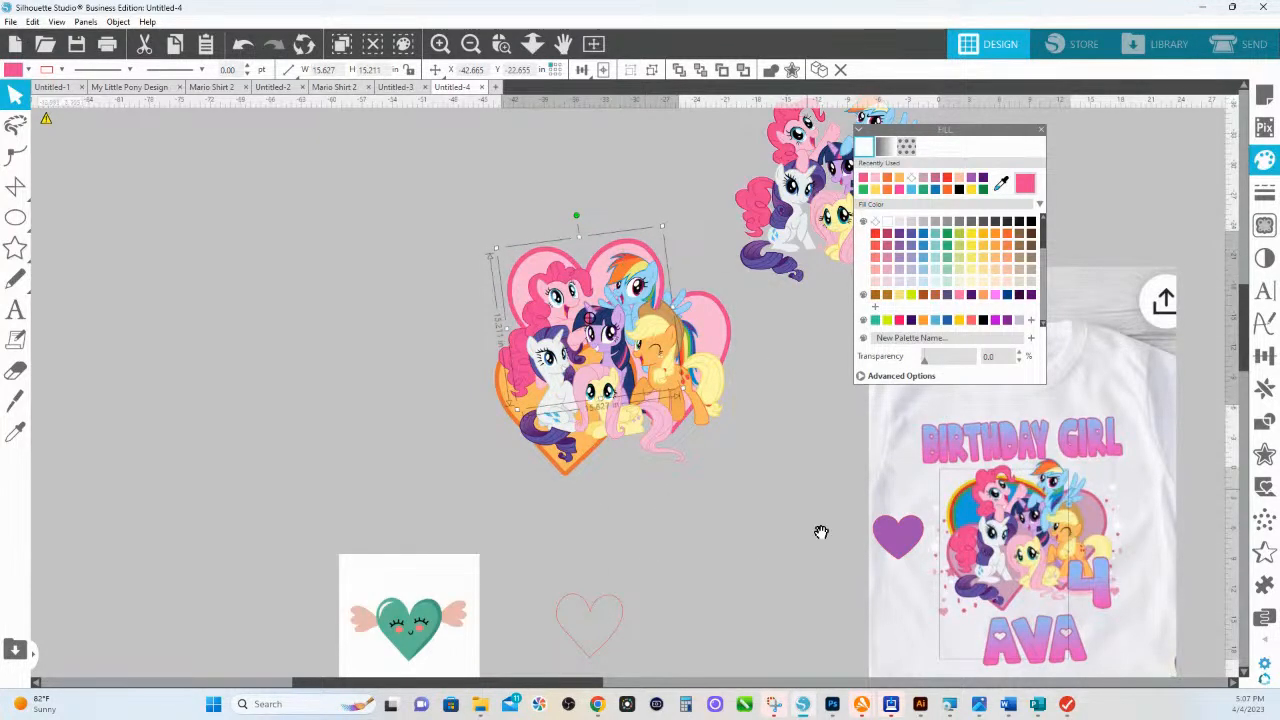
scroll(617, 514, right, 5)
scroll(617, 514, down, 1)
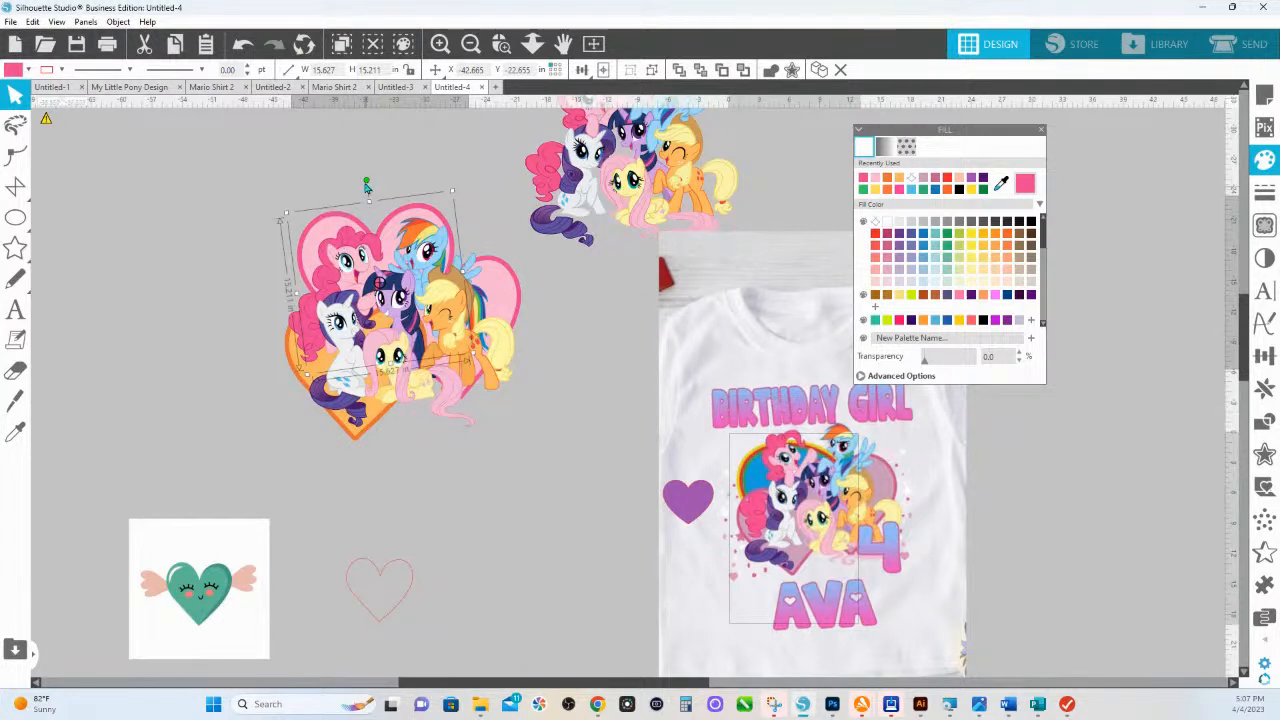
drag(366, 181, 300, 255)
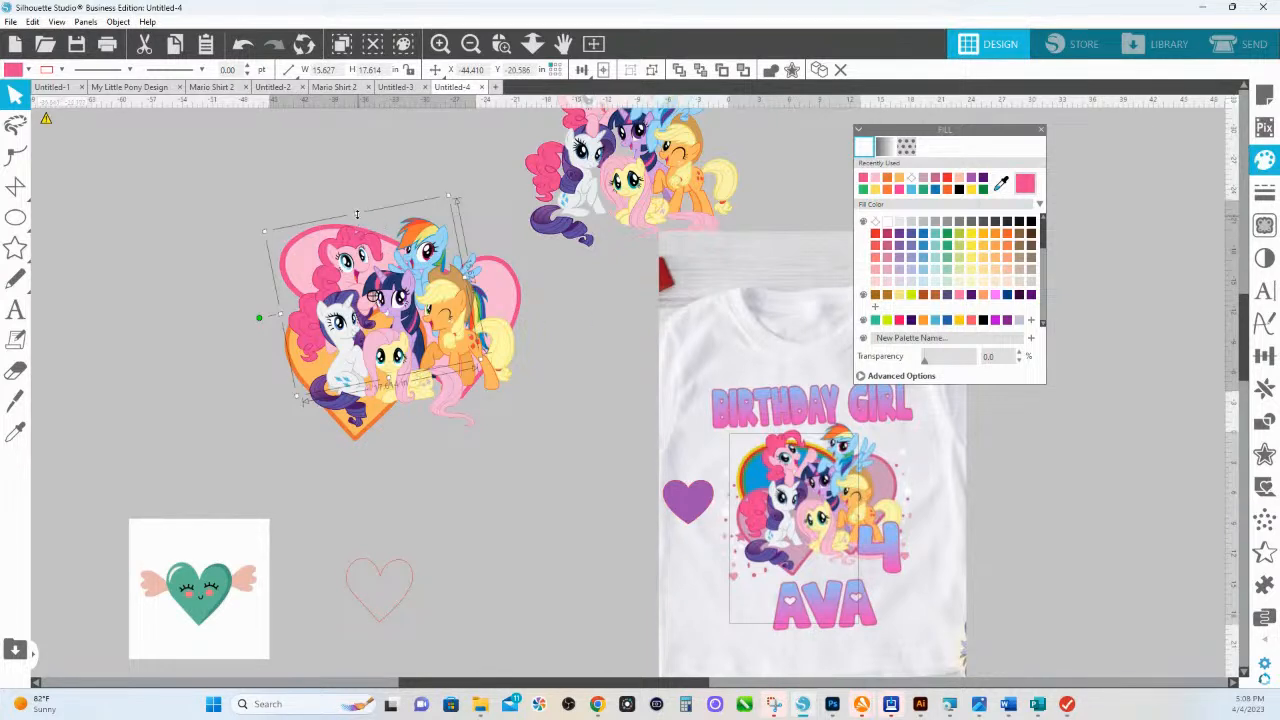
drag(358, 216, 307, 244)
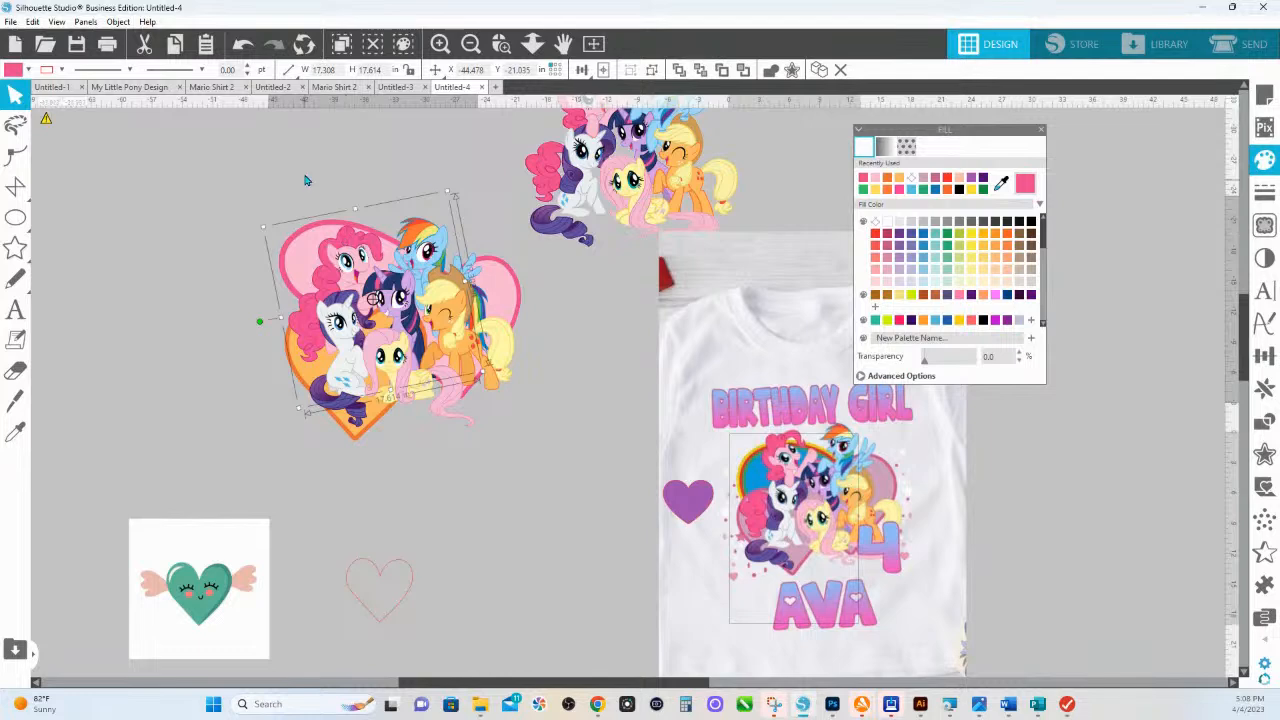
Step: Ungroup the rotated heart and fill its inner shape yellow and its border orange-red with colors sampled from the pony artwork
right_click(293, 260)
click(355, 480)
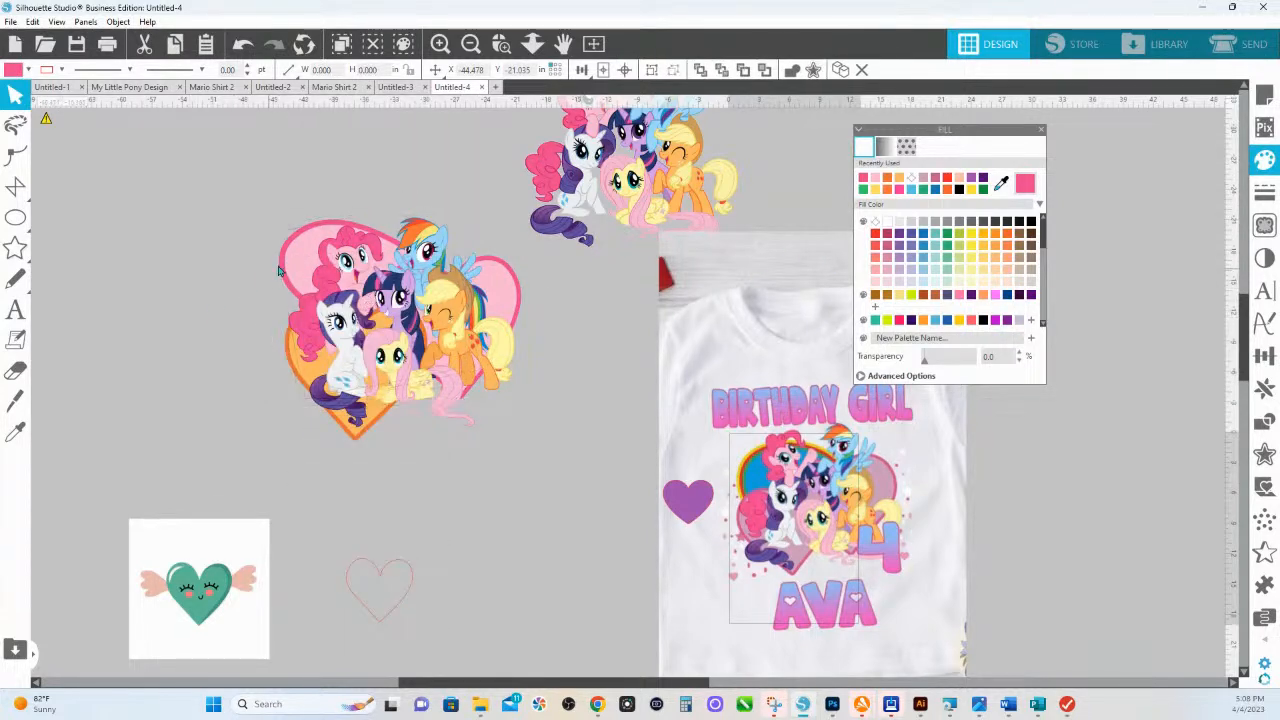
click(1002, 184)
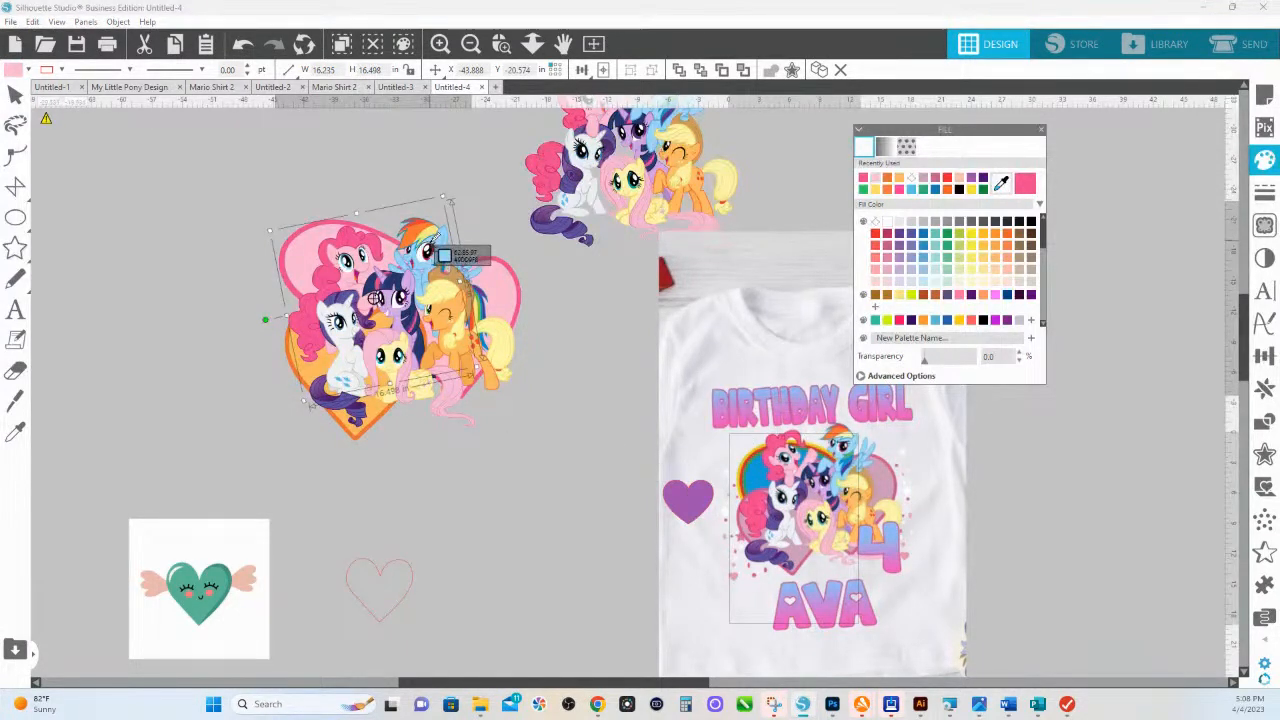
click(446, 252)
click(290, 254)
click(1002, 184)
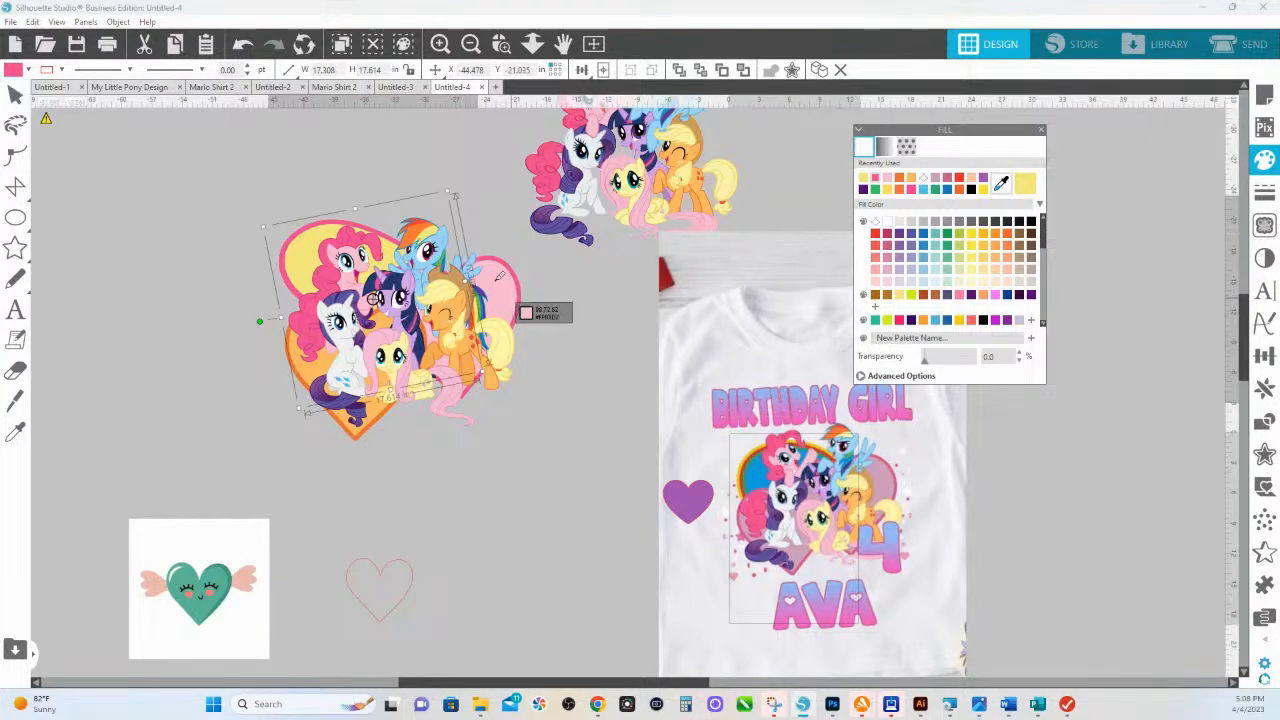
click(303, 229)
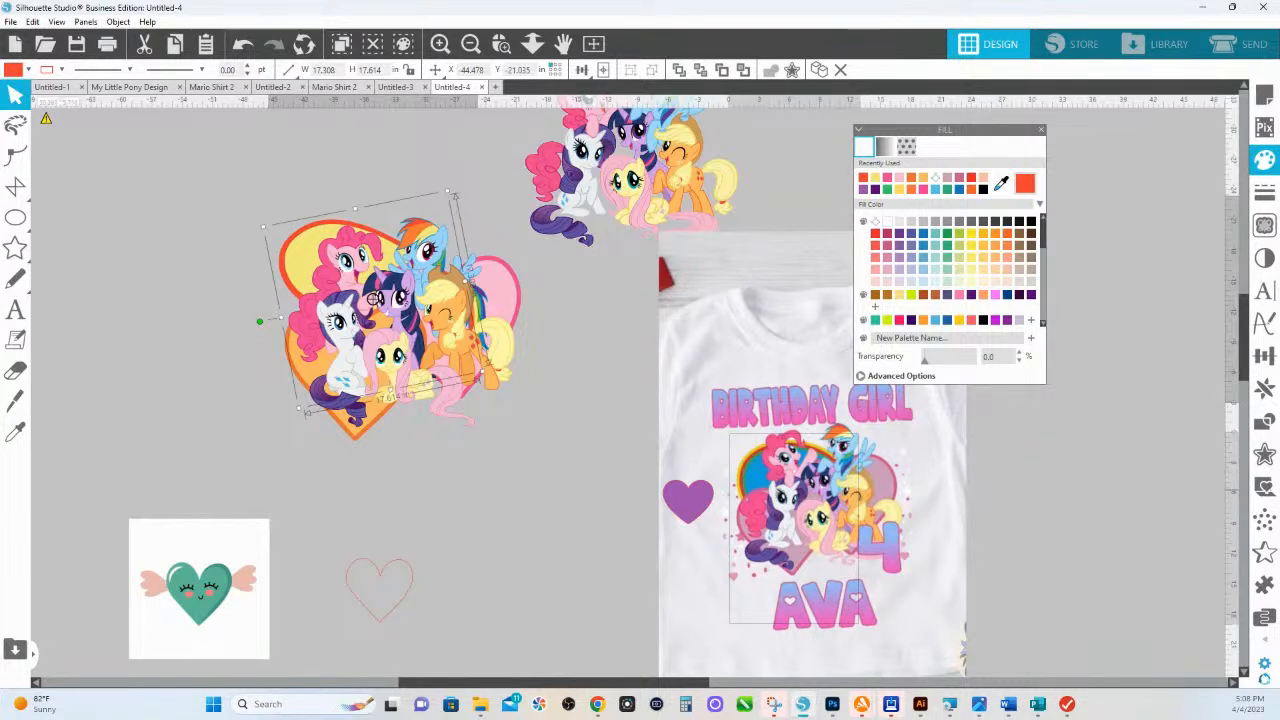
Step: Add a rounded 0.365 in offset around the rotated heart and fill it with purple sampled from the white pony's tail
click(1264, 455)
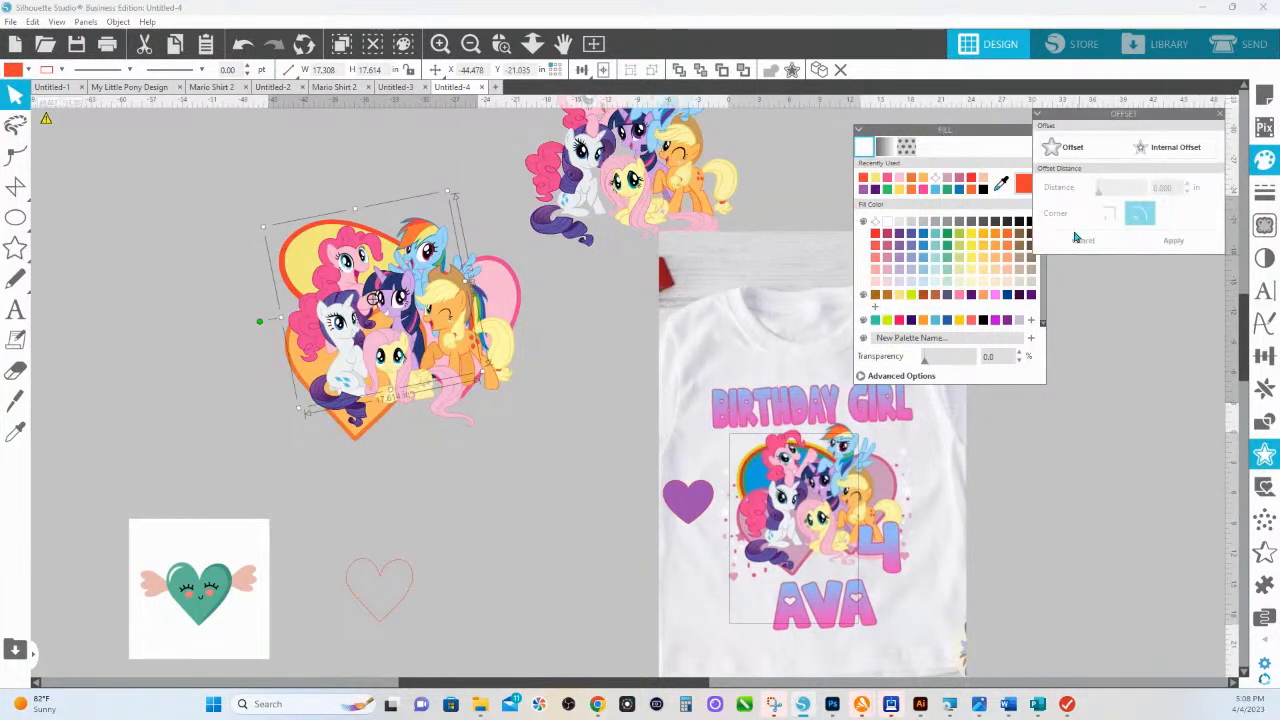
click(1073, 147)
drag(1103, 191, 1117, 193)
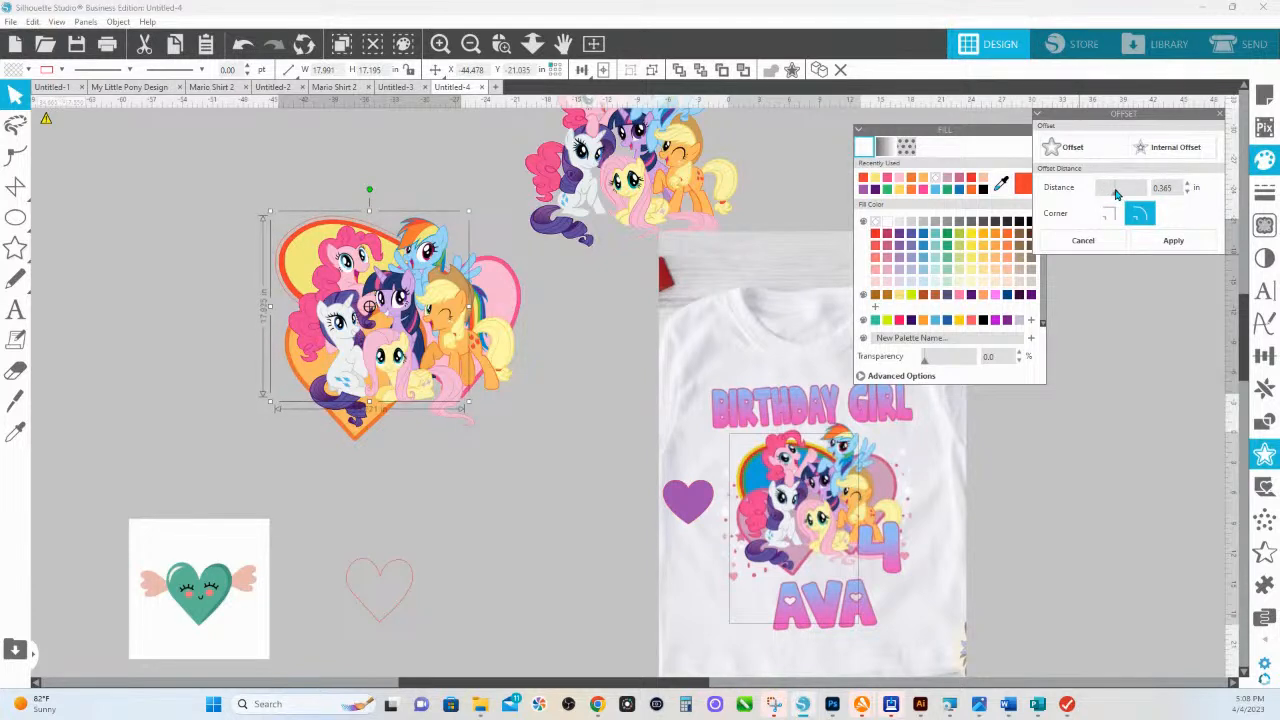
click(1176, 241)
click(1000, 186)
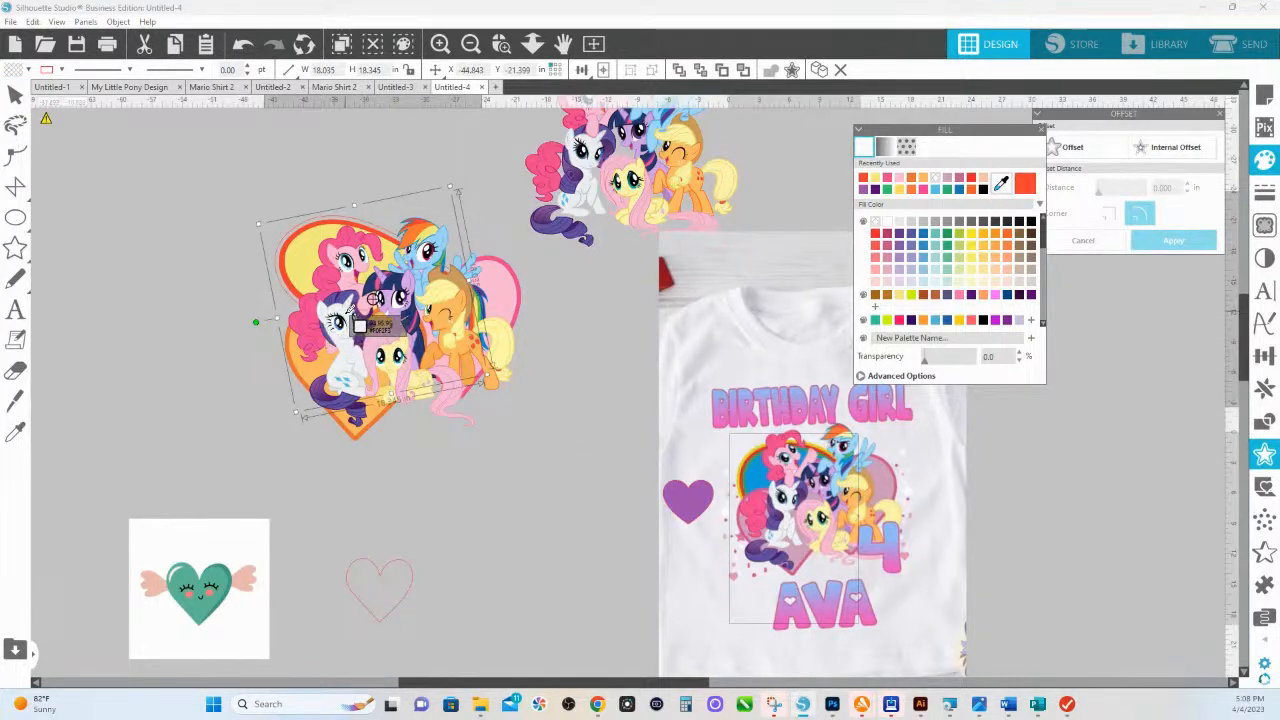
click(335, 398)
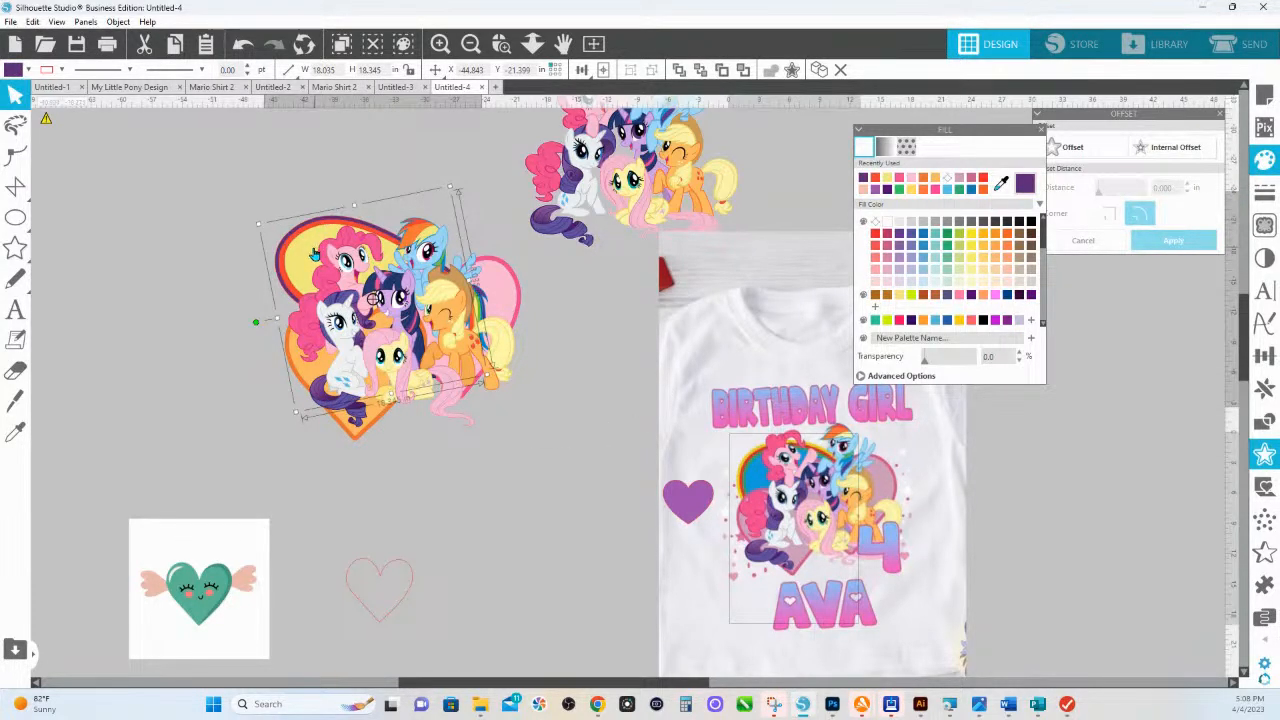
Step: Fill the rotated heart's inner shape with light blue sampled from the blue pony
click(314, 254)
click(1002, 186)
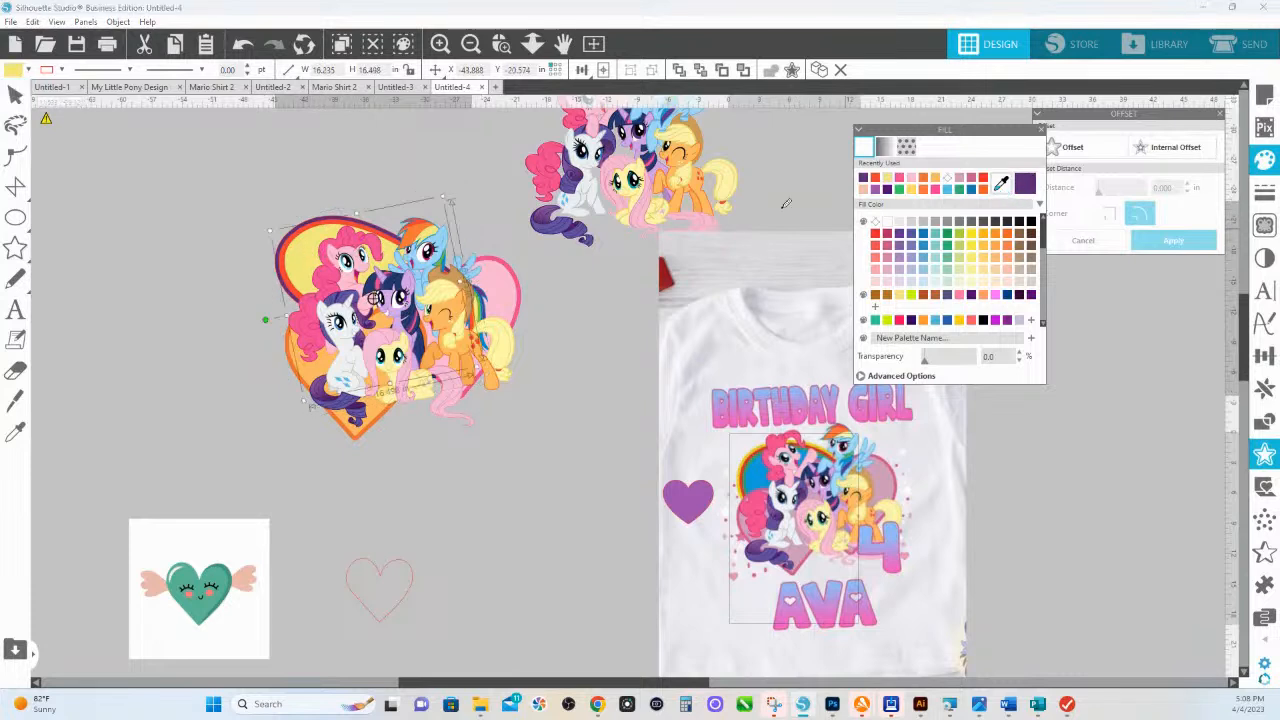
click(446, 246)
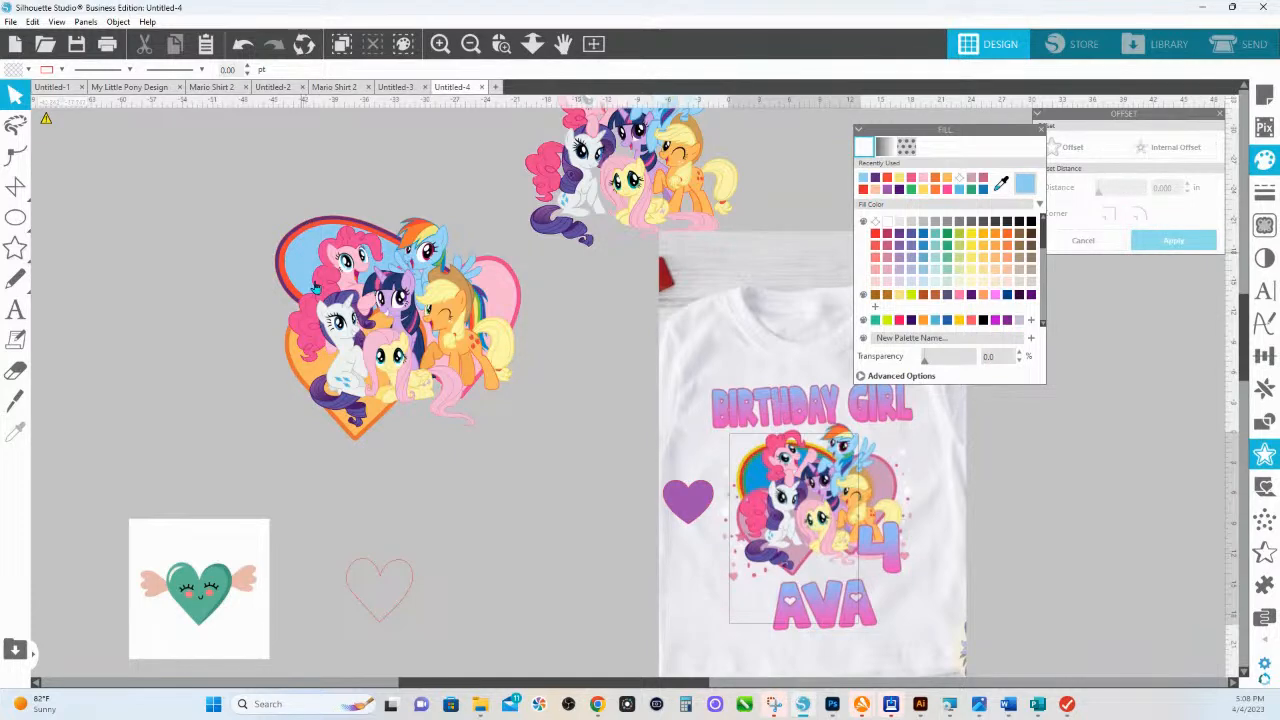
Step: Move the purple offset heart out of the design to the empty area on its left
drag(314, 333, 615, 407)
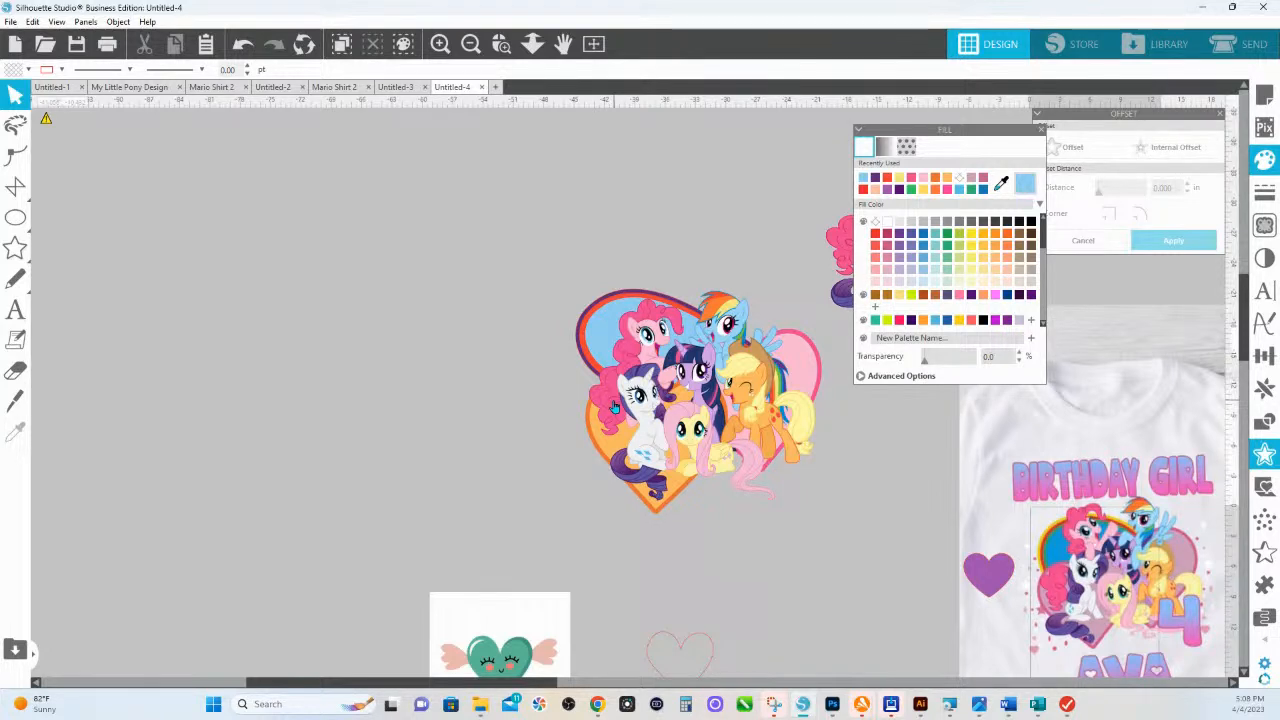
click(587, 313)
drag(587, 313, 102, 336)
Step: Recolor the rotated heart lilac with a navy border, both sampled from the purple pony
click(613, 335)
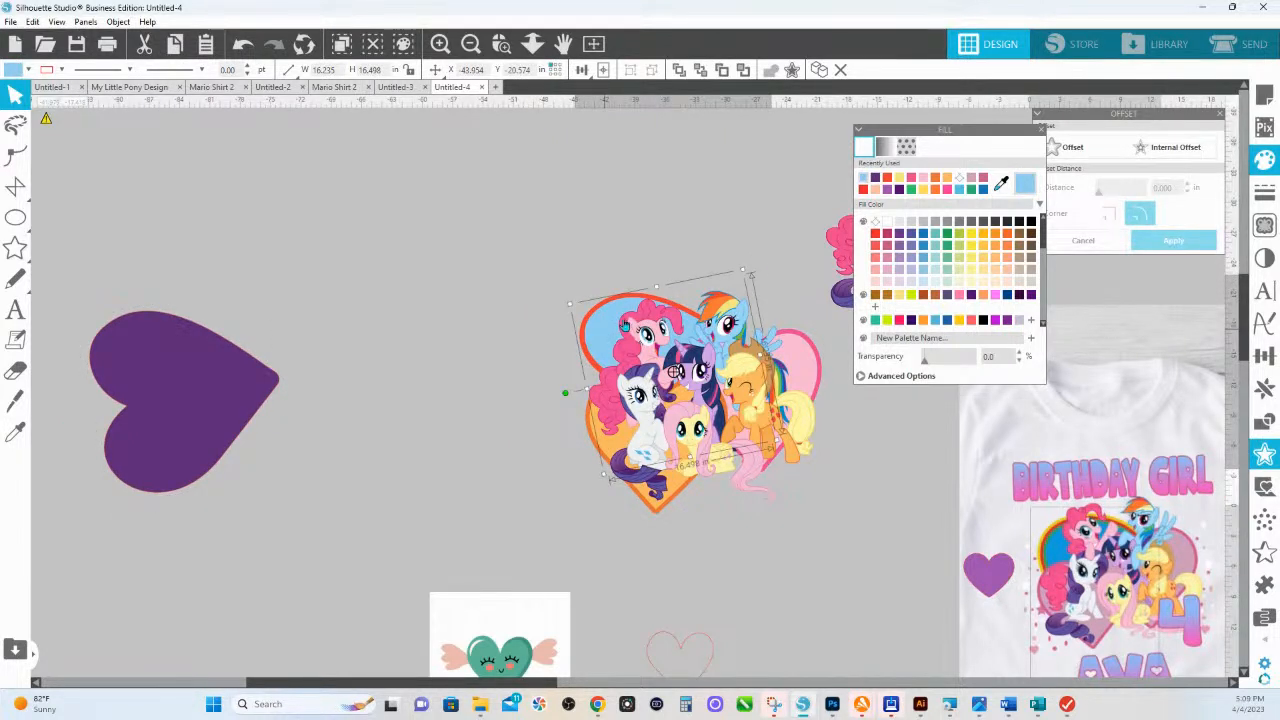
click(1000, 188)
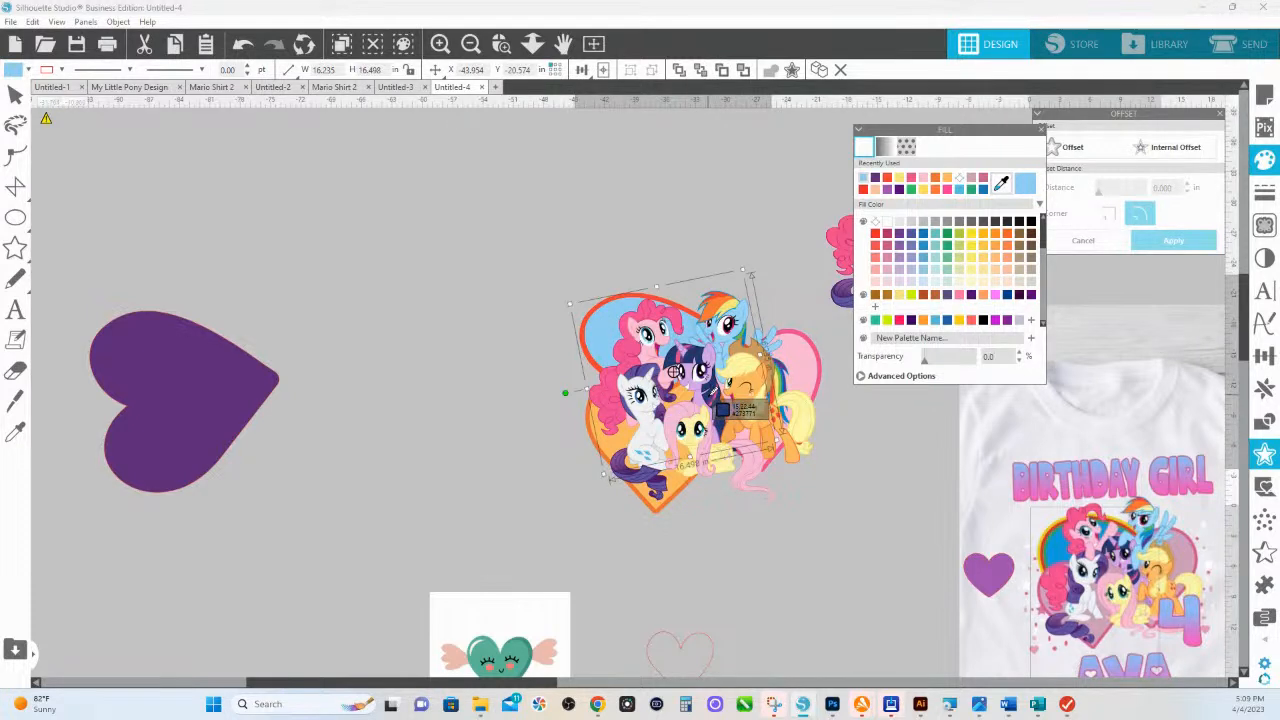
click(695, 378)
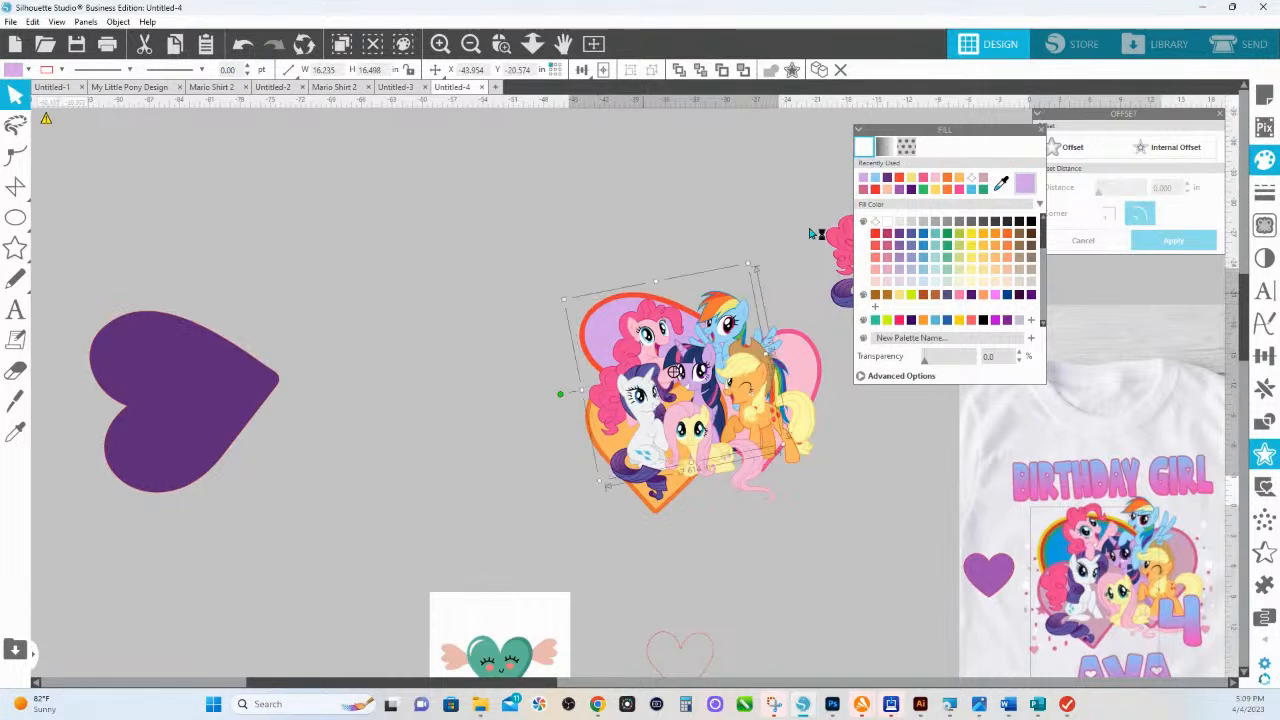
click(1001, 183)
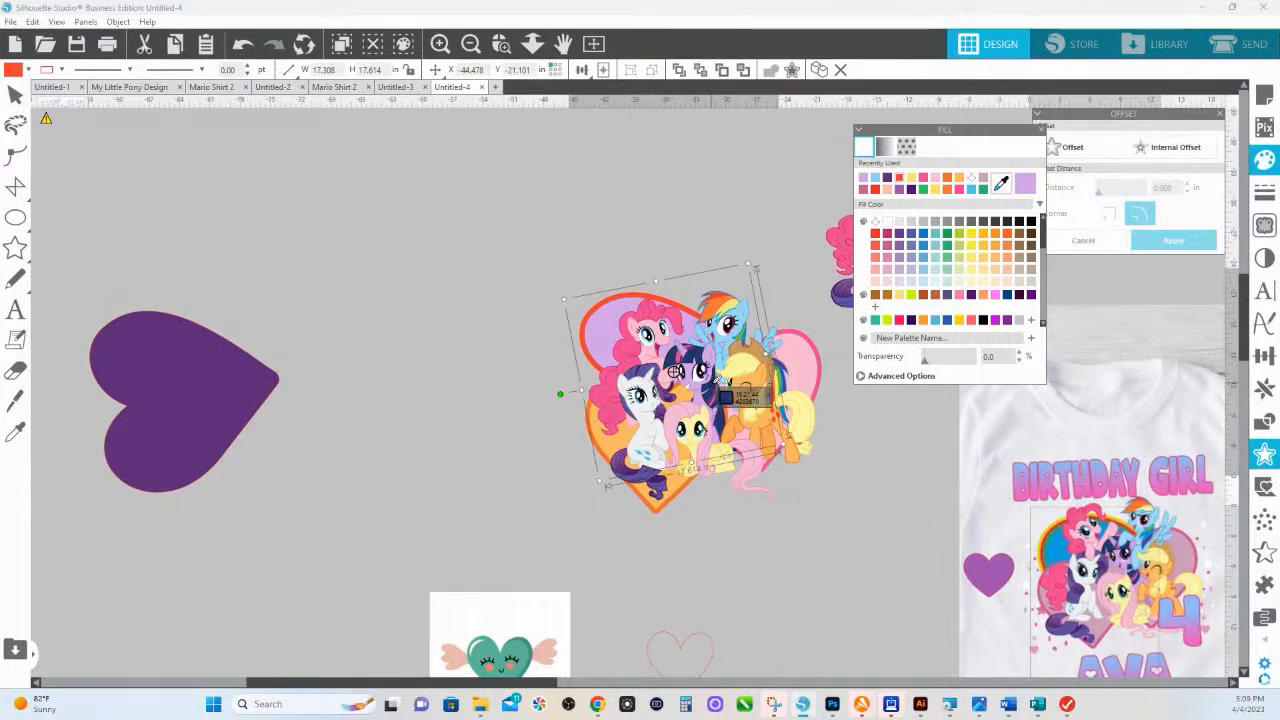
click(722, 386)
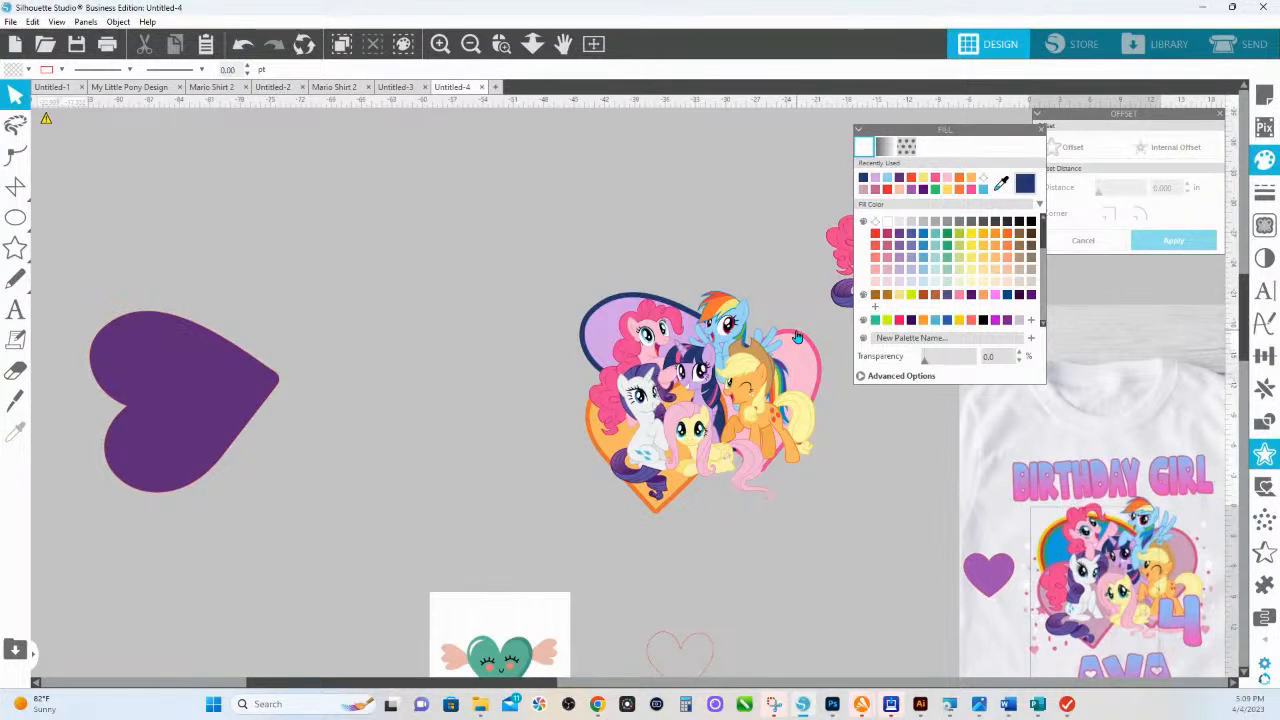
Step: Draw a narrow upright ellipse about 0.54 × 2.65 in and a circle about 1 in wide beside the shirt reference
drag(1103, 597, 829, 511)
click(502, 44)
drag(755, 467, 1010, 604)
drag(189, 514, 532, 540)
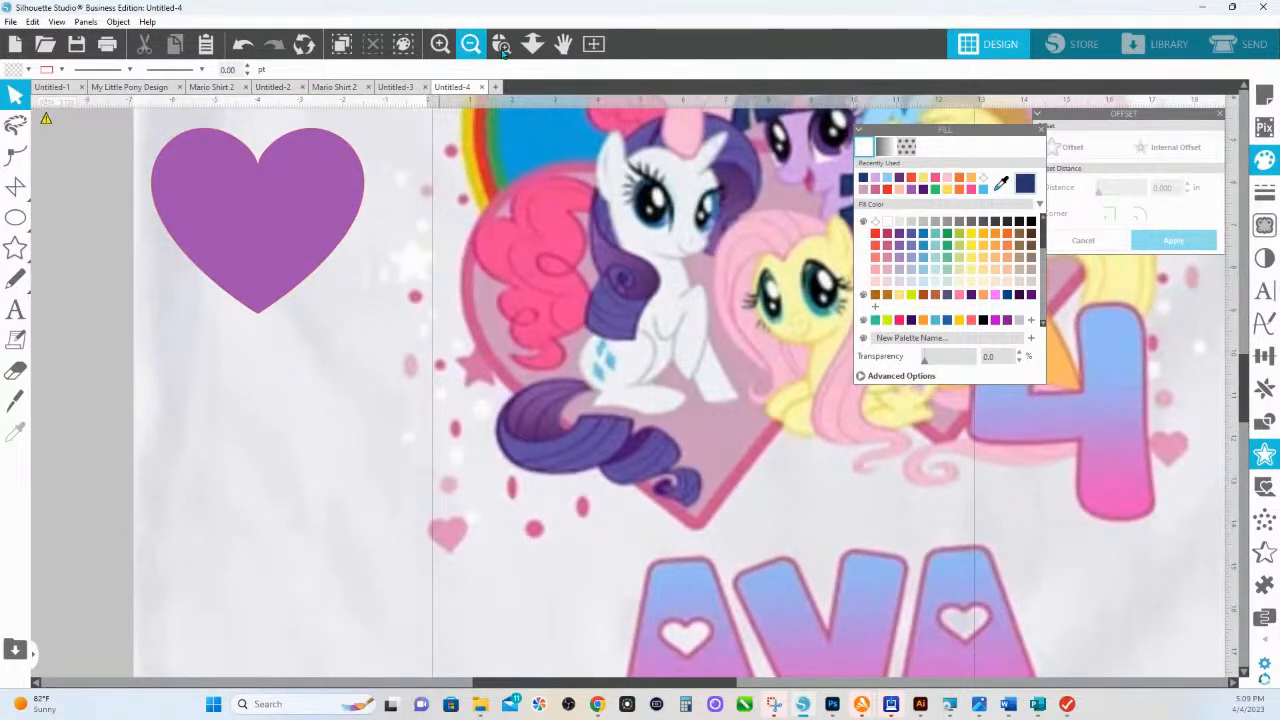
click(532, 43)
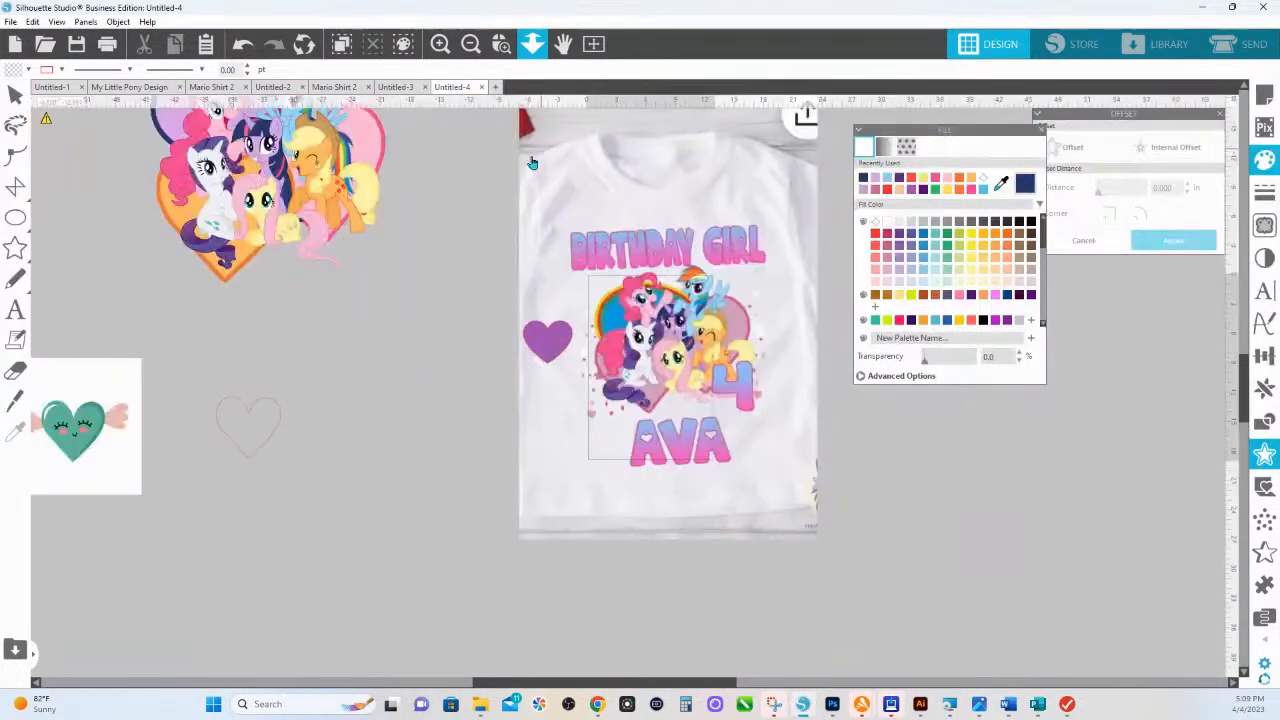
click(15, 217)
drag(456, 324, 460, 354)
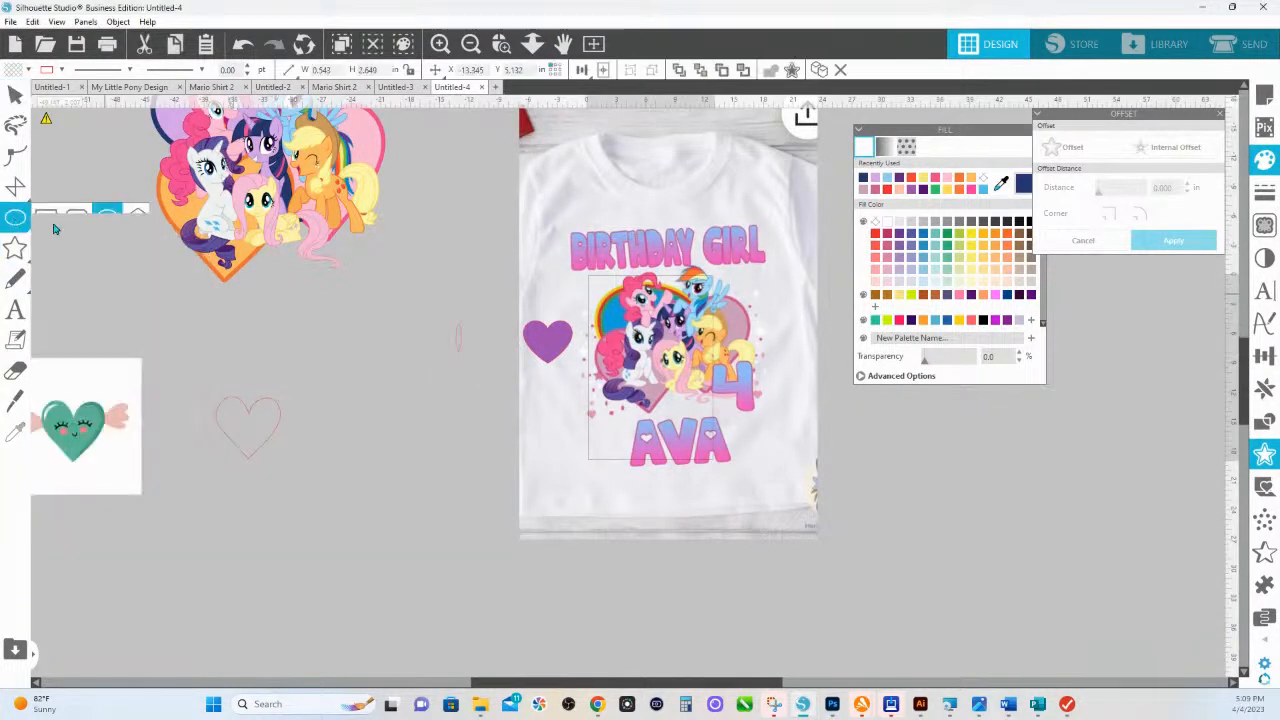
drag(439, 350, 450, 369)
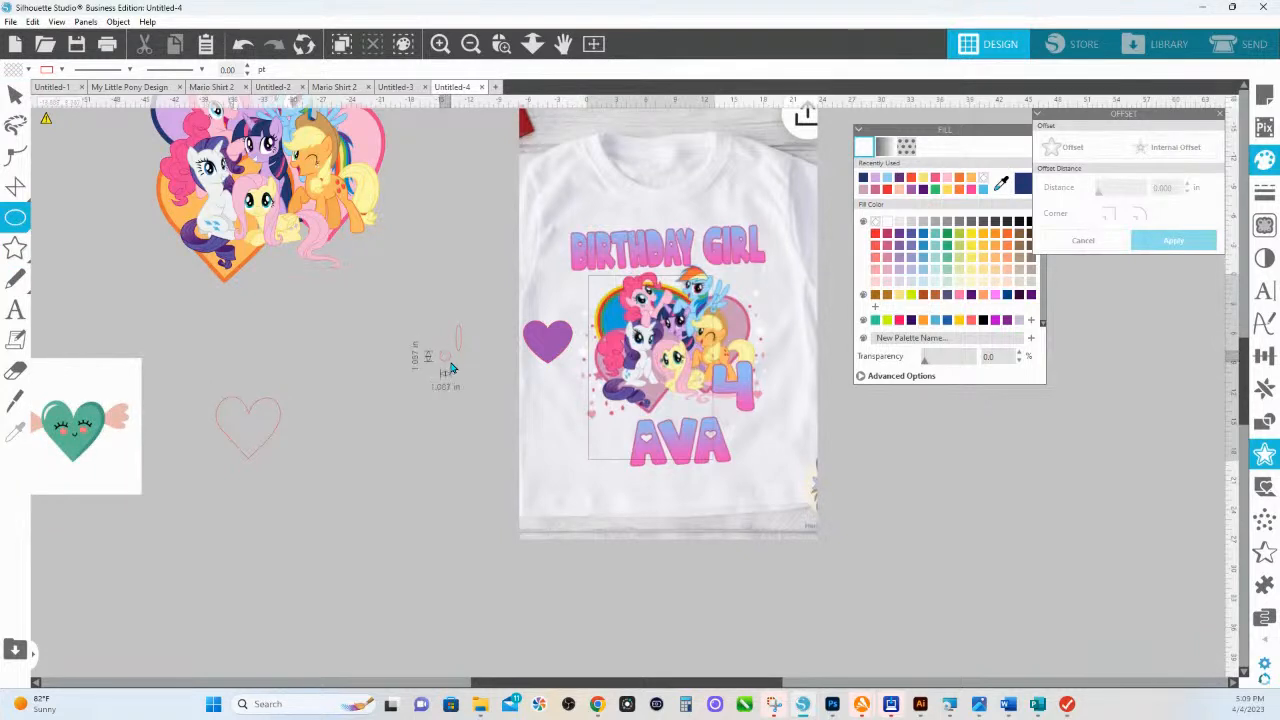
Step: Shrink the heart outline to about 2.46 × 2.36 in and move it beside the small ellipse and circle
click(272, 433)
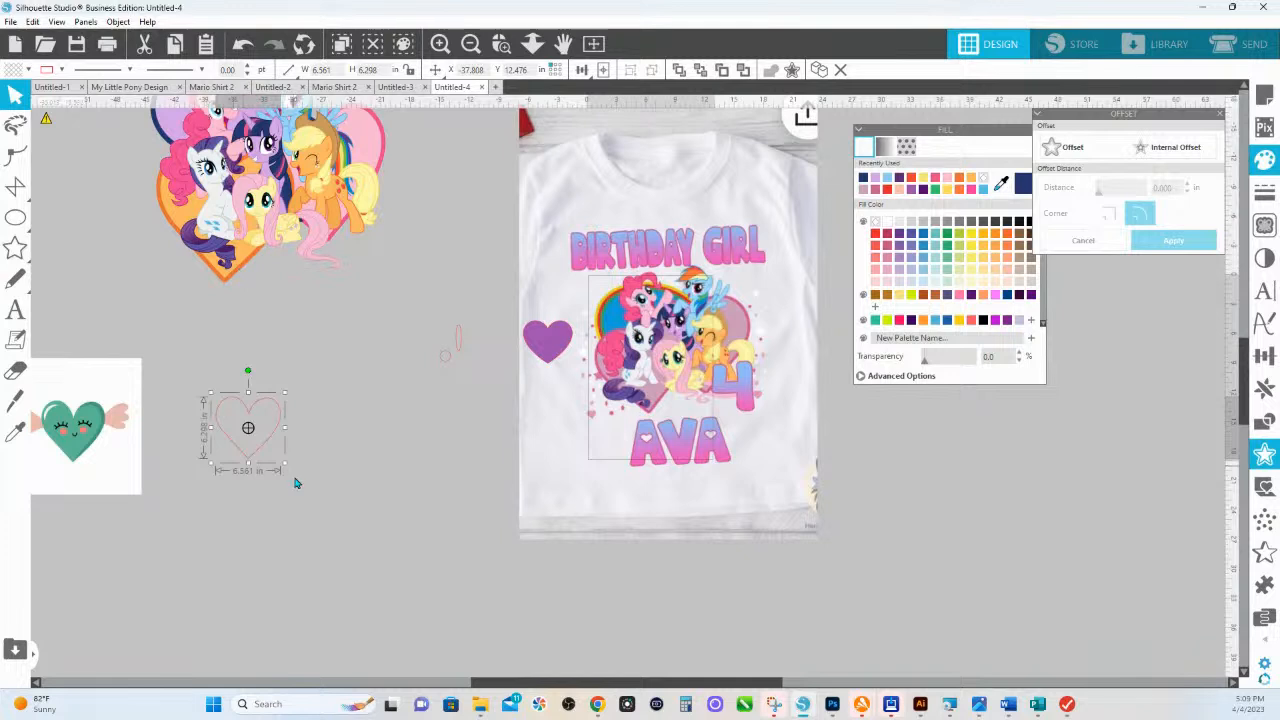
drag(286, 471, 245, 427)
drag(353, 383, 733, 372)
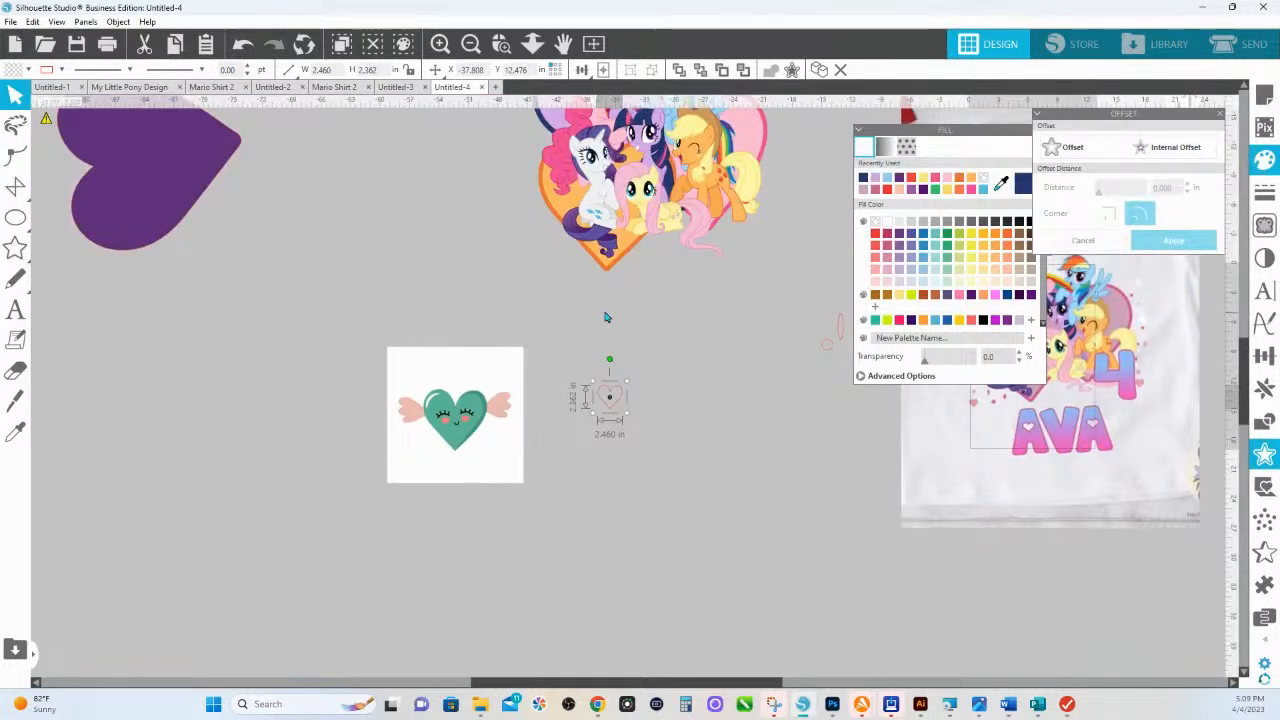
drag(623, 401, 720, 357)
Step: Fill the small heart, circle and ellipse with lime green, and shrink the ellipse to about 0.49 × 2.39 in
drag(682, 302, 784, 384)
click(886, 320)
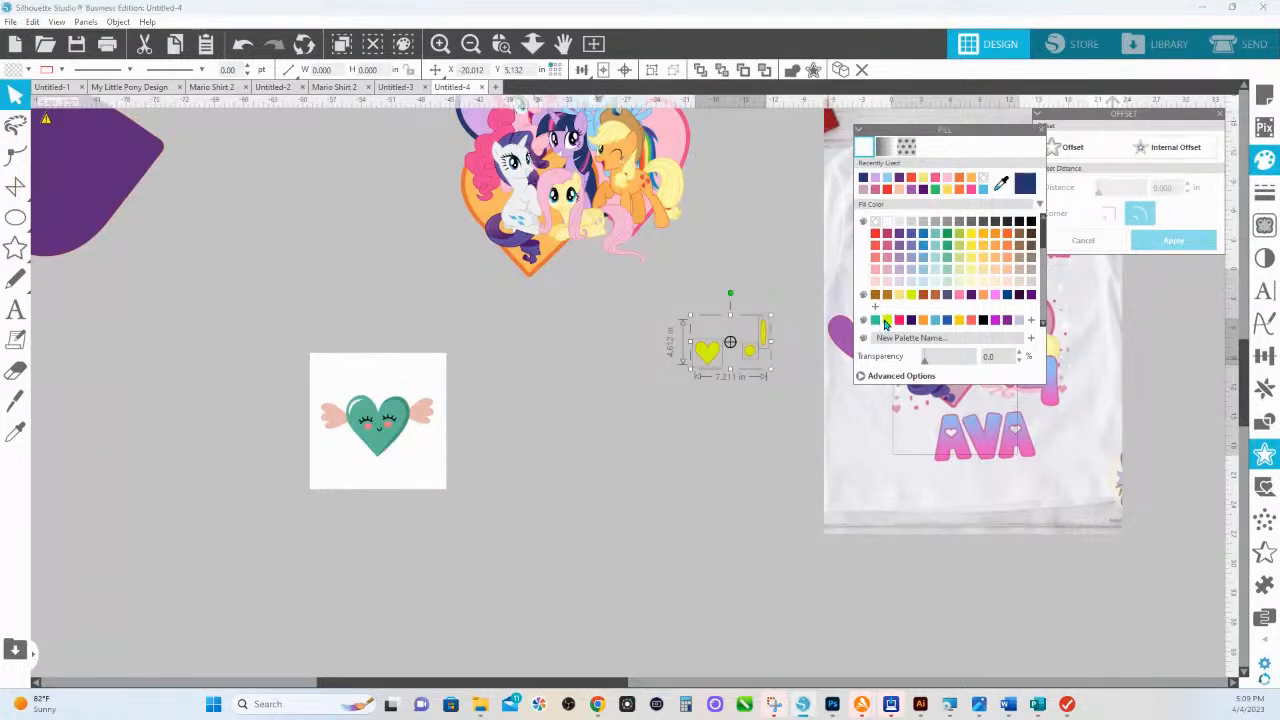
drag(751, 428, 654, 463)
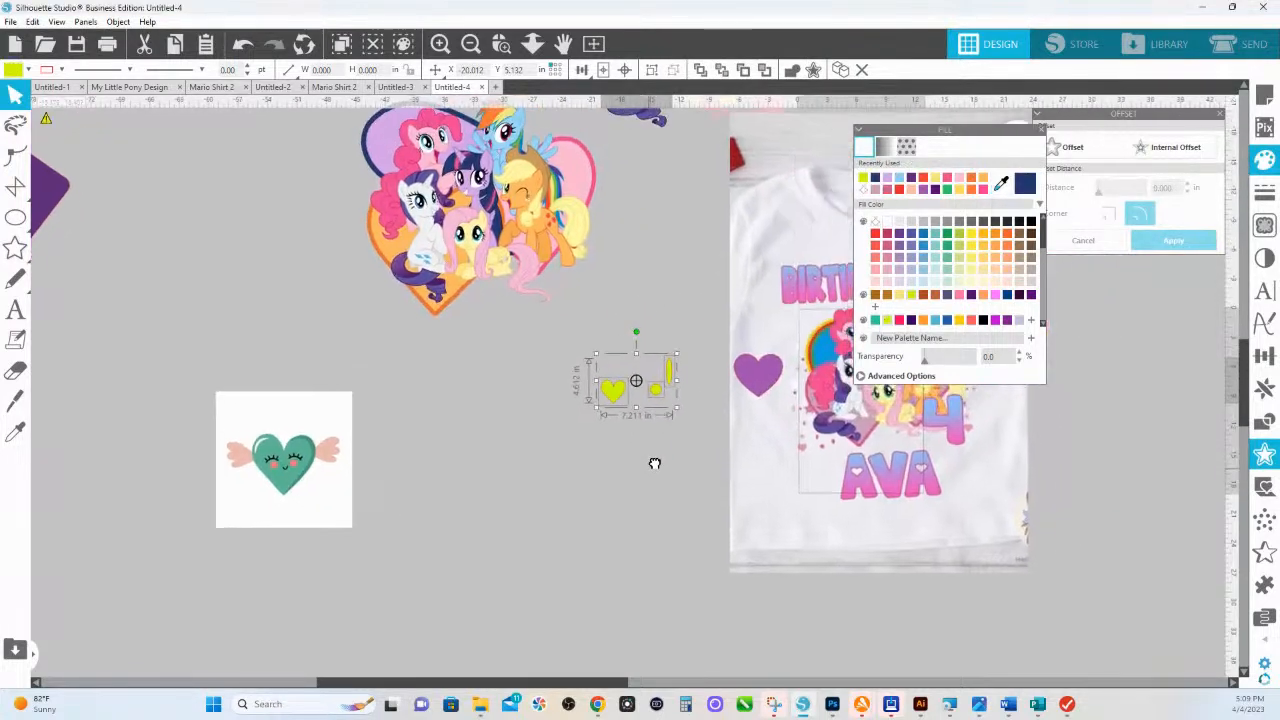
click(670, 370)
drag(675, 360, 673, 365)
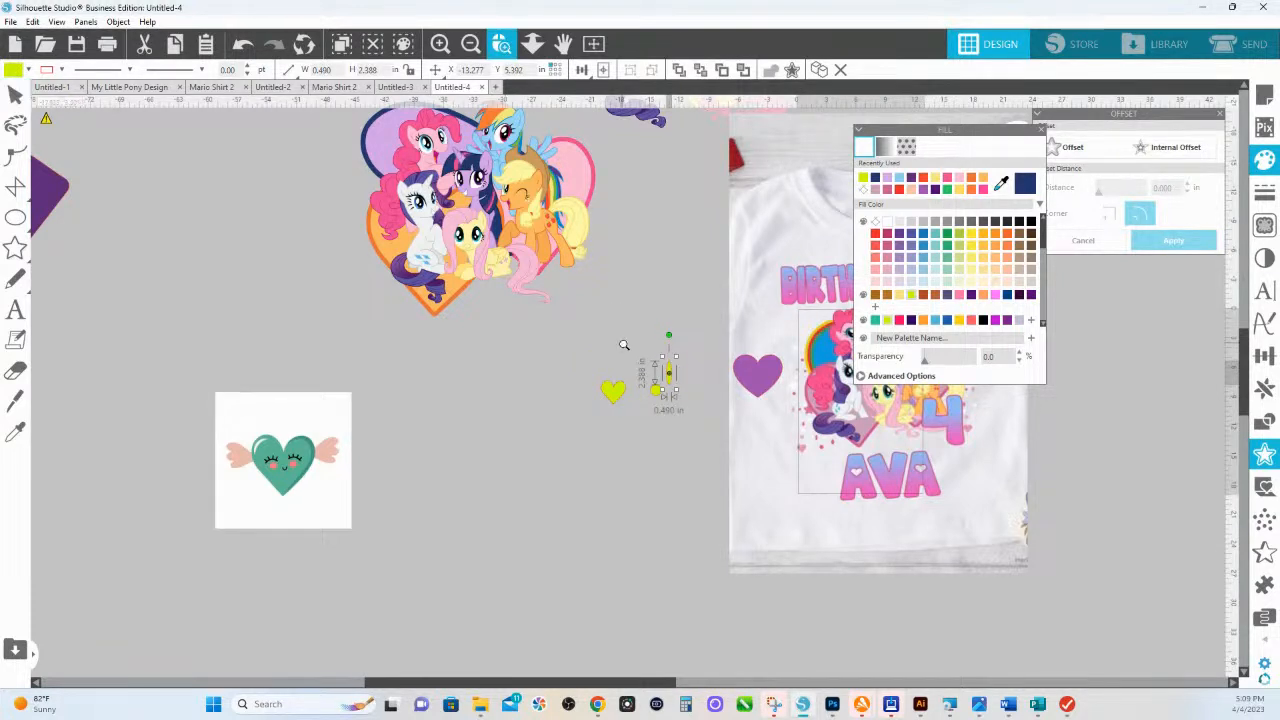
scroll(680, 388, up, 5)
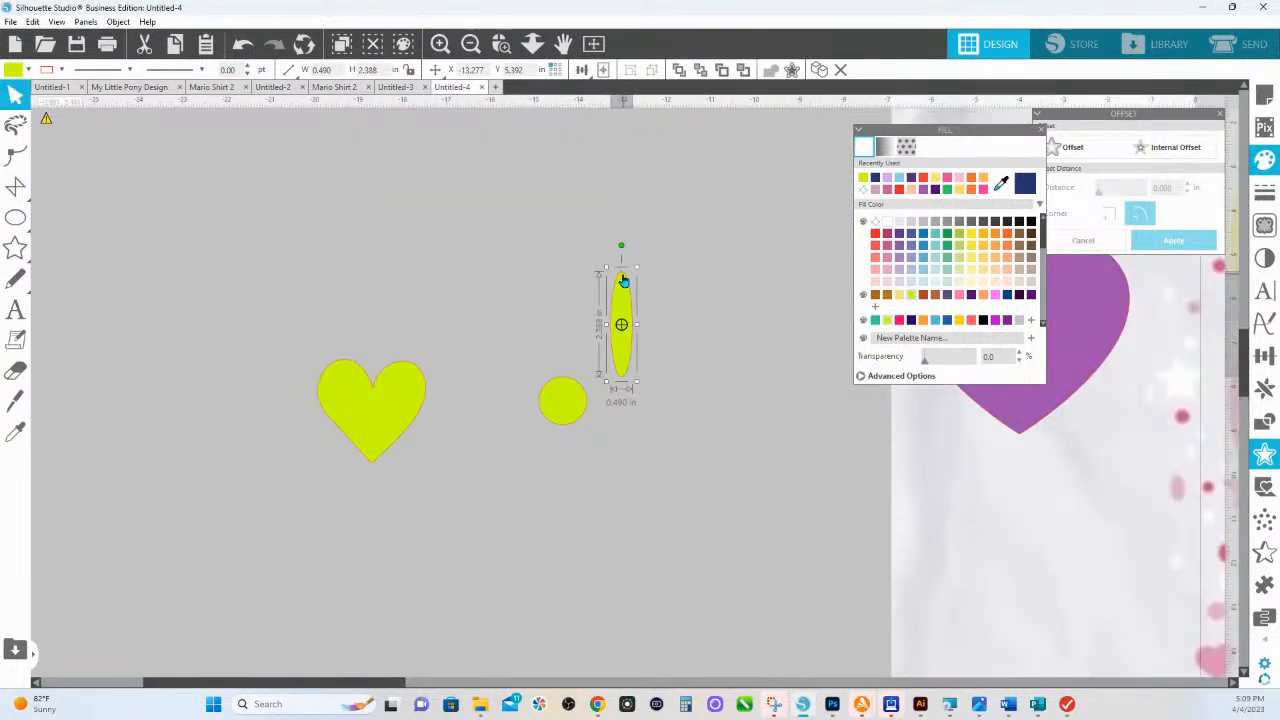
Step: Resize the lime ellipse to about 0.67 × 2.25 in
drag(603, 325, 591, 327)
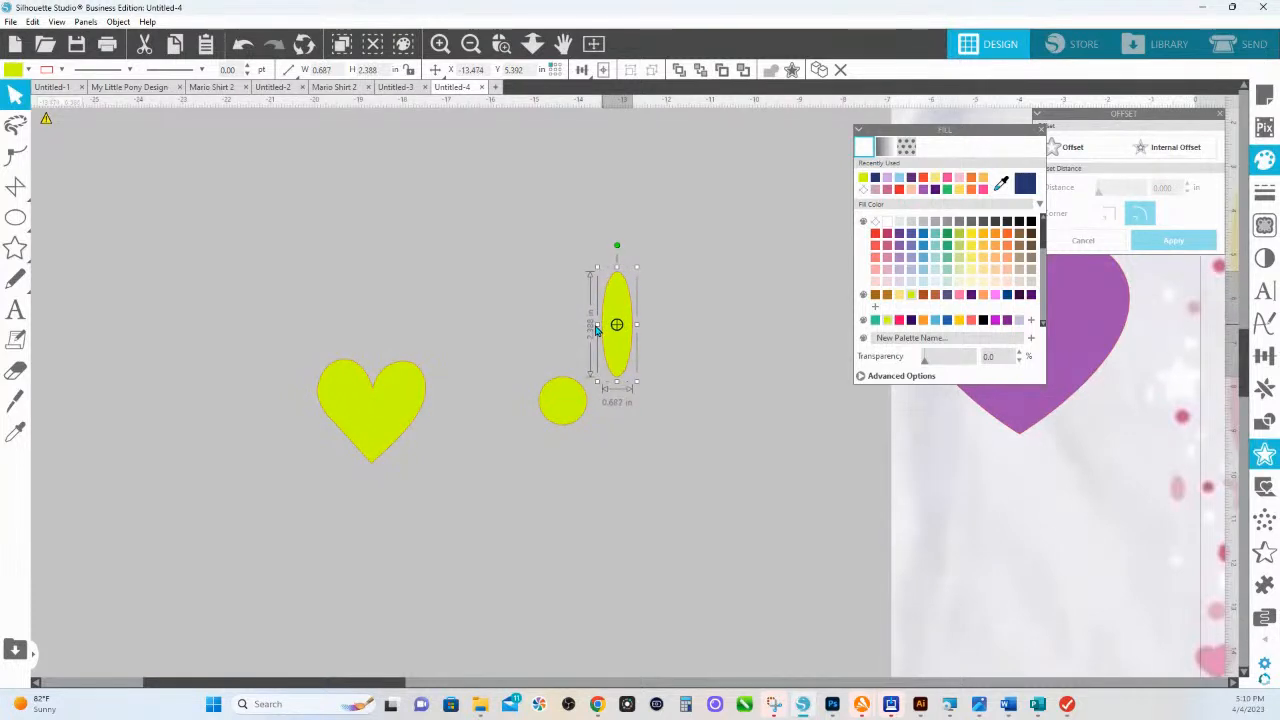
drag(616, 266, 616, 271)
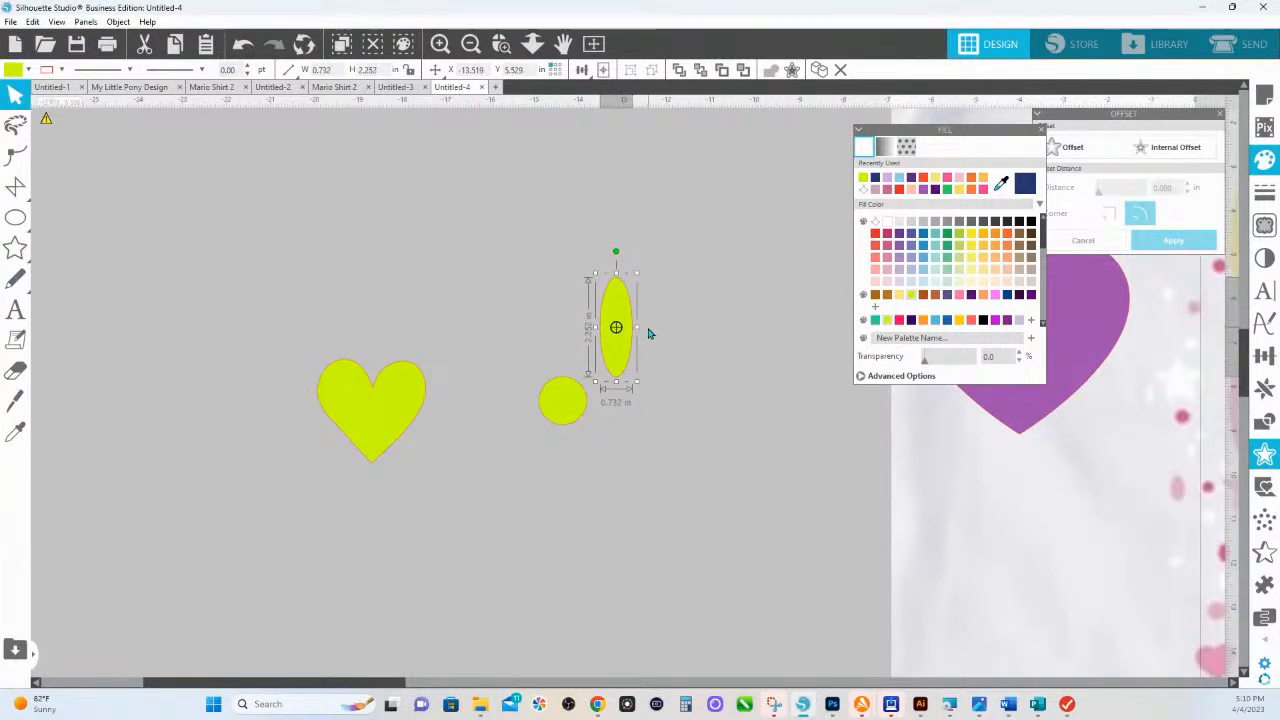
drag(640, 330, 635, 331)
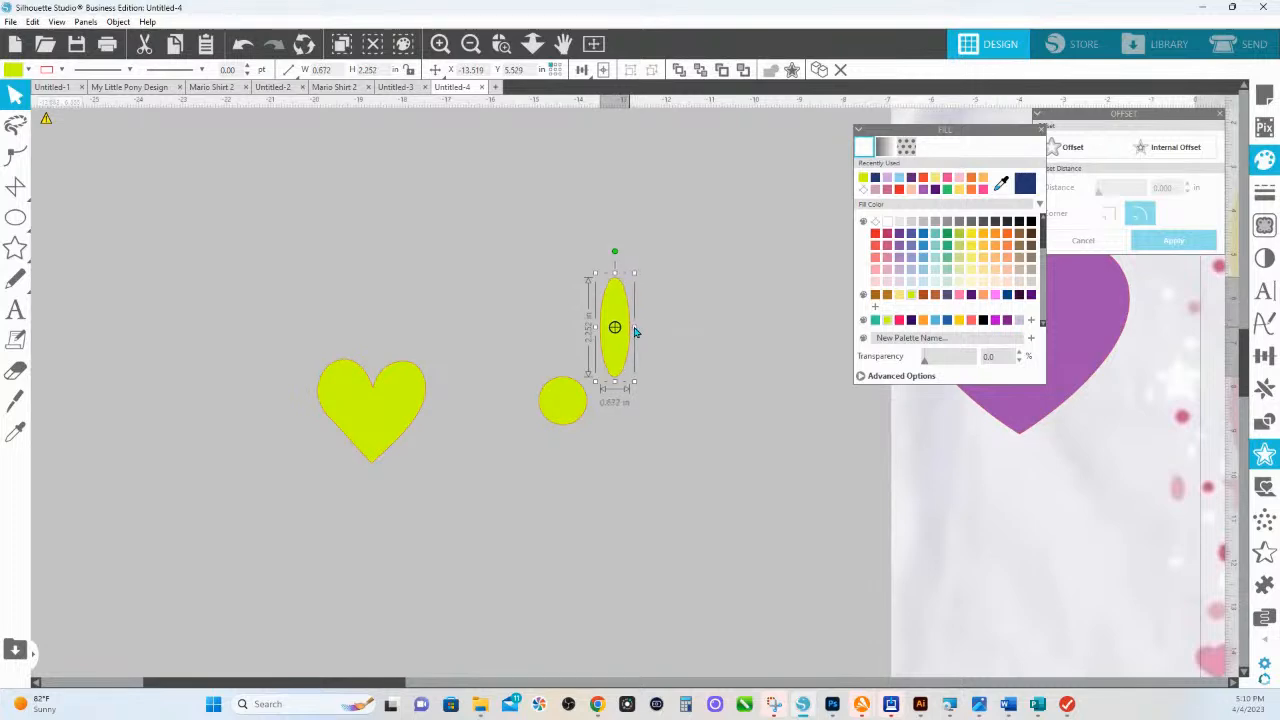
click(528, 43)
drag(528, 357, 531, 257)
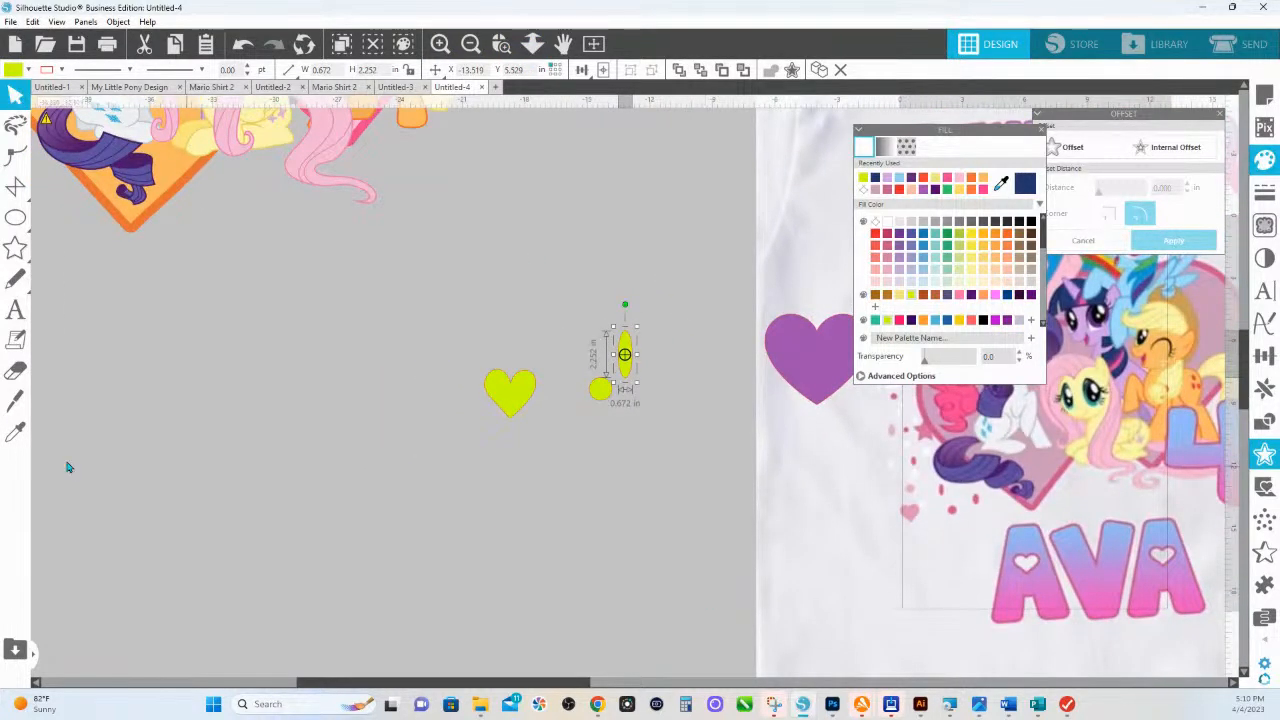
click(12, 250)
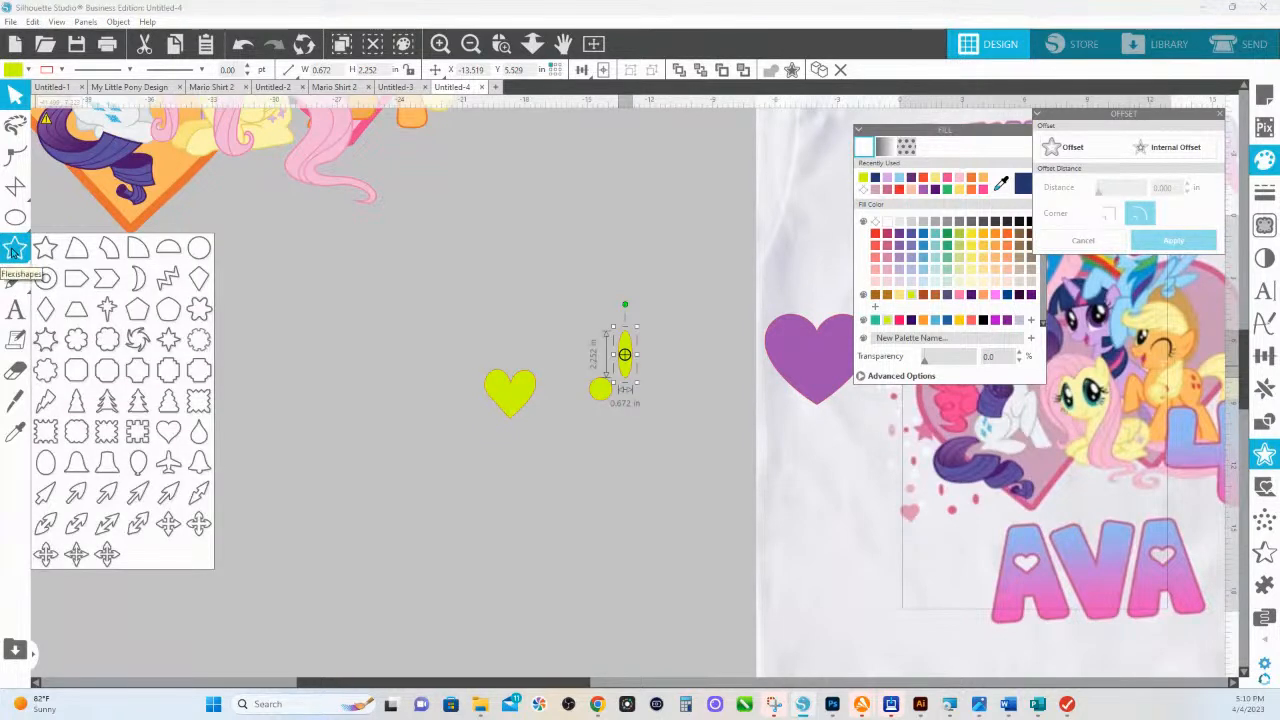
click(15, 218)
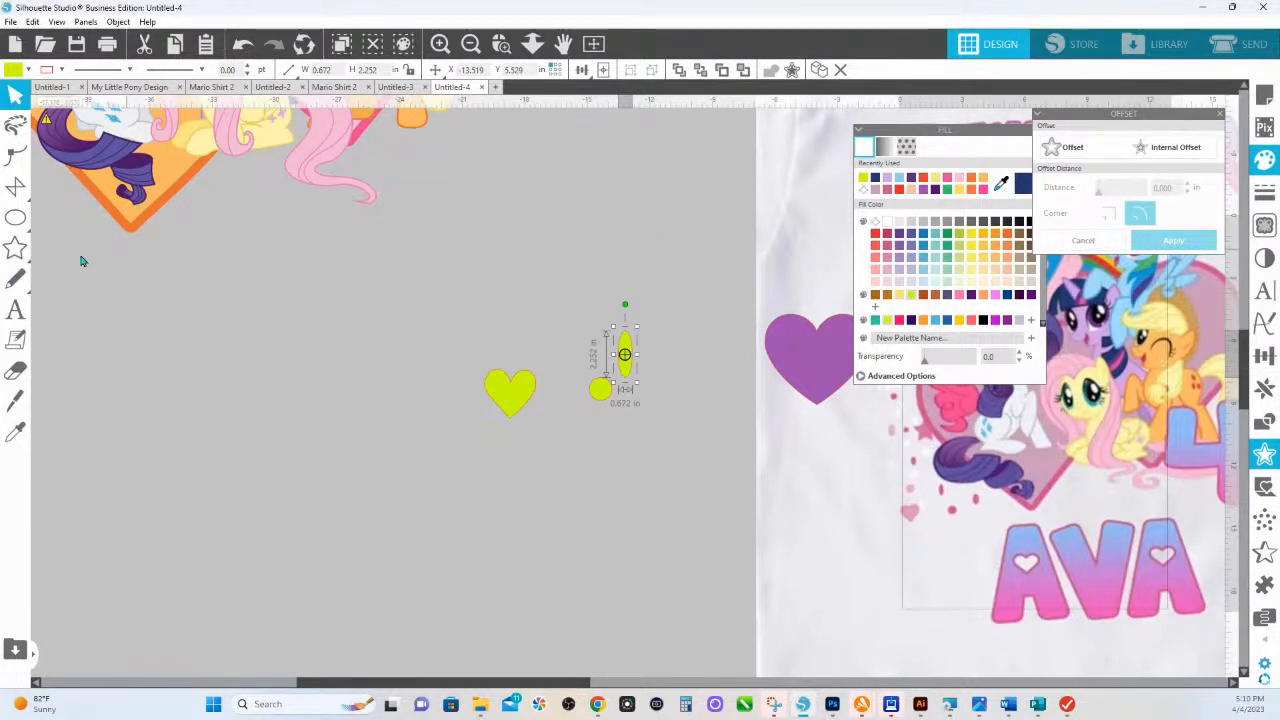
mouse_move(16, 257)
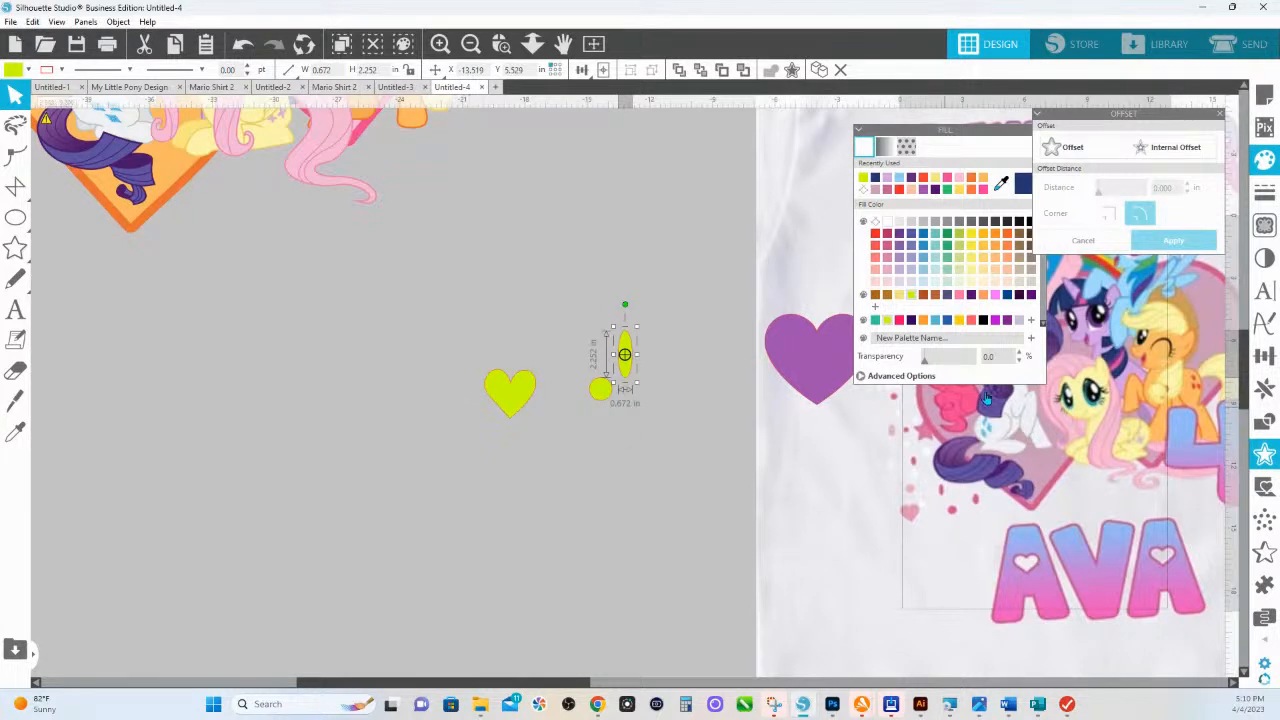
Step: Search the library for "star" and add the "moon & stars" design to the current document
click(1165, 44)
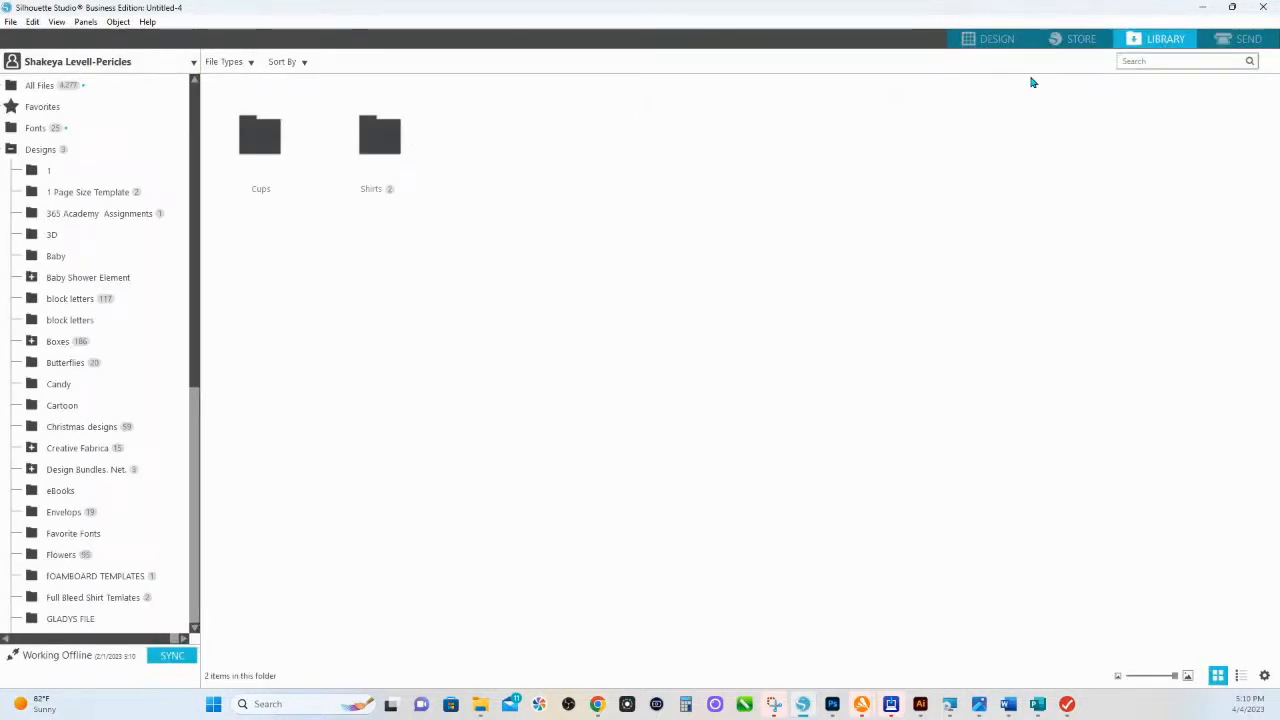
click(1148, 62)
text(star)
key(Return)
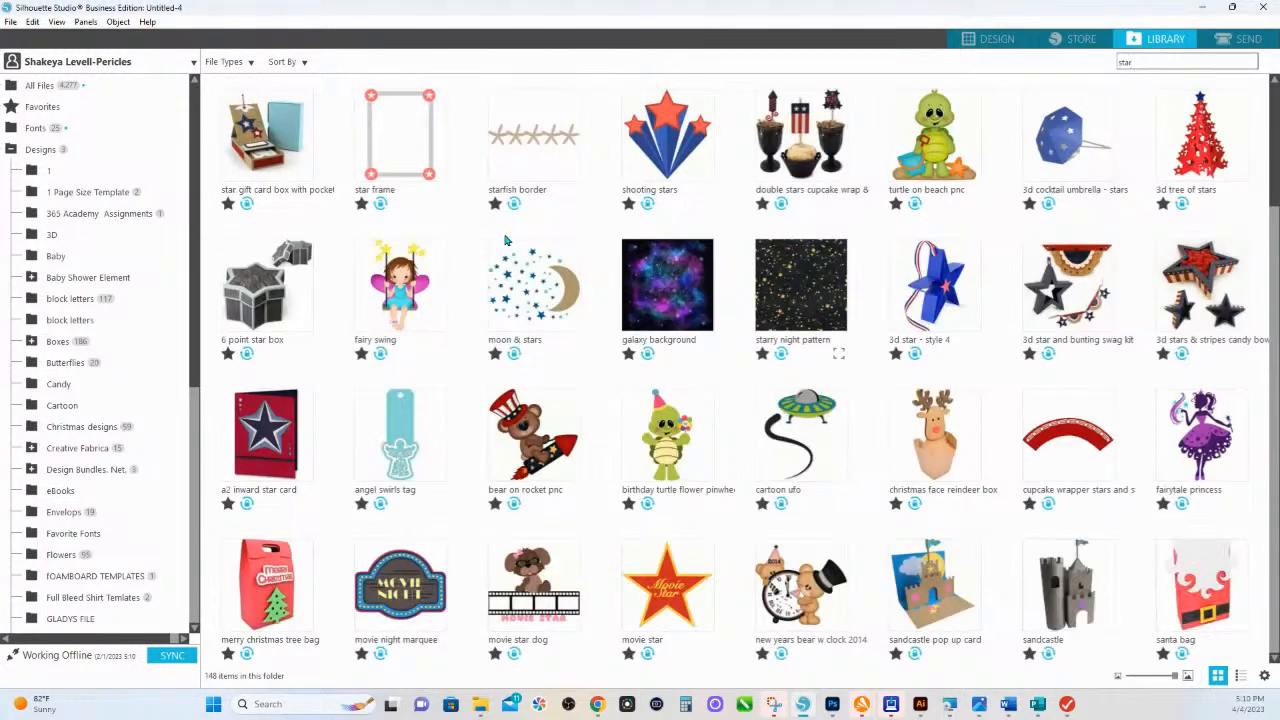
right_click(535, 307)
click(575, 326)
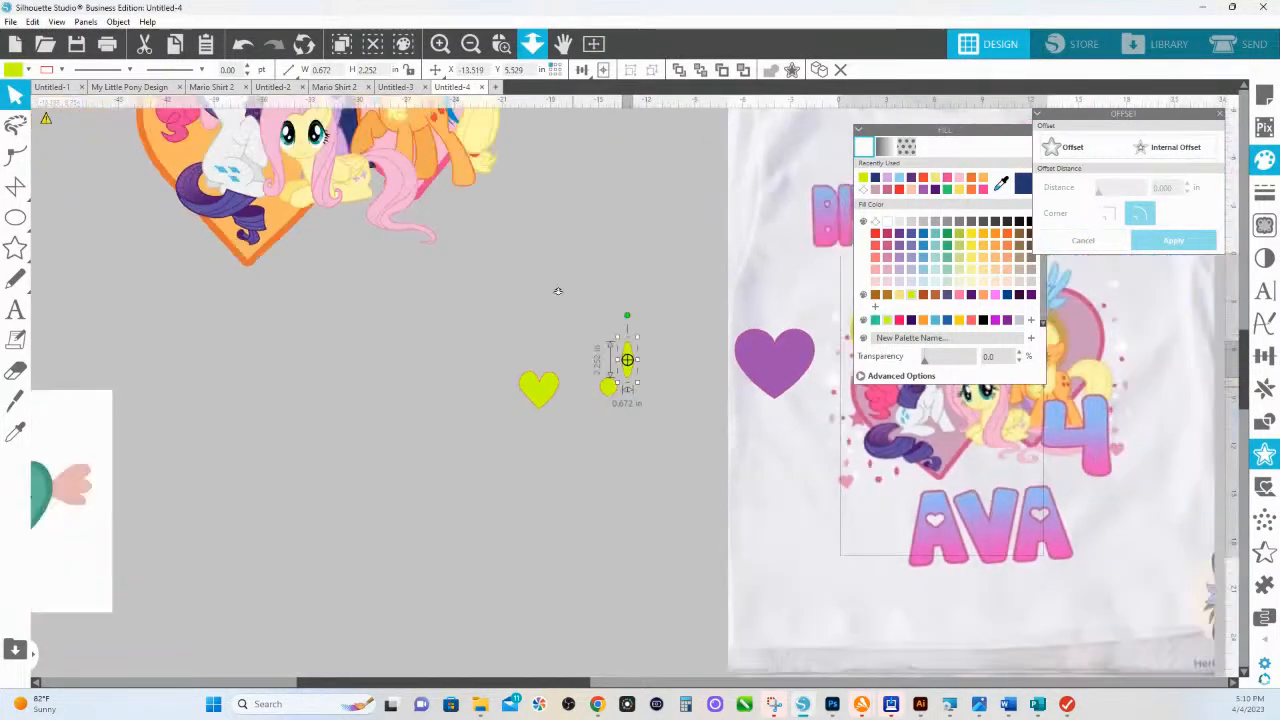
Step: Ungroup the moon and stars design on the page
scroll(540, 150, down, 3)
scroll(540, 190, down, 2)
drag(734, 446, 860, 510)
click(501, 43)
drag(719, 388, 721, 392)
click(503, 46)
drag(580, 328, 730, 424)
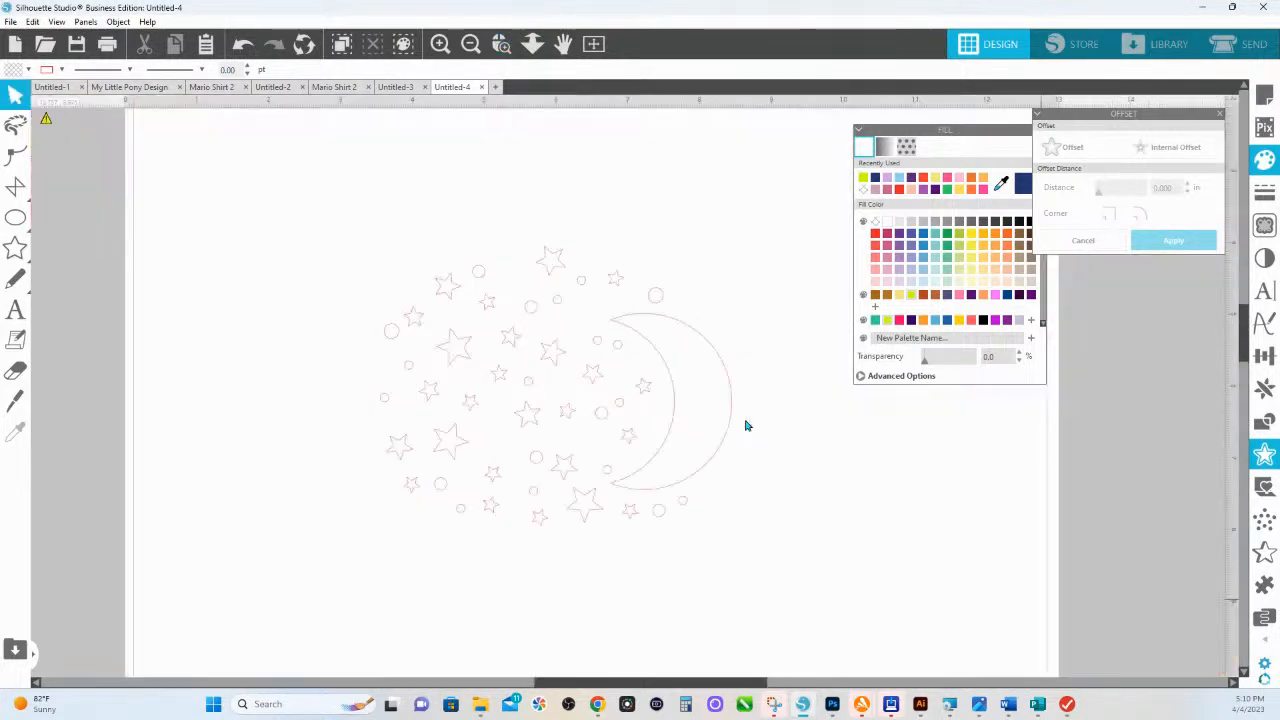
click(471, 360)
right_click(471, 360)
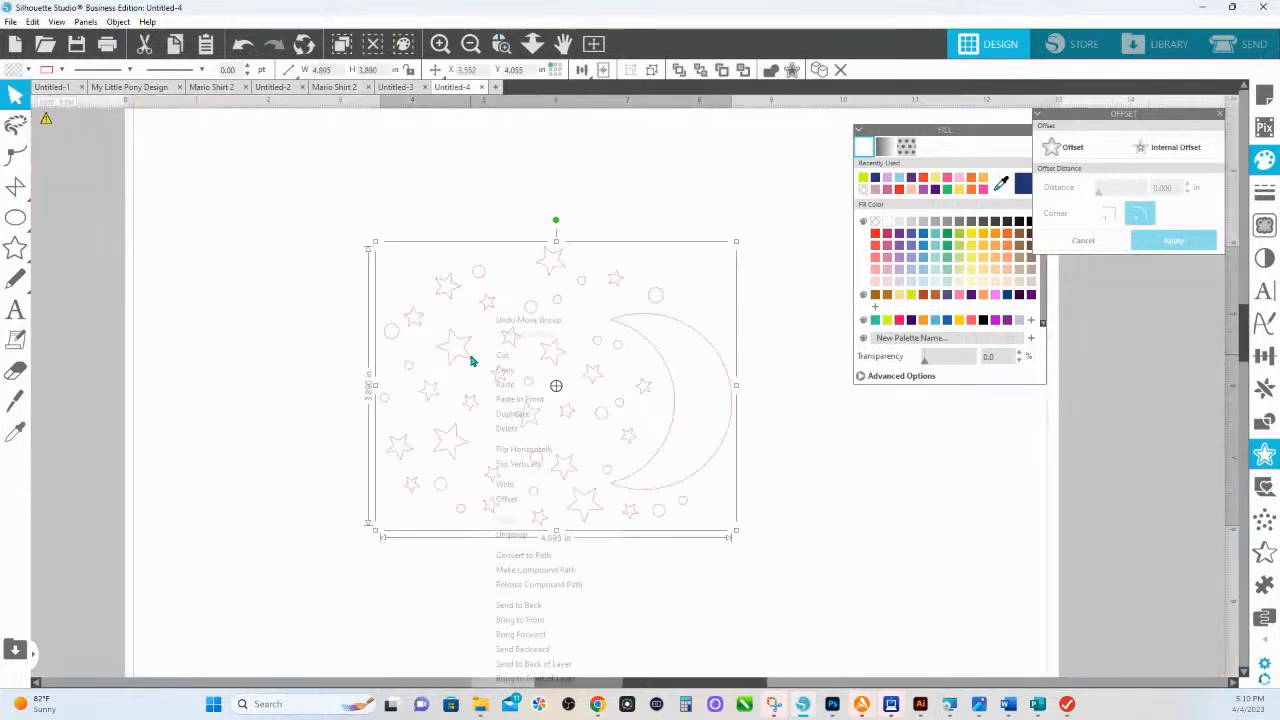
click(526, 534)
click(414, 190)
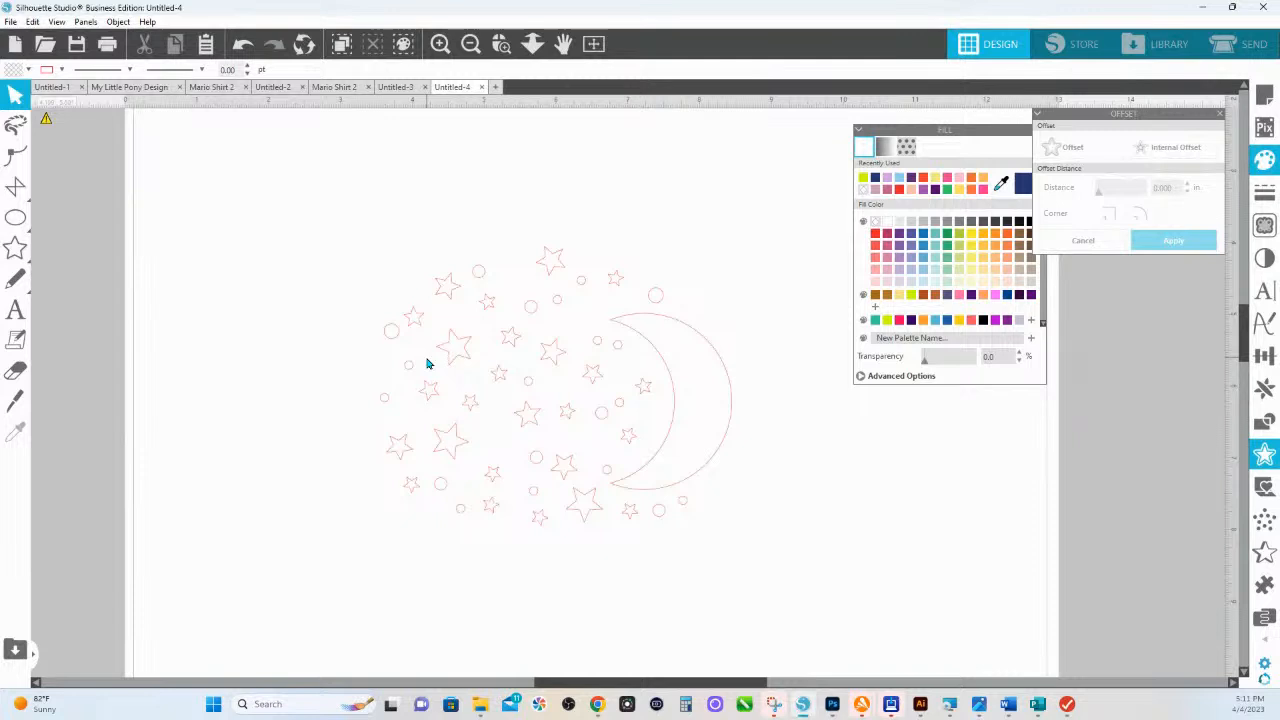
Step: Fill three stars and a small circle at the upper left of the ungrouped design with pale aqua
drag(356, 266, 428, 350)
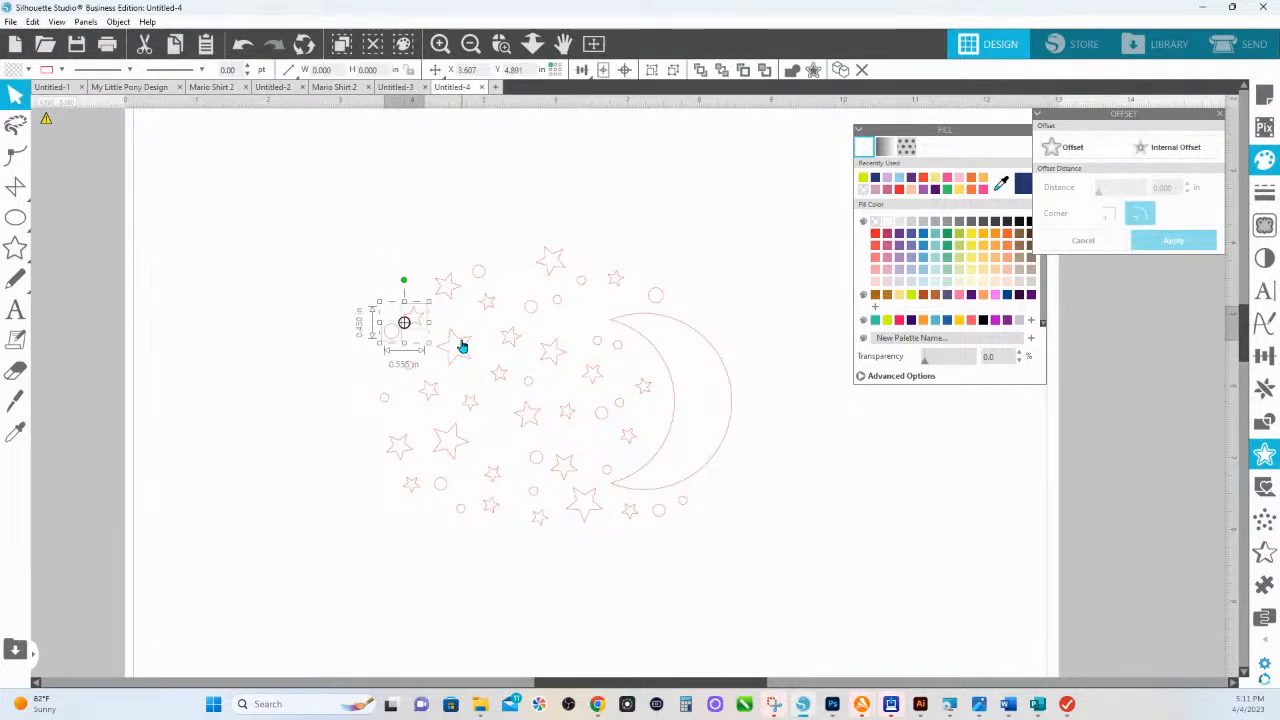
shift+click(458, 346)
shift+click(449, 299)
click(935, 270)
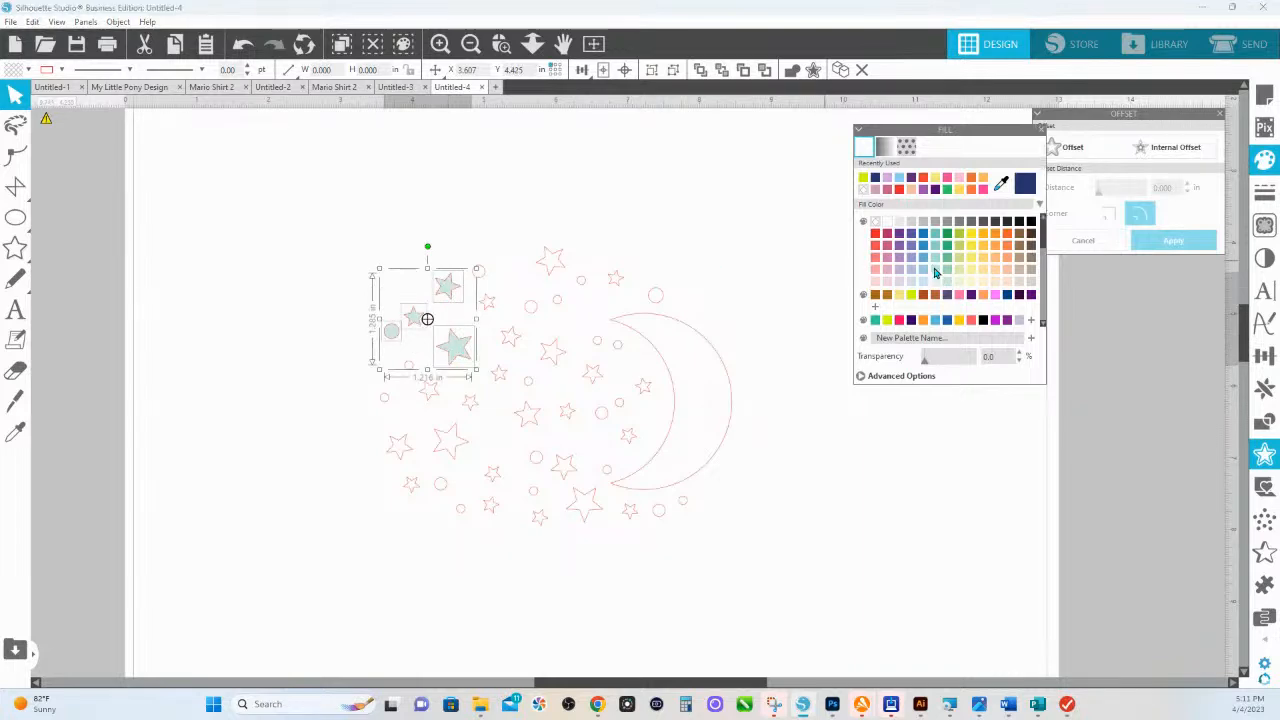
Step: Move the aqua stars and circle above the lime shapes and enlarge them together to about 3.26 × 3.44 in
click(532, 44)
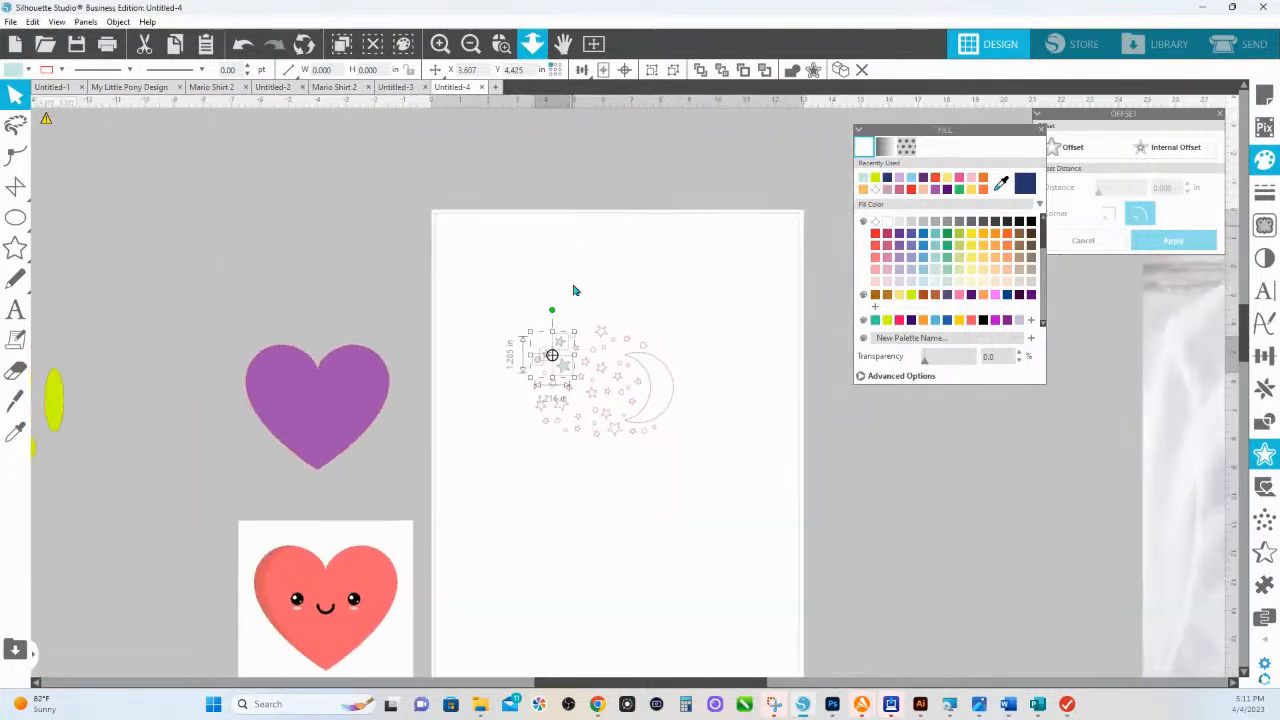
drag(200, 346, 645, 404)
drag(570, 357, 476, 437)
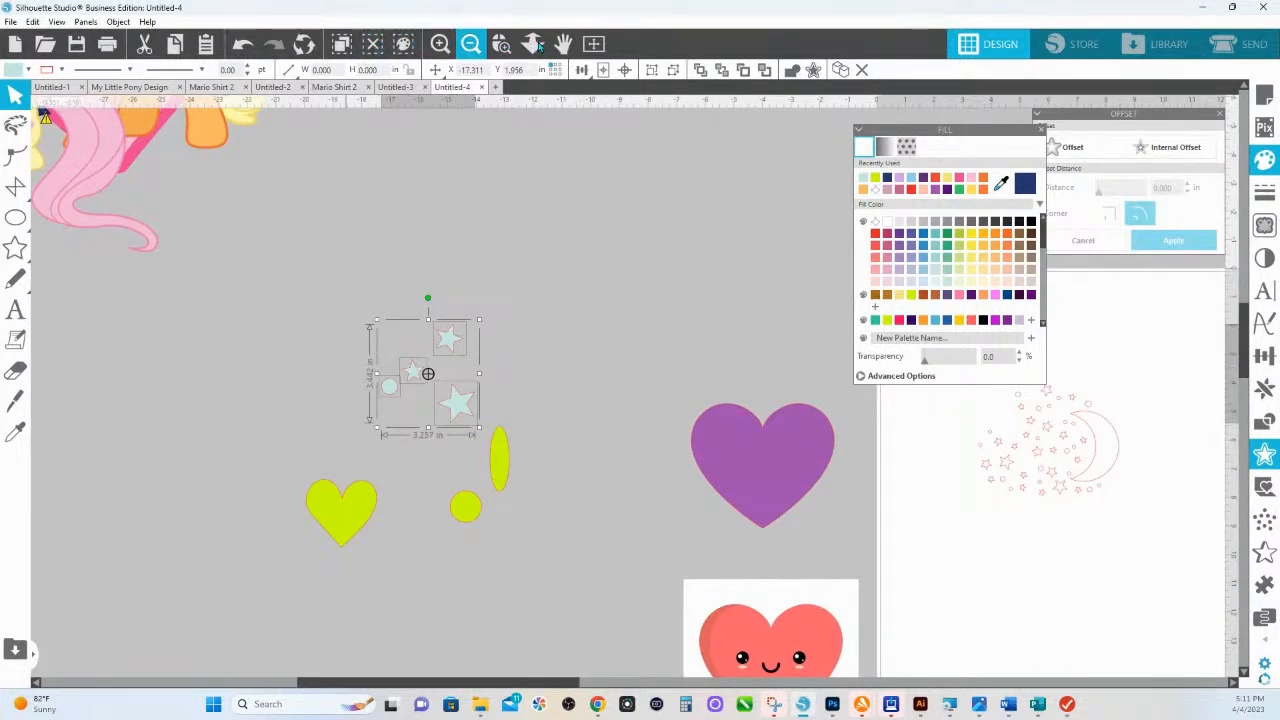
Step: Move all the small lime and aqua shapes together to just below the ponies with the bordered hearts
click(532, 44)
drag(403, 292, 878, 366)
click(532, 44)
drag(518, 182, 514, 320)
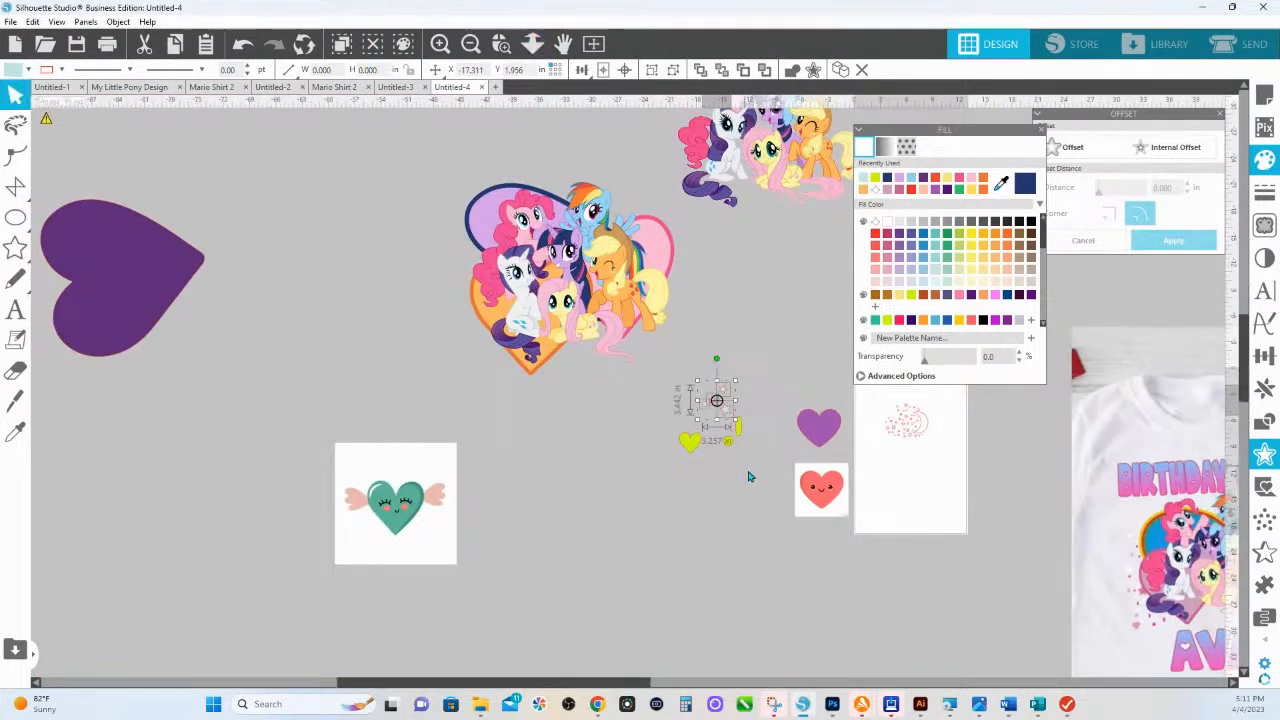
drag(749, 471, 673, 383)
drag(751, 432, 671, 423)
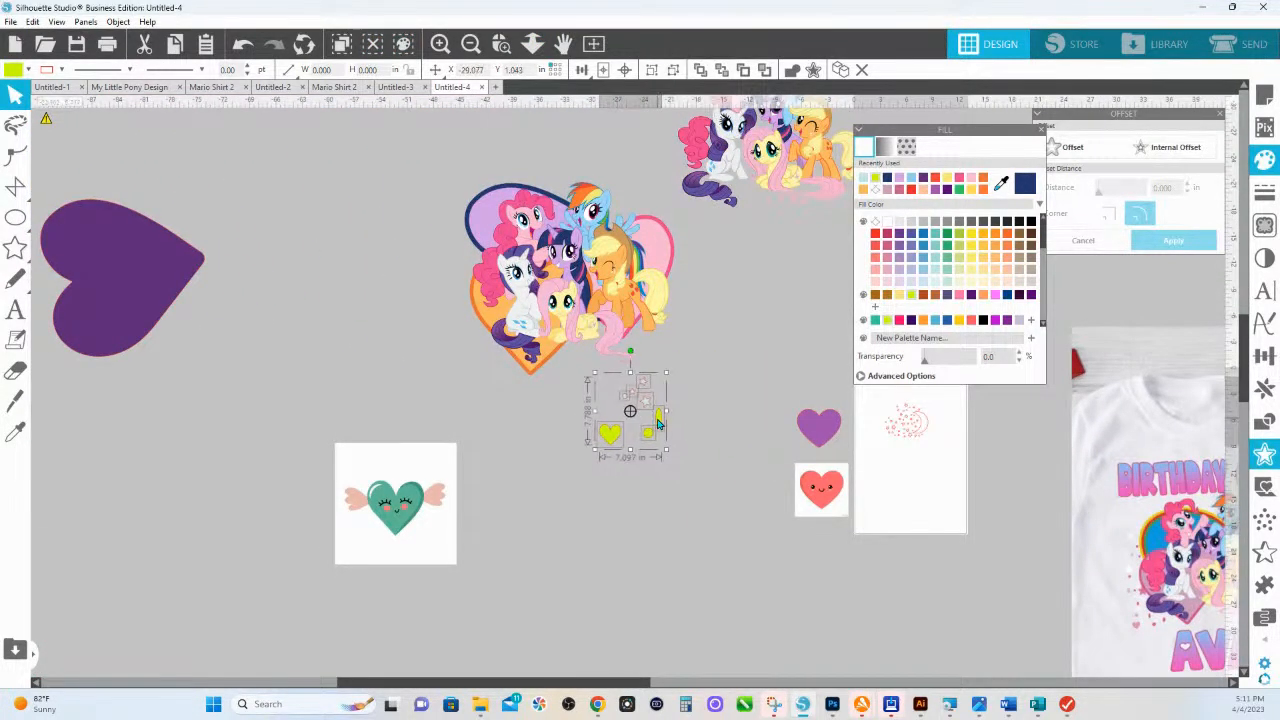
Step: Scale down the lime heart, circle and ellipse together beside the aqua stars
click(503, 47)
drag(580, 385, 700, 448)
click(732, 437)
drag(748, 509, 534, 443)
drag(700, 530, 604, 399)
click(648, 420)
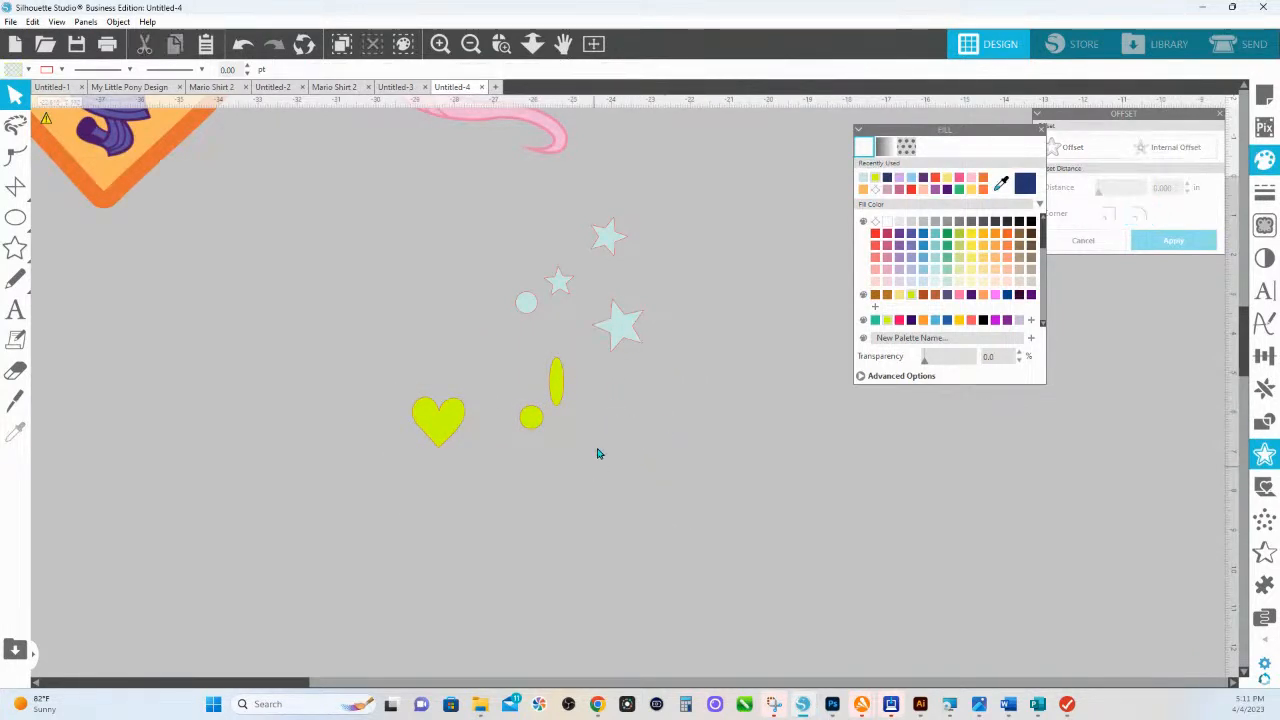
Step: Add a smaller copy of the lime ellipse, about 0.25 × 0.85 in, above the lime circle
click(534, 50)
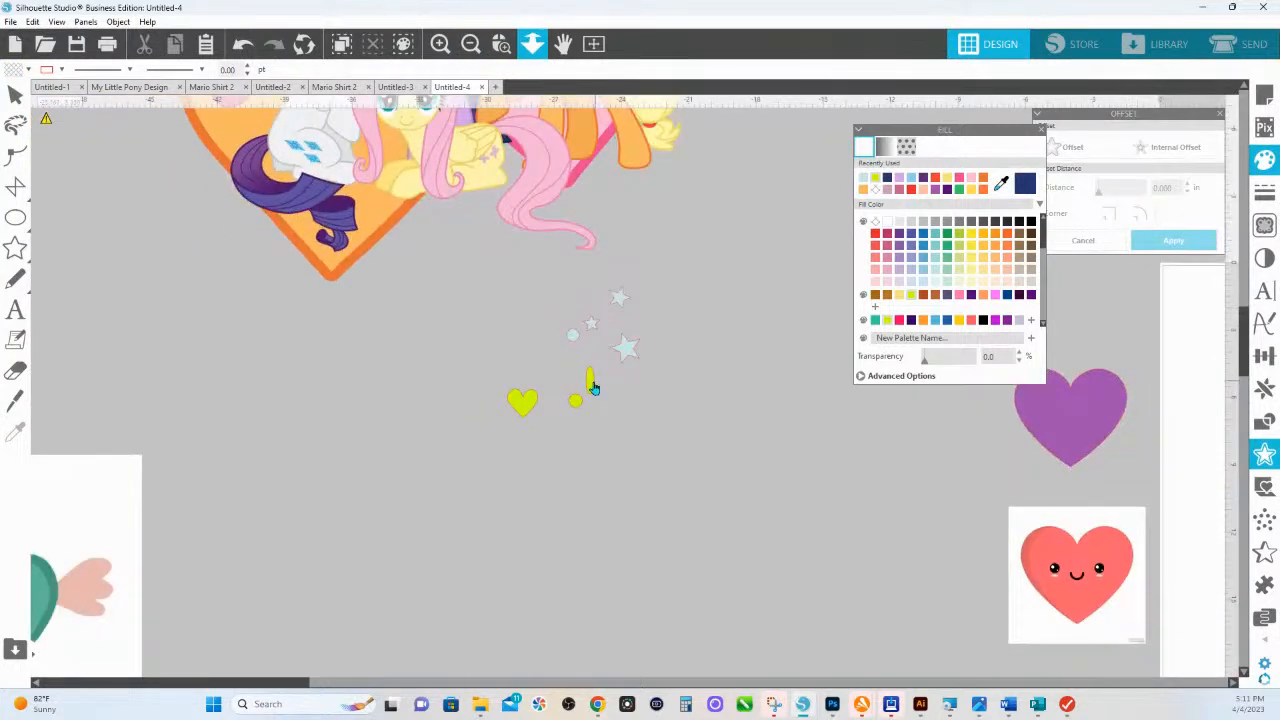
click(590, 382)
drag(596, 402, 567, 386)
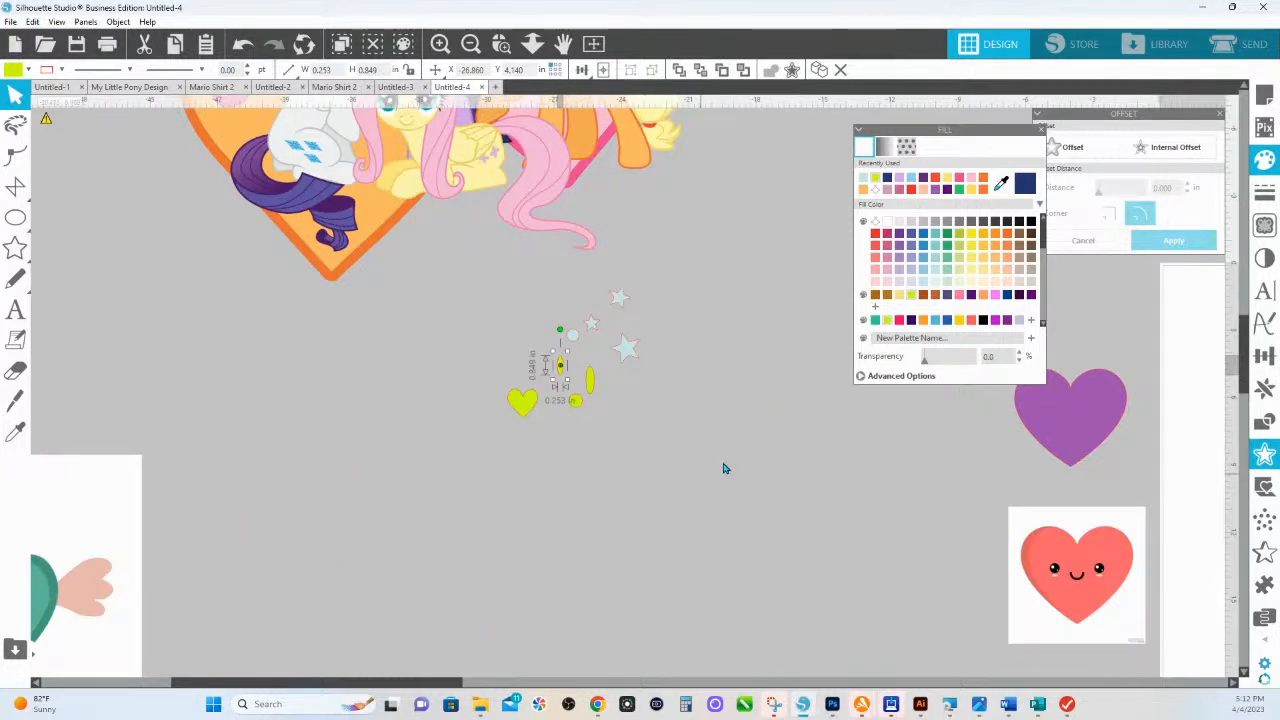
Step: Duplicate the whole set of lime and aqua confetti shapes and place the copy below the original
drag(726, 466, 514, 320)
shift+click(619, 298)
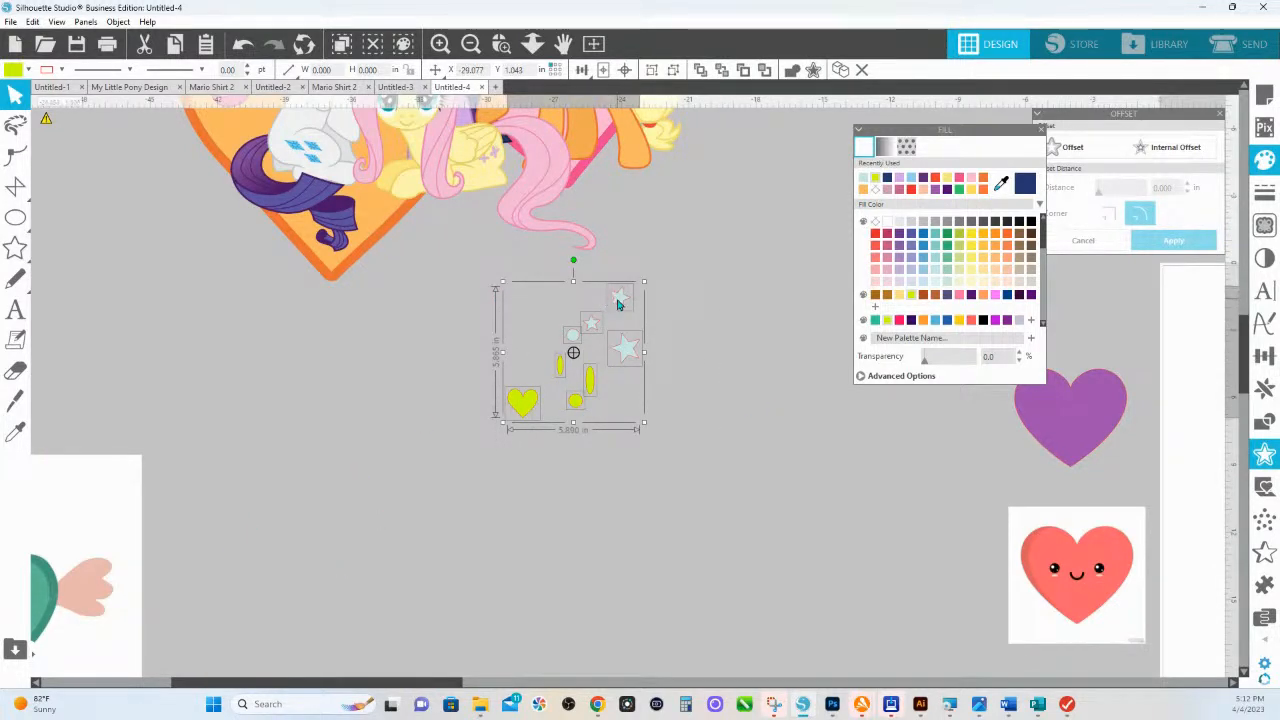
click(674, 449)
drag(718, 495, 521, 295)
key(ctrl+d)
drag(672, 385, 717, 525)
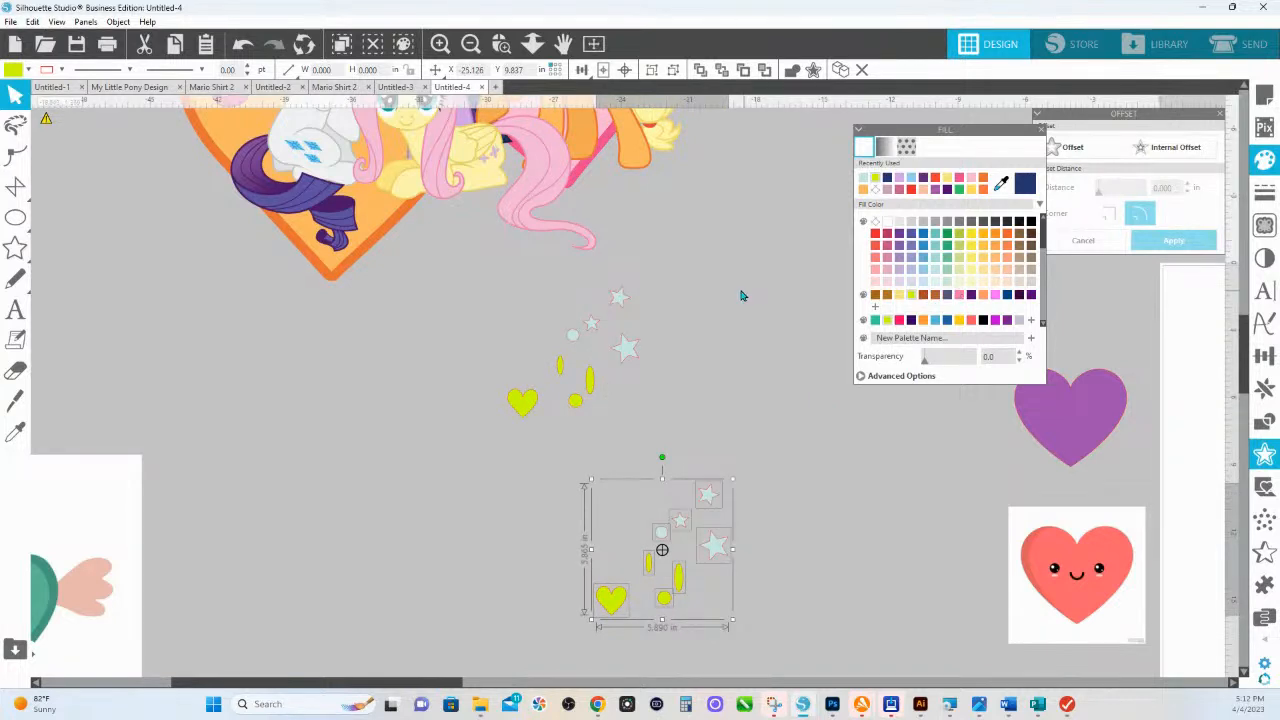
Step: Fill the copied confetti set with light pink sampled from the yellow pony's pink tail
scroll(740, 295, up, 2)
scroll(740, 295, up, 2)
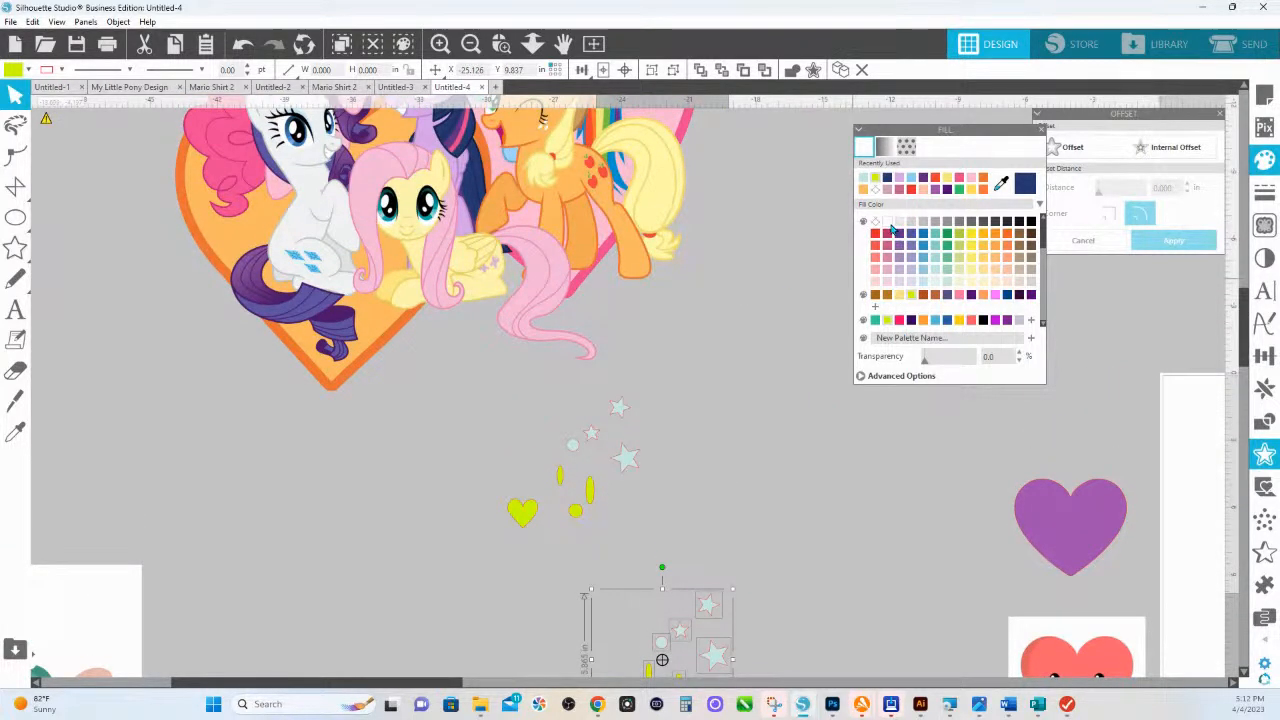
click(999, 184)
click(538, 258)
Step: Fill the original confetti set with light blue sampled from the blue pony
drag(620, 517, 652, 540)
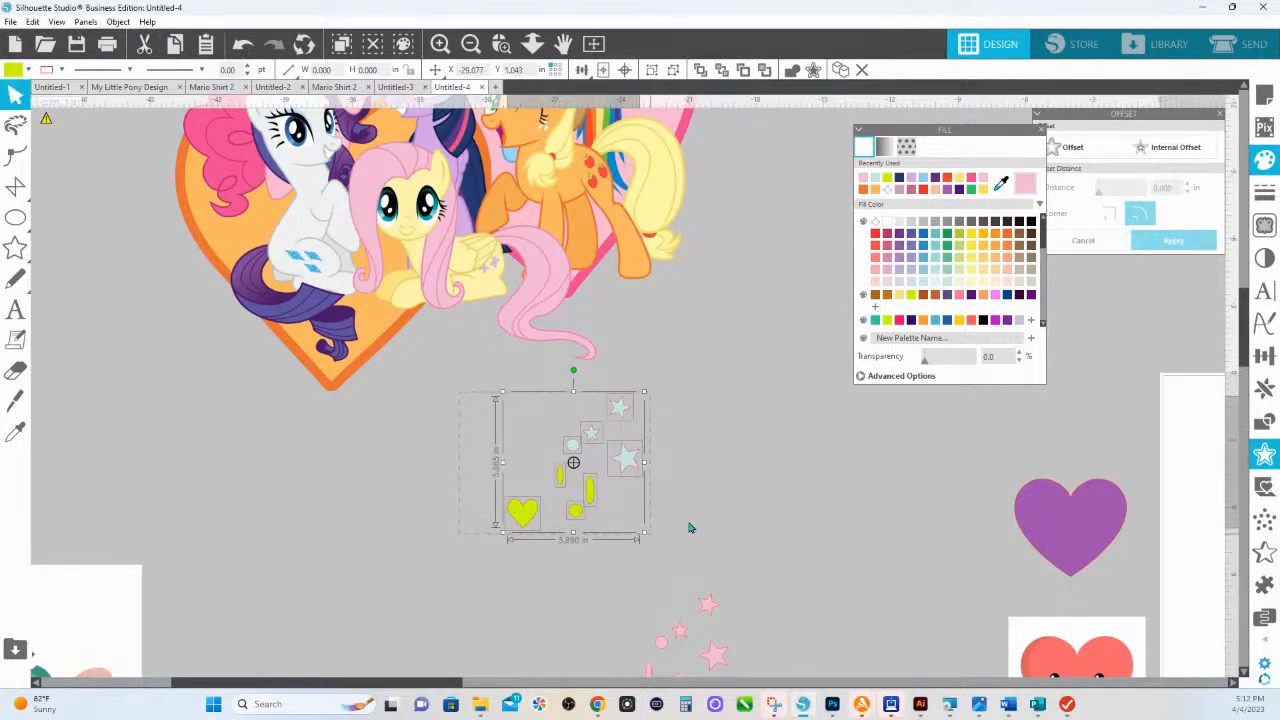
click(1001, 183)
scroll(540, 195, up, 3)
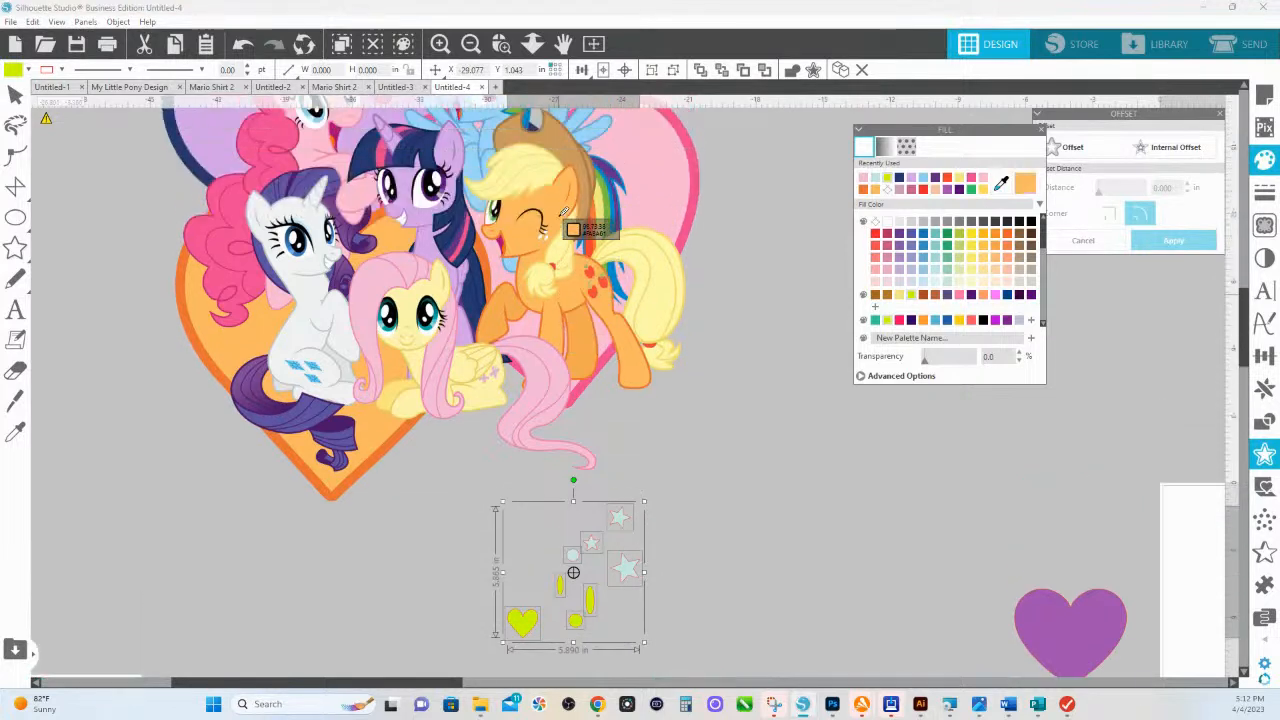
click(492, 148)
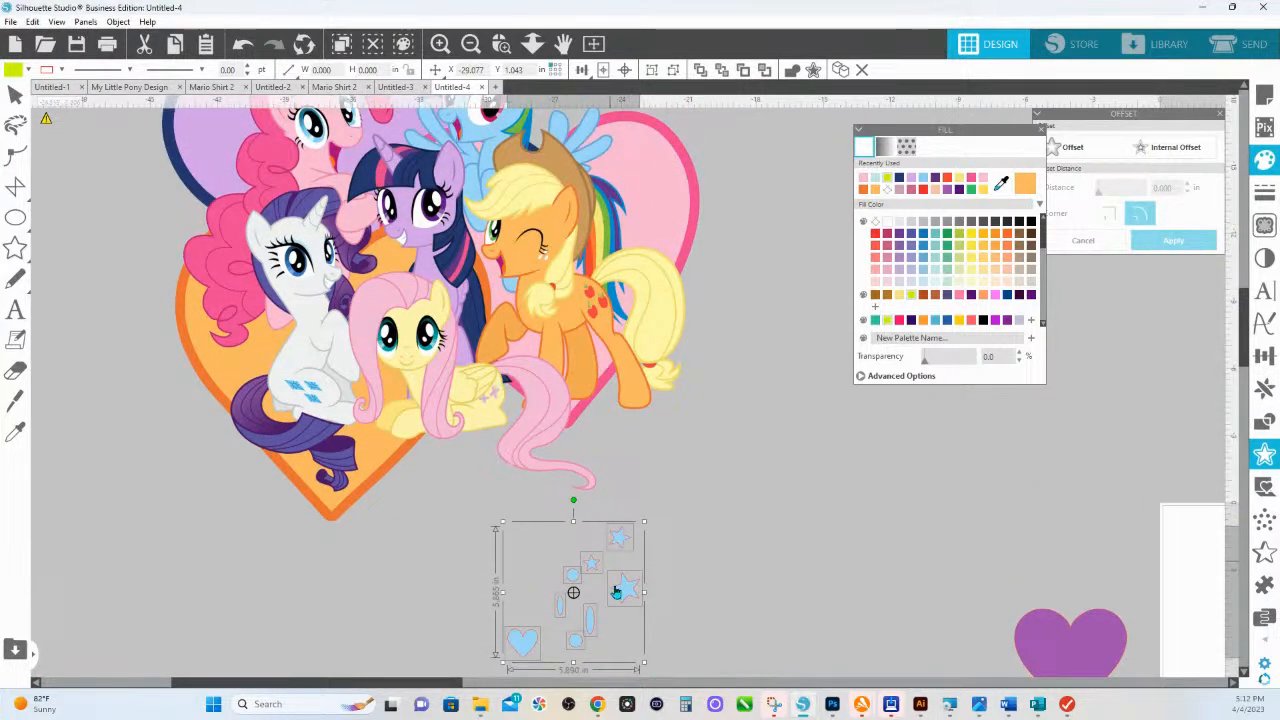
Step: Make two more copies of the confetti set, filling one lilac from the purple pony and the other orange from the orange pony
drag(625, 590, 855, 487)
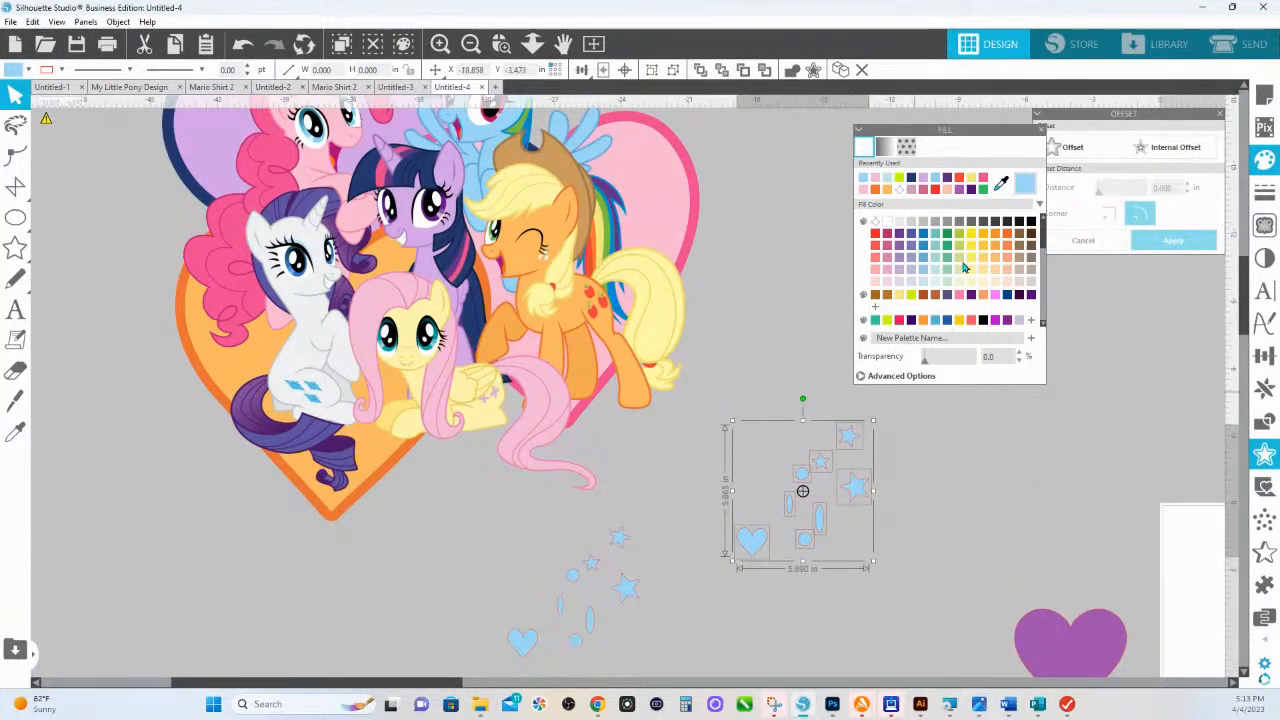
click(440, 248)
drag(868, 435, 788, 403)
click(1001, 183)
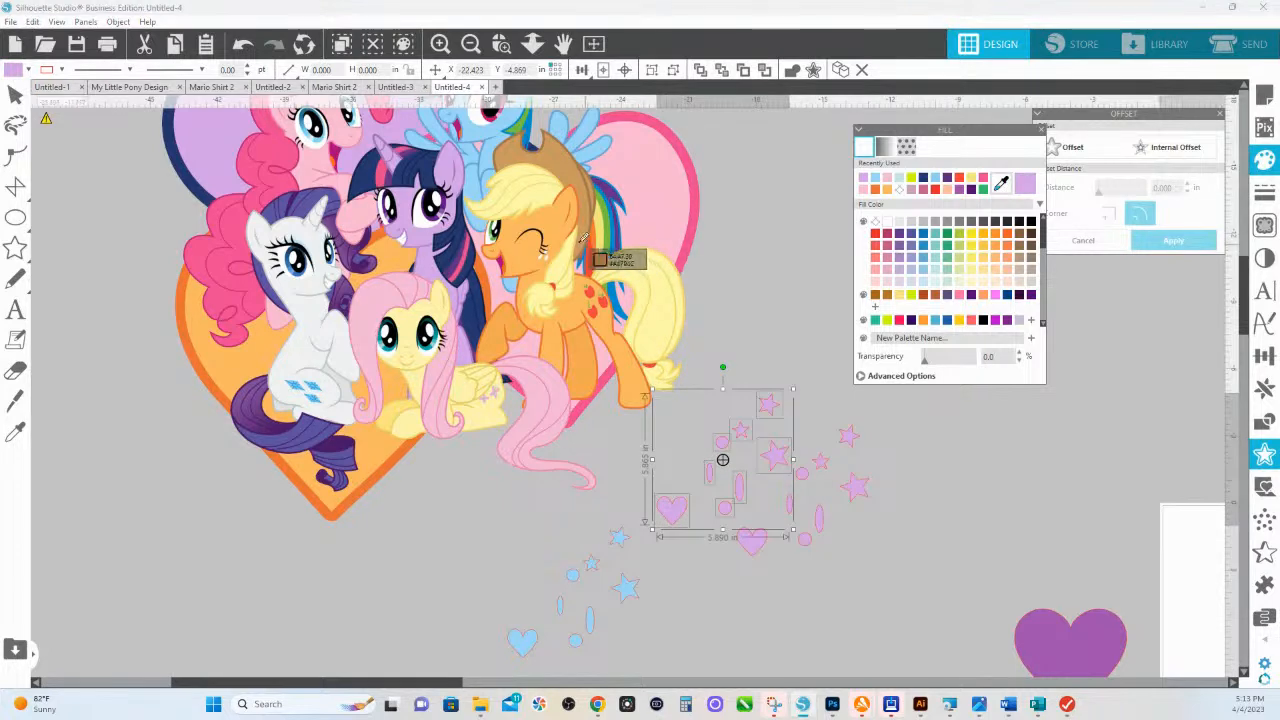
click(578, 289)
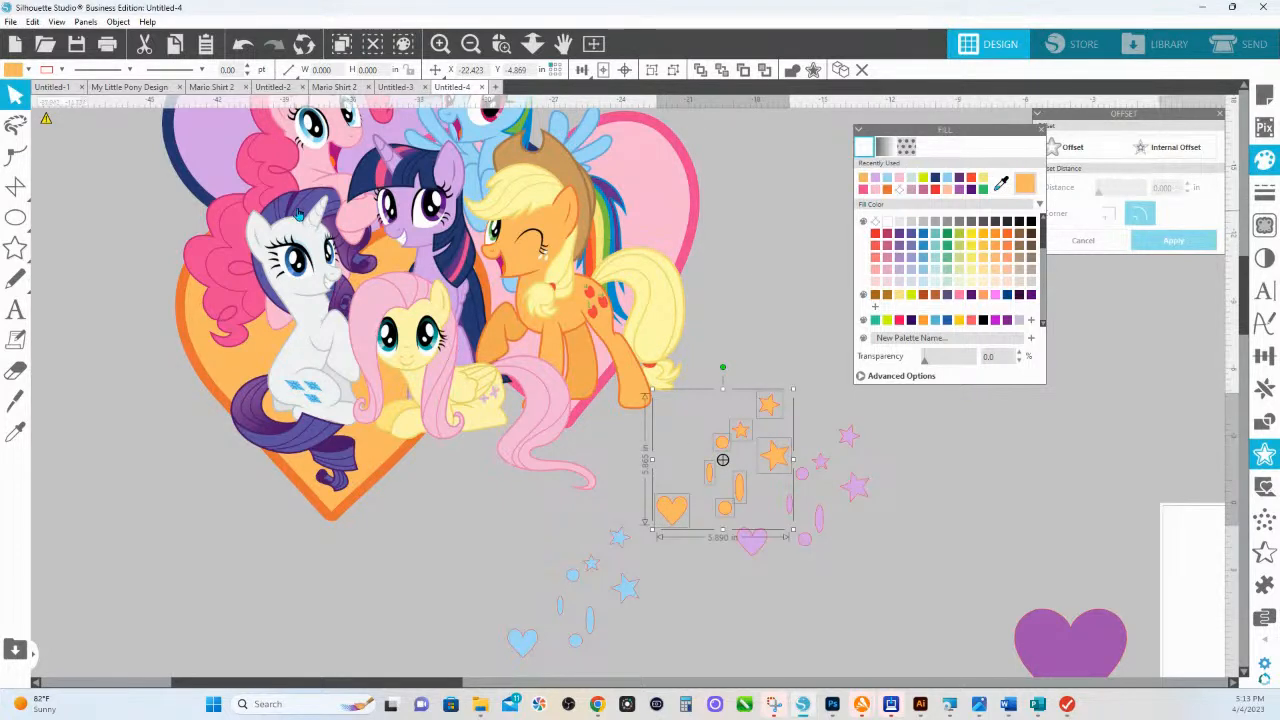
Step: Move the light pink confetti set up beside the other sets and remove the line color from all four sets
click(532, 43)
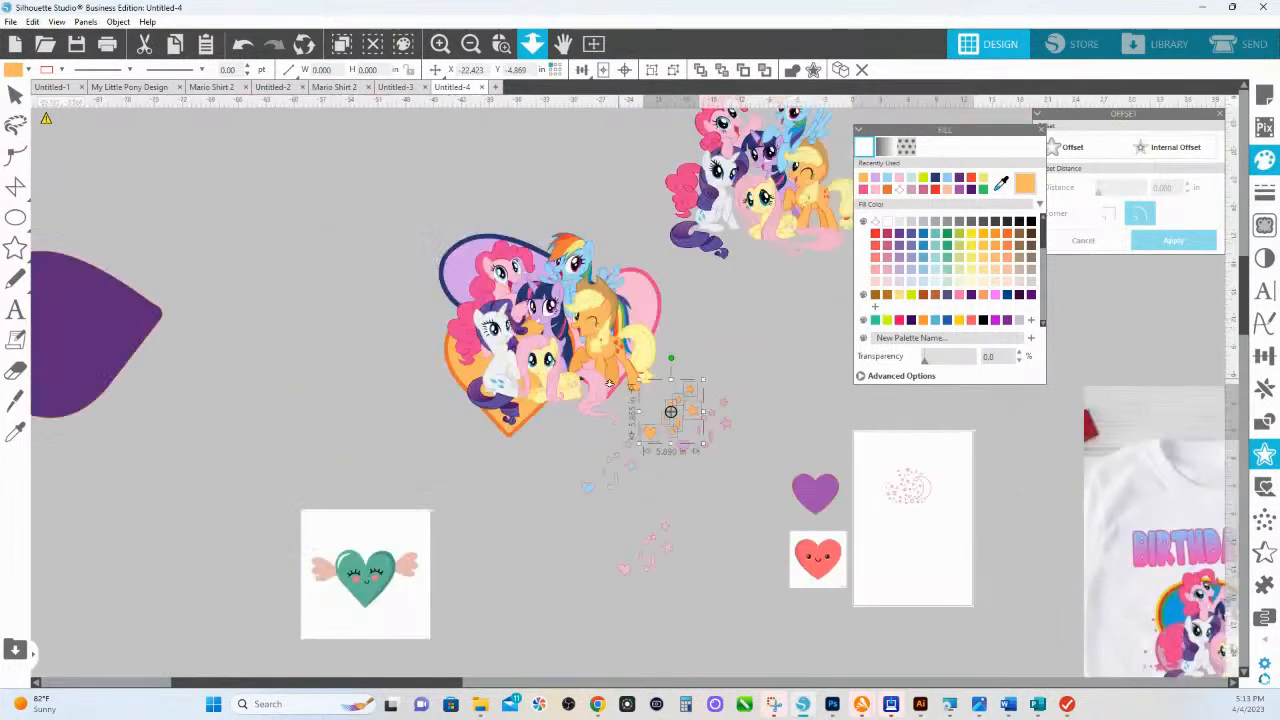
click(644, 534)
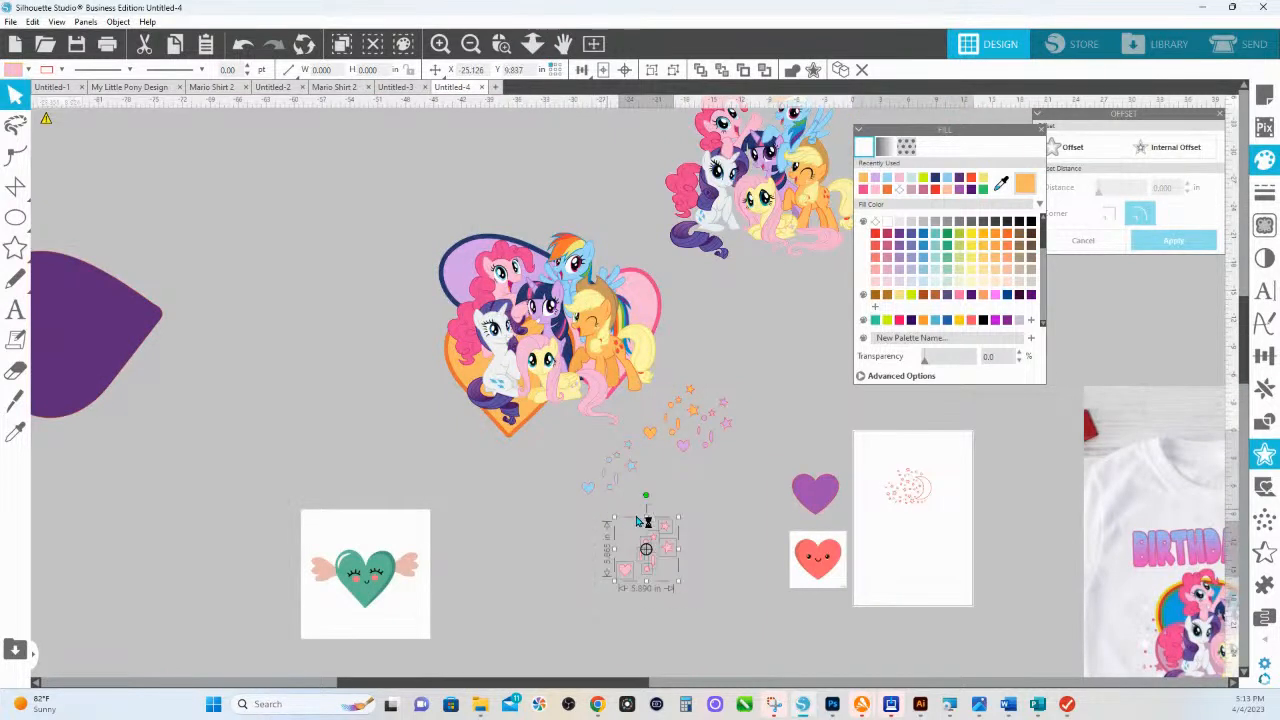
drag(678, 562, 655, 384)
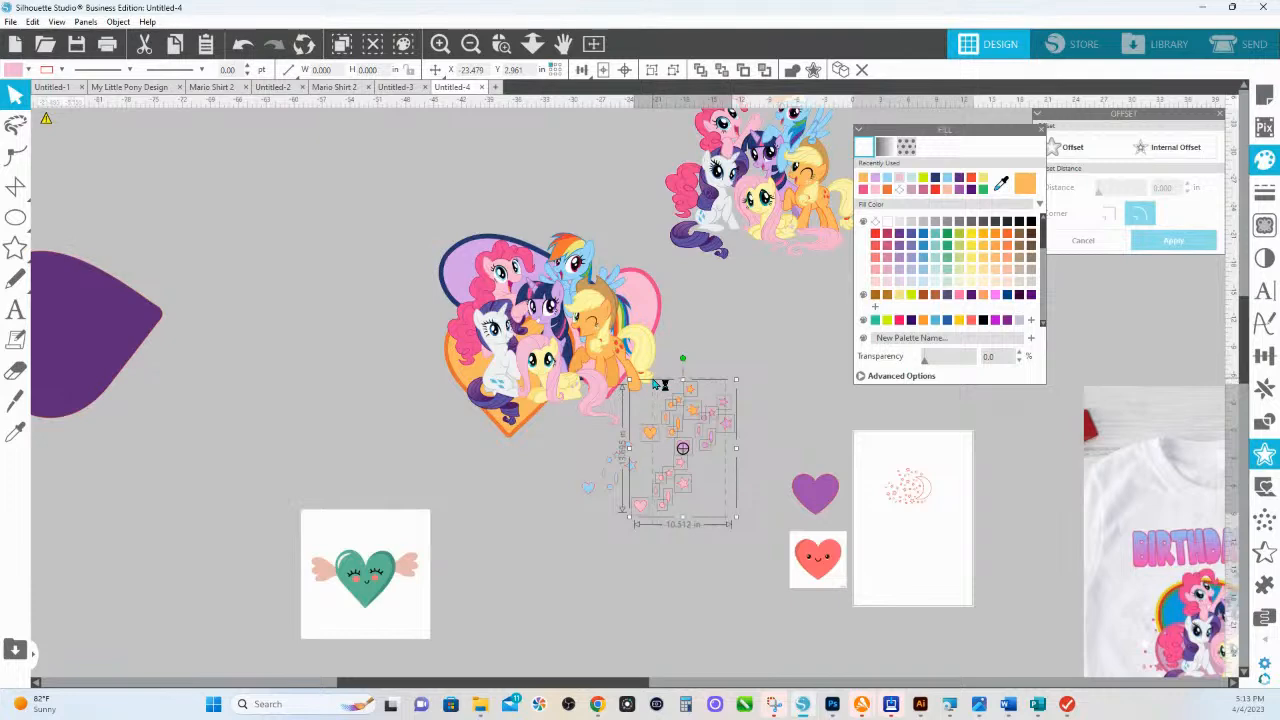
drag(667, 559, 585, 441)
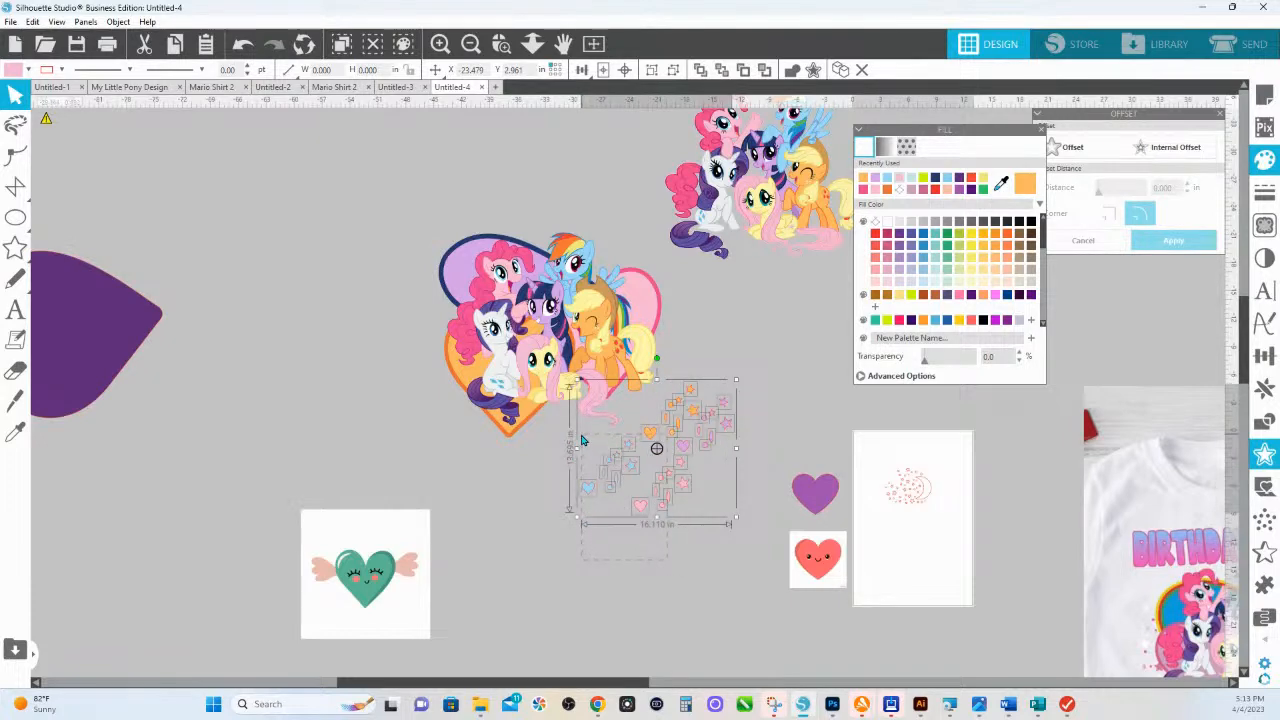
click(62, 71)
click(59, 123)
click(600, 567)
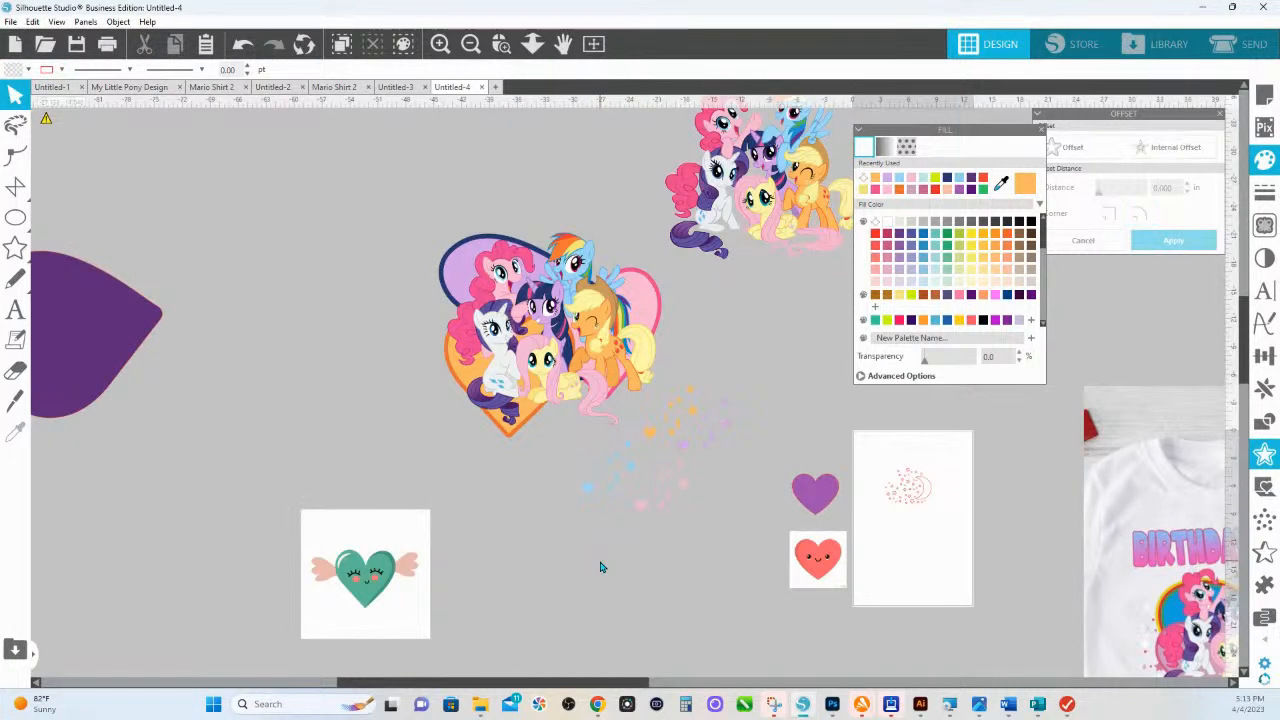
Step: Place a lilac heart beside the design's left side, a lilac star and small ellipse along its right side, and an orange ellipse below the orange pony
drag(658, 534, 692, 607)
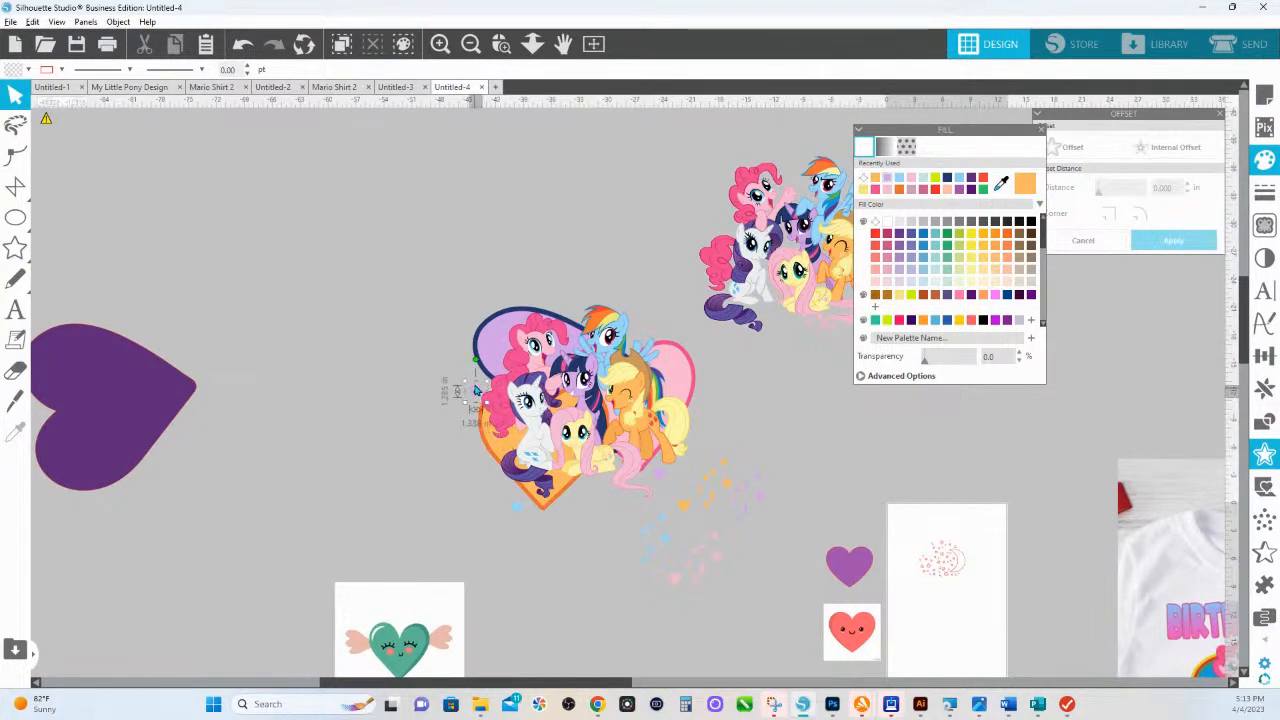
click(744, 494)
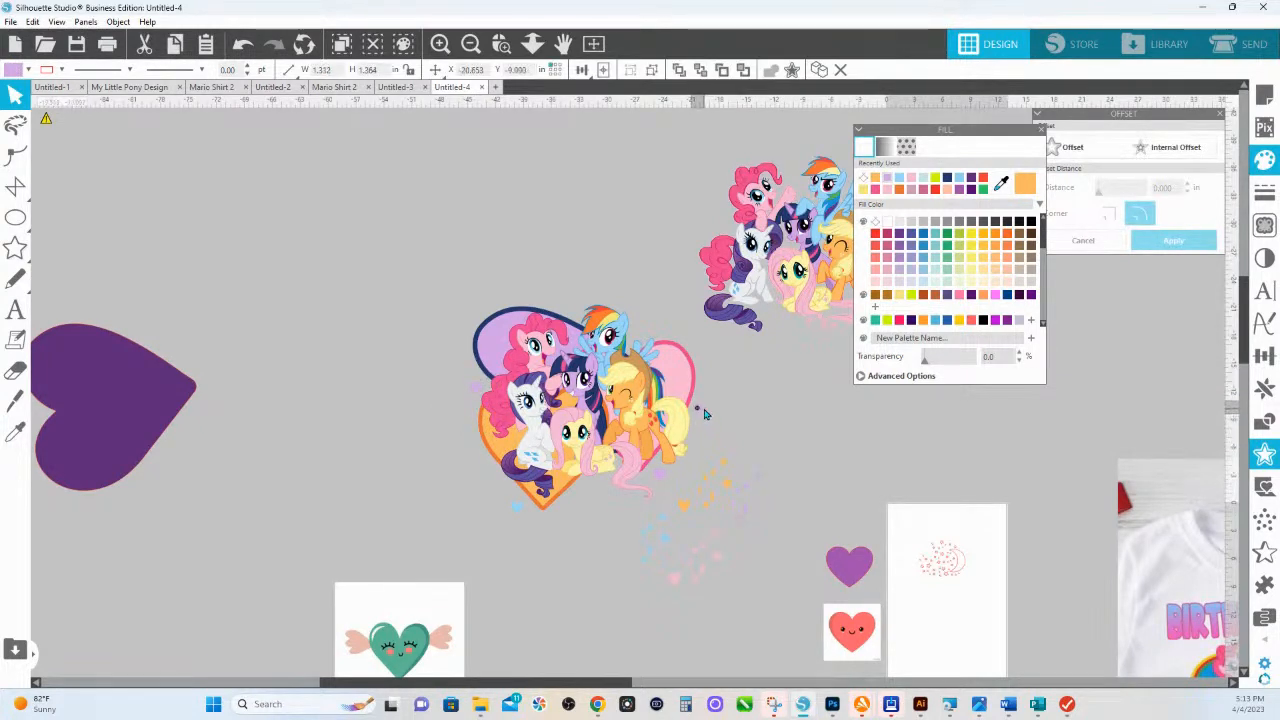
click(728, 504)
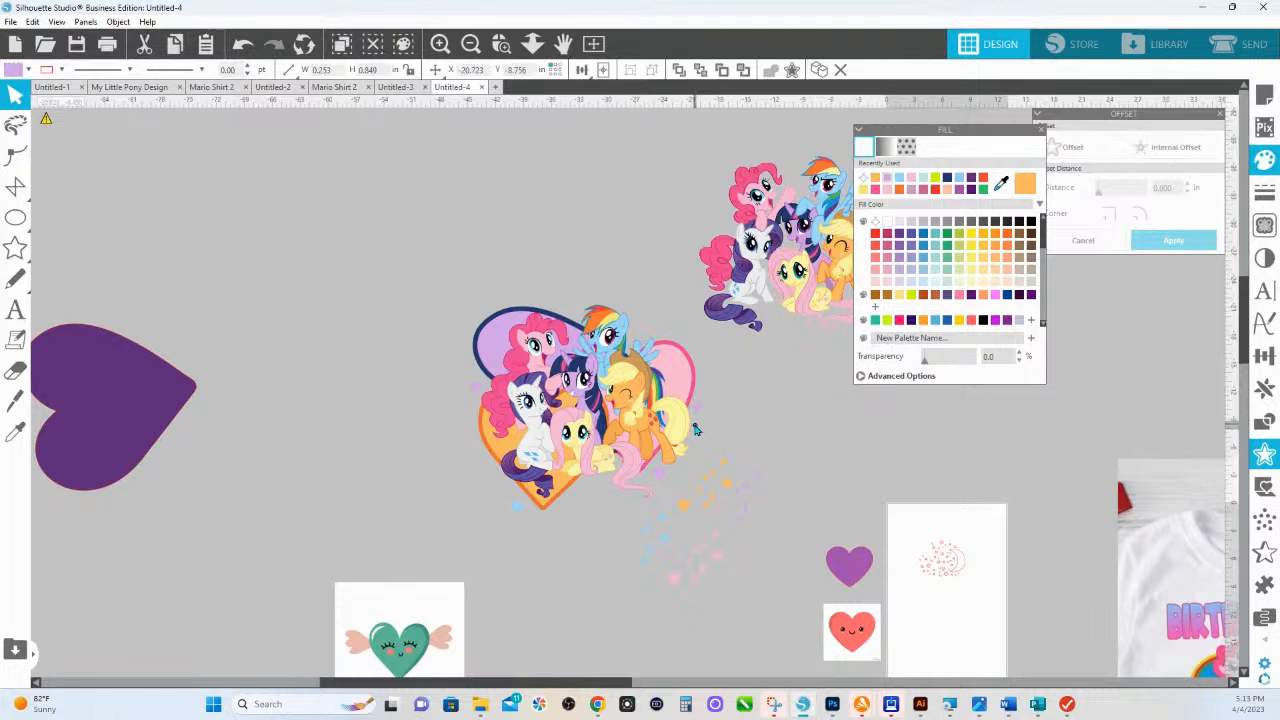
click(669, 471)
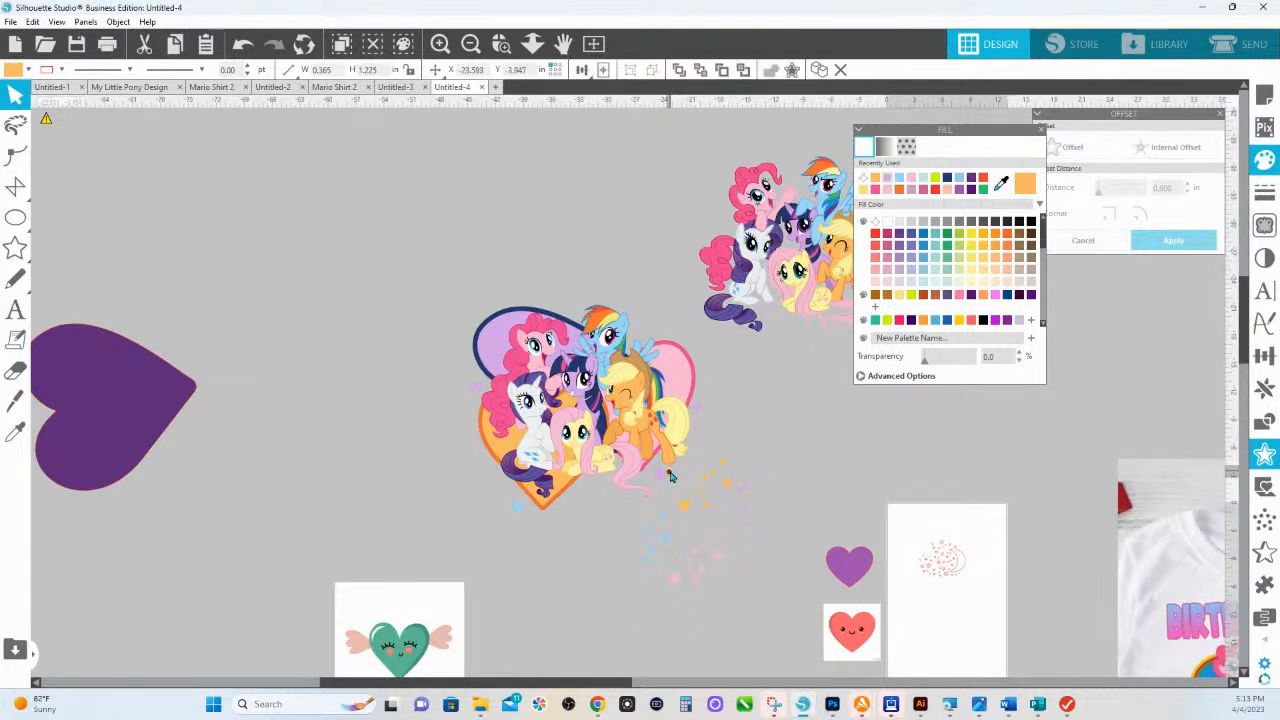
click(708, 506)
click(648, 485)
click(720, 530)
Step: Place a lilac circle, a light pink star and a light blue piece beside the orange heart's lower-left edge
drag(584, 499, 584, 499)
drag(743, 490, 492, 470)
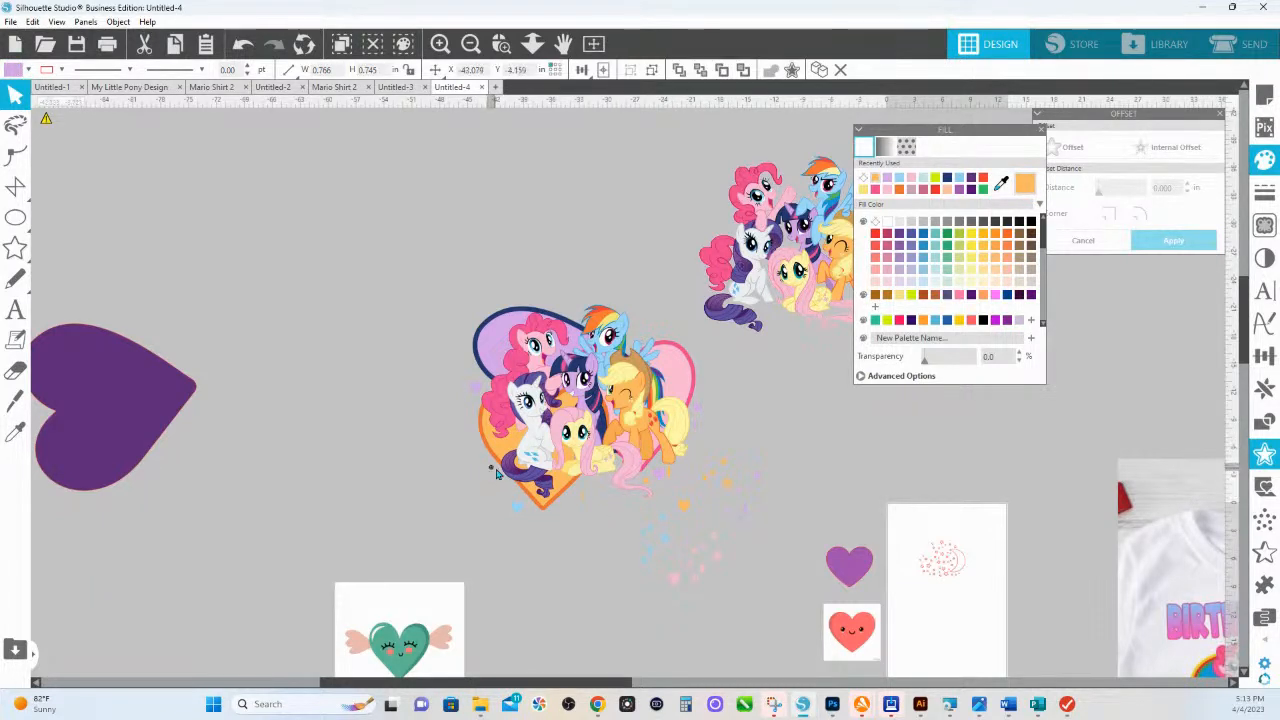
click(511, 525)
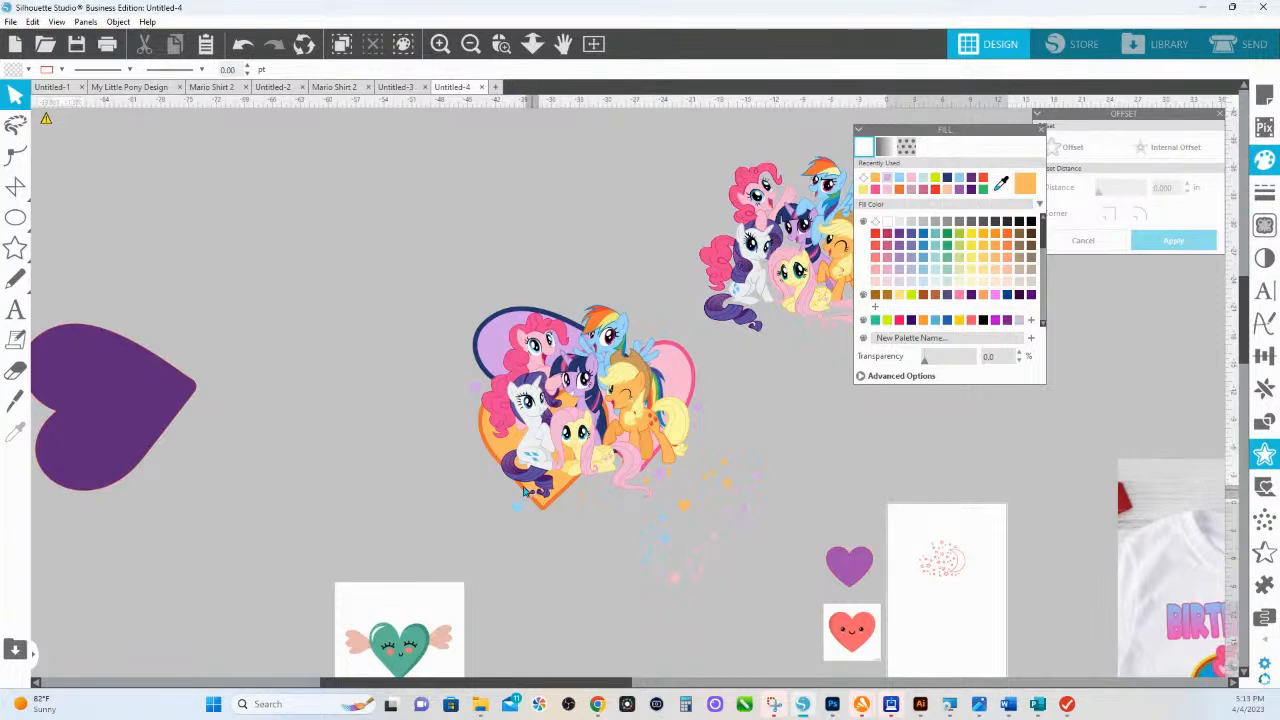
click(493, 479)
drag(493, 478, 496, 498)
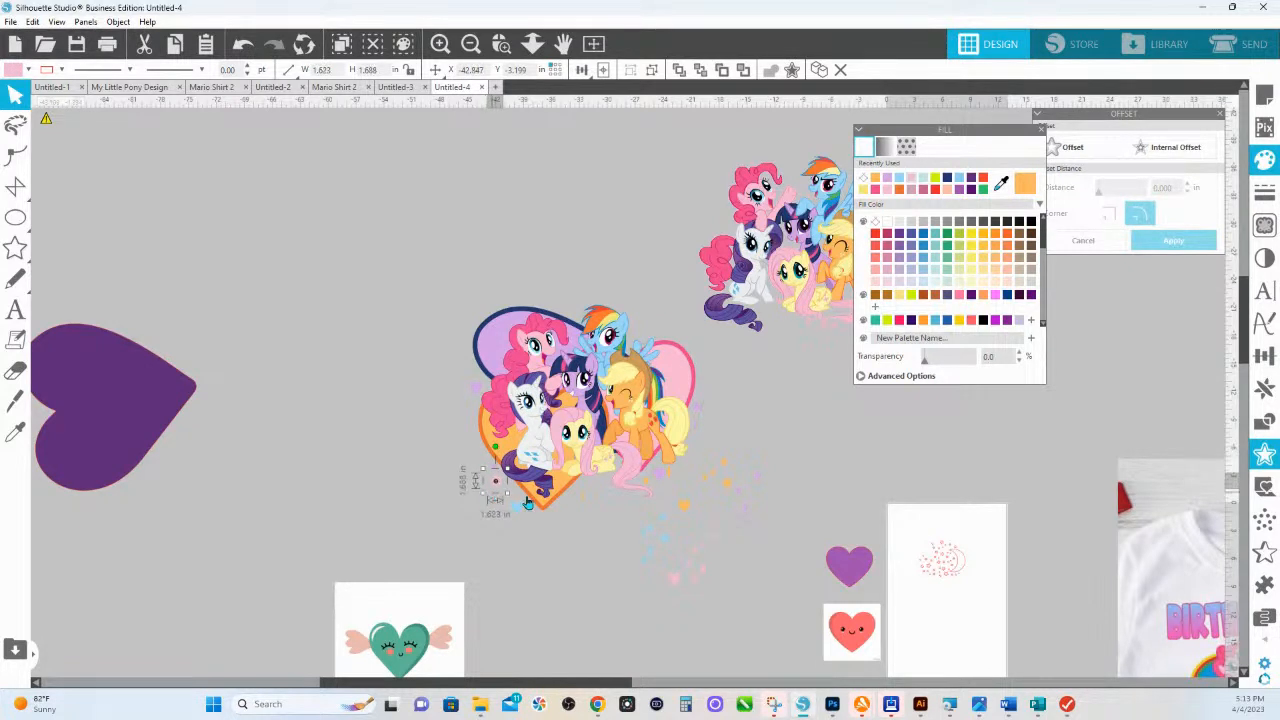
drag(651, 558, 484, 462)
Step: Place a small light blue ellipse and a light pink heart beside the lower-right edge of the orange heart's tip
drag(628, 541, 592, 484)
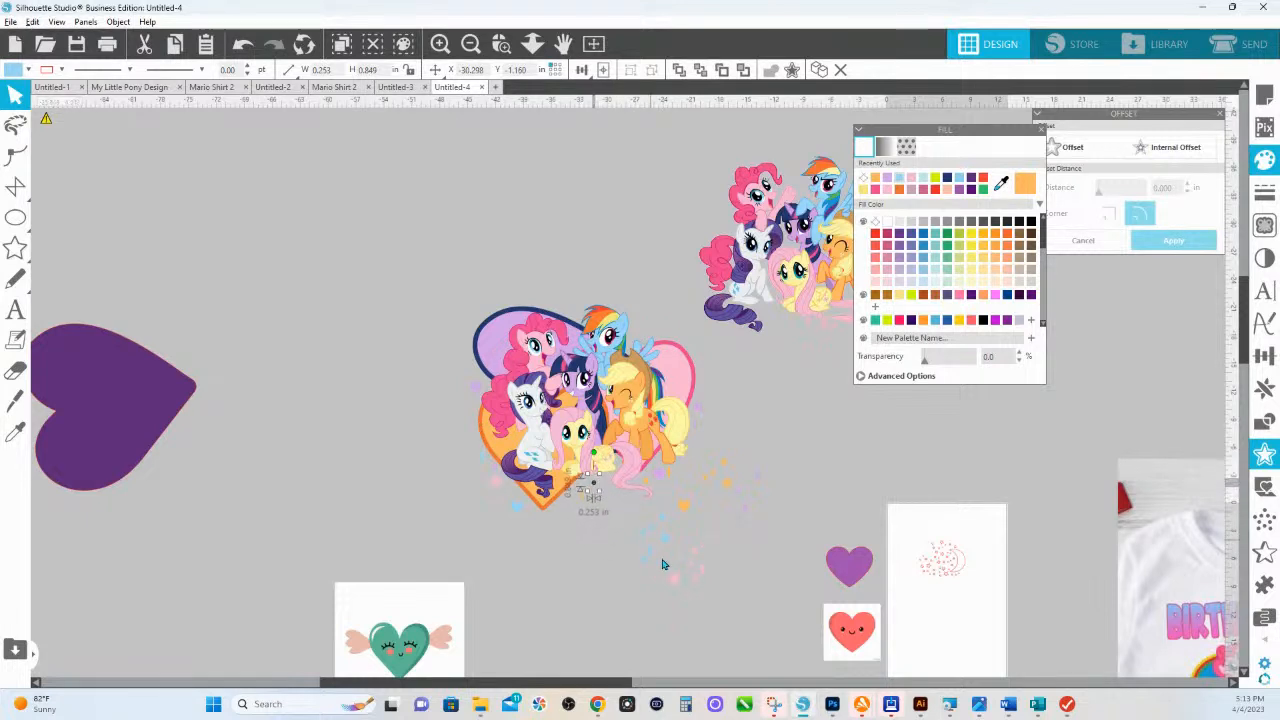
drag(674, 583, 569, 505)
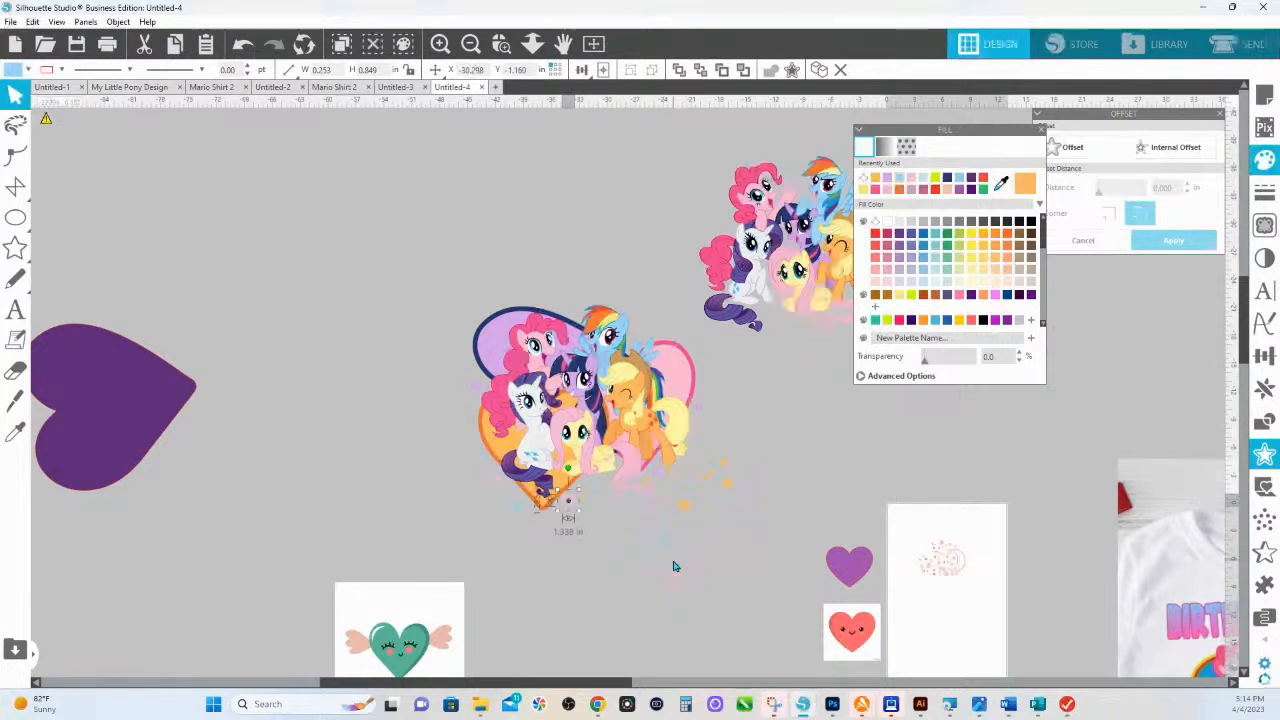
drag(666, 543, 582, 489)
click(590, 498)
click(664, 457)
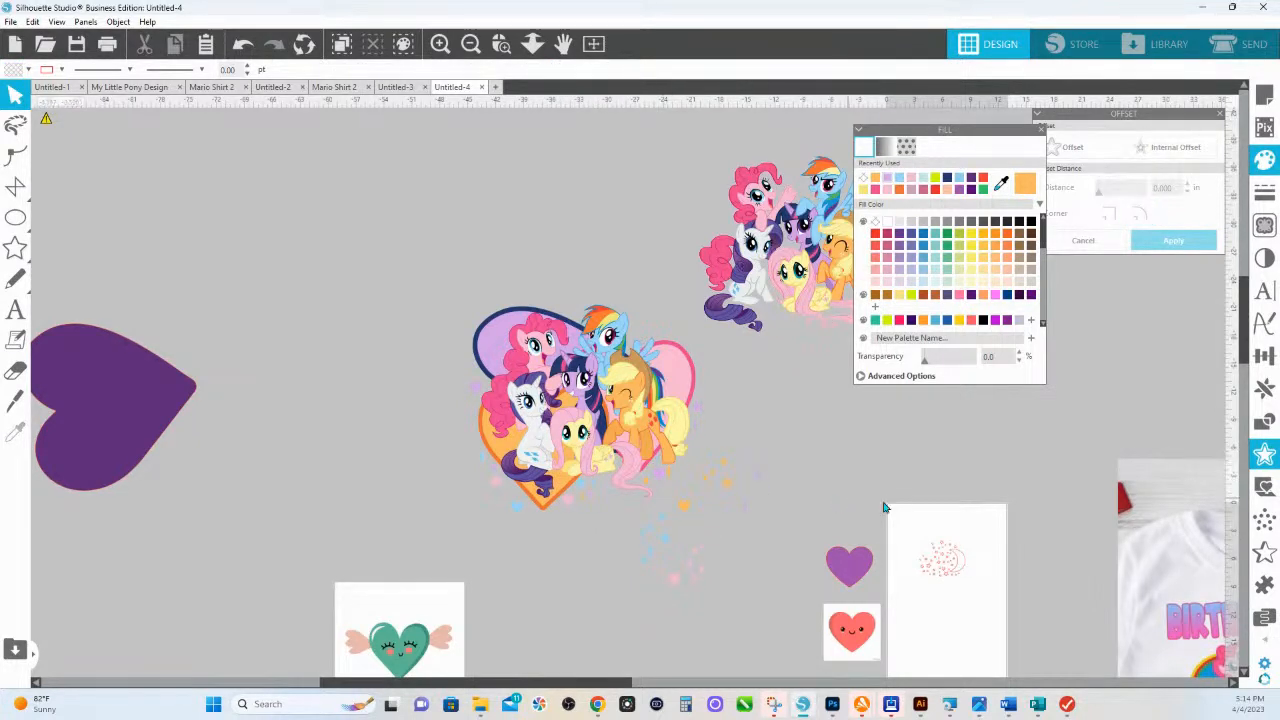
Step: Move the birthday girl T-shirt reference image next to the pony design, on its left side
drag(1174, 633, 191, 357)
click(498, 524)
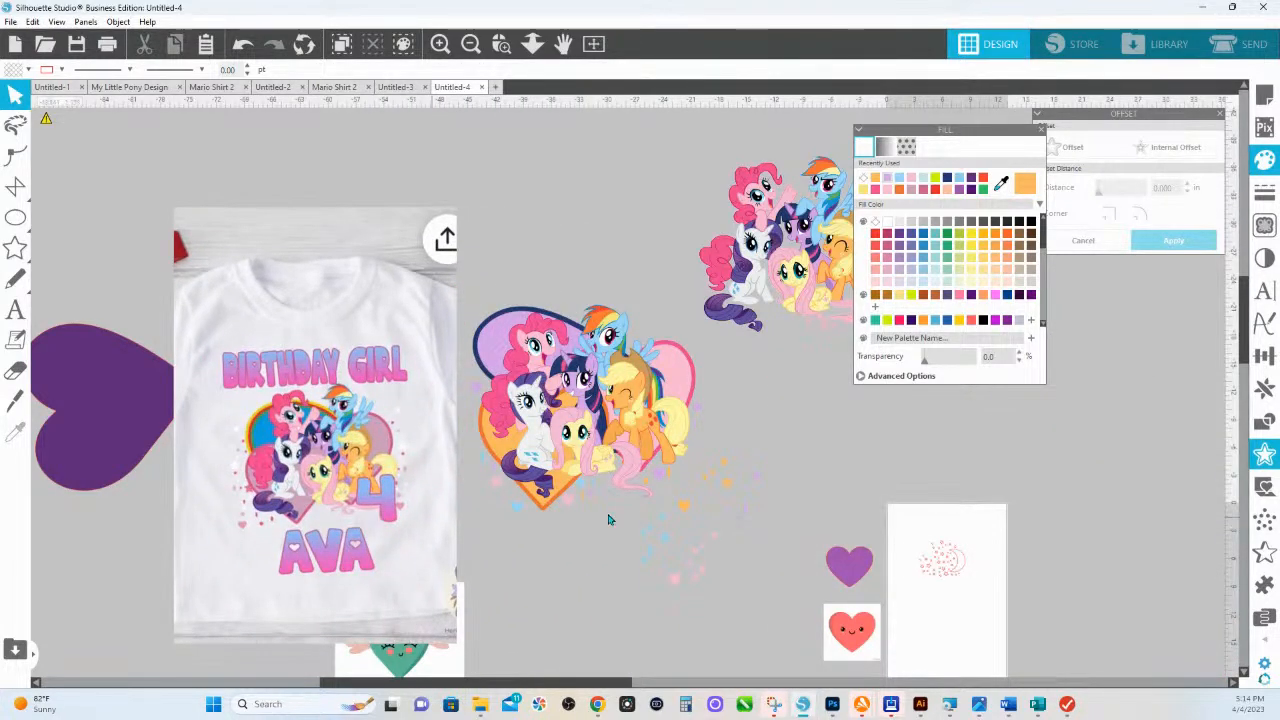
drag(640, 410, 681, 277)
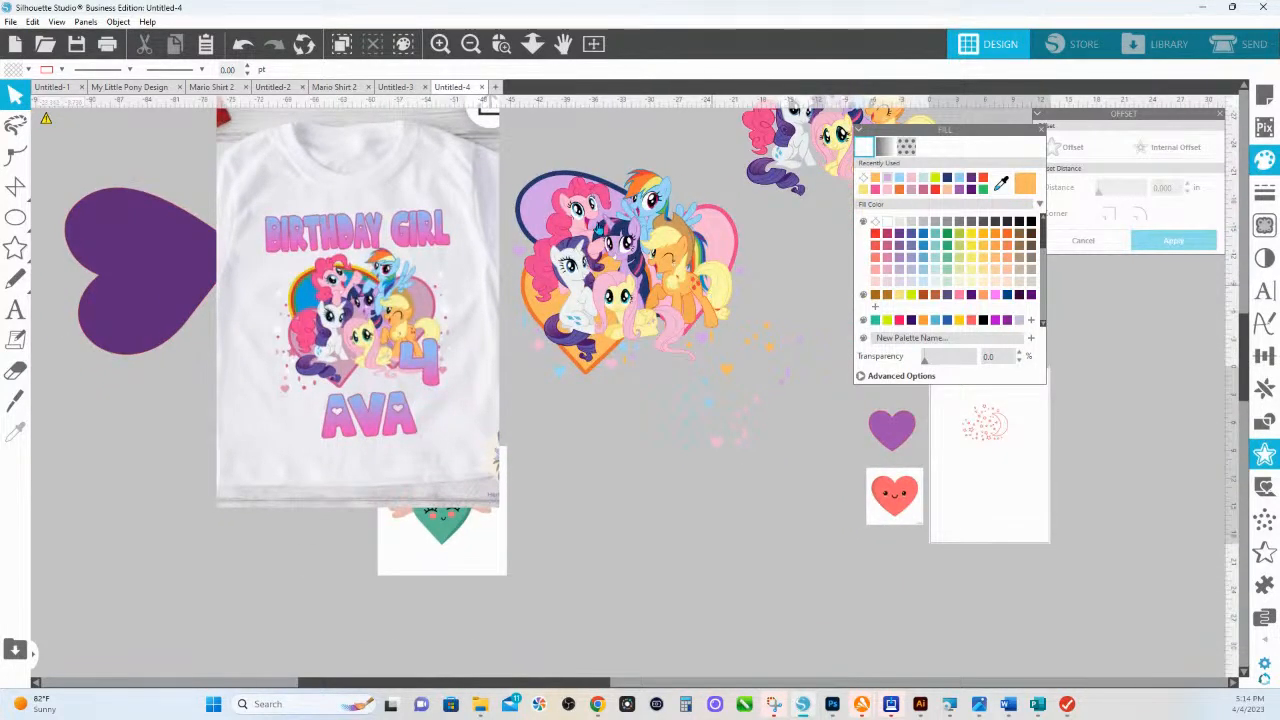
drag(366, 357, 341, 357)
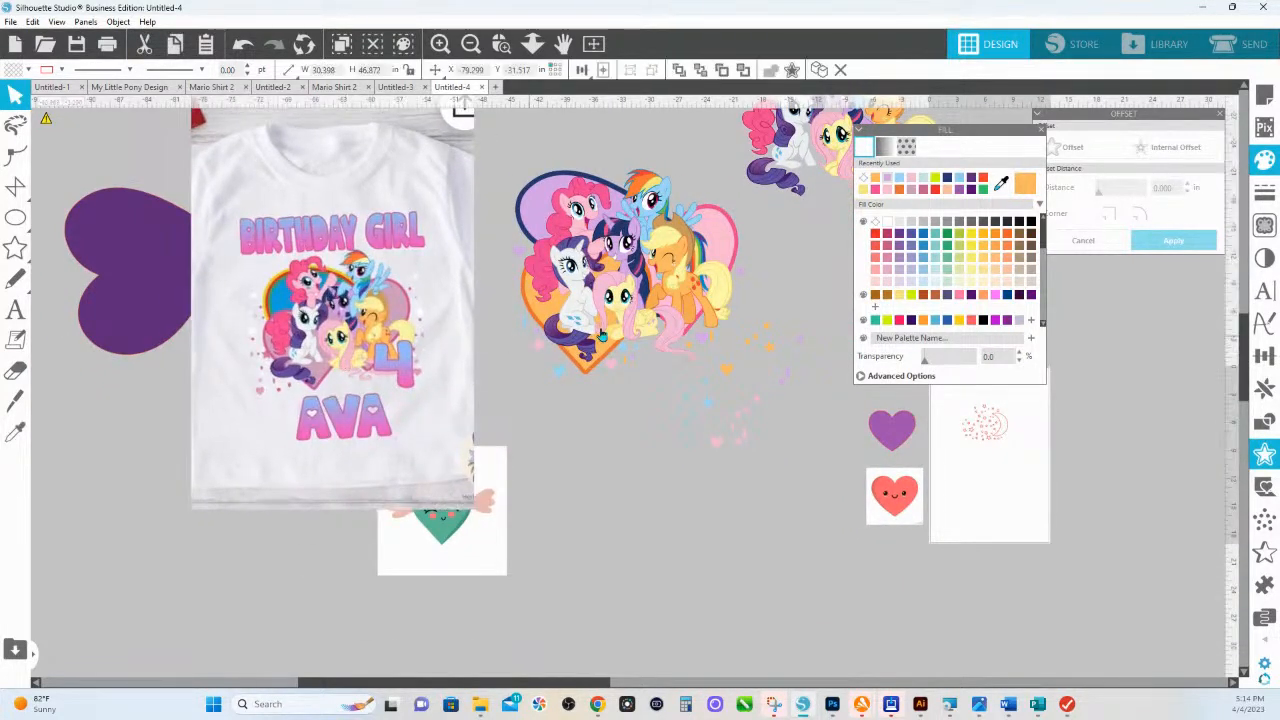
Step: Place a light blue ellipse and a copy of the orange confetti heart along the left edge of the large orange heart
click(560, 374)
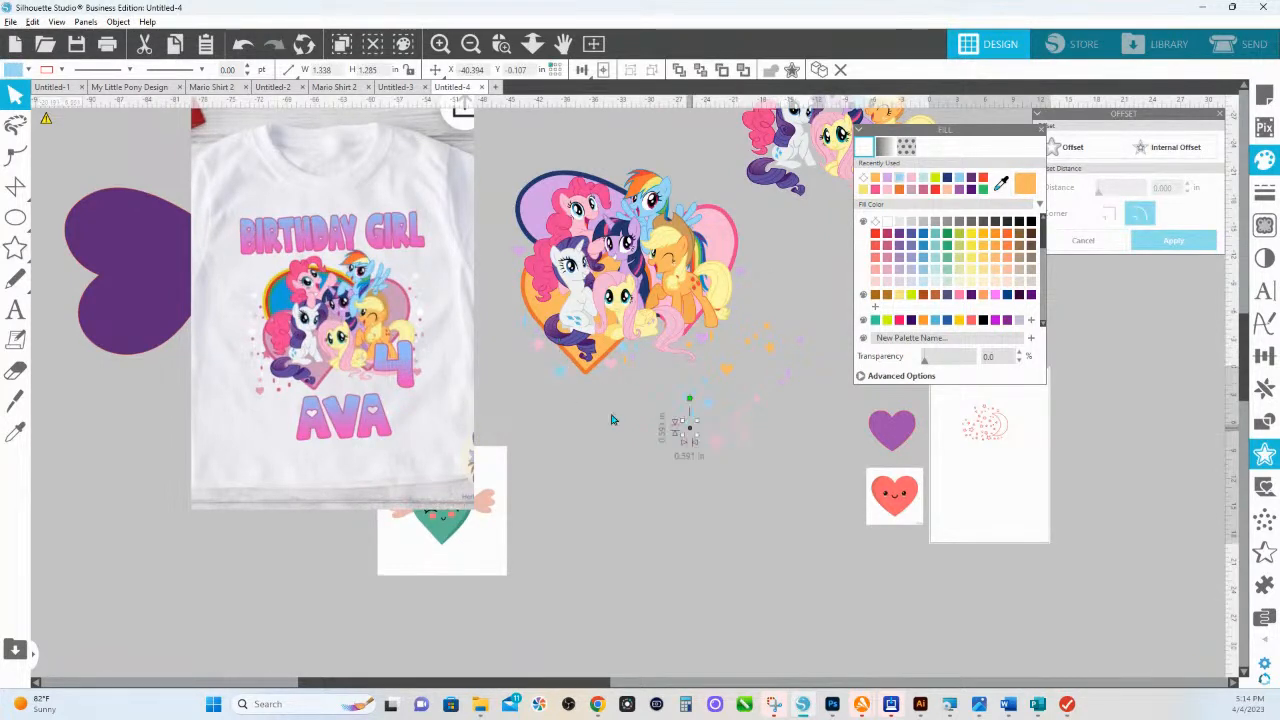
drag(568, 388, 518, 343)
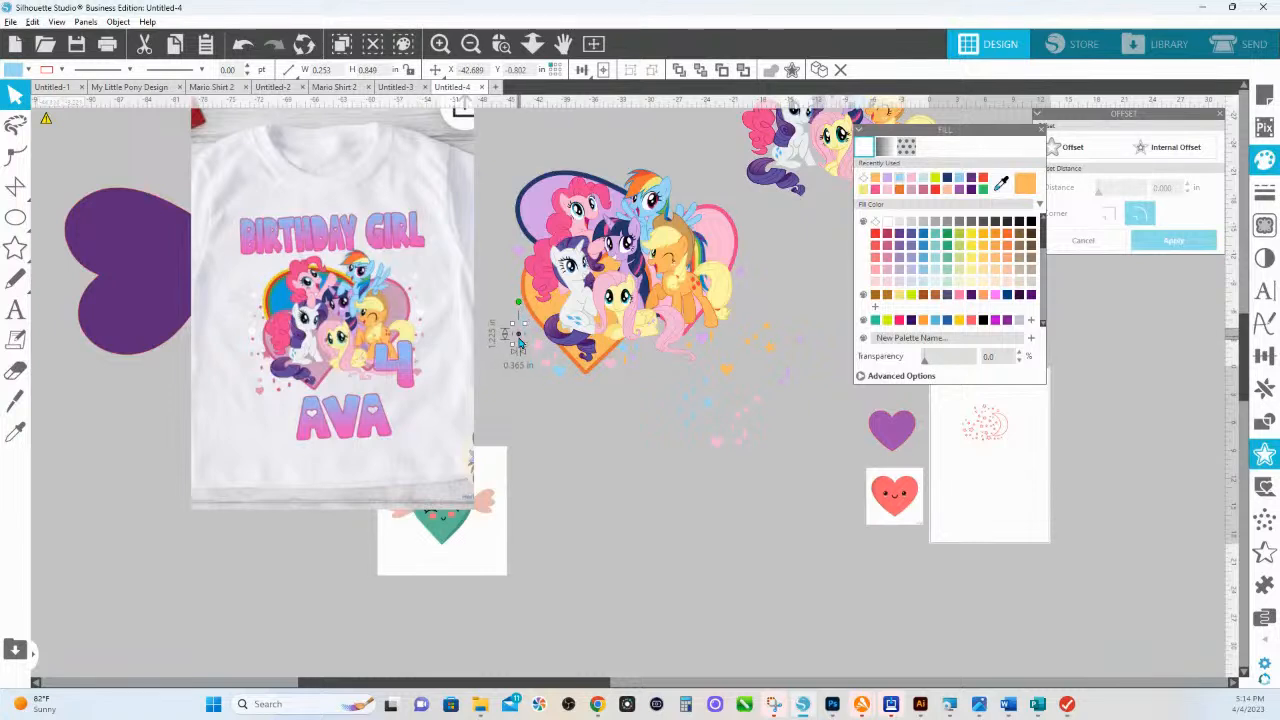
drag(728, 369, 515, 305)
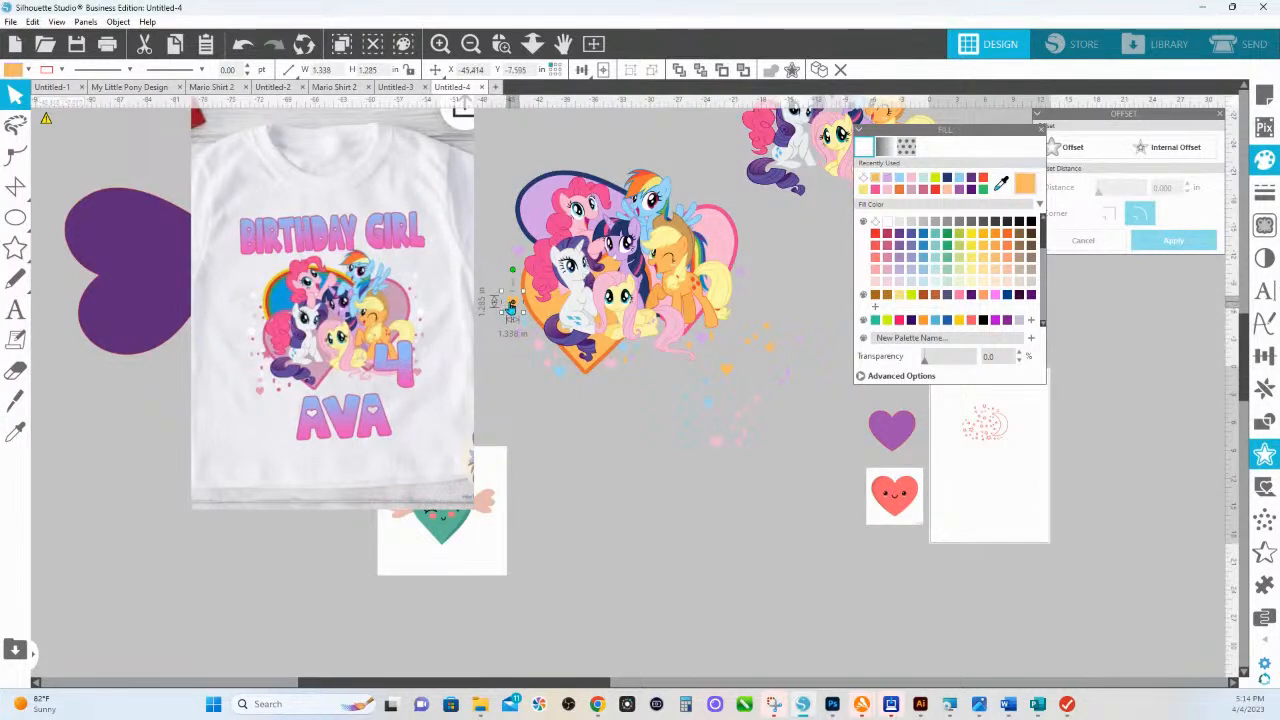
Step: Continue the confetti up the design's left side with lilac ellipses, a light blue circle and other small pieces
click(540, 346)
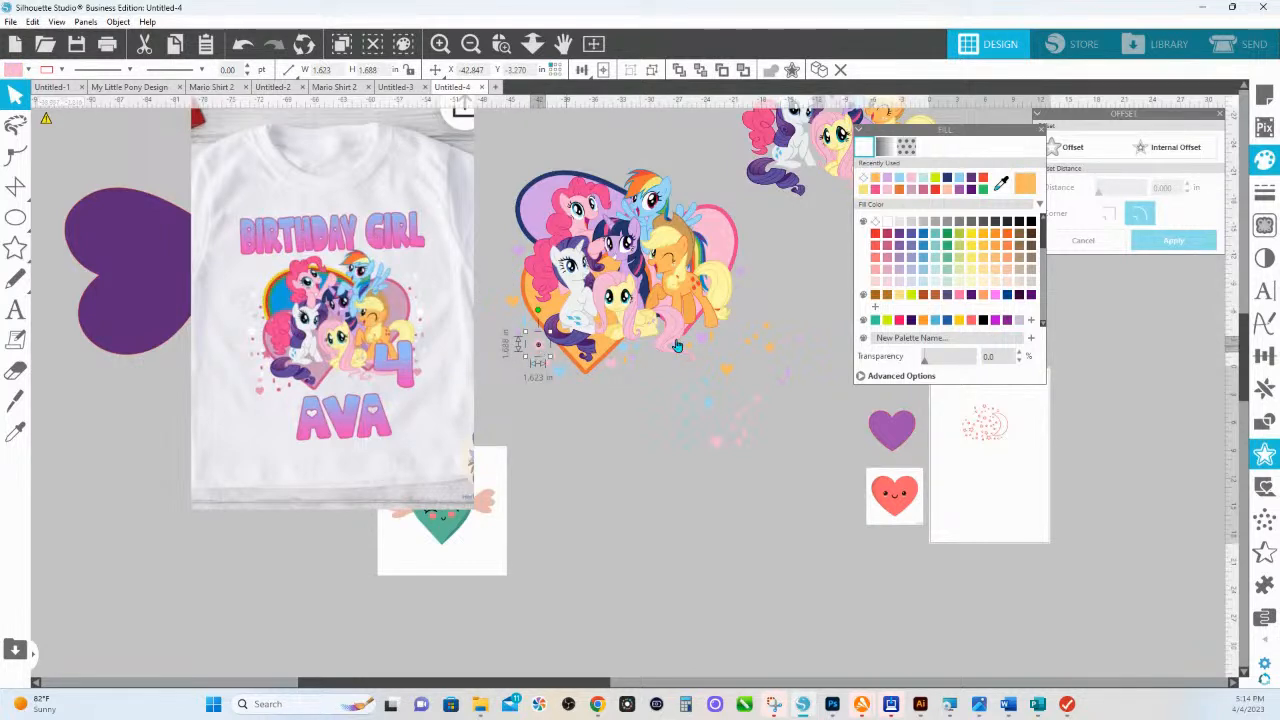
key(i)
click(515, 301)
drag(538, 345, 517, 292)
drag(733, 436, 518, 282)
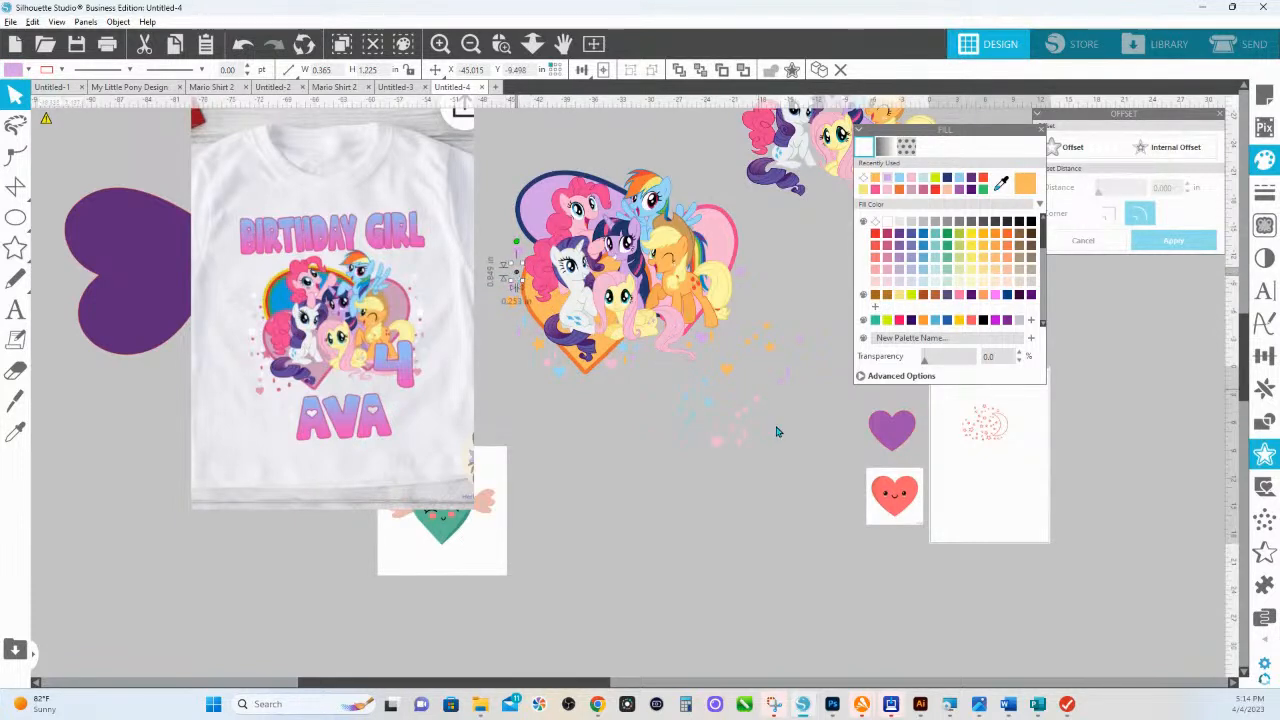
drag(743, 411, 510, 271)
drag(683, 432, 515, 265)
drag(700, 393, 506, 288)
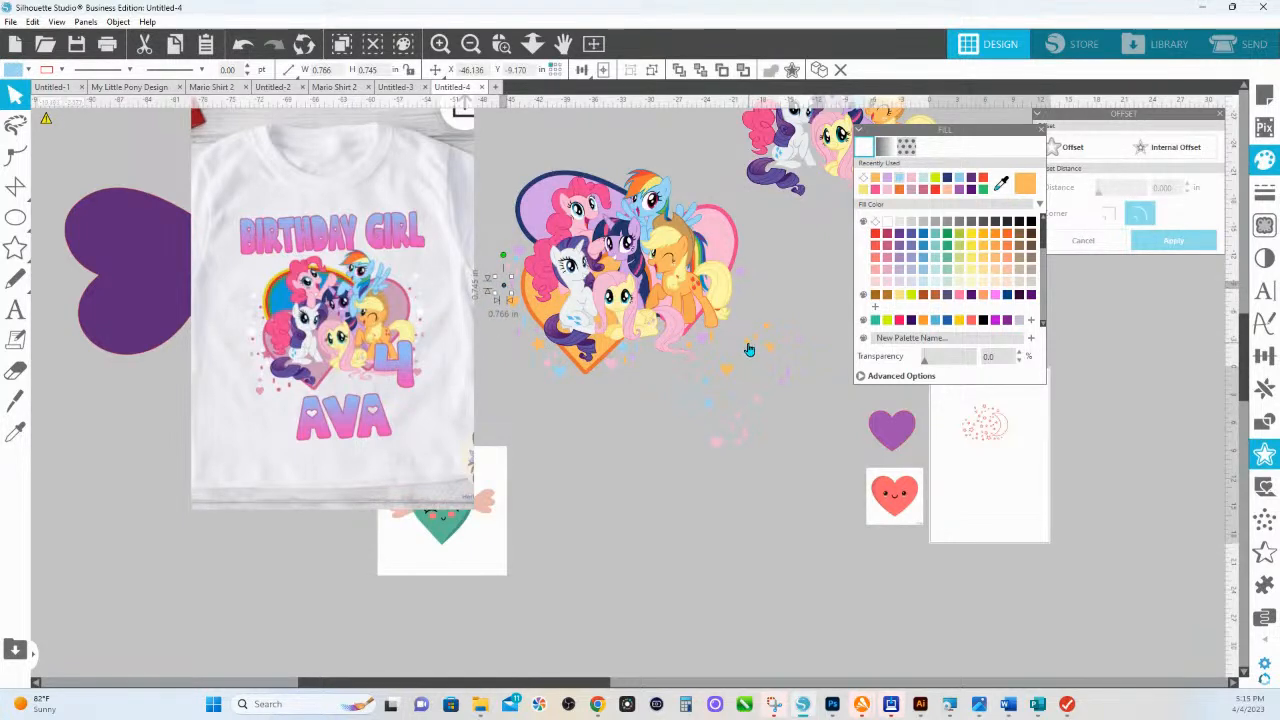
Step: Place copies of the light pink and orange confetti hearts and other small pieces beside the orange pony's tail
drag(712, 445, 744, 308)
drag(692, 403, 749, 293)
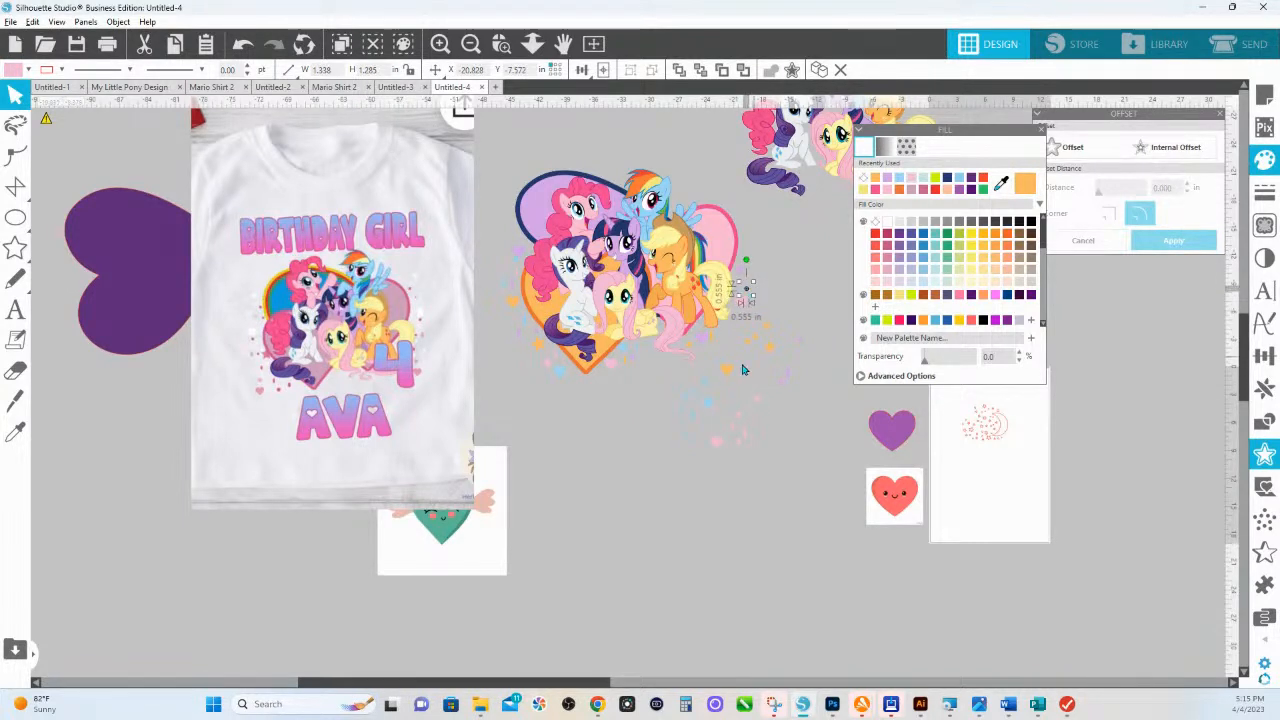
click(747, 256)
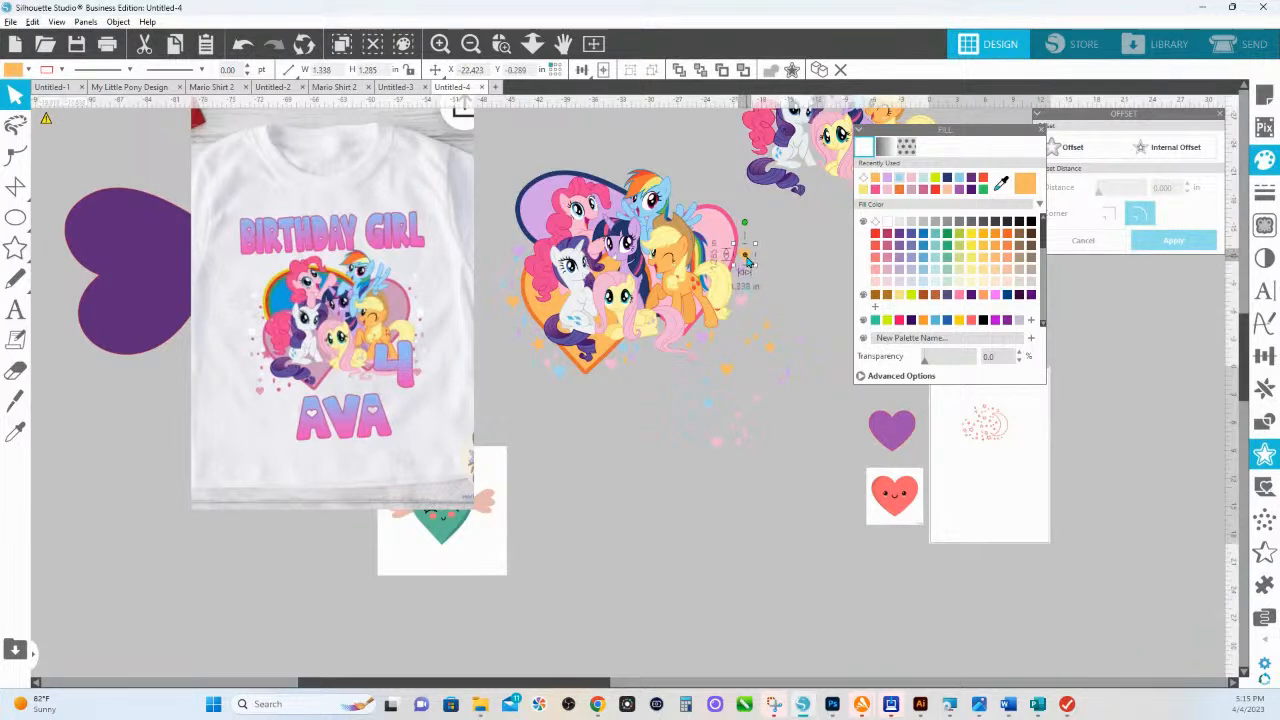
drag(768, 326, 748, 318)
click(807, 321)
click(788, 384)
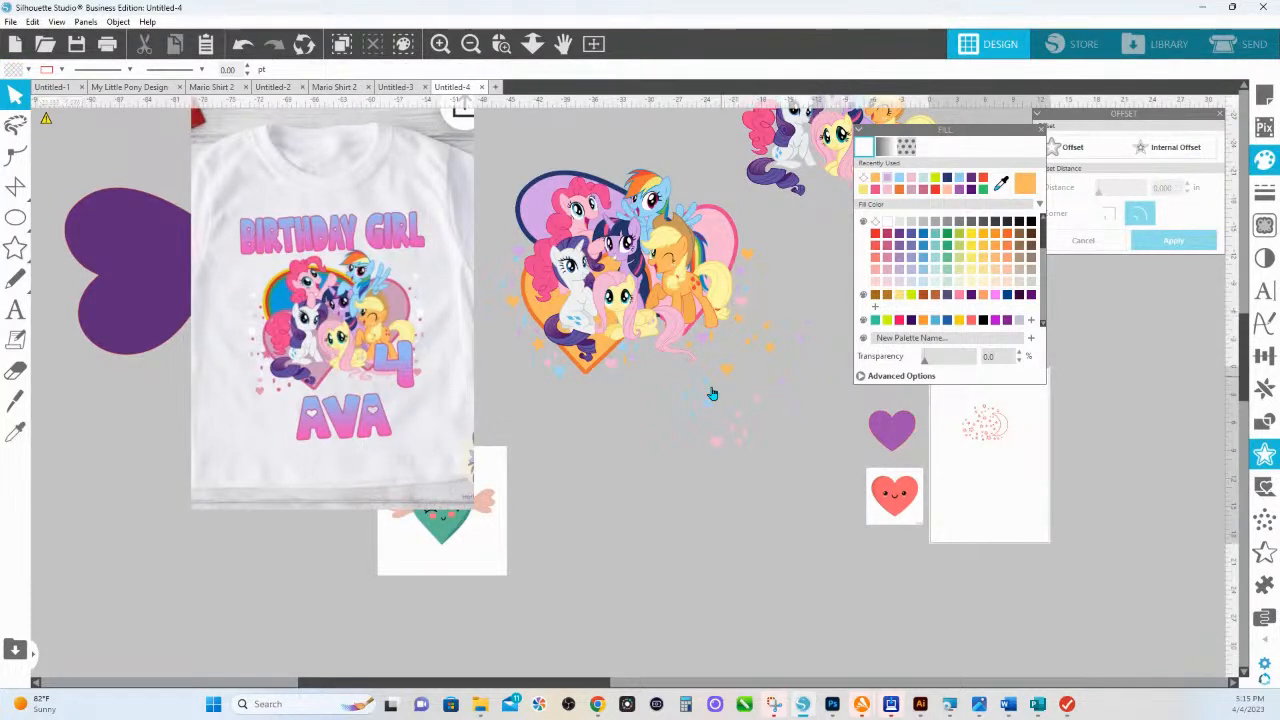
Step: Place a light blue ellipse below the orange pony and more light blue pieces beside the large pink heart's right edge
drag(689, 415, 701, 352)
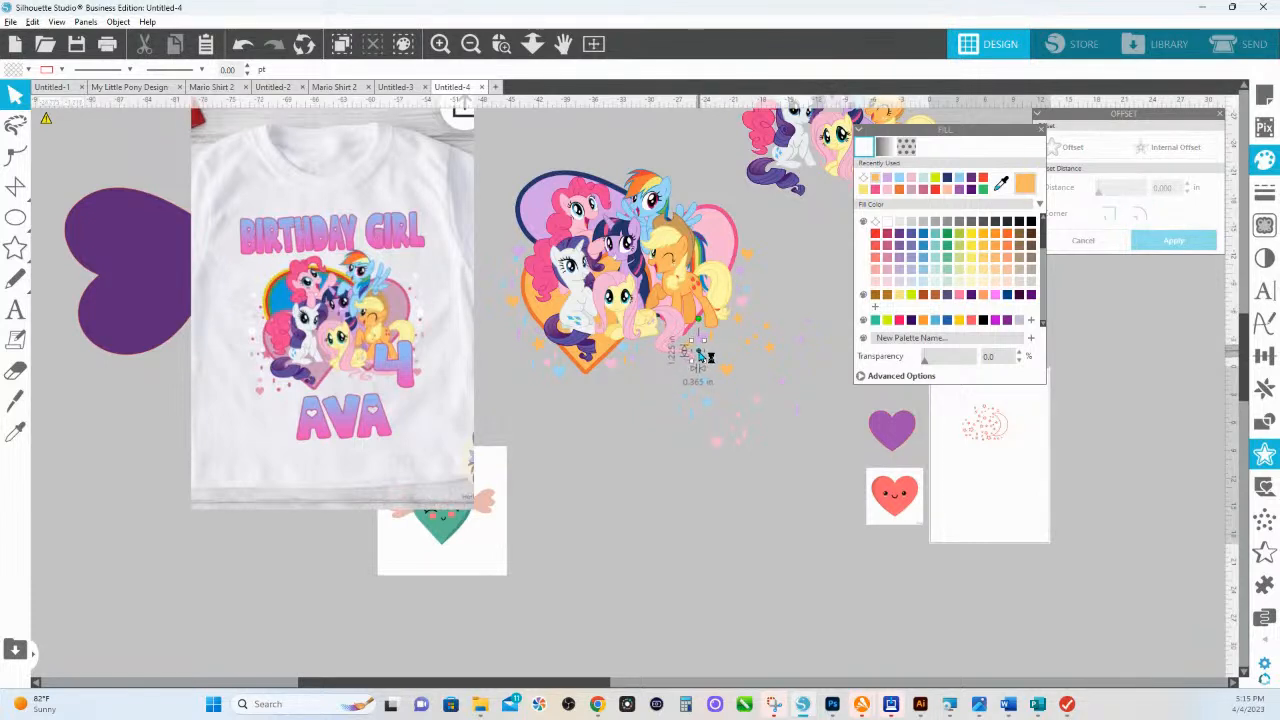
drag(680, 411, 745, 243)
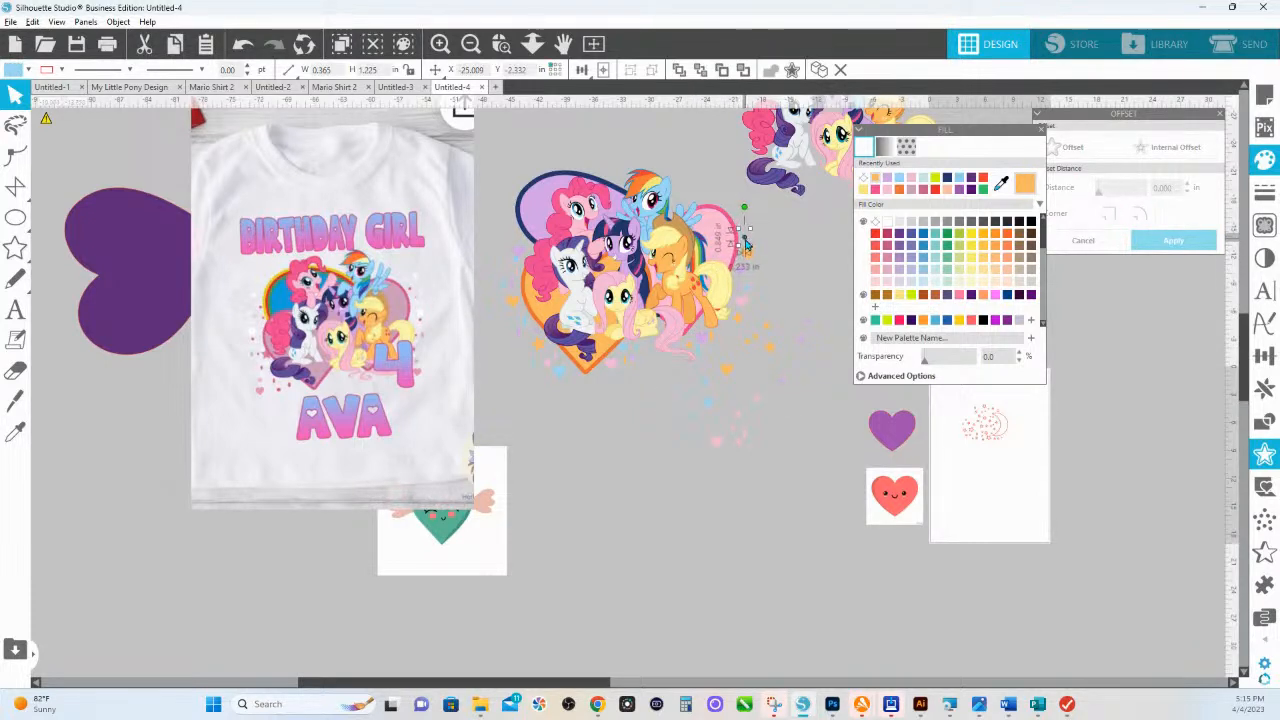
drag(690, 405, 754, 274)
click(811, 262)
Step: Select all leftover confetti pieces to the lower right of the ponies and move them well below the design
drag(781, 486, 695, 381)
shift+click(708, 400)
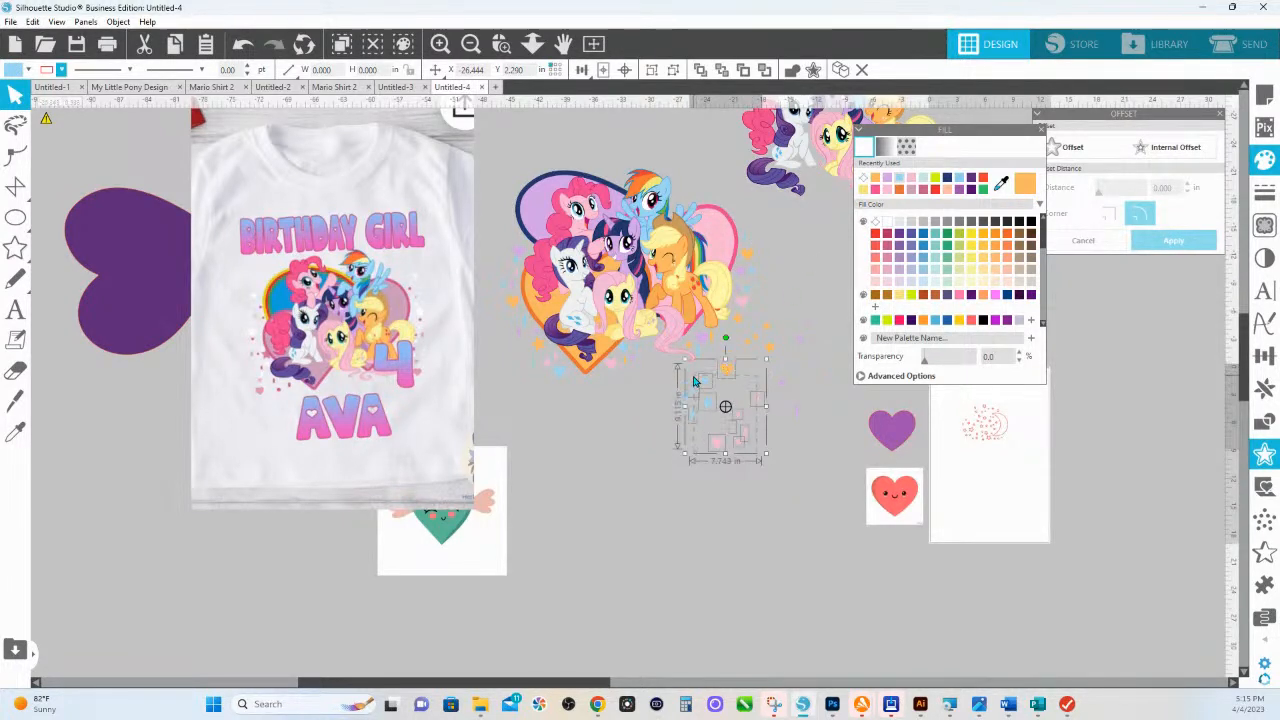
drag(814, 435, 745, 330)
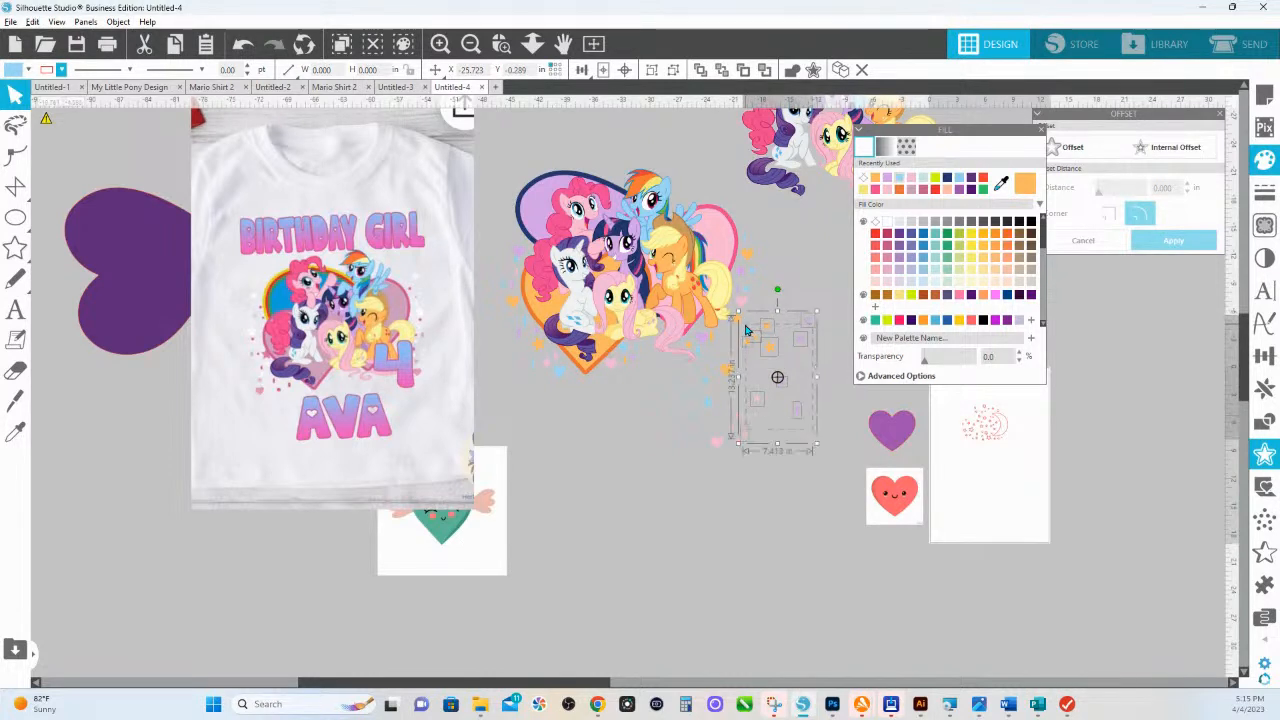
drag(745, 489, 678, 385)
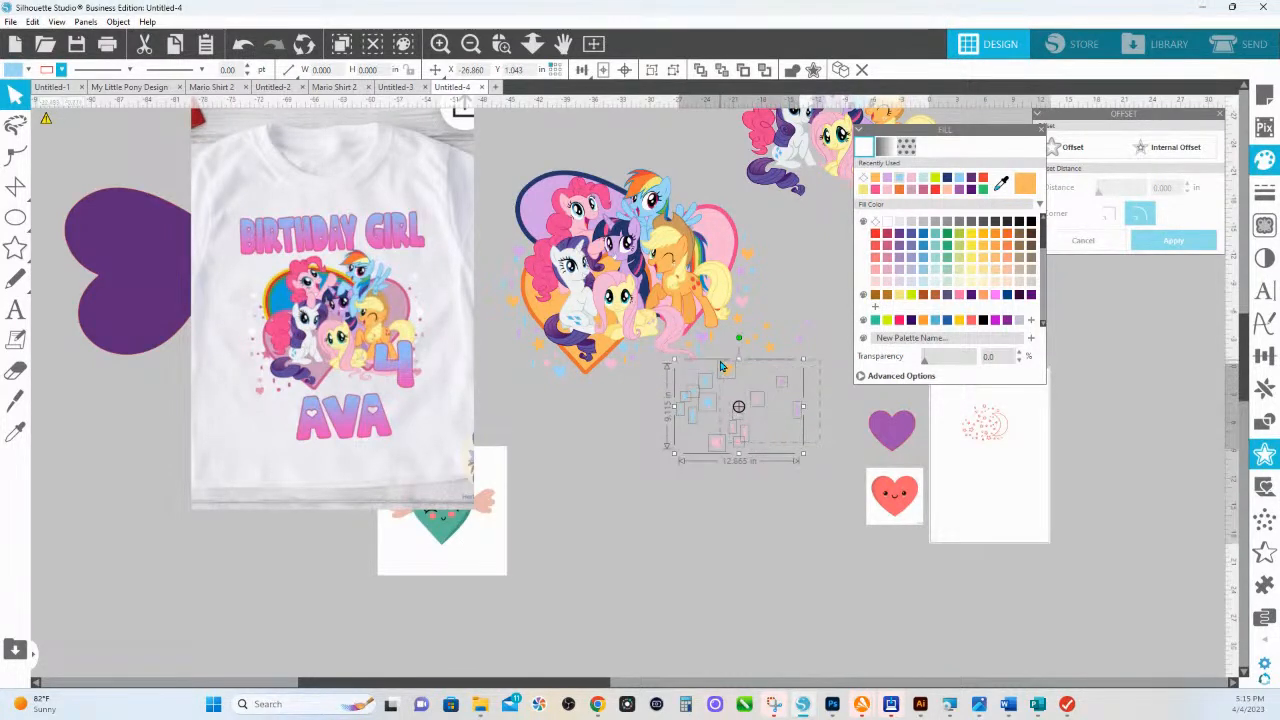
drag(816, 392, 715, 582)
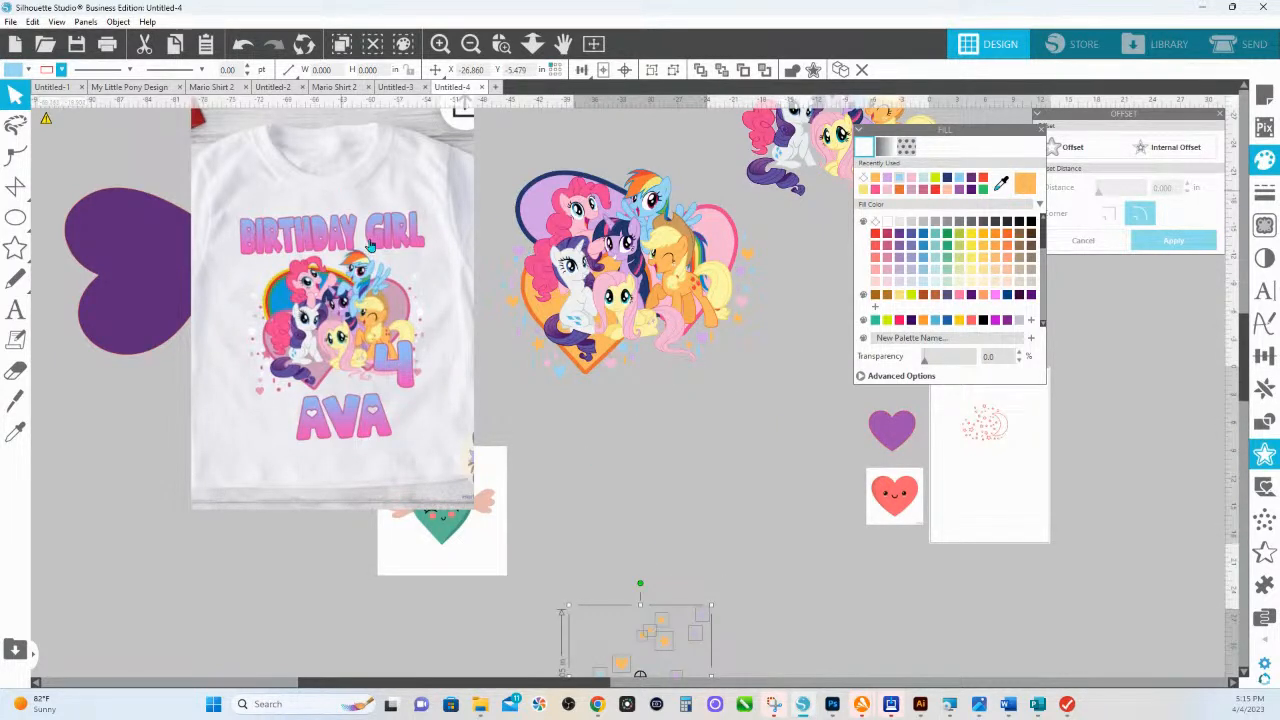
Step: Shift the reference shirt photo away from the ponies and draw a white rectangle about 32.9 by 30 in behind the whole design
drag(380, 297, 324, 297)
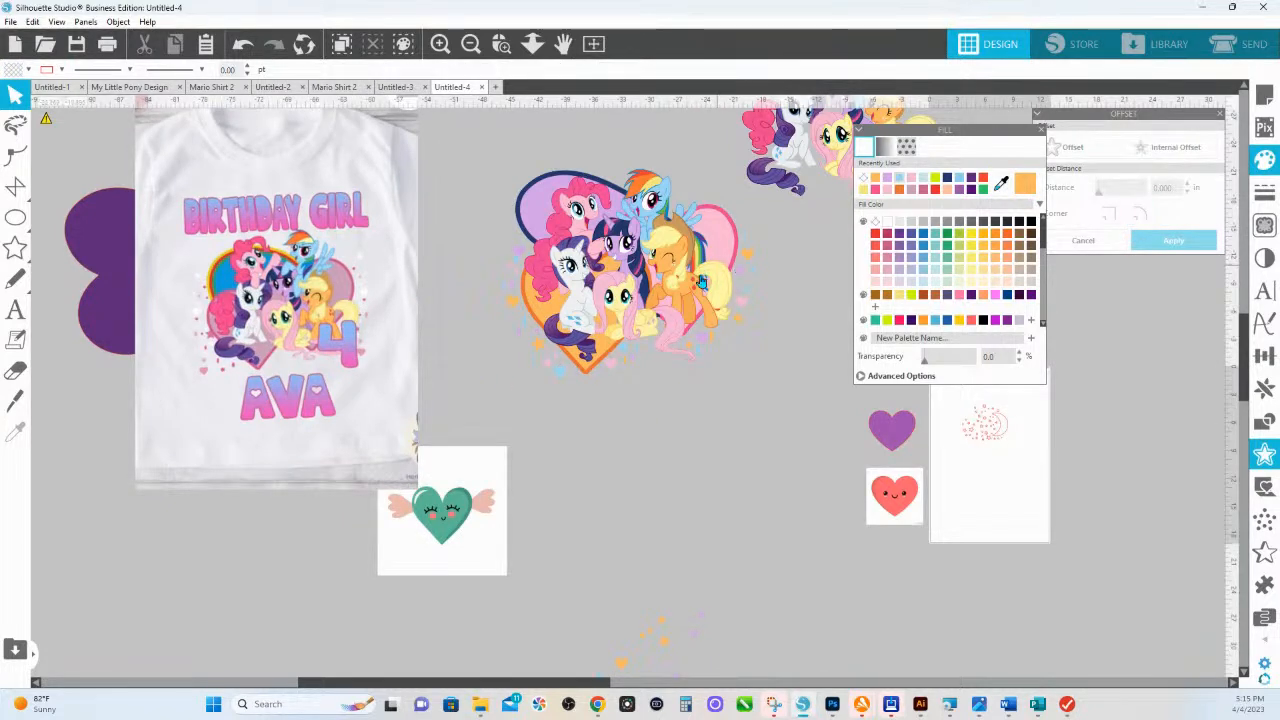
click(15, 217)
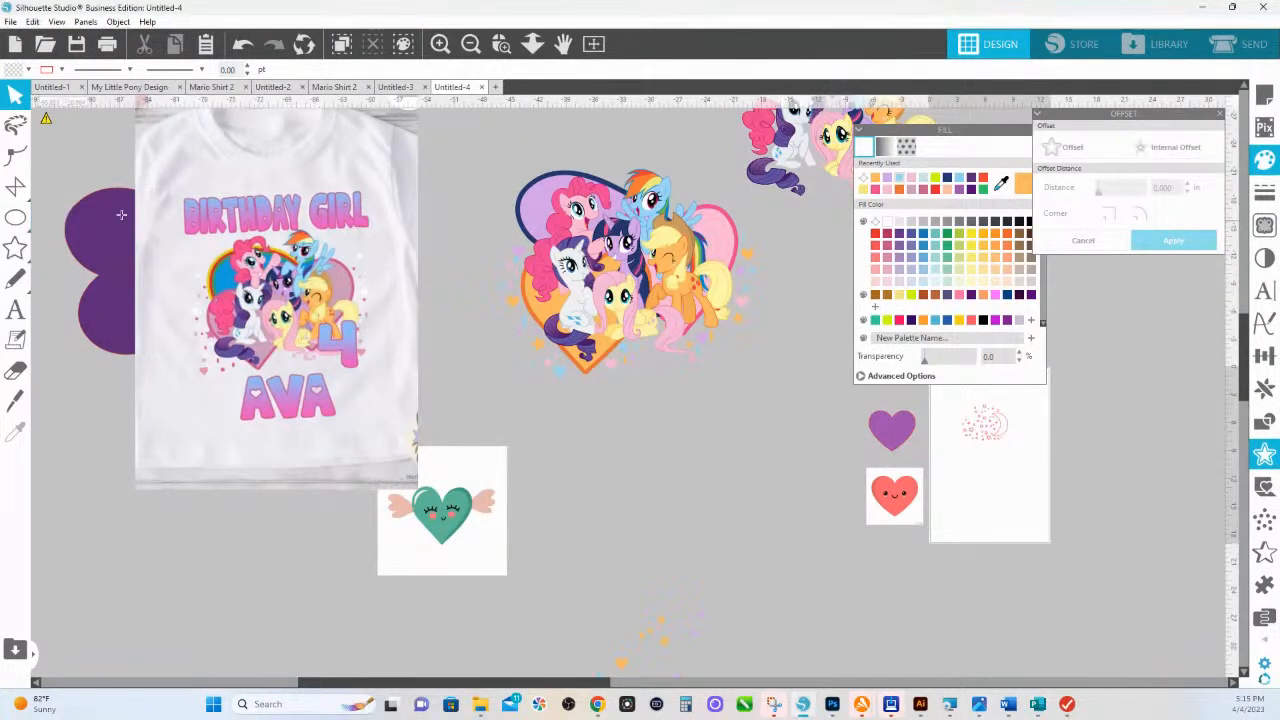
drag(463, 148, 771, 427)
right_click(688, 326)
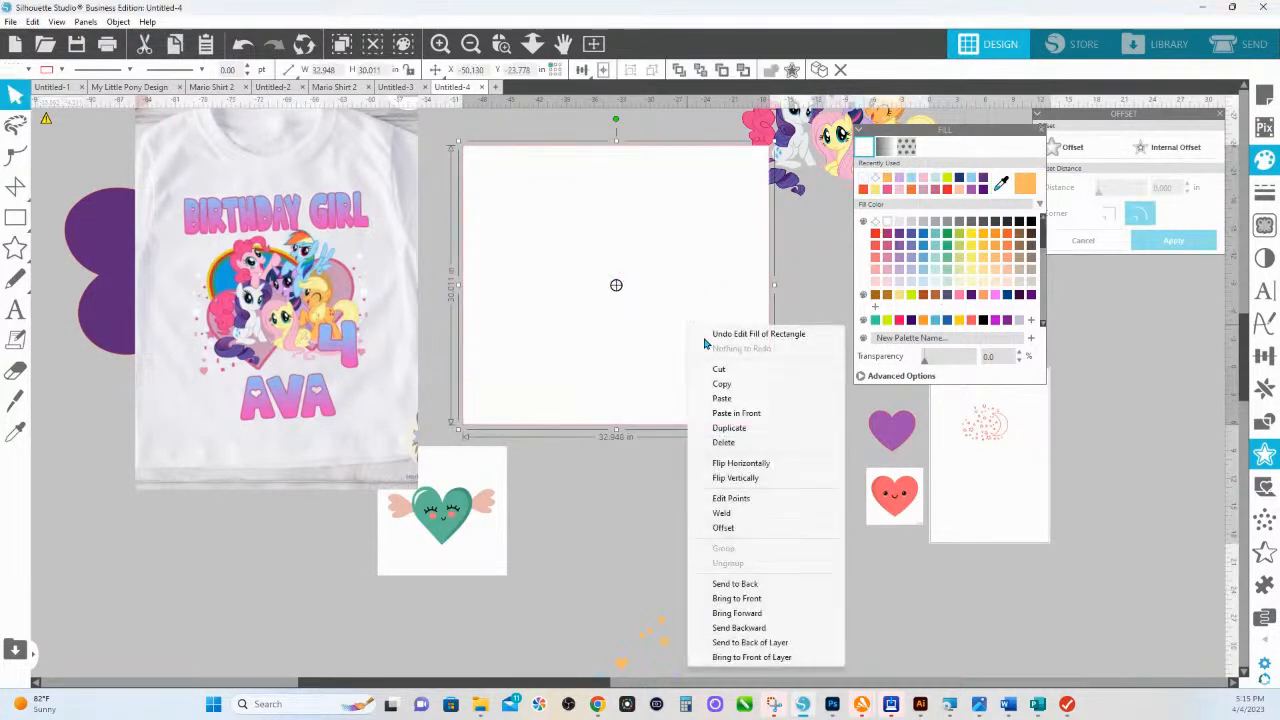
click(768, 592)
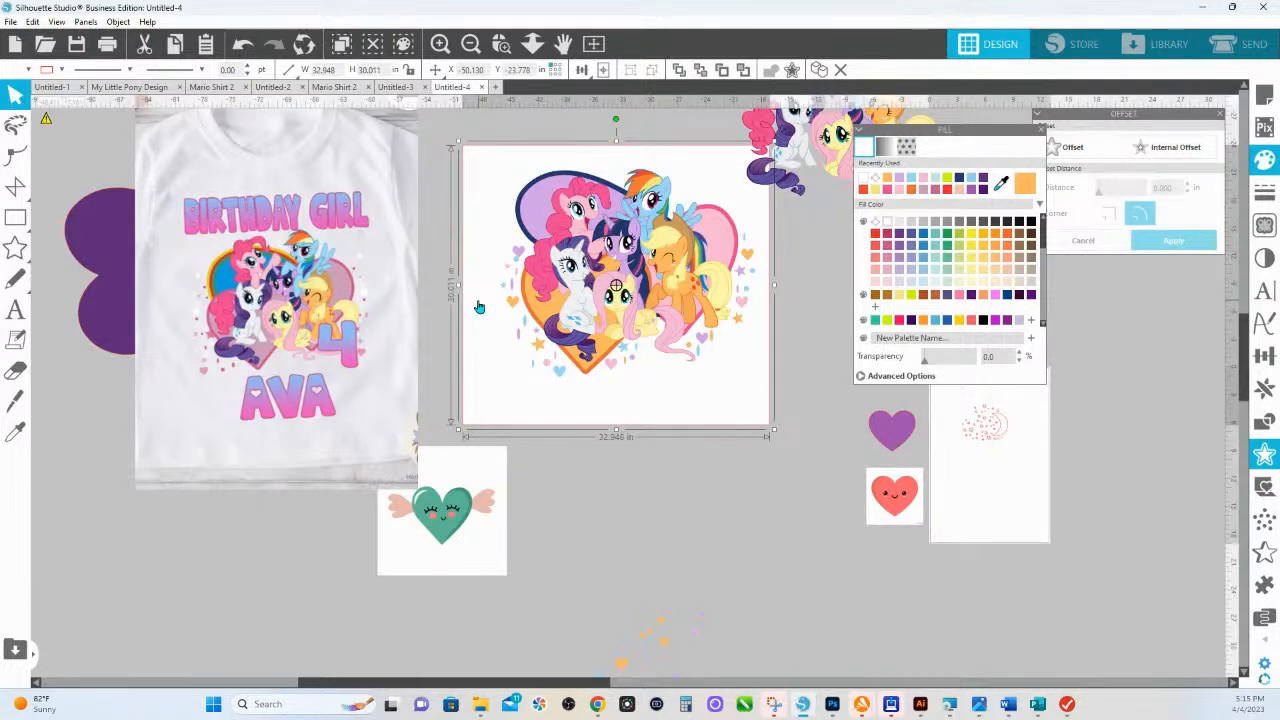
click(501, 43)
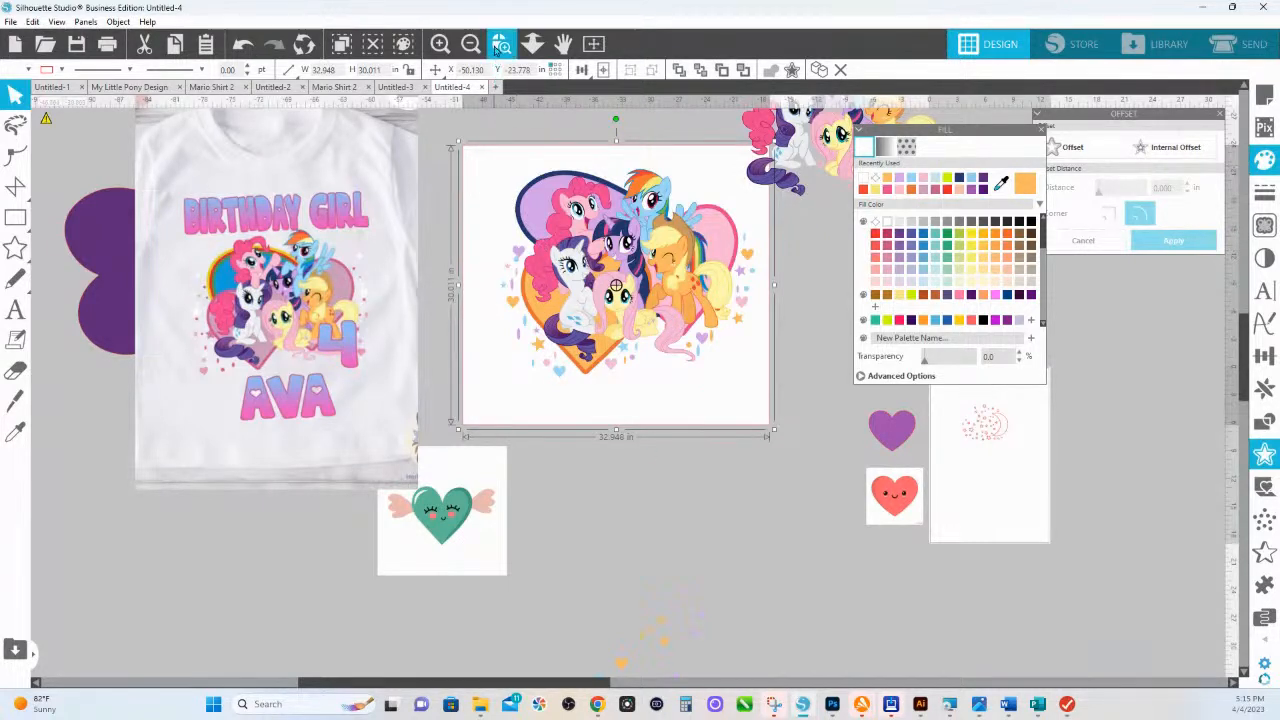
drag(822, 449, 470, 190)
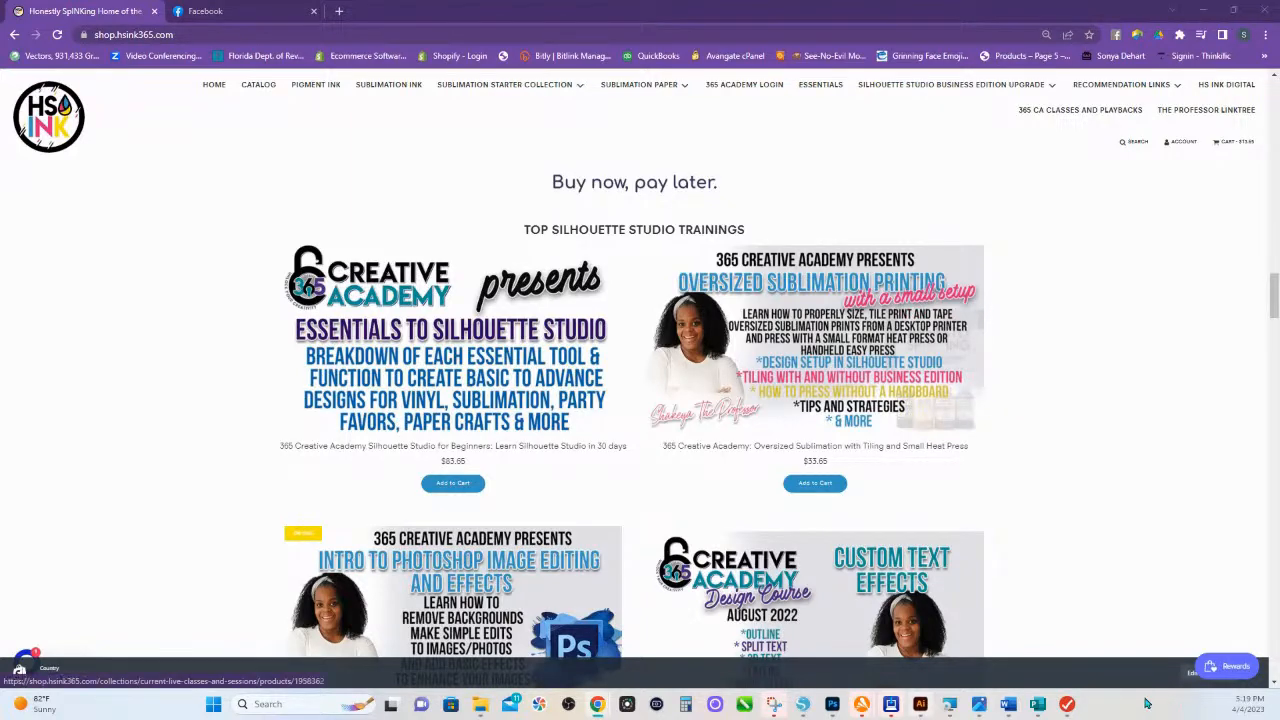
Step: In the browser's HS Ink shop, add the Silhouette Studio for Beginners course to the cart and browse down to the best-selling products
scroll(901, 616, down, 1)
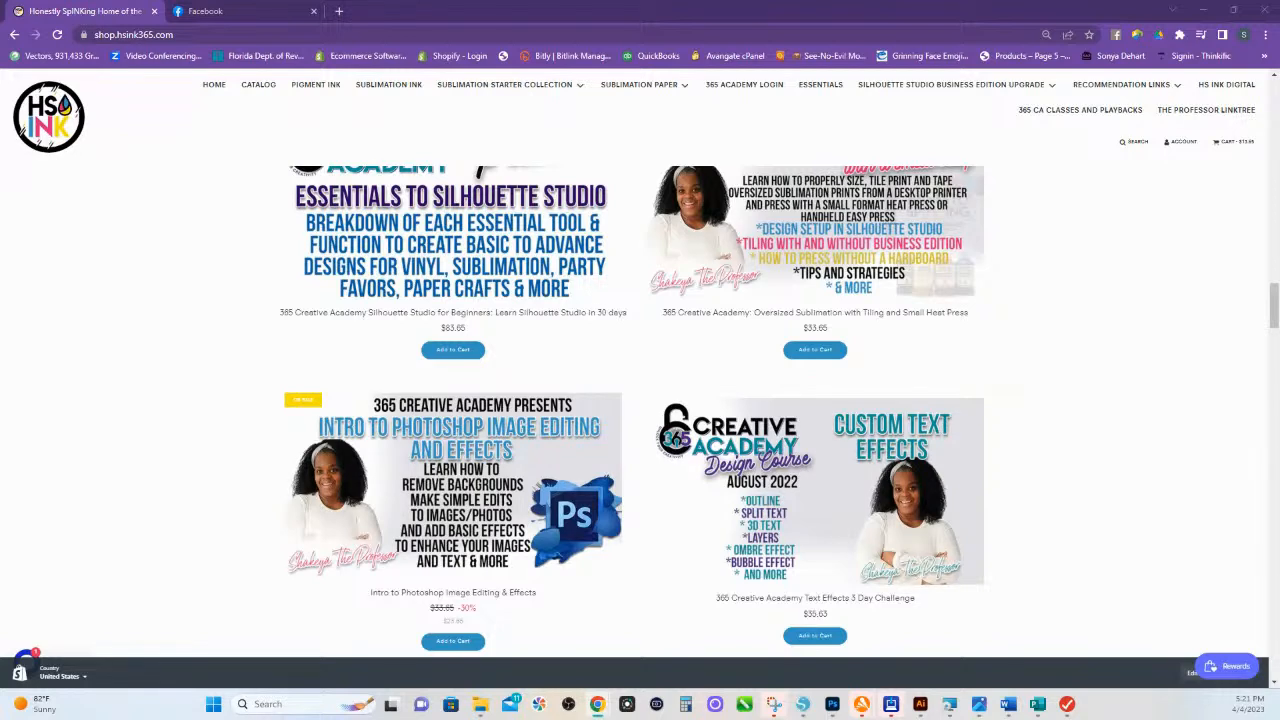
click(452, 356)
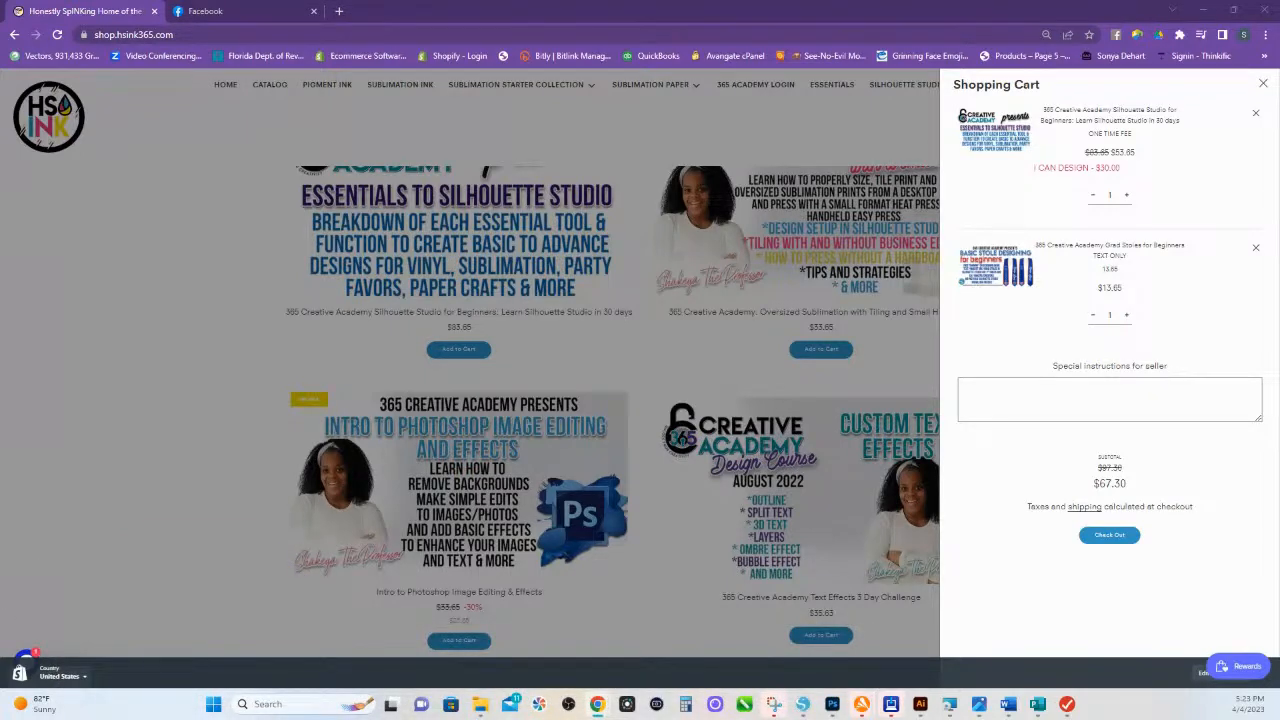
click(232, 343)
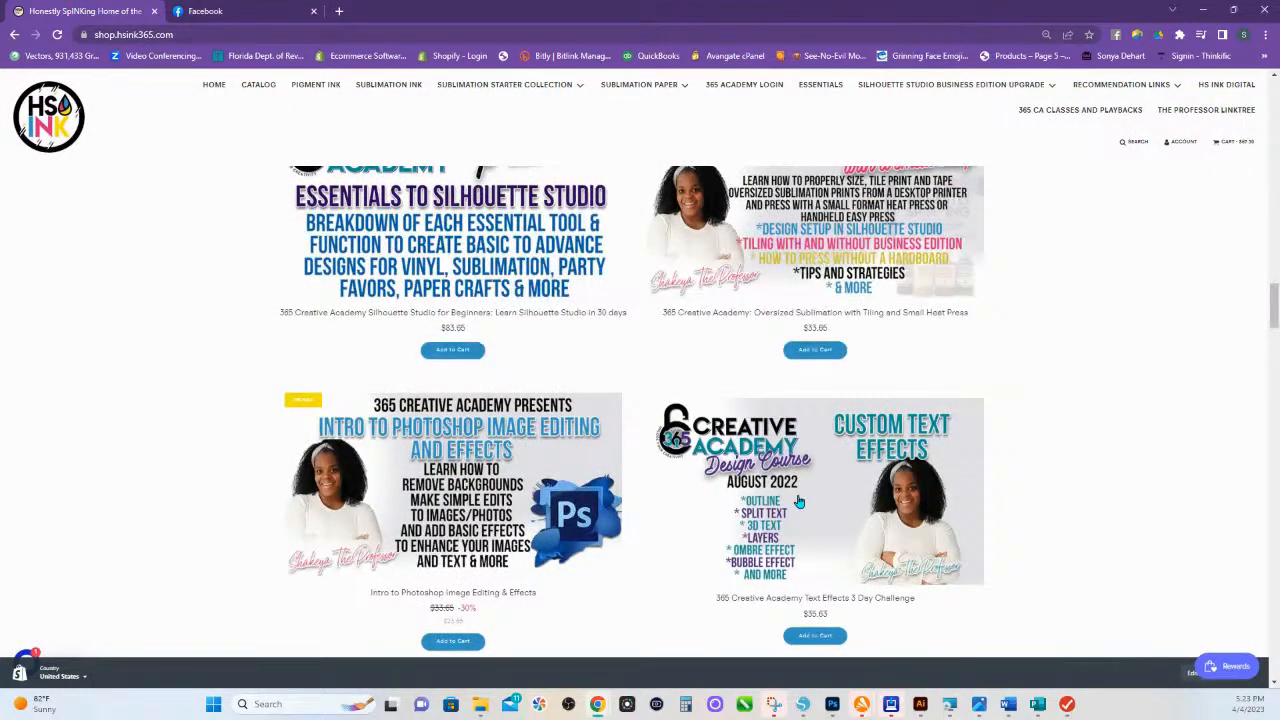
scroll(847, 453, down, 20)
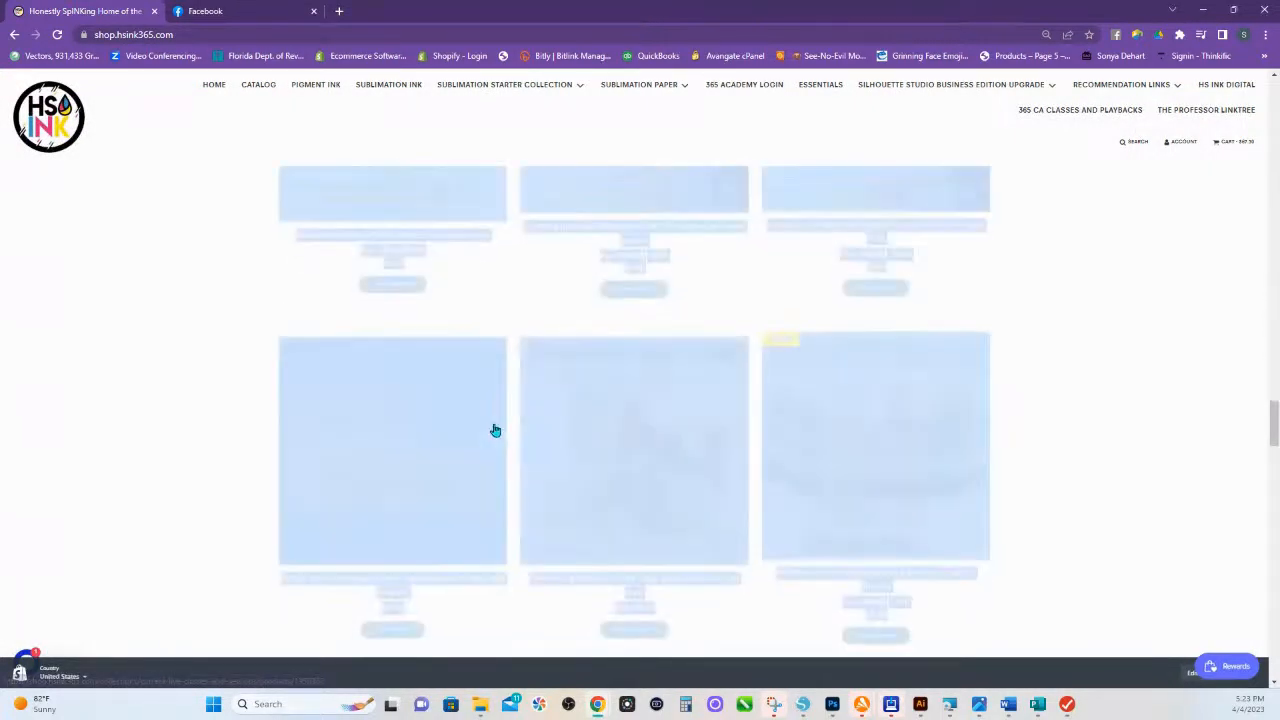
scroll(485, 435, up, 6)
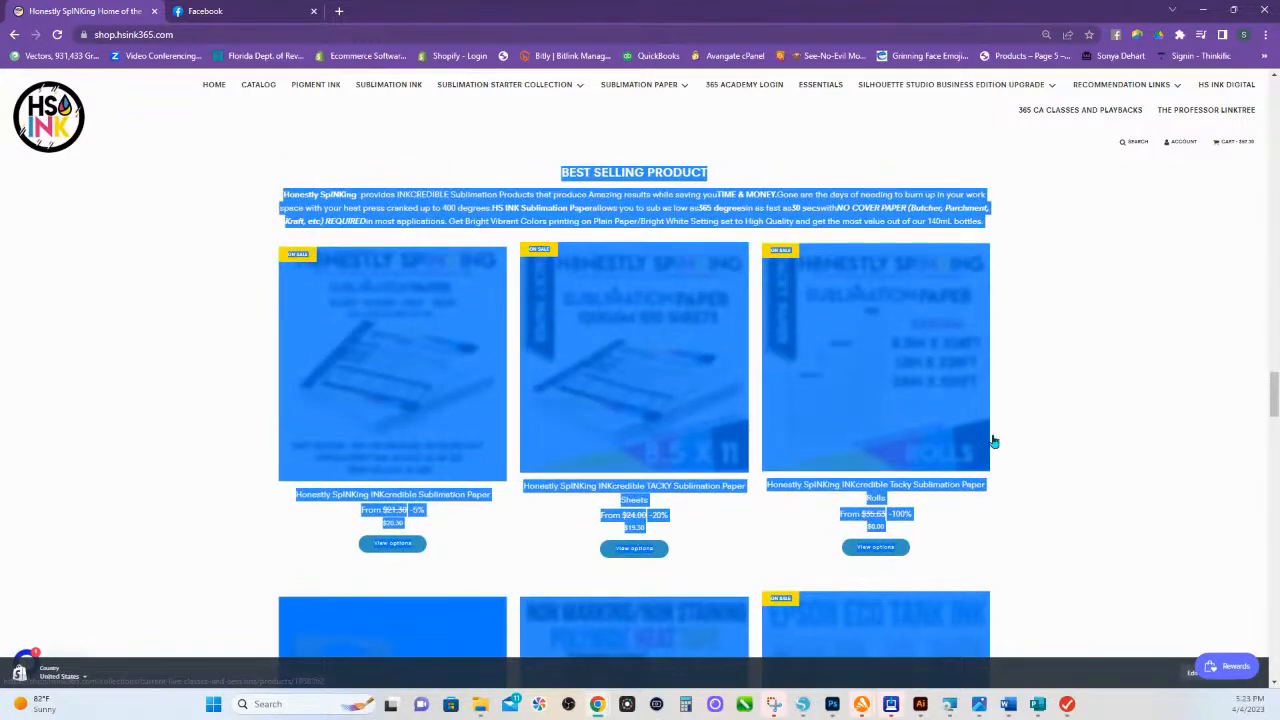
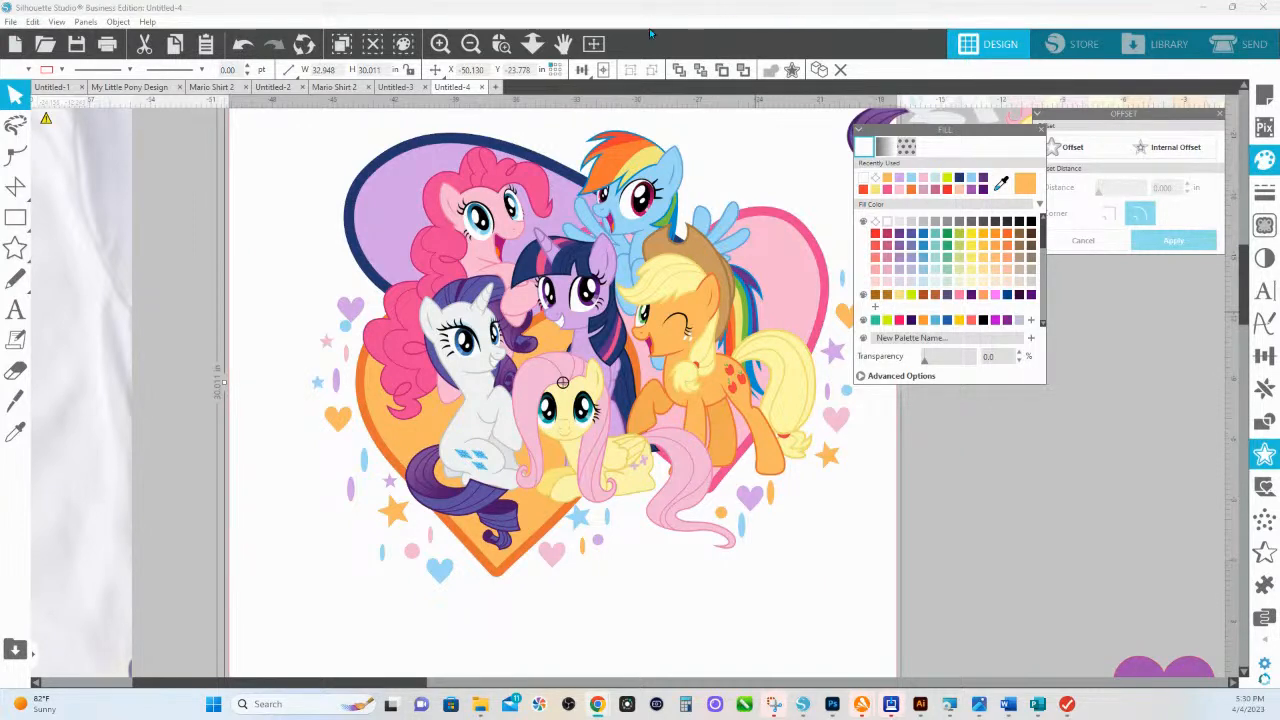
Step: In Silhouette Studio, lay the reference shirt photo over the design to examine its heart and pony artwork, and move it back beside the design
click(580, 287)
scroll(579, 286, down, 5)
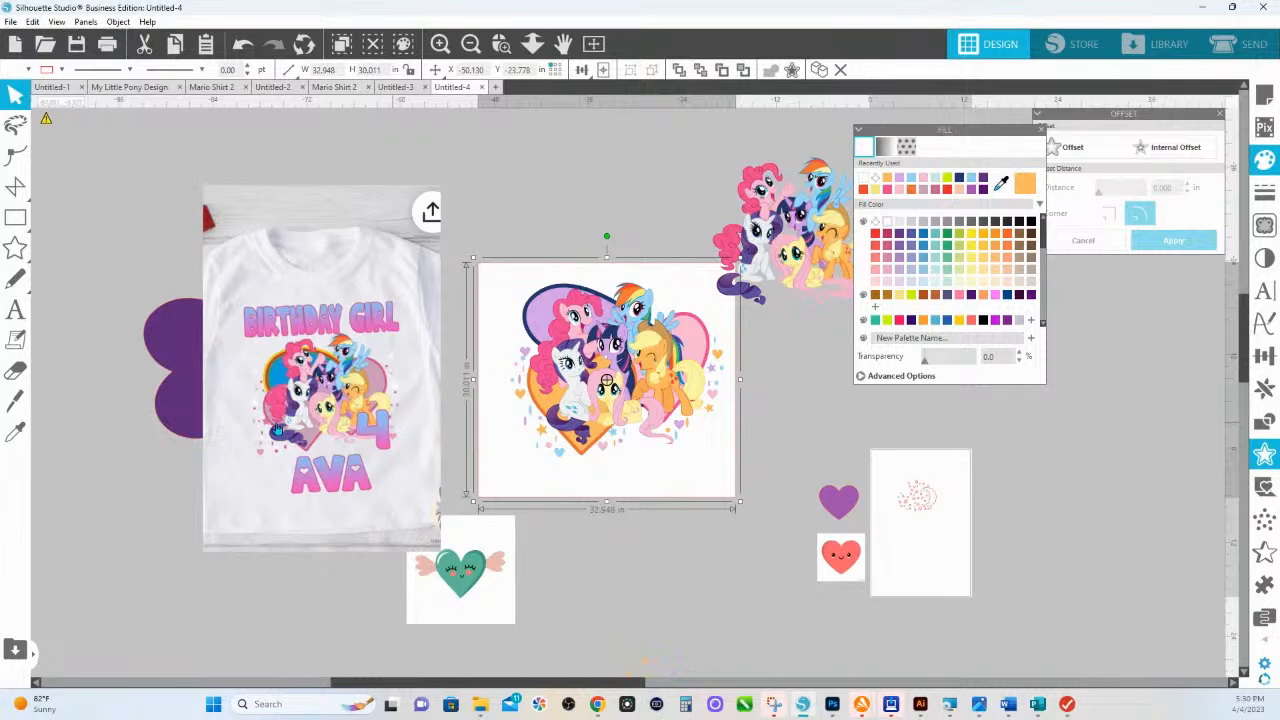
drag(310, 412, 577, 380)
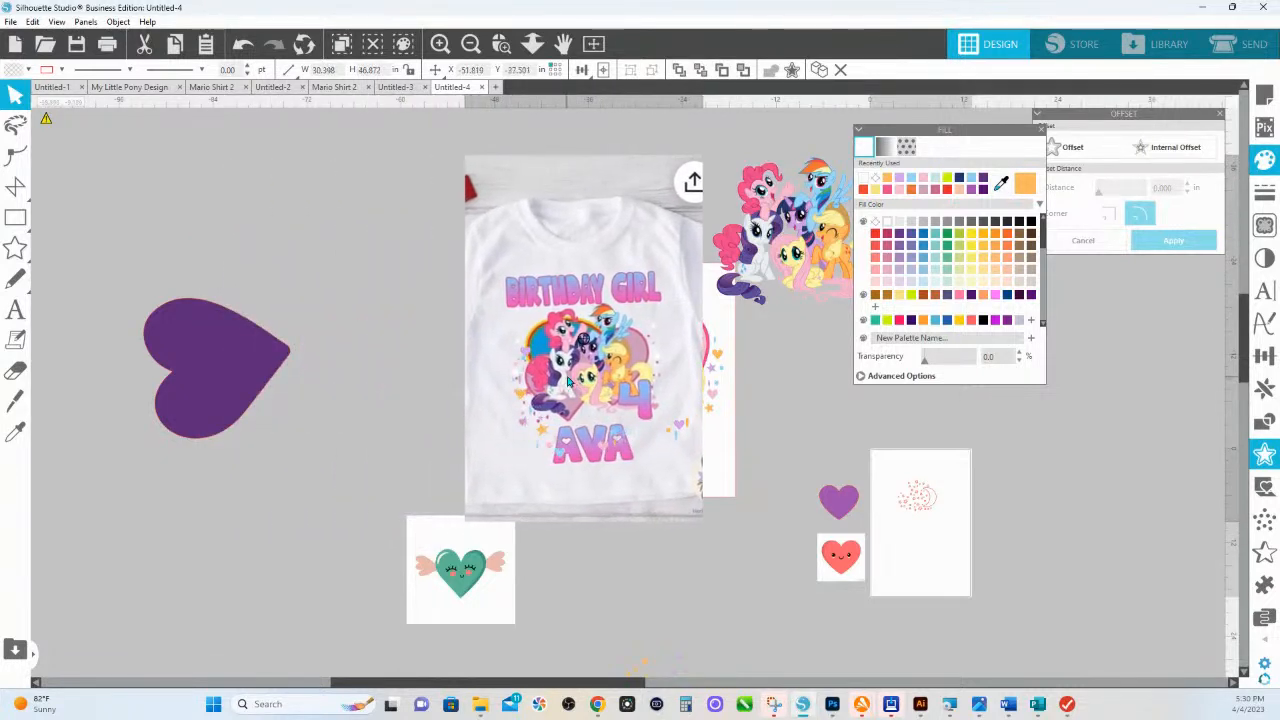
key(z)
drag(501, 297, 742, 450)
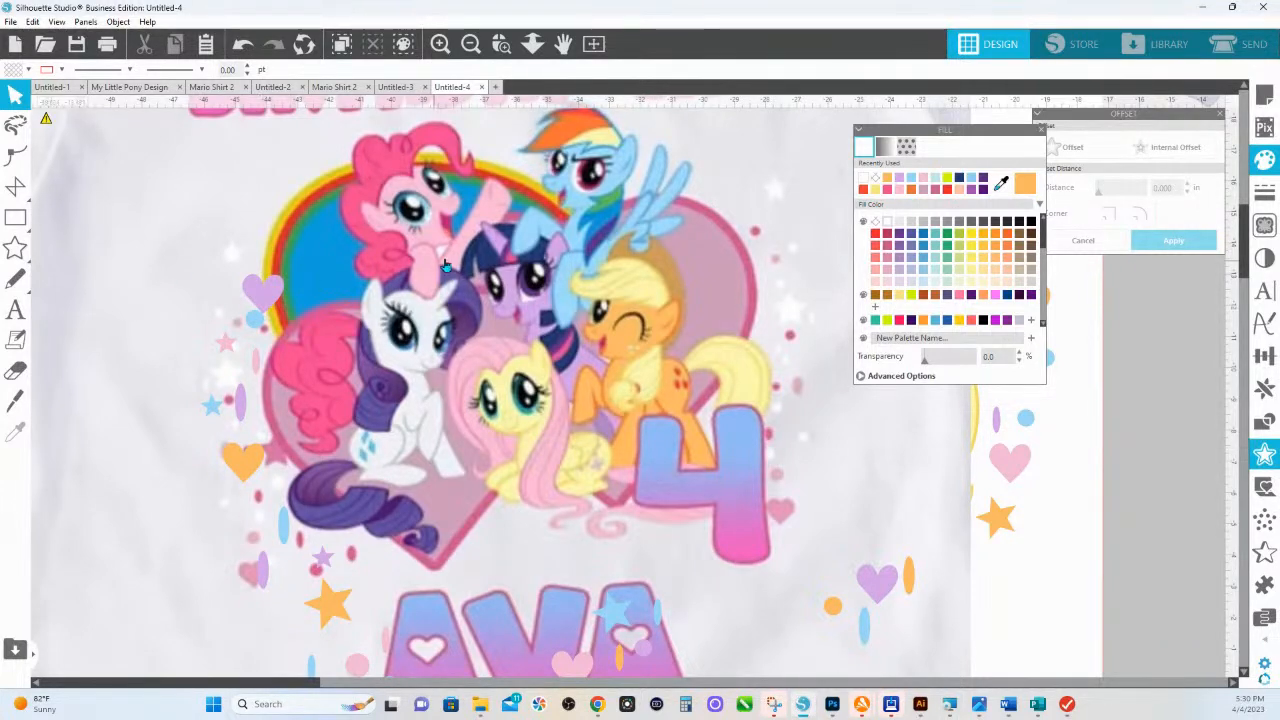
scroll(452, 340, up, 2)
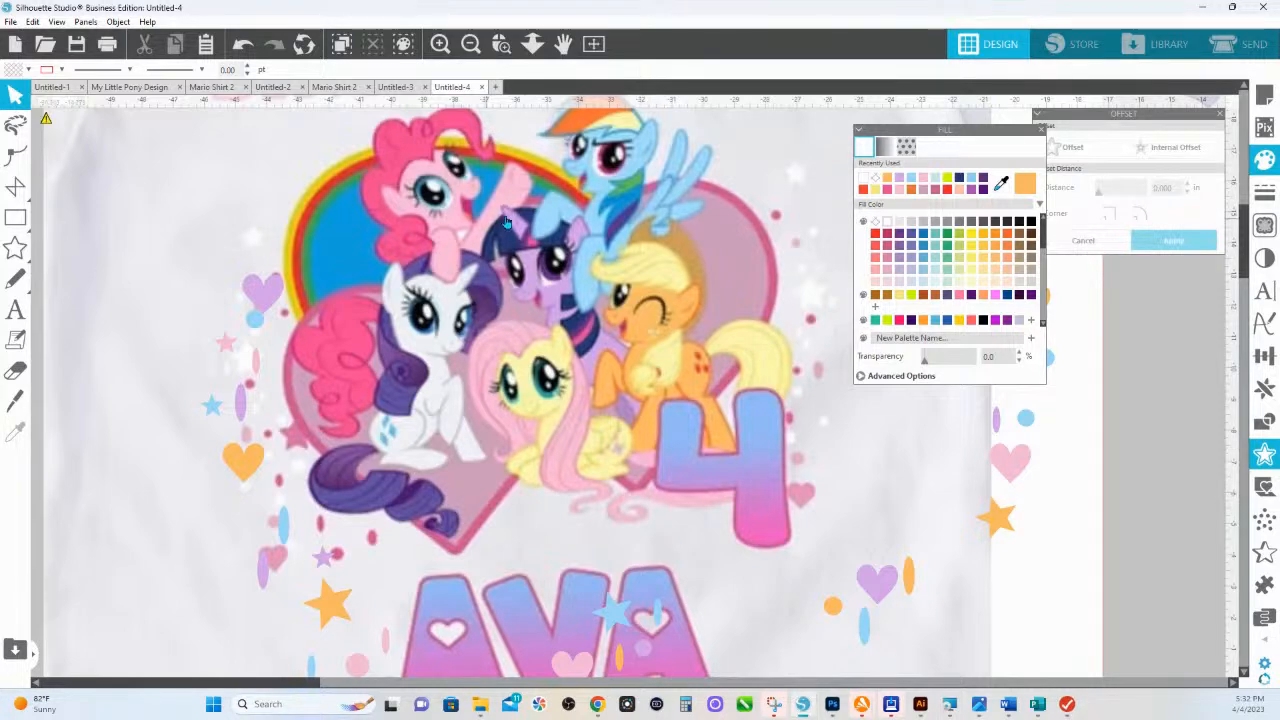
click(532, 43)
drag(594, 275, 583, 119)
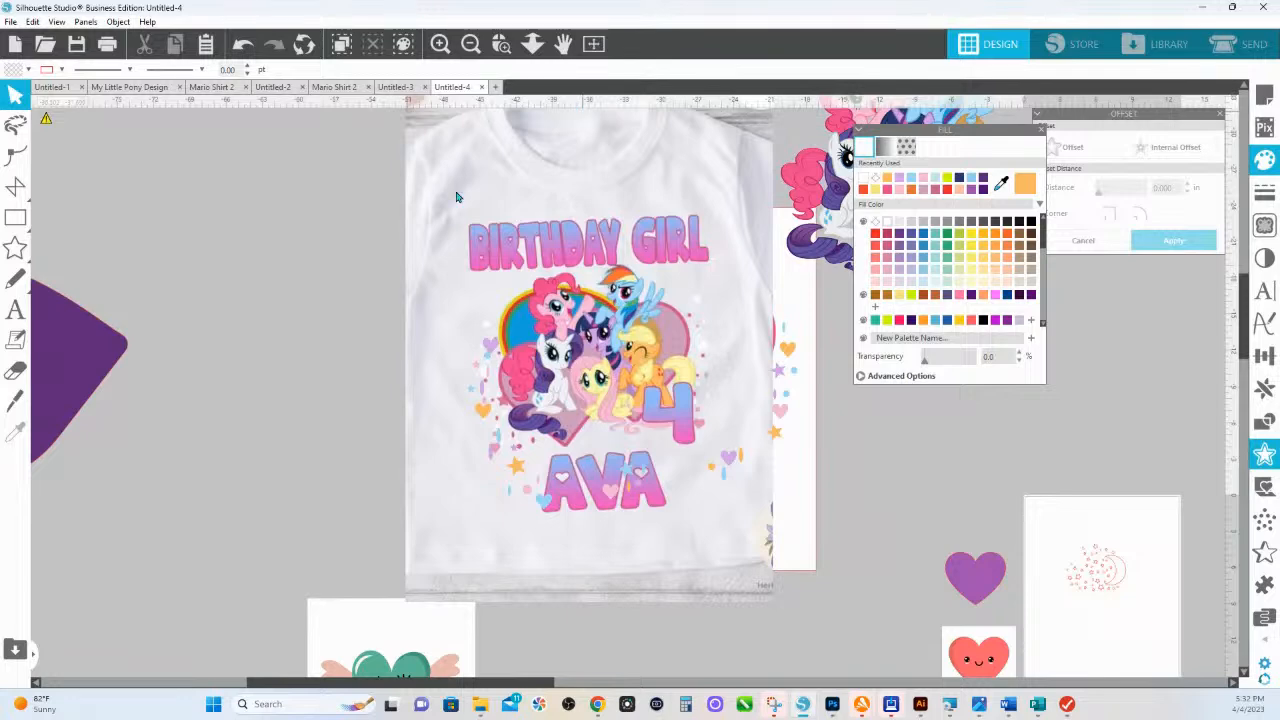
drag(583, 119, 112, 424)
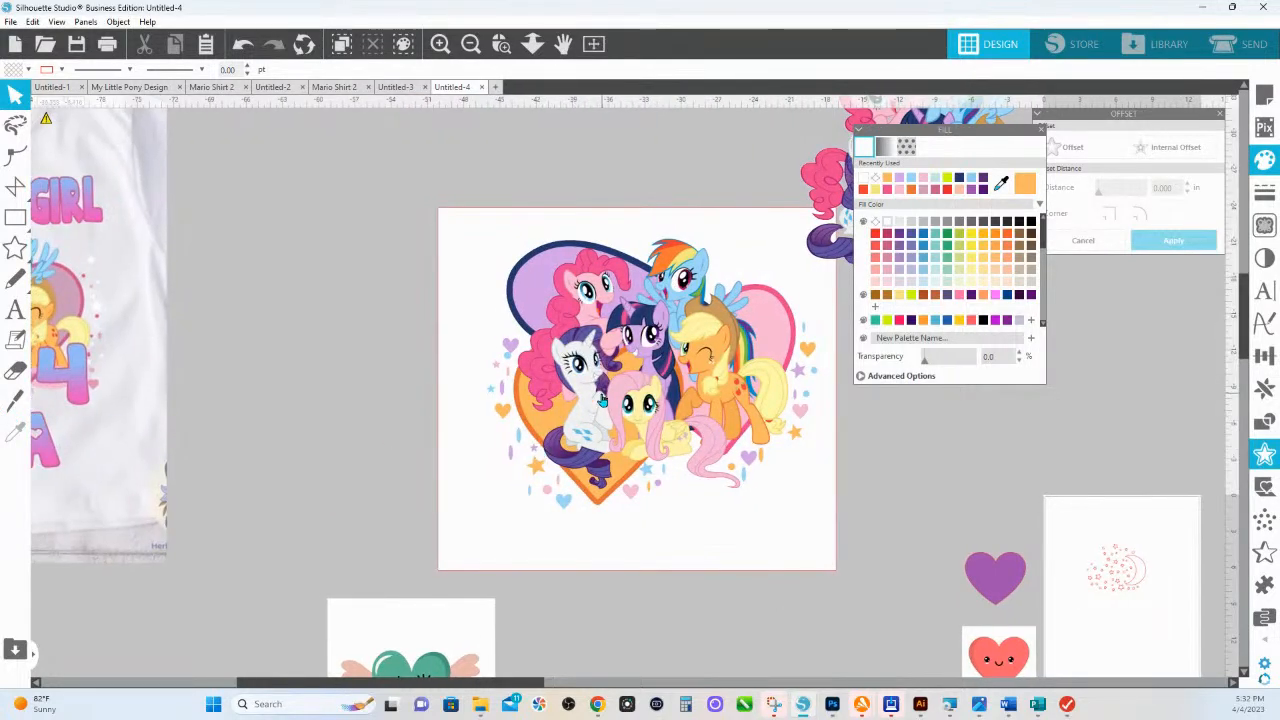
Step: Lift the pony group off the three hearts to examine them against the reference shirt moved alongside, and return the ponies onto the hearts
drag(636, 427, 626, 198)
click(532, 45)
drag(646, 255, 624, 239)
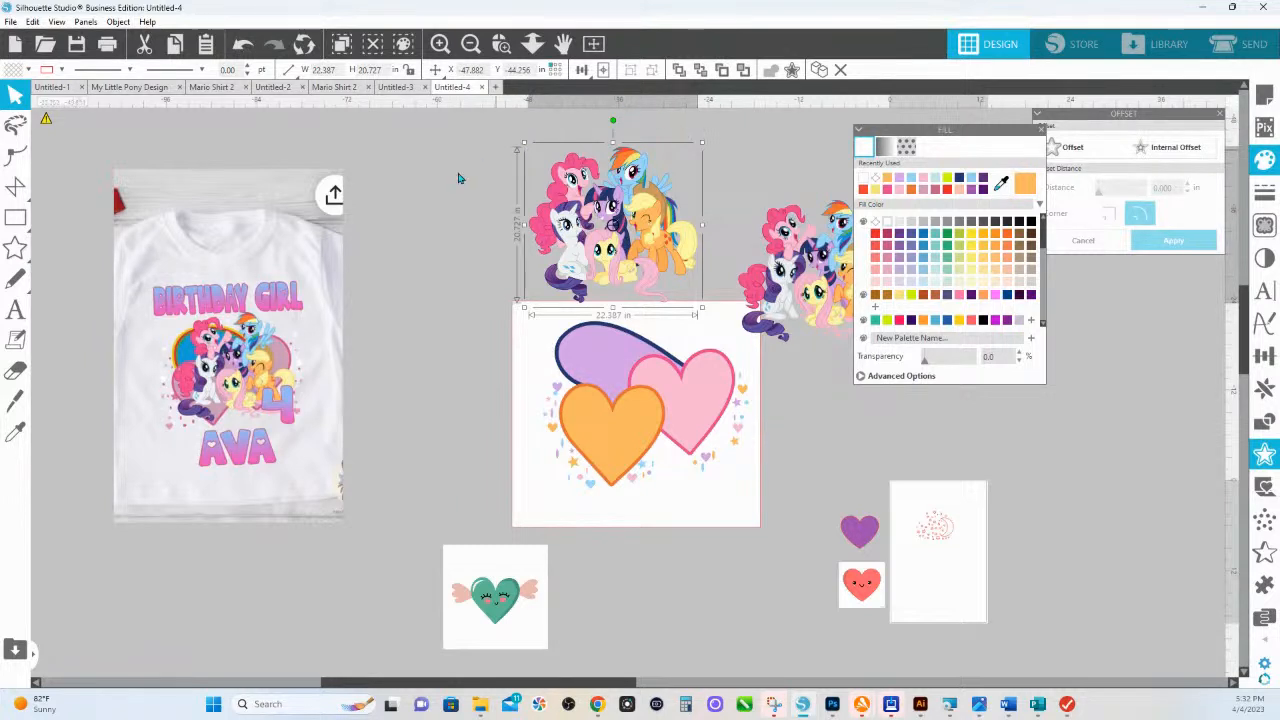
drag(328, 305, 462, 195)
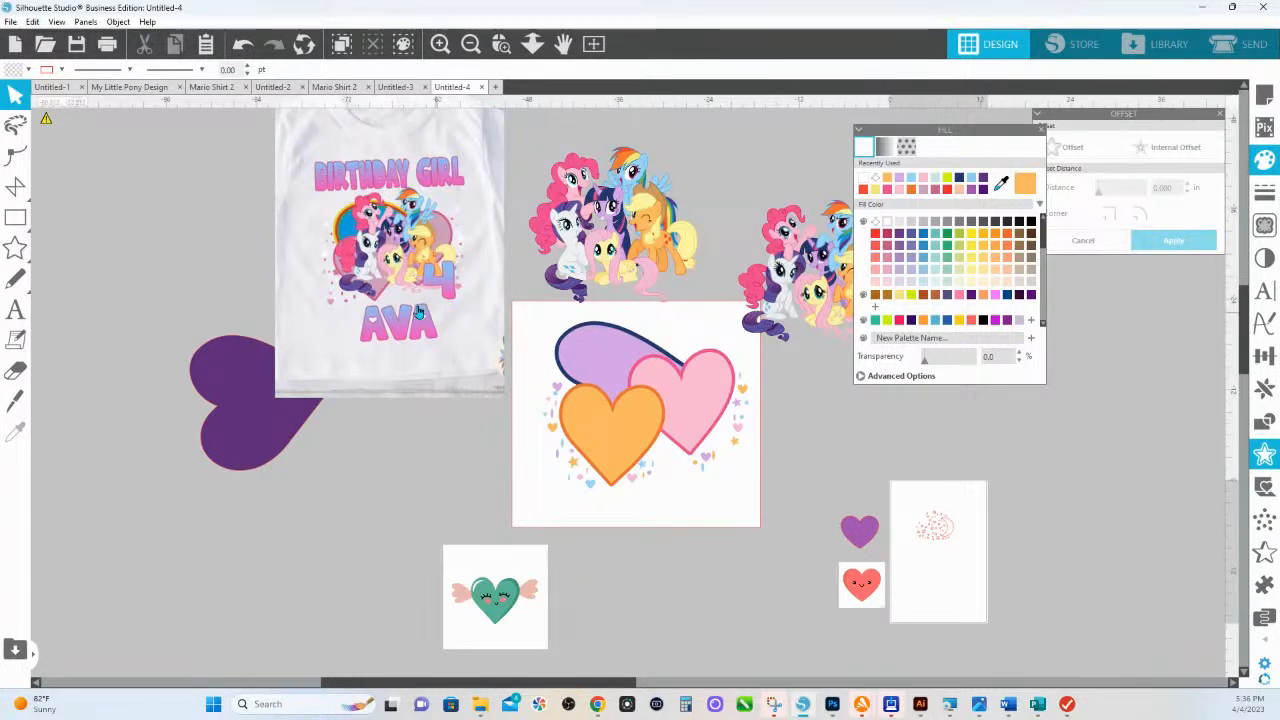
drag(597, 212, 617, 390)
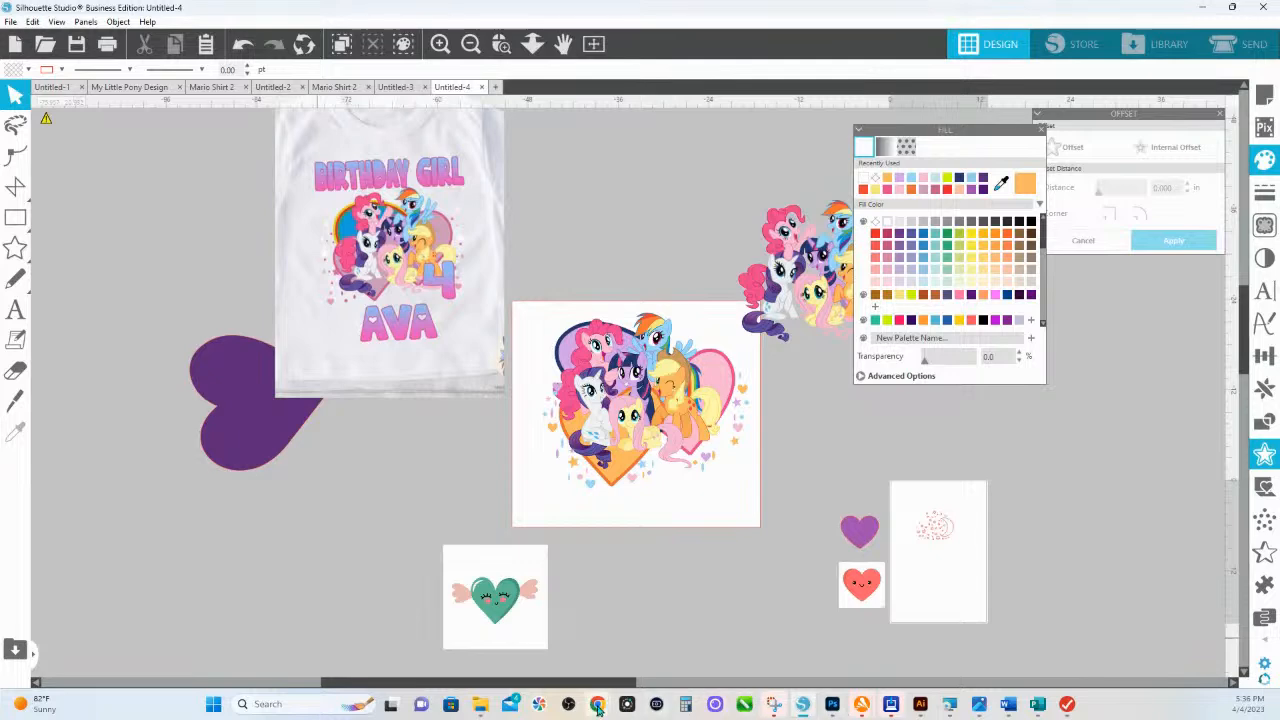
Step: Switch to the browser's HS Ink shop page to view the top Silhouette Studio trainings
mouse_move(597, 704)
click(254, 622)
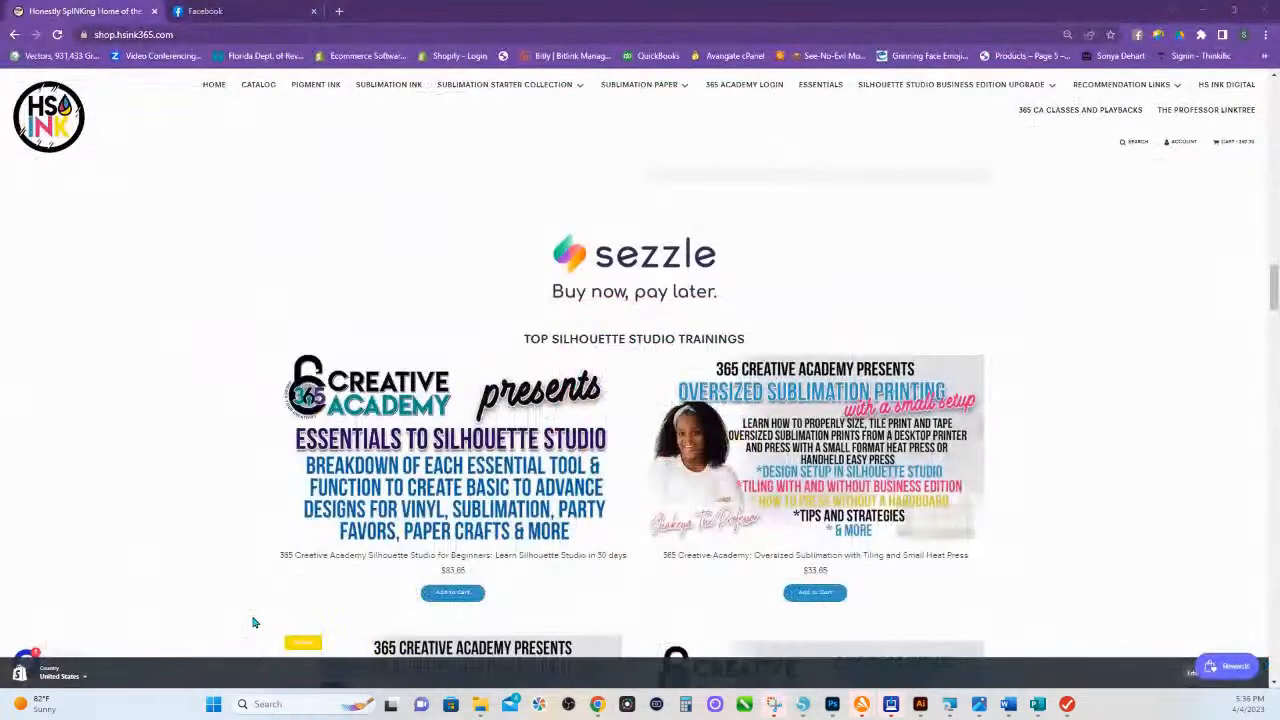